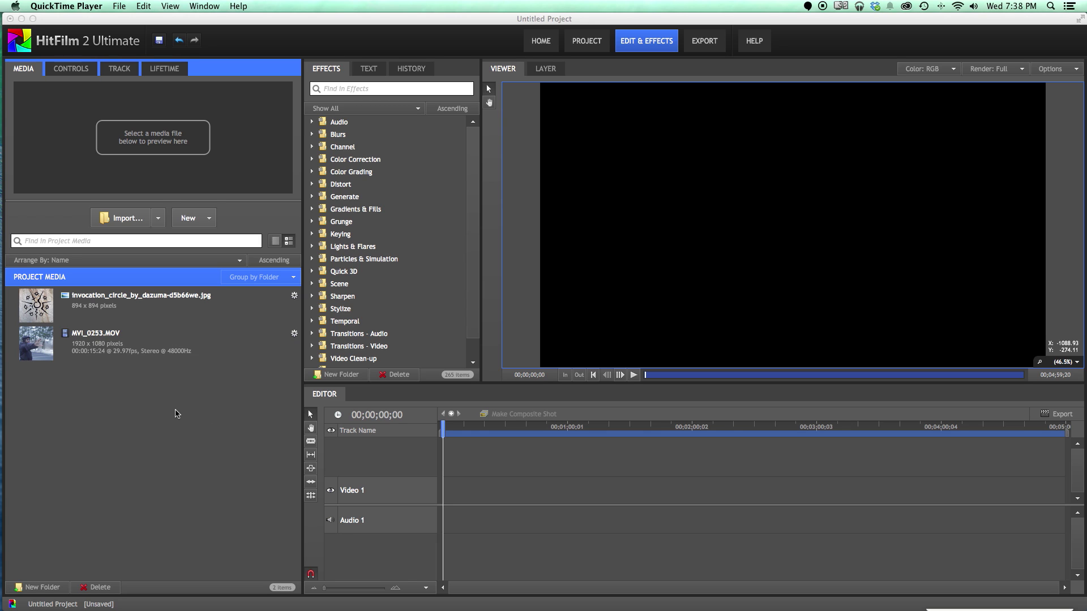
Create a new composite shot with the 1080p 23.976 template and a 30-second duration.
click(159, 219)
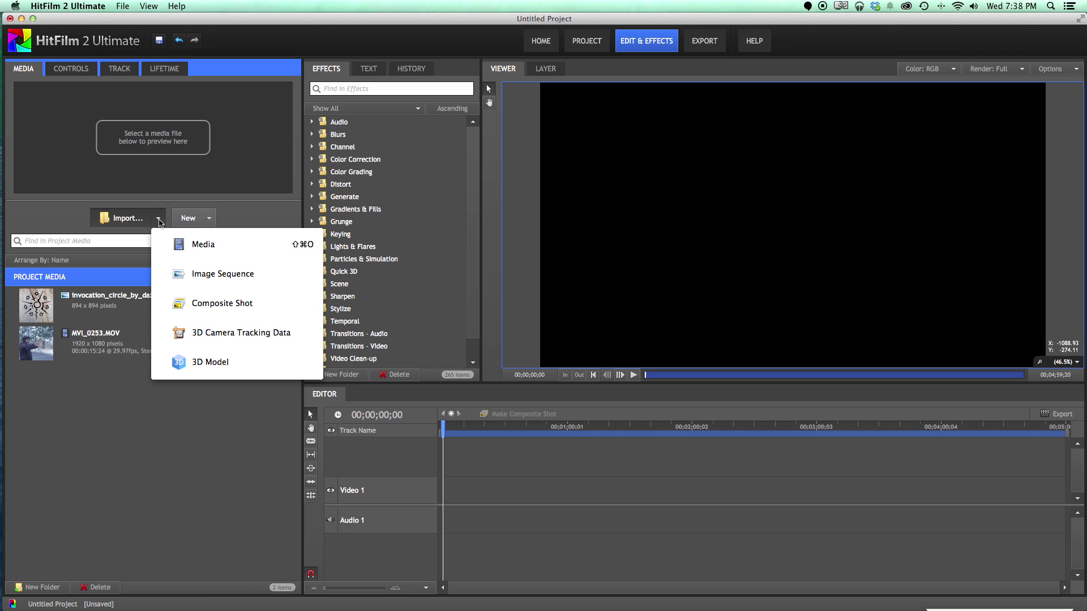
click(210, 220)
click(209, 220)
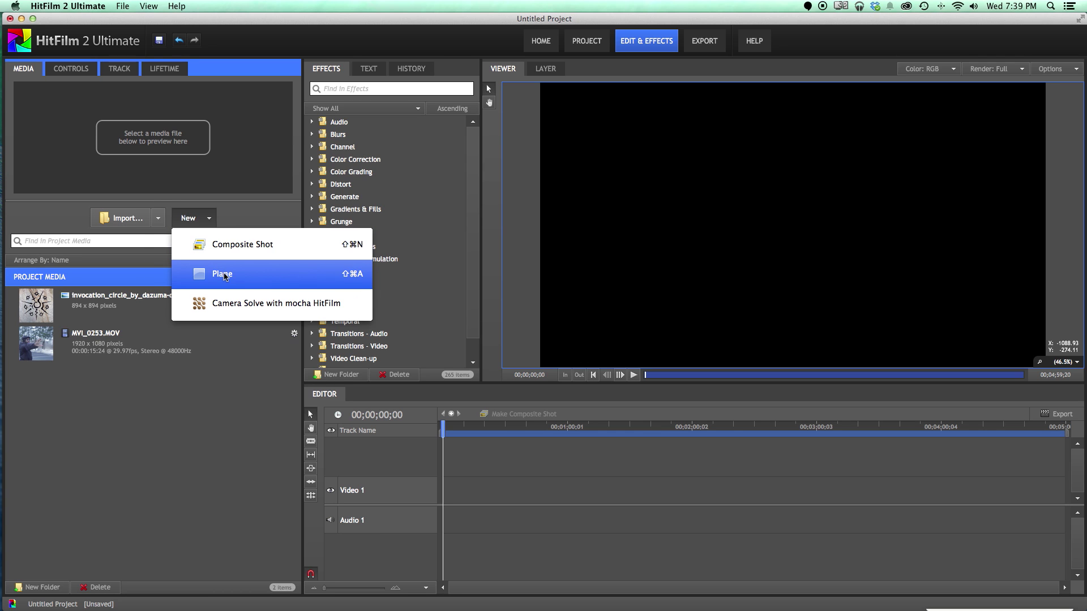
click(242, 244)
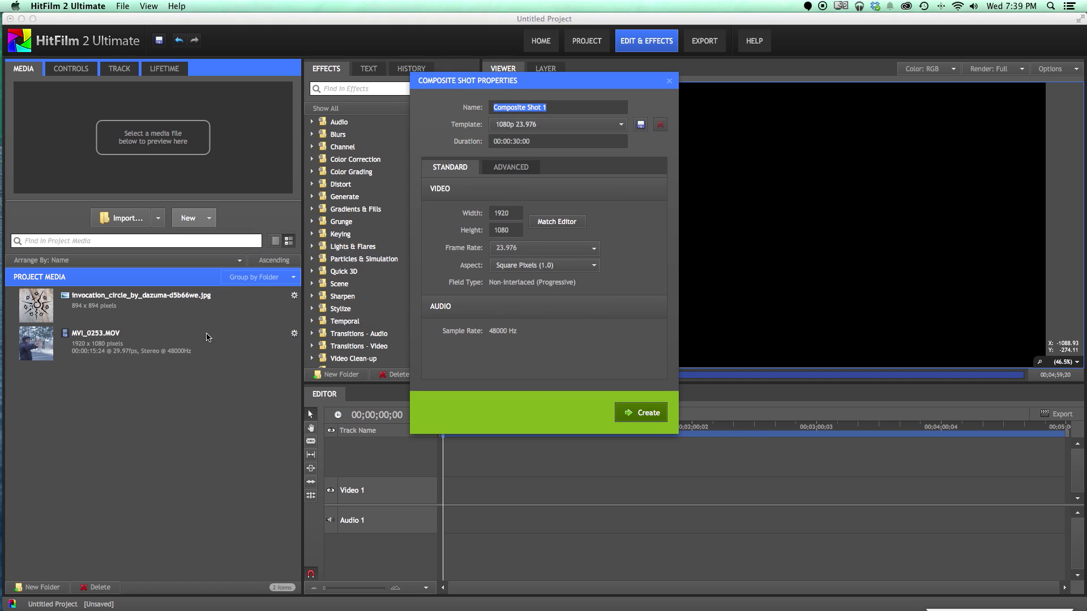
click(657, 413)
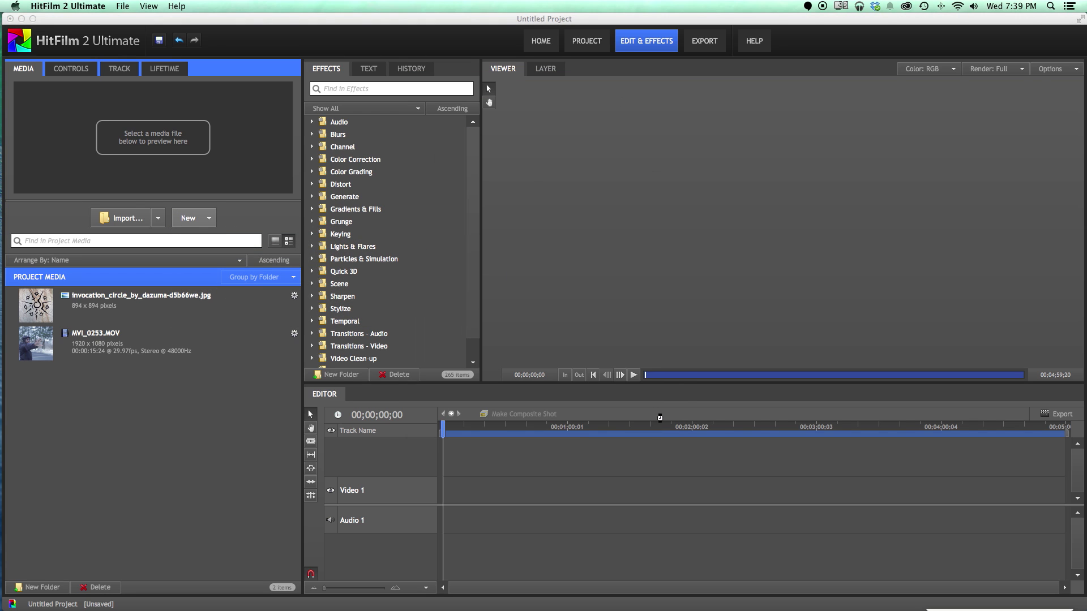
Add a white 1920 x 1080 plane as a new layer in the composite shot.
right_click(413, 479)
mouse_move(444, 485)
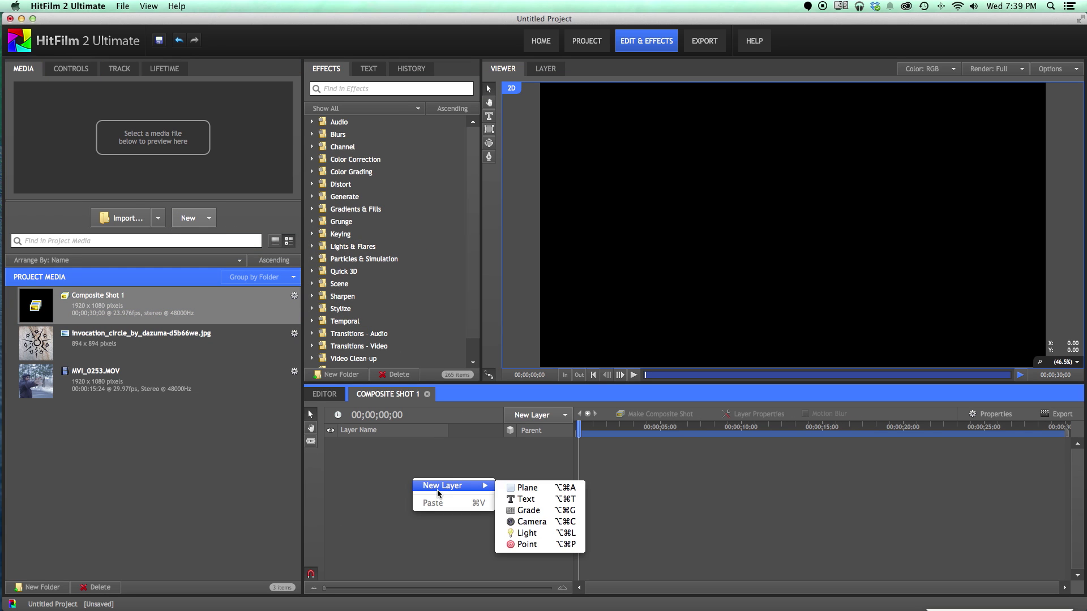
click(532, 492)
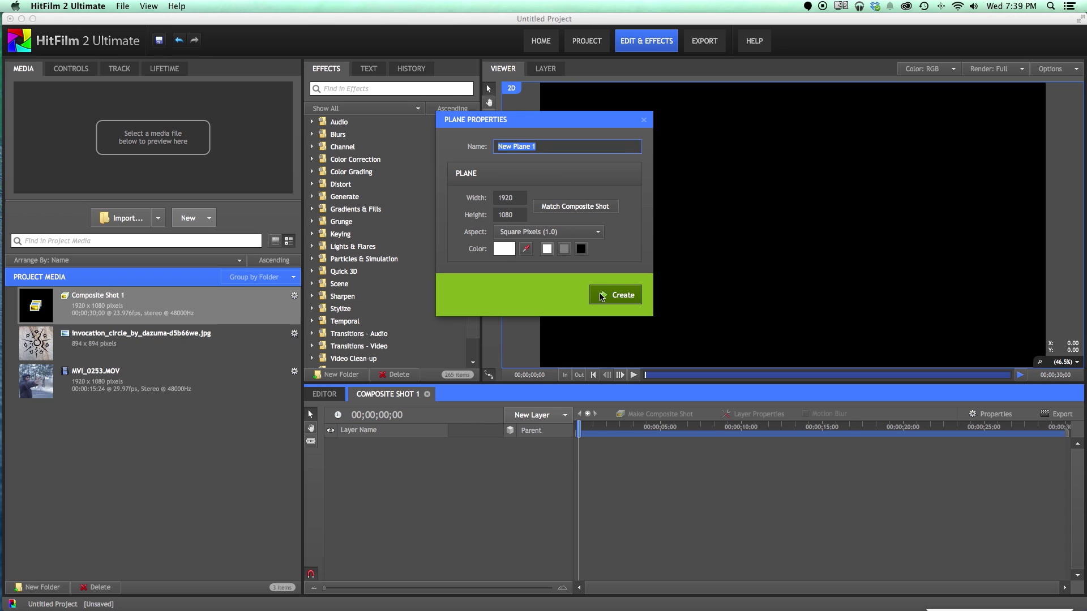
key(Return)
Draw a circular mask near the middle of the white plane and shrink it to a smaller circle.
click(601, 179)
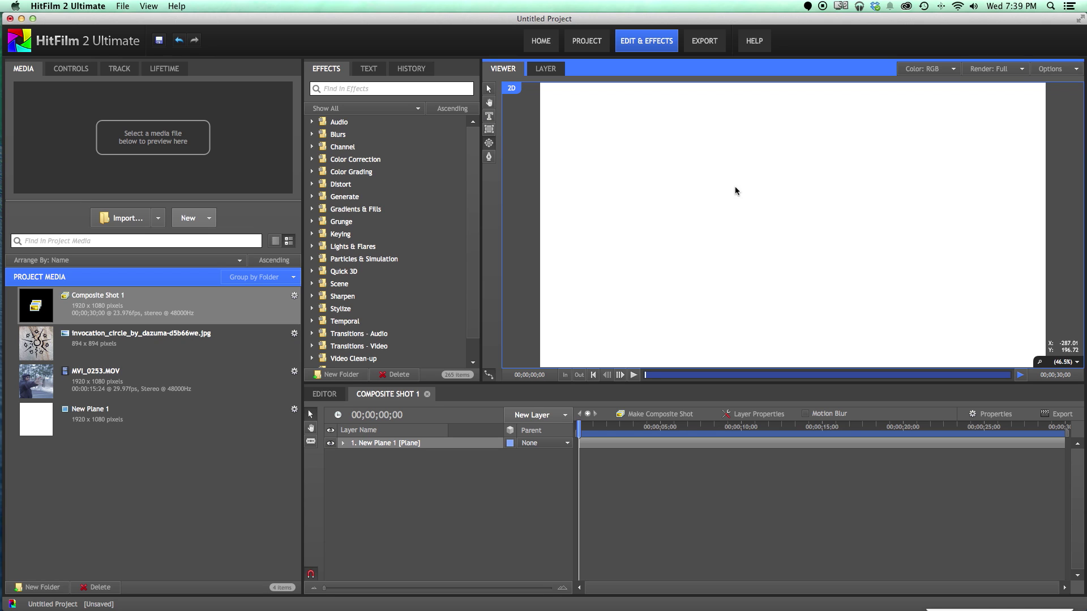
drag(717, 173, 821, 273)
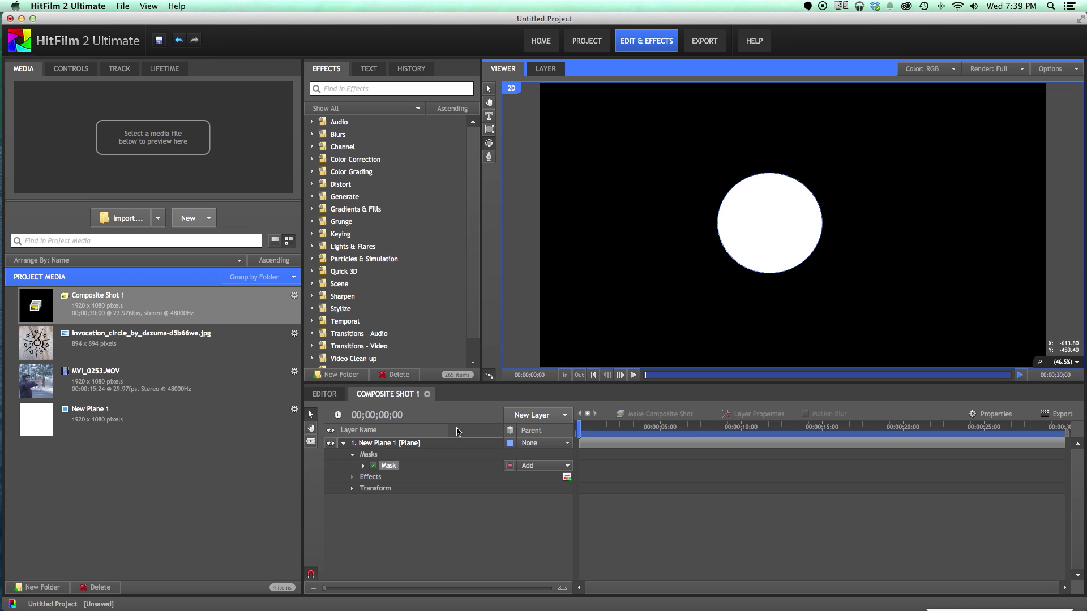
click(489, 89)
drag(791, 212, 798, 212)
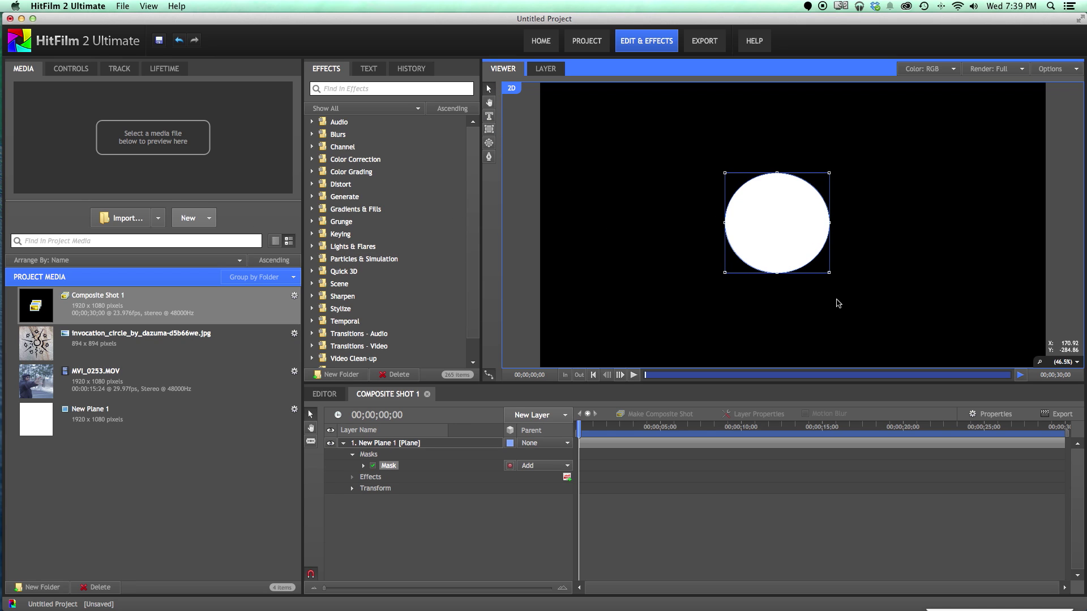
drag(829, 273, 808, 253)
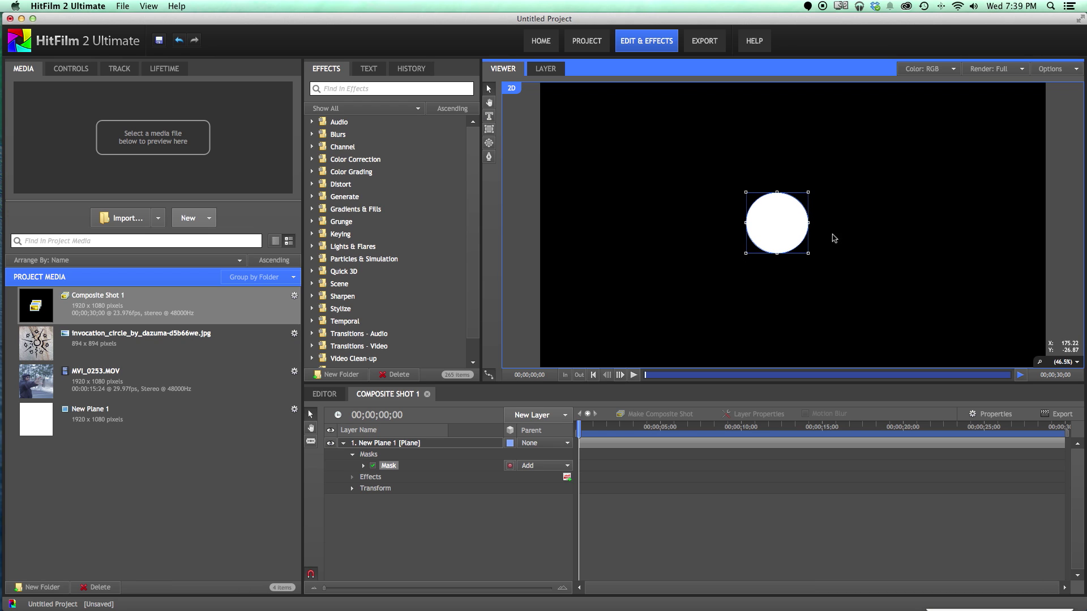
click(361, 505)
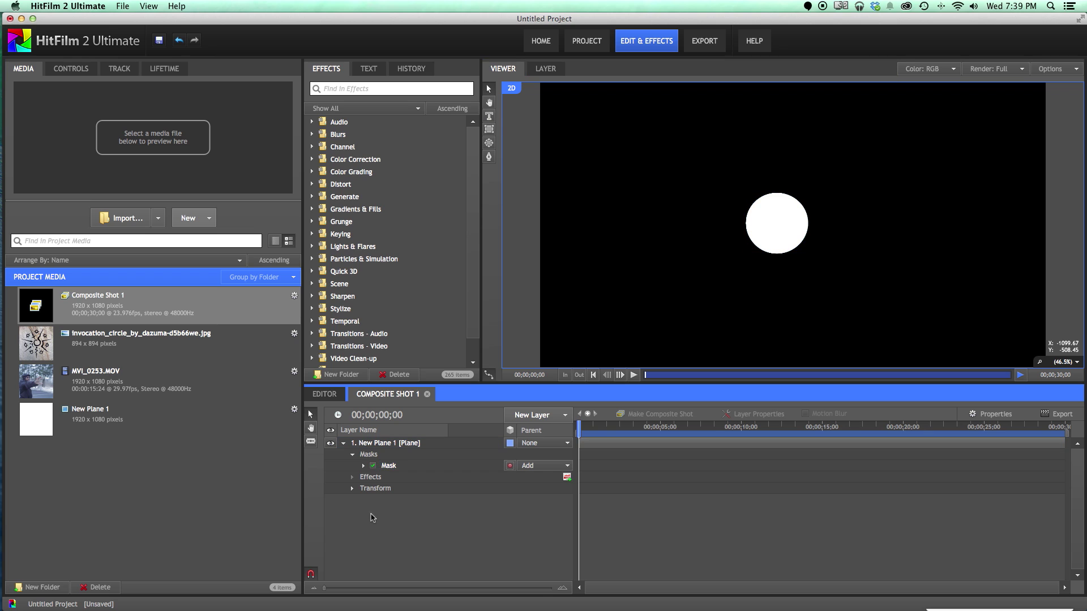
Find the Fire effect, apply it to the masked plane layer, and preview the flame at 00;00;02;12.
click(332, 90)
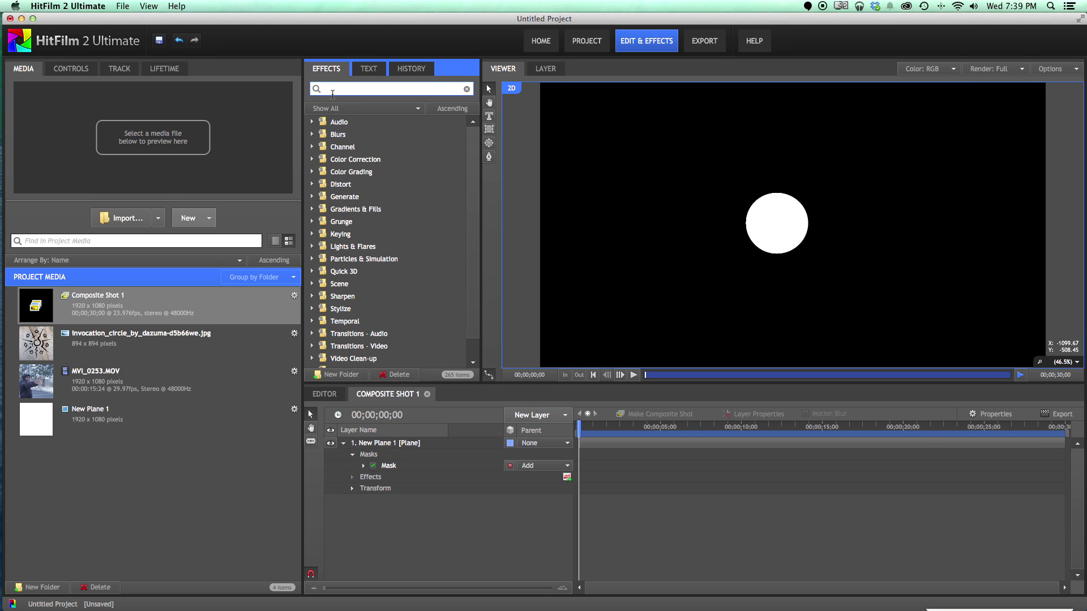
text(fire)
click(357, 138)
drag(357, 140, 403, 448)
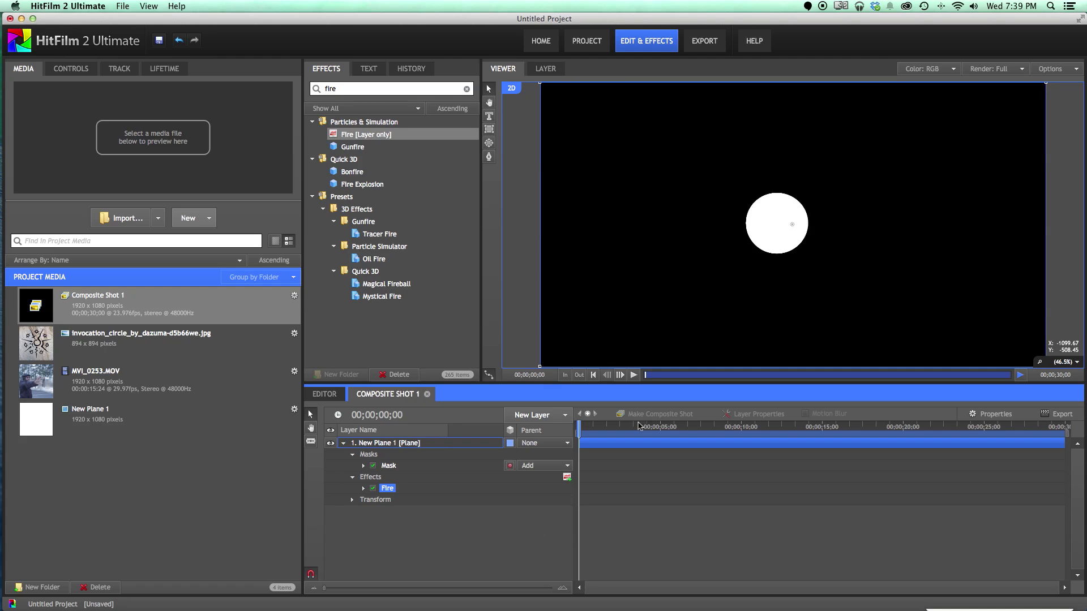
click(619, 425)
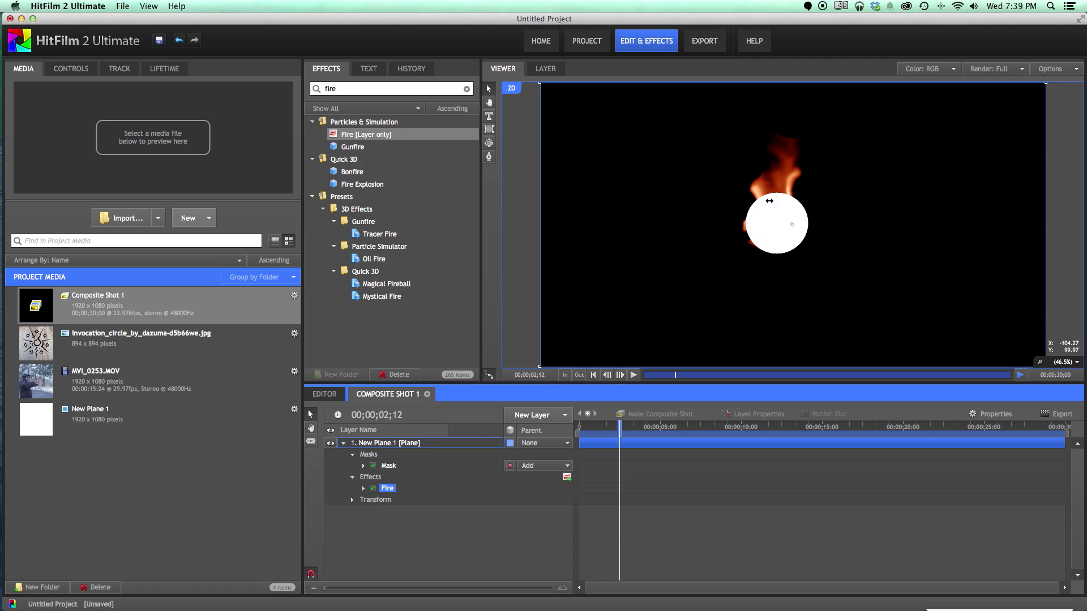
Set the channel of the Fire effect's flammable region to Lightness.
click(70, 69)
click(22, 145)
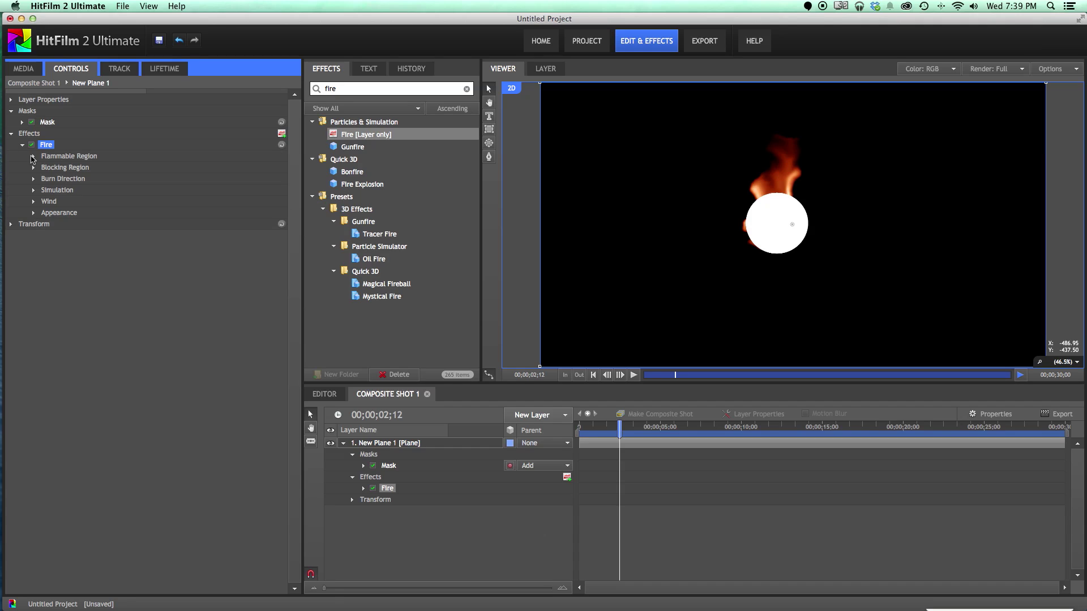
click(34, 156)
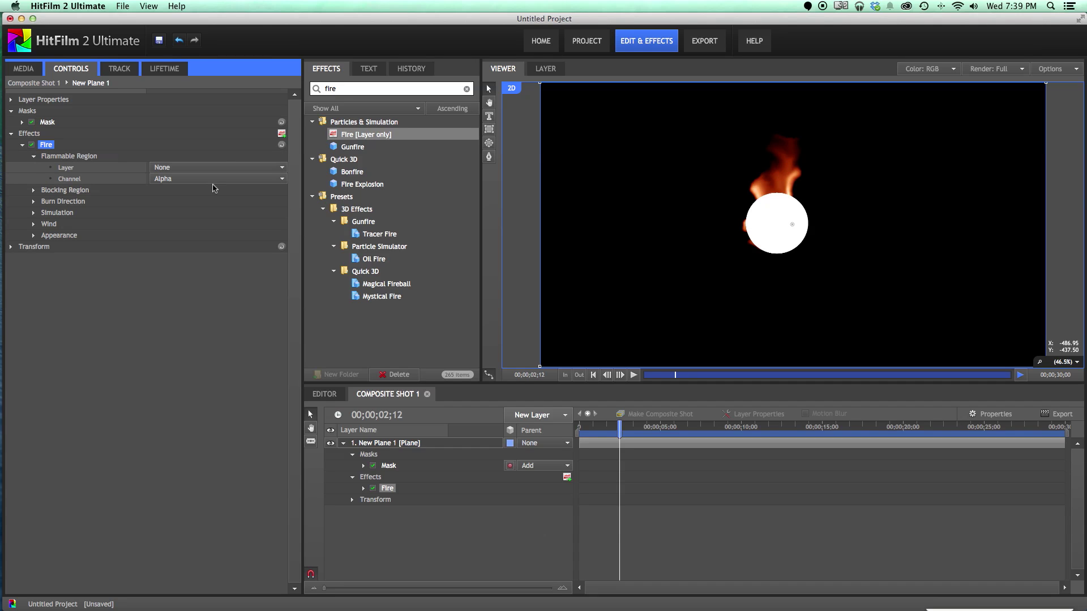
click(191, 180)
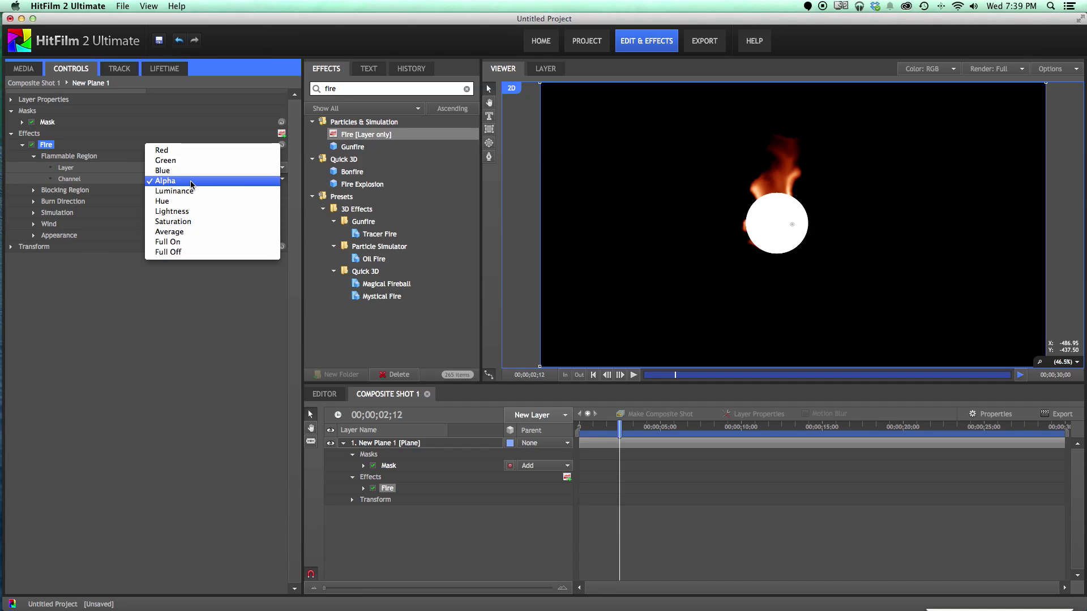
click(196, 212)
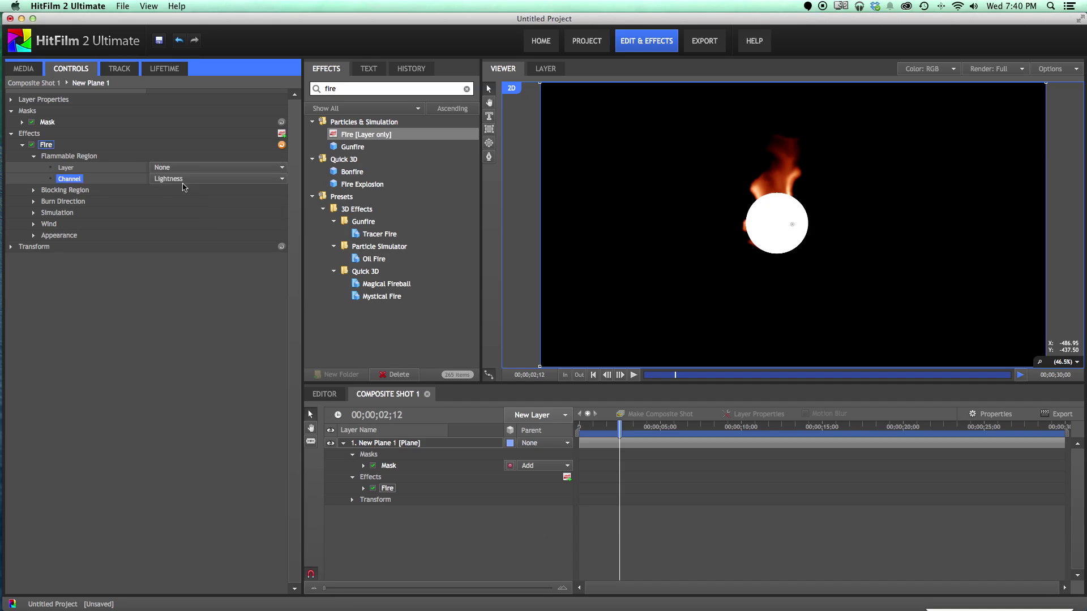
Set the Fire effect's appearance blend to None and low temperature to 0.00, and preview the flame at 00;00;03;06.
click(33, 236)
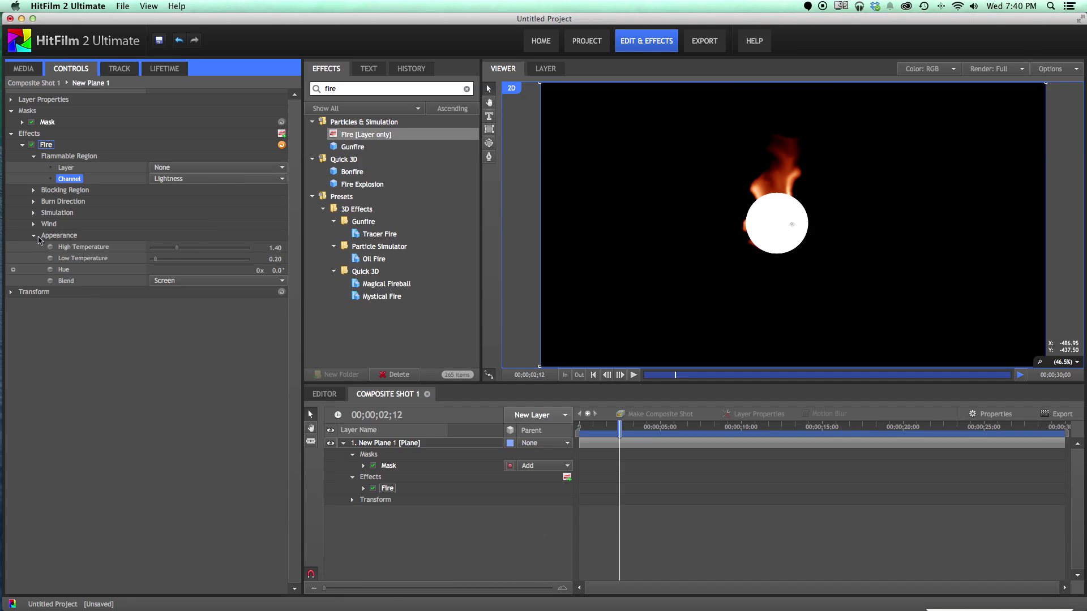
click(173, 283)
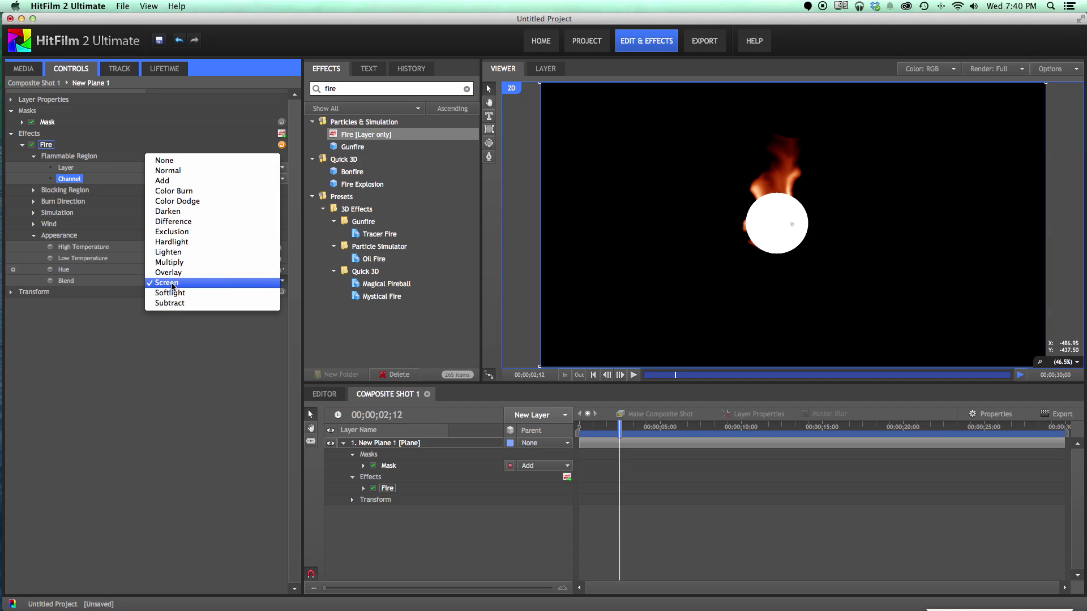
click(160, 164)
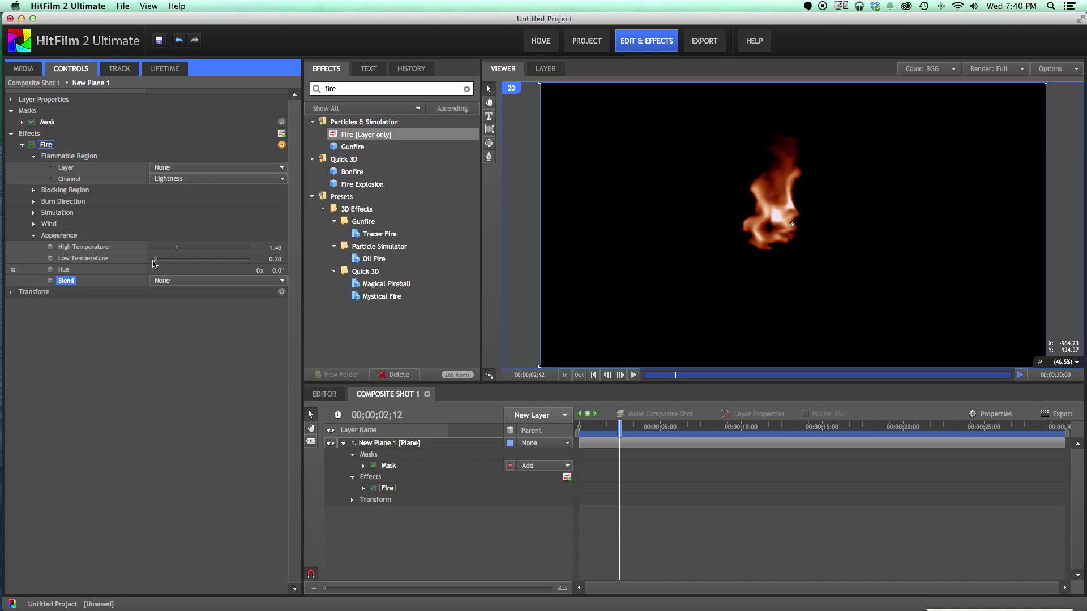
drag(152, 263, 150, 264)
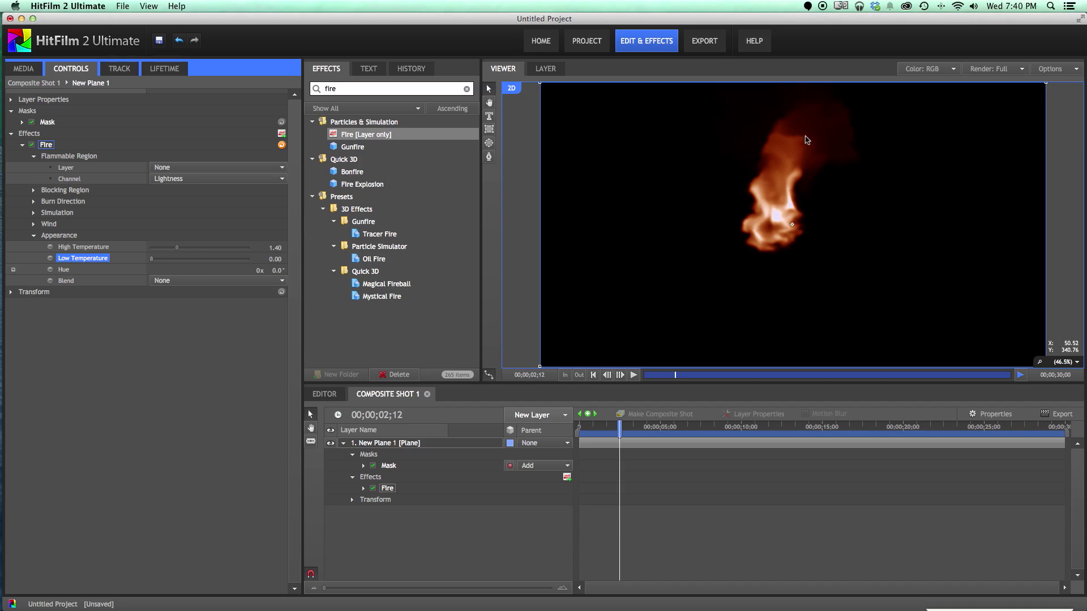
click(605, 425)
drag(605, 425, 631, 428)
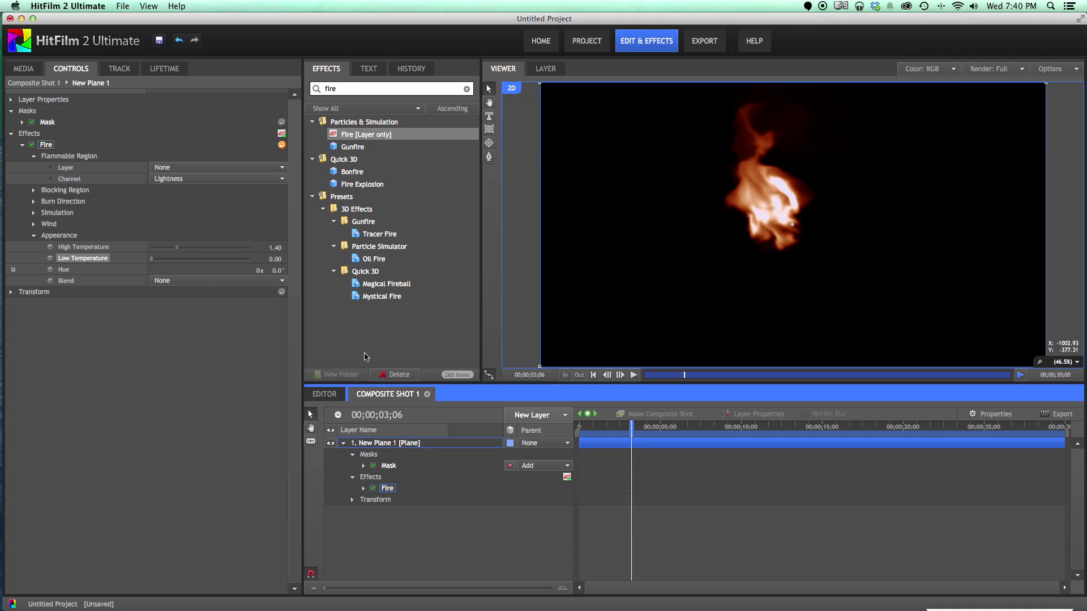
click(390, 490)
Create a second composite shot with the 1080p 23.976 template and a 30-second duration.
click(26, 69)
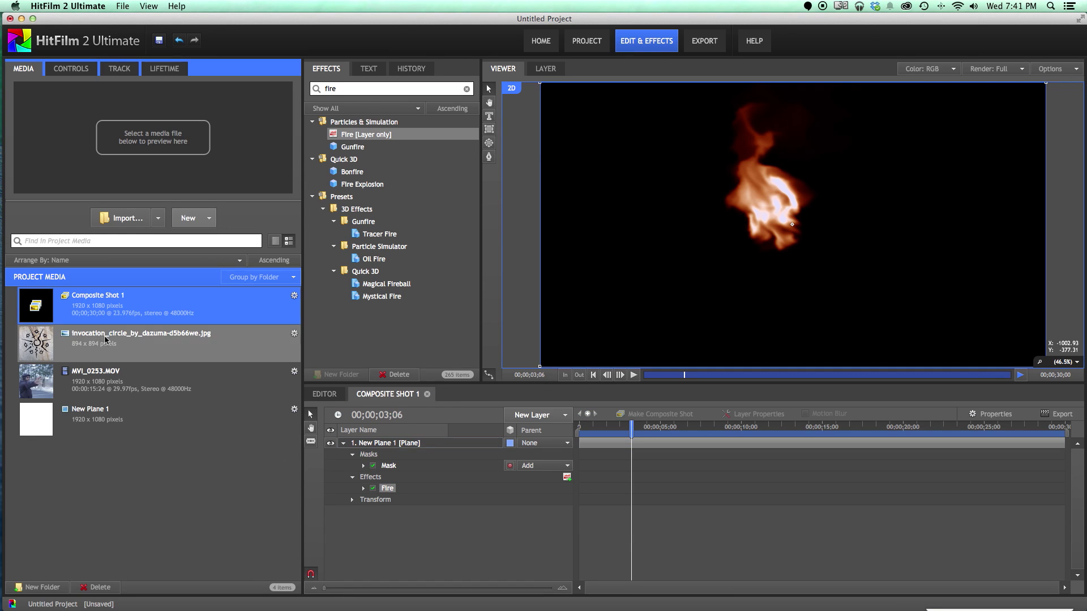
click(35, 388)
right_click(35, 387)
mouse_move(121, 392)
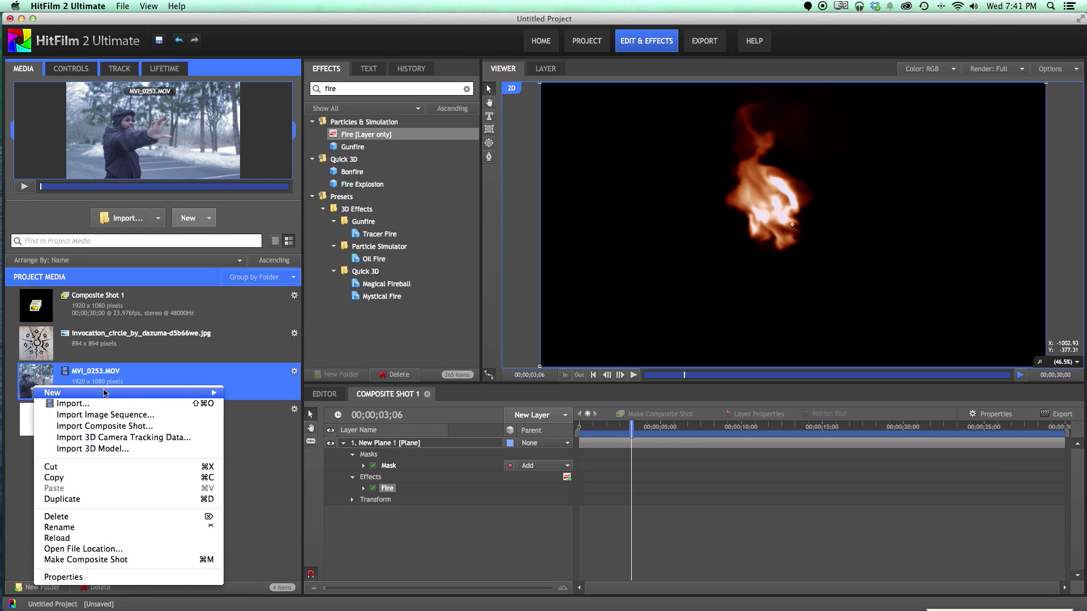
click(279, 394)
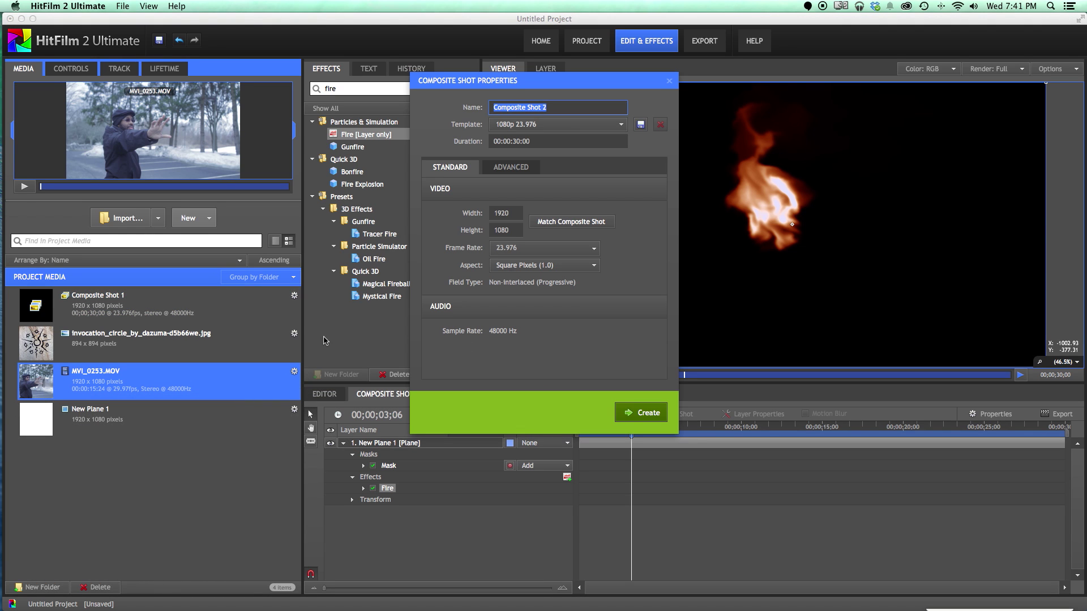
click(647, 421)
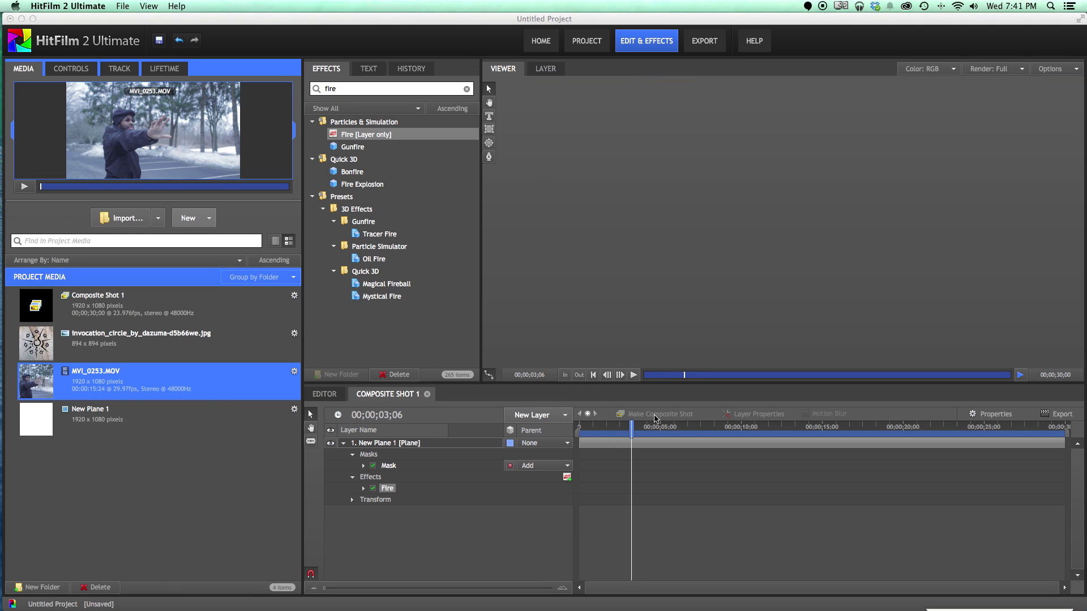
Add the MVI_0253.MOV footage as a layer in the second composite shot and move the playhead to 00;00;09;03.
click(622, 426)
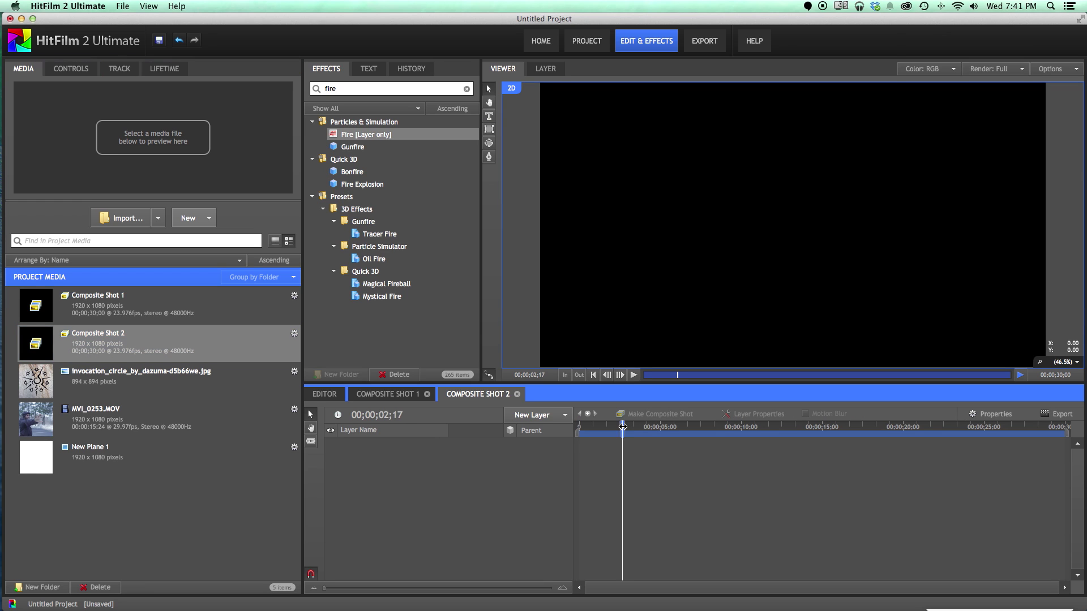
click(719, 430)
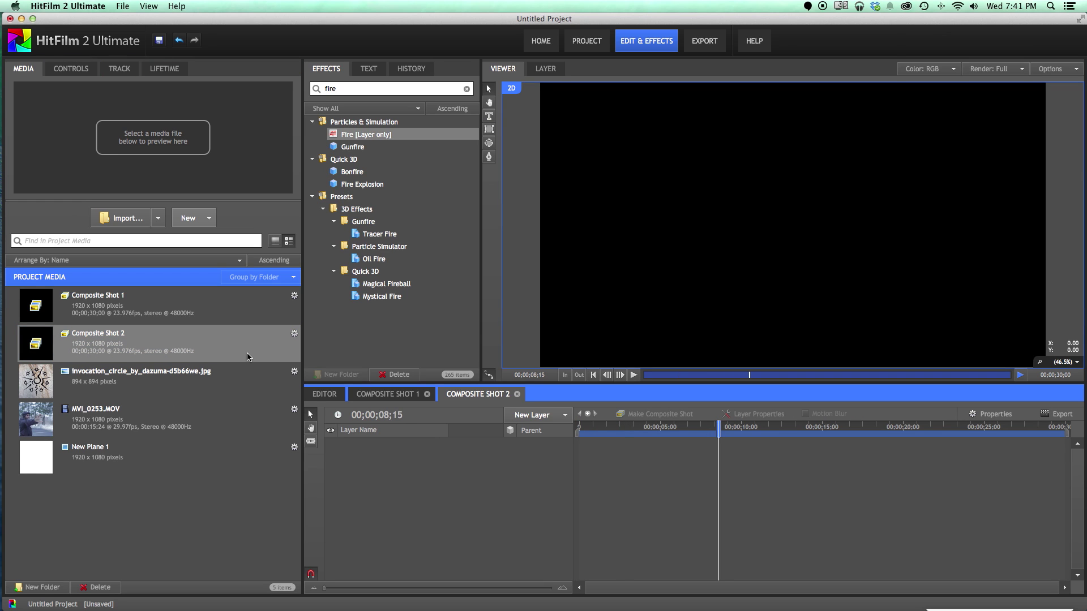
drag(96, 416, 419, 462)
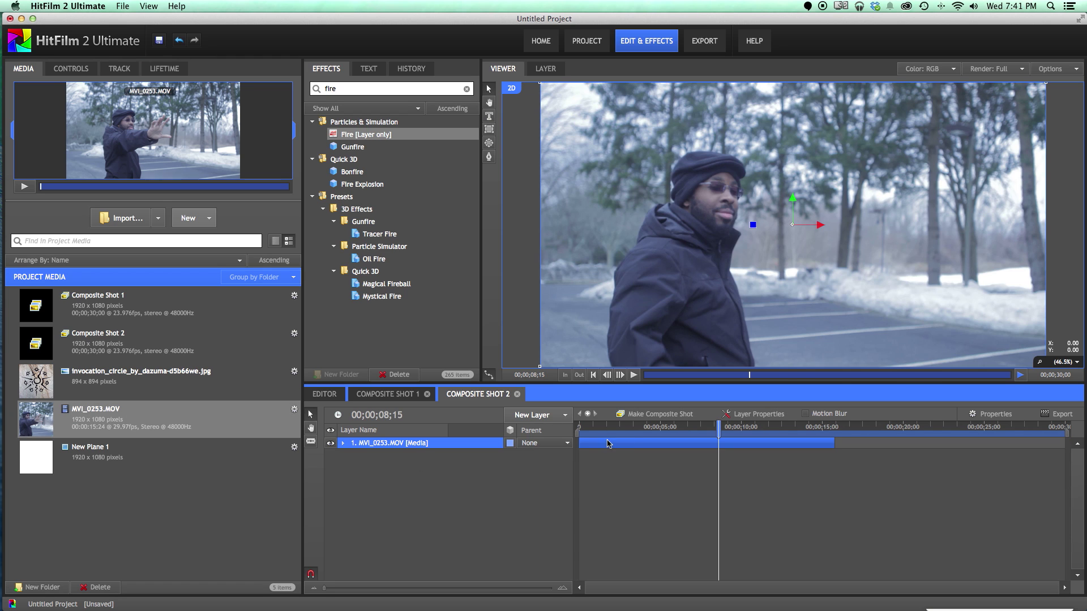
drag(618, 428, 661, 428)
drag(661, 429, 692, 429)
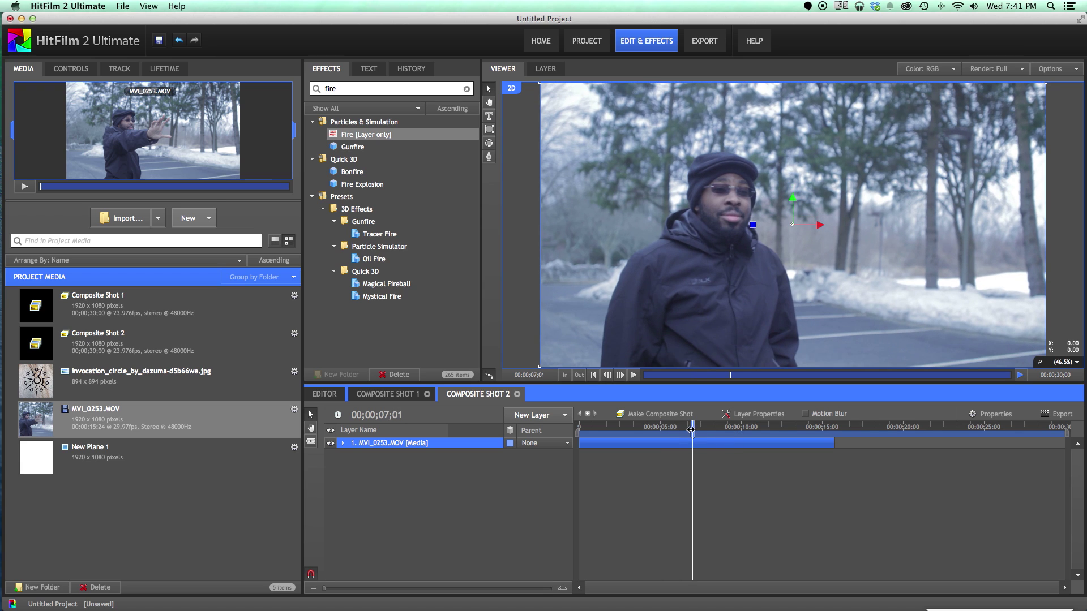
click(727, 428)
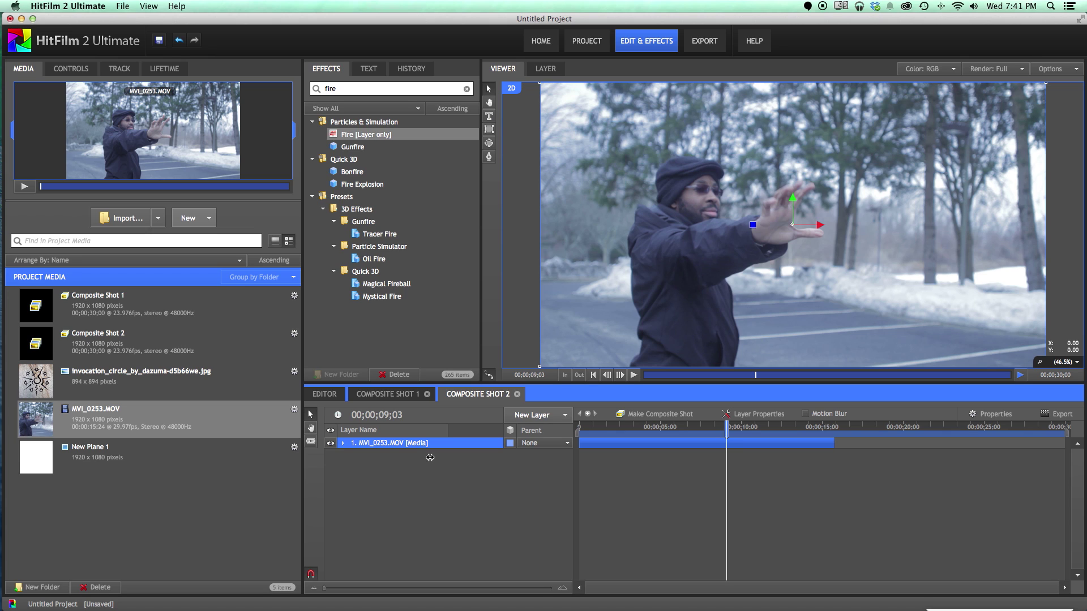
click(489, 90)
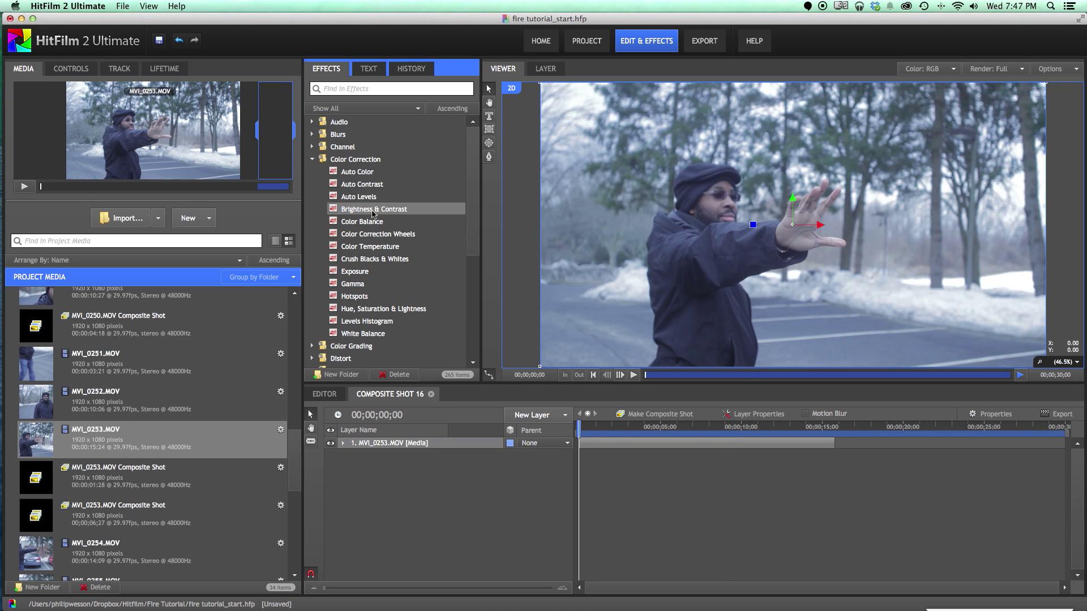
Find the Levels Histogram effect, apply it to the MVI_0253.MOV layer, and show its settings.
click(338, 87)
text(level)
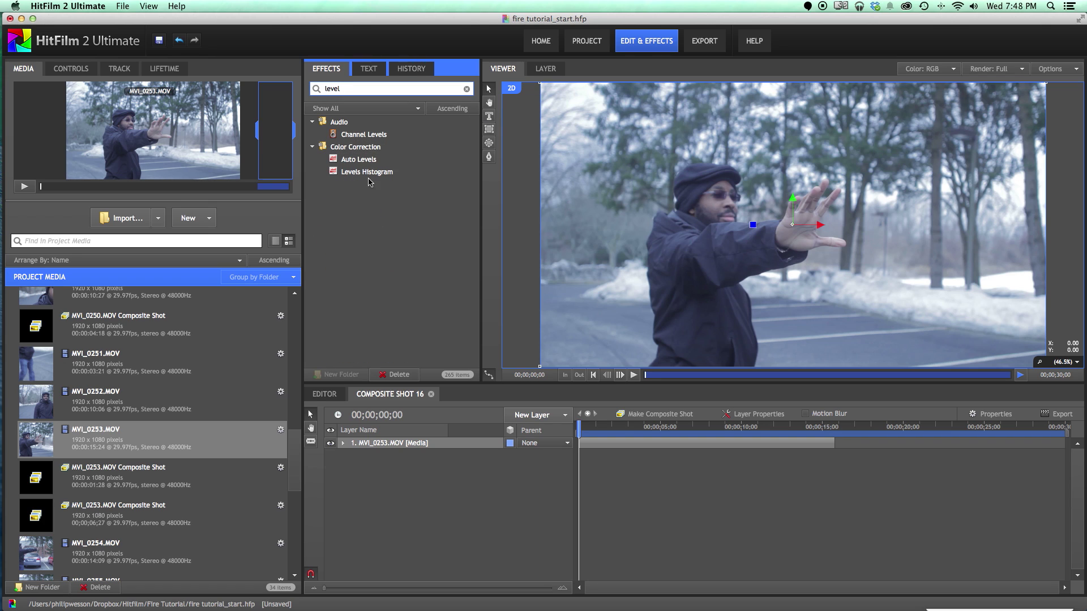
drag(366, 171, 395, 442)
click(68, 68)
click(22, 145)
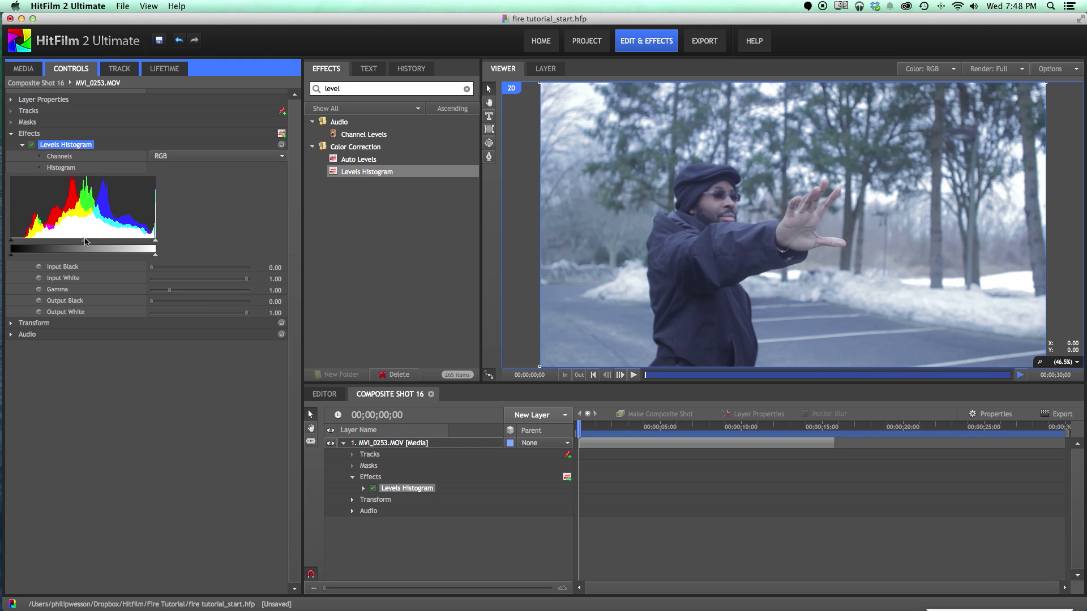
Set the Levels Histogram channels to RGB Combined and lower the gamma to 0.63 on the MVI_0253.MOV layer.
click(170, 158)
click(173, 168)
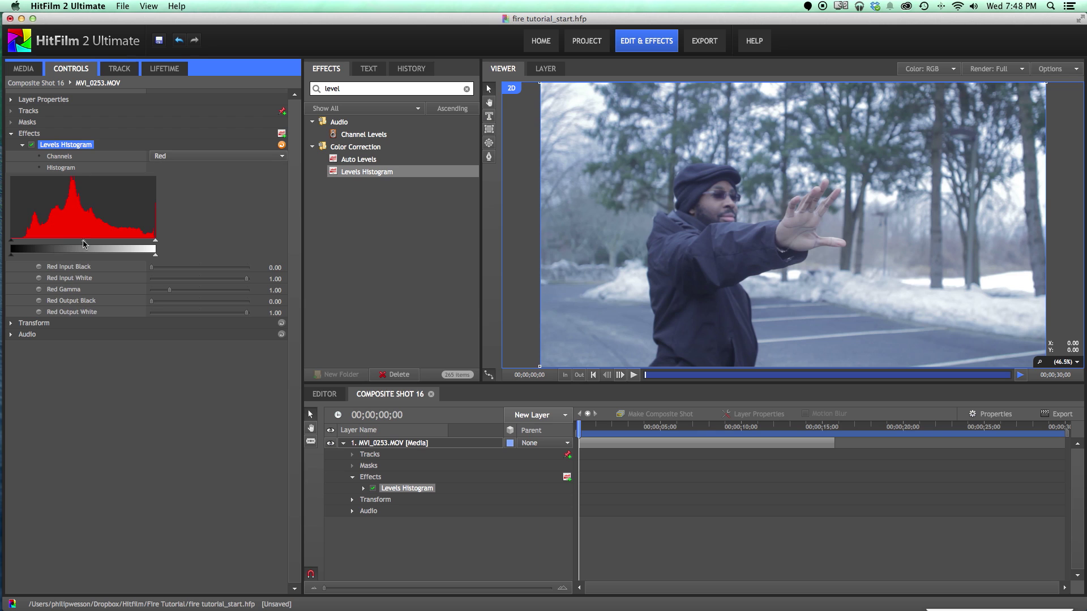
click(163, 158)
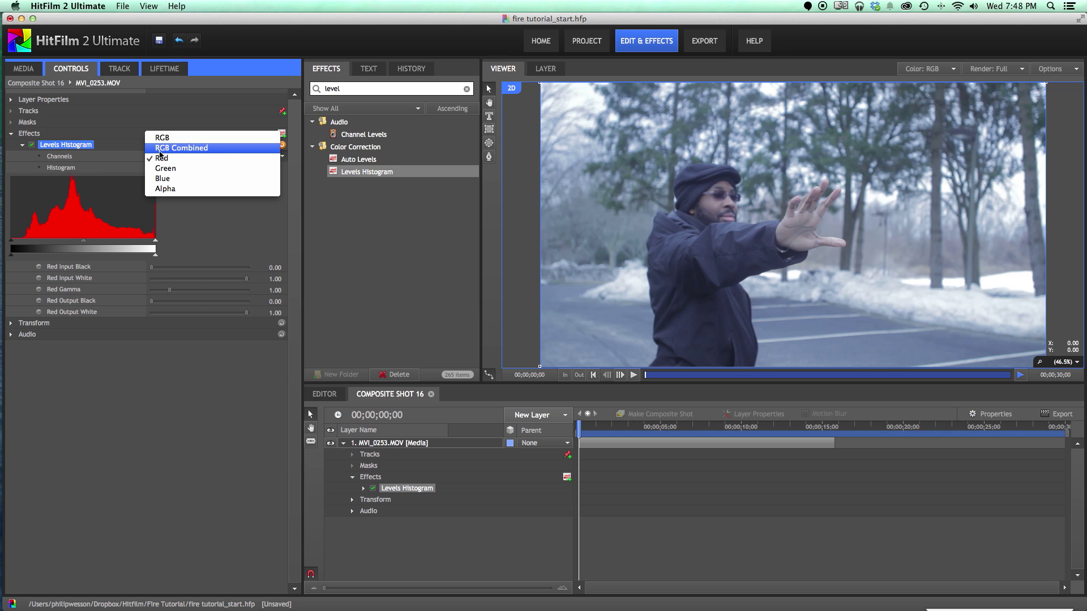
click(160, 149)
drag(83, 241, 98, 243)
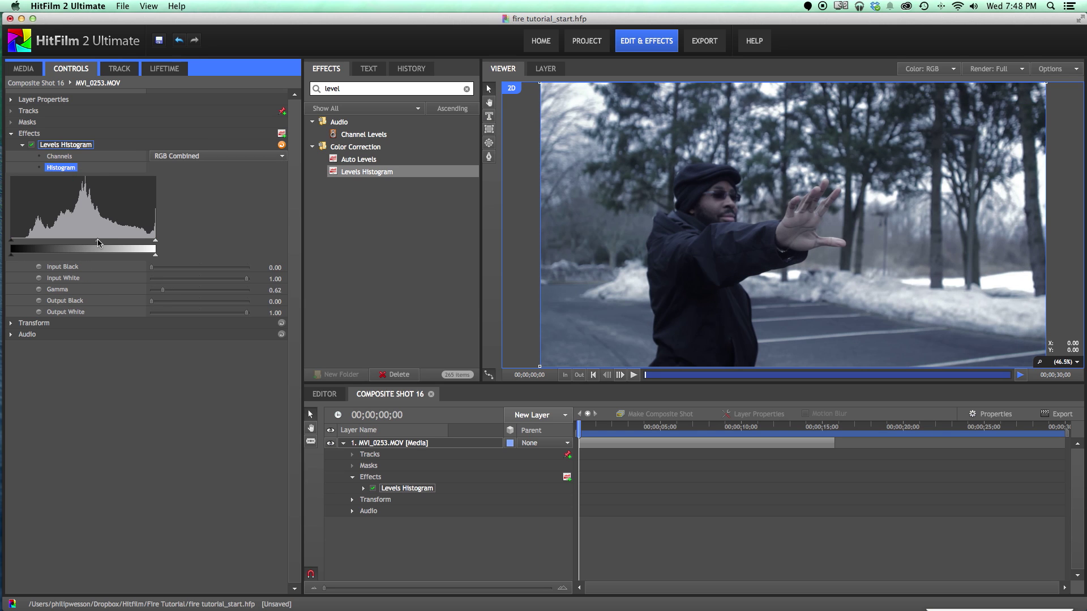
Find the Color Correction Wheels effect and apply it to the MVI_0253.MOV layer.
double_click(350, 88)
text(whe)
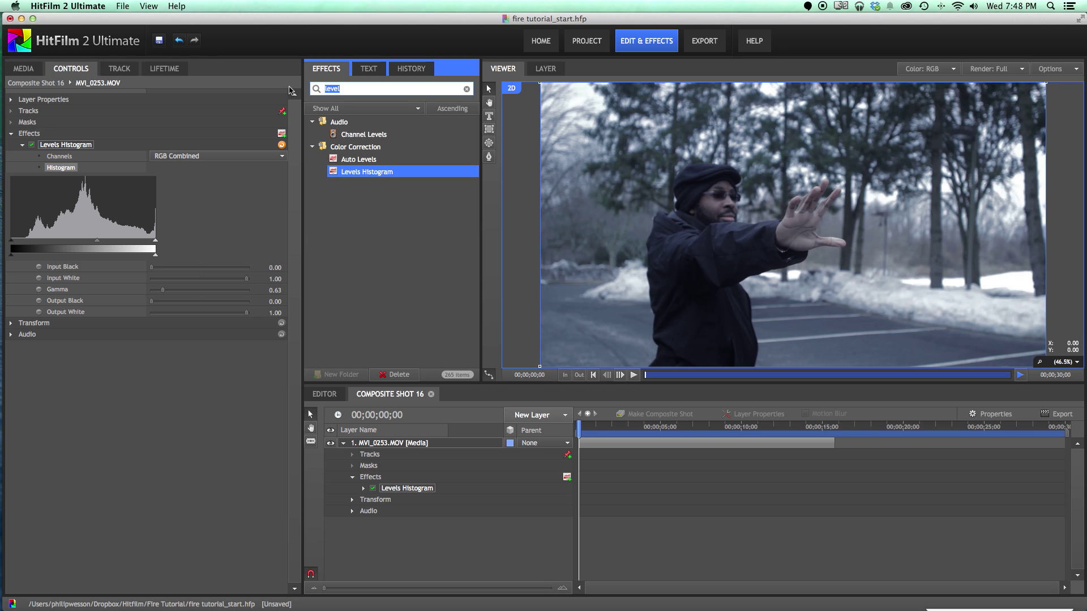
text(ll)
key(BackSpace)
text(ee)
drag(374, 135, 138, 307)
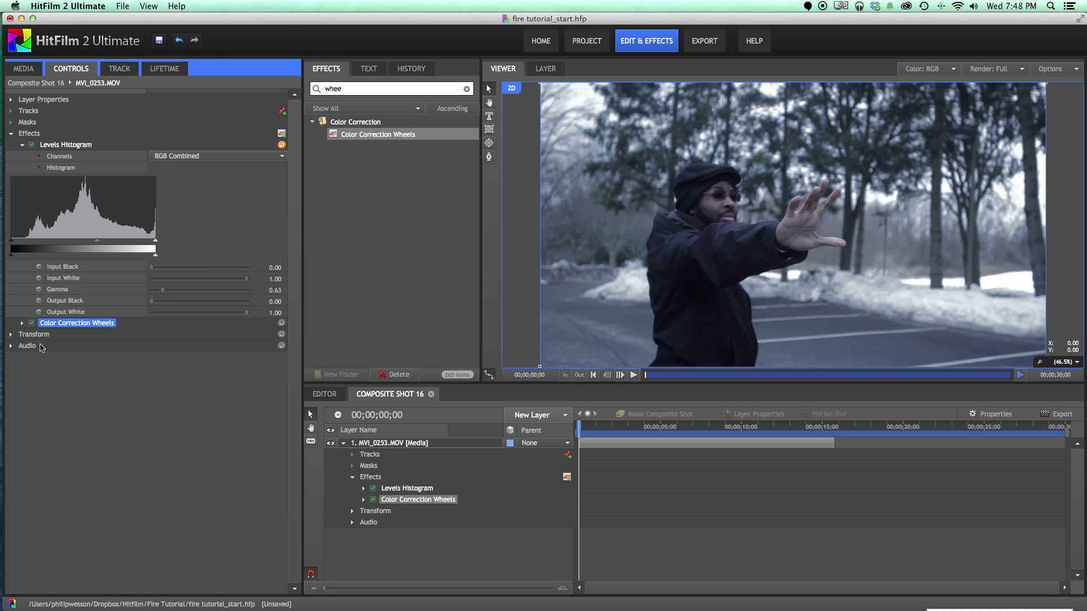
In the Color Correction Wheels effect, set the third wheel's lightness to 0.53 and the second wheel's lightness to 0.41.
click(22, 323)
drag(169, 477, 172, 479)
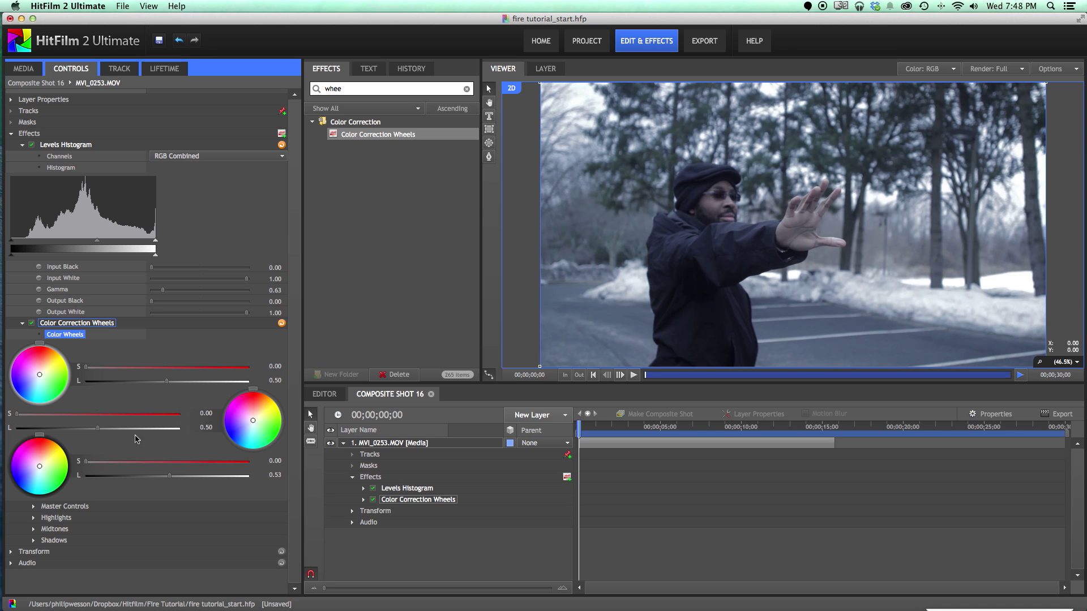
drag(93, 429, 90, 429)
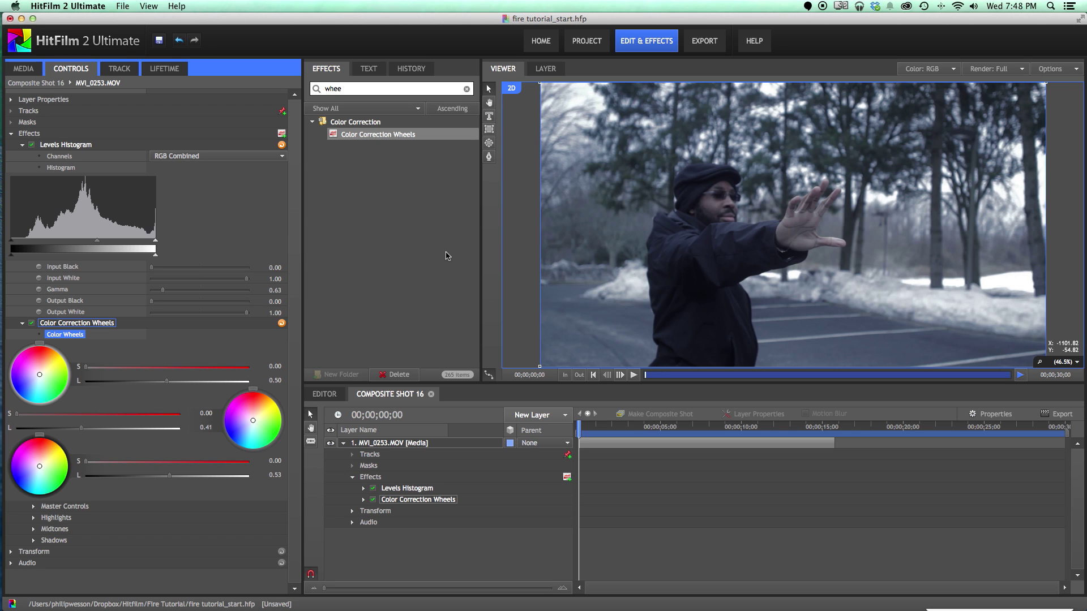
Add a tracker to the MVI_0253.MOV layer, enlarge its tracking regions around the raised hand, and track the point forward through the clip.
click(343, 443)
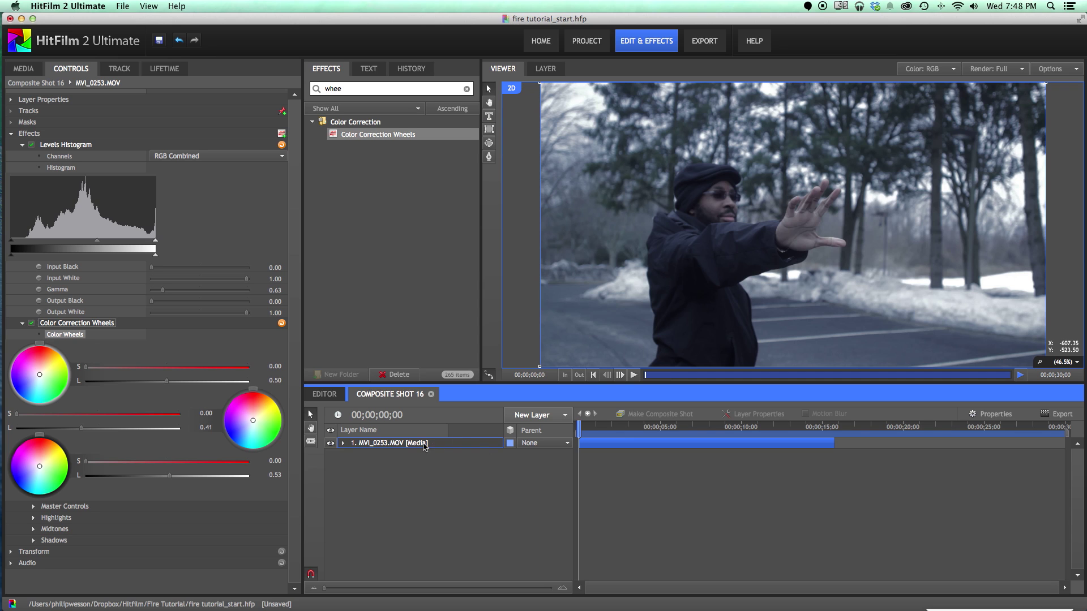
click(343, 443)
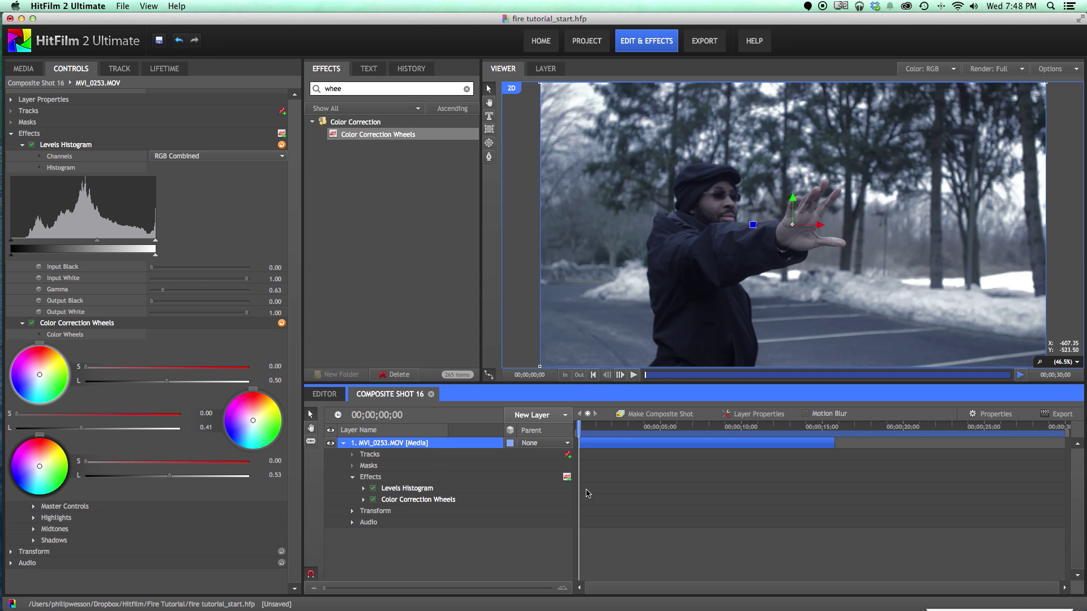
click(567, 454)
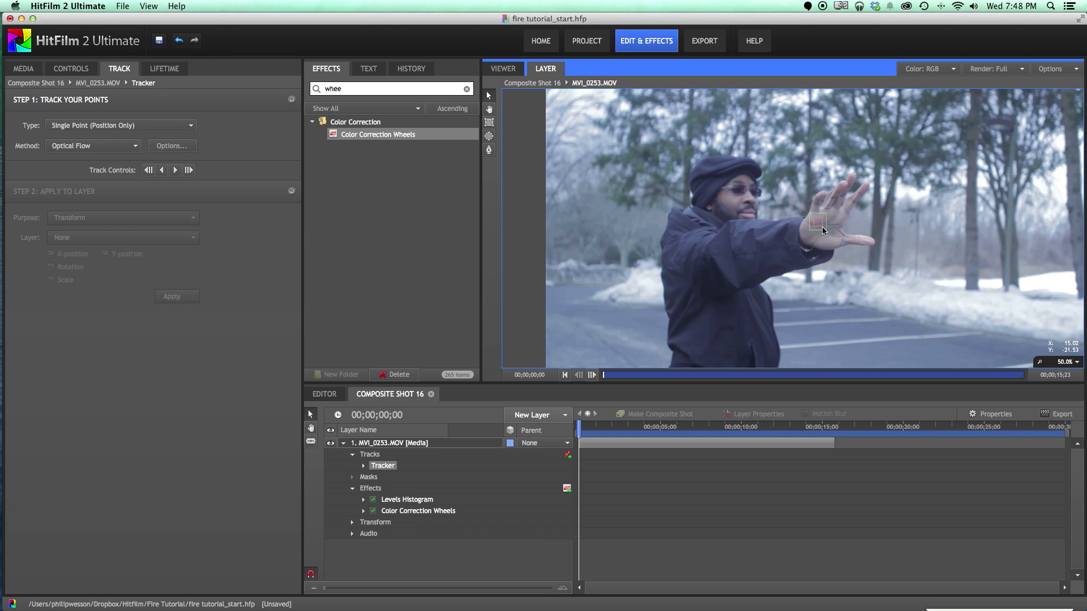
click(821, 226)
drag(825, 230, 866, 263)
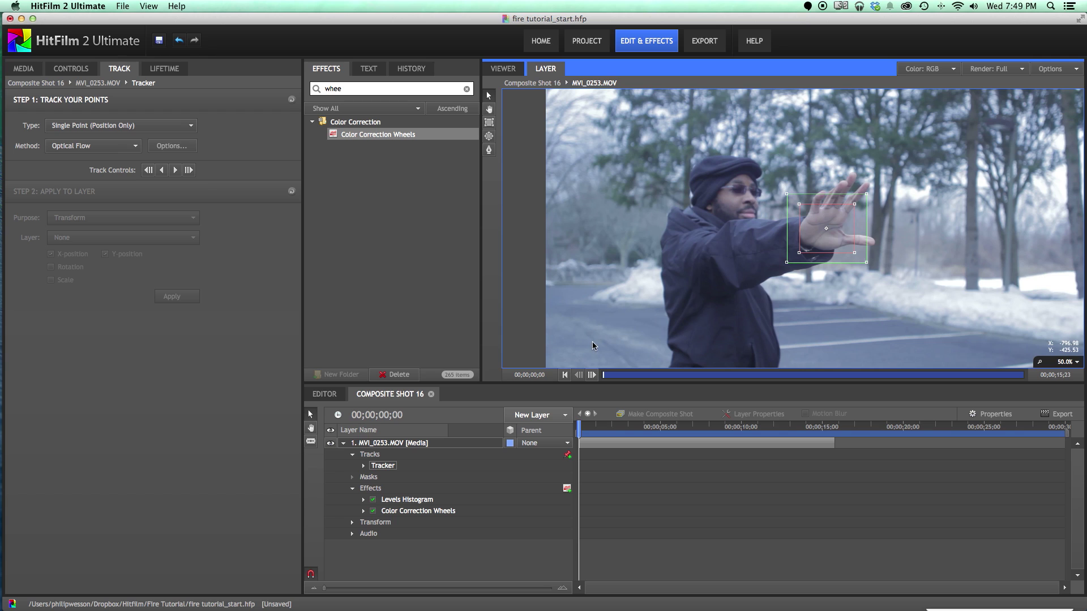
click(175, 171)
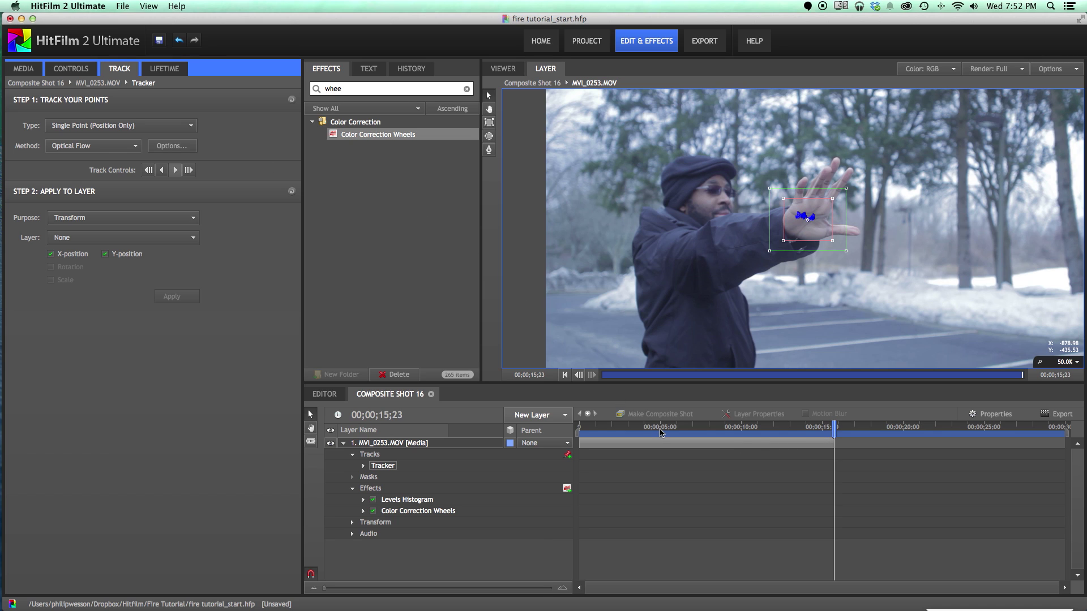
Trim the start of the MVI_0253.MOV layer to about the 9-second mark.
click(743, 429)
mouse_move(742, 428)
mouse_down()
mouse_move(701, 429)
mouse_move(732, 429)
mouse_up()
drag(579, 444, 733, 425)
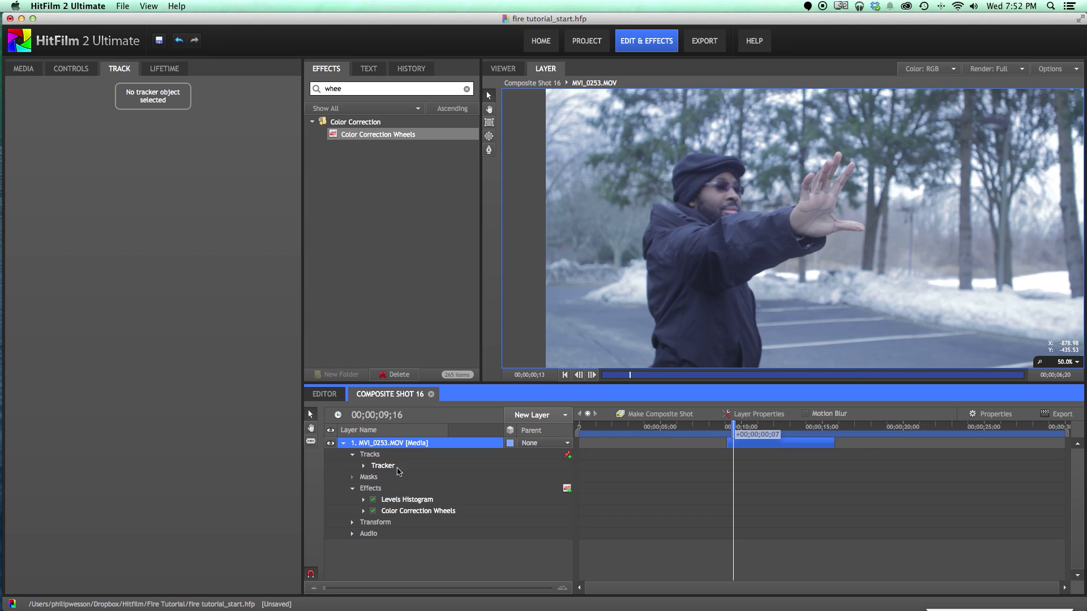
Create a new point layer and rename it Hand Track.
click(385, 466)
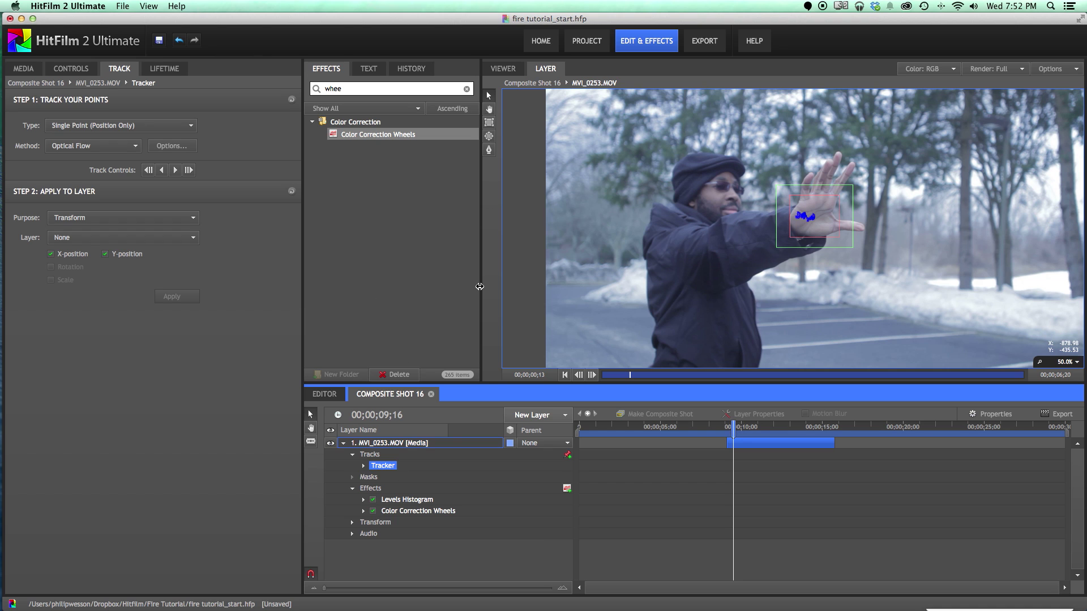
click(542, 417)
click(542, 399)
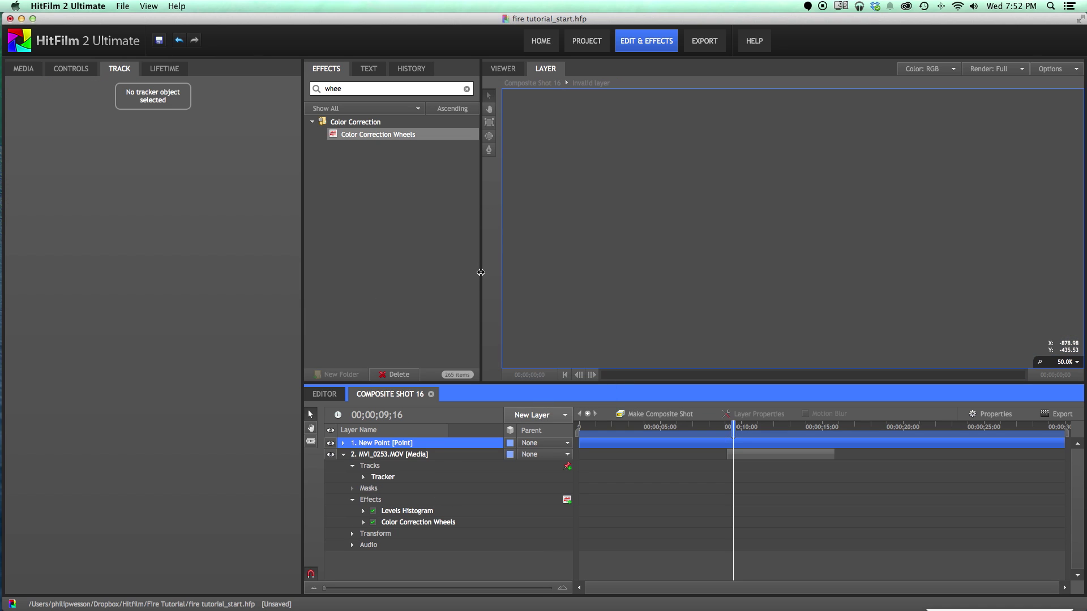
double_click(404, 444)
text(T)
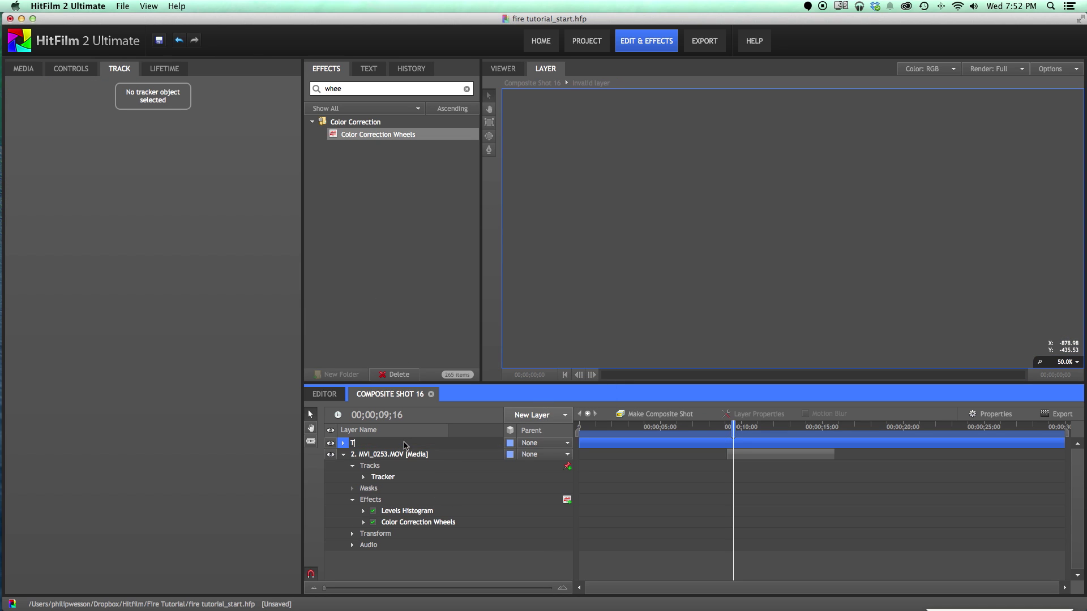
text(and Track)
key(Return)
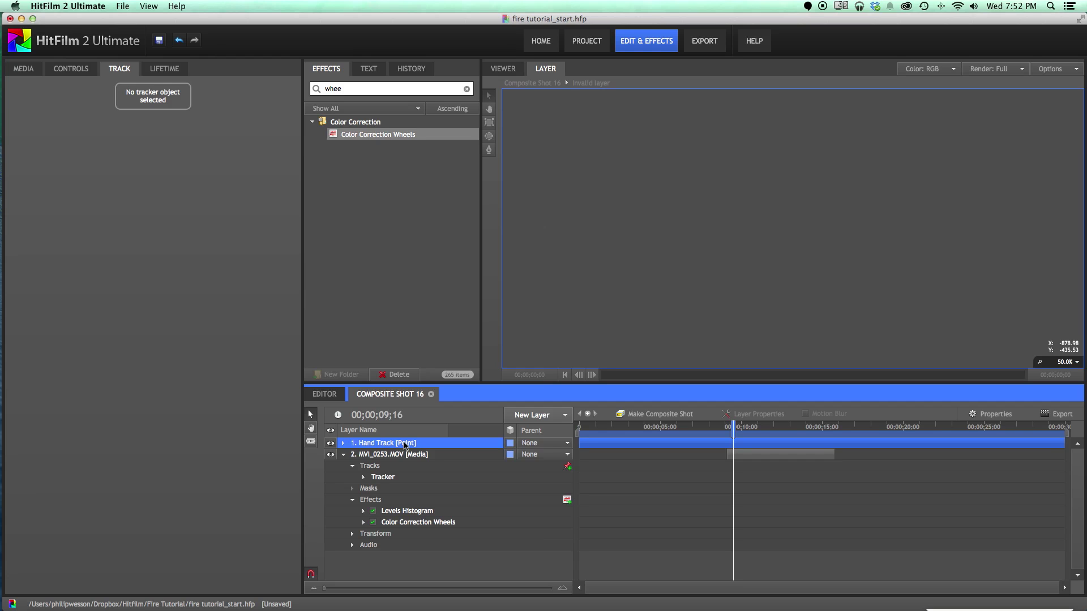
Apply the tracker's X and Y position data to the Hand Track layer and return to the composite view.
click(422, 479)
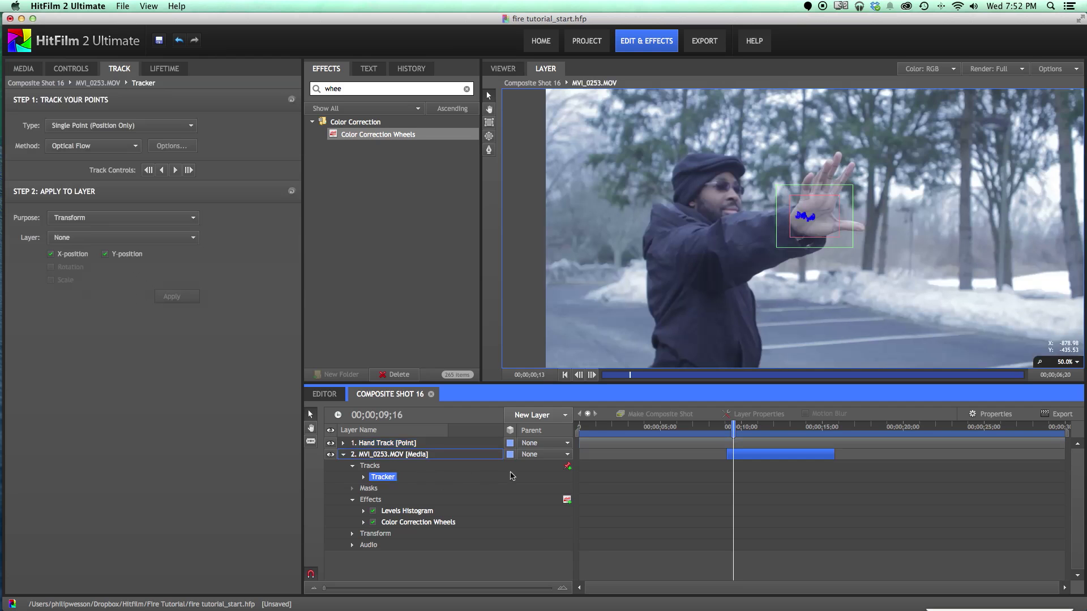
click(121, 238)
click(117, 249)
click(182, 297)
click(503, 69)
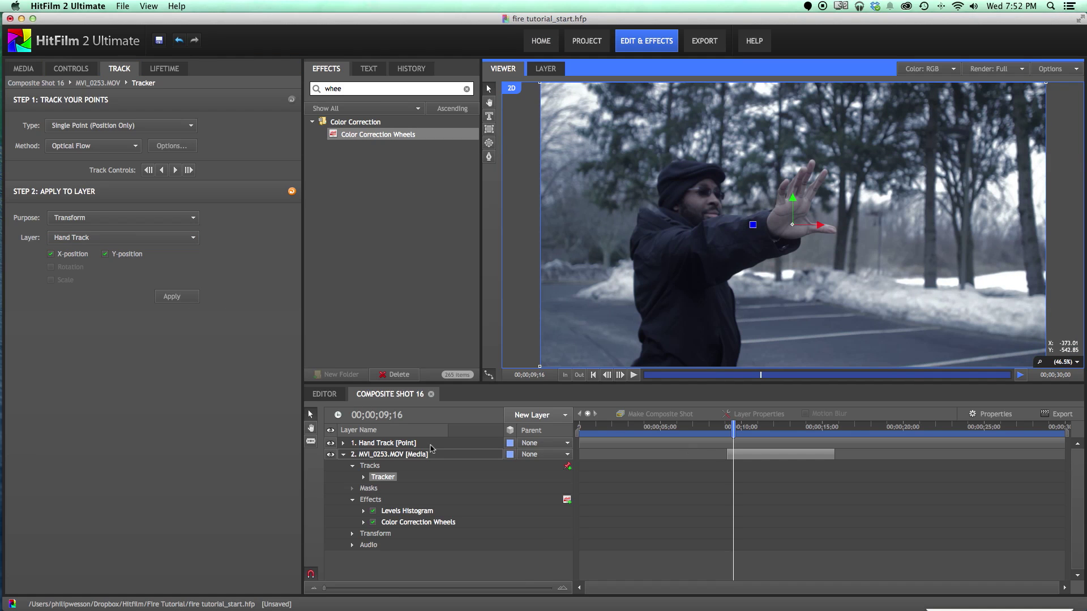
Trim the start of the Hand Track layer to match the start of MVI_0253.MOV and preview the tracked motion up to 00;00;14;08.
click(383, 444)
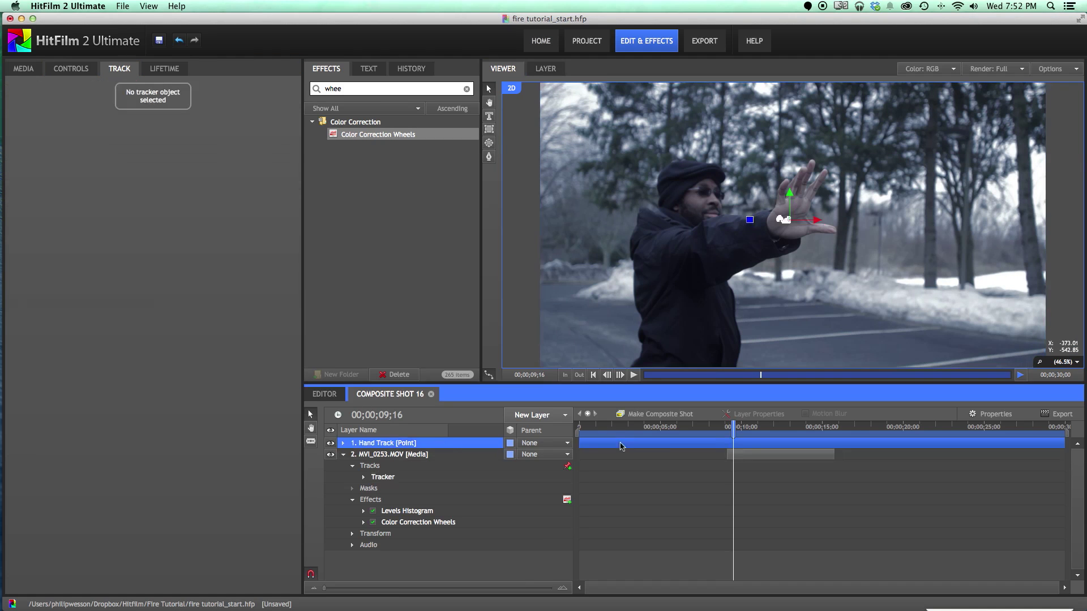
click(729, 426)
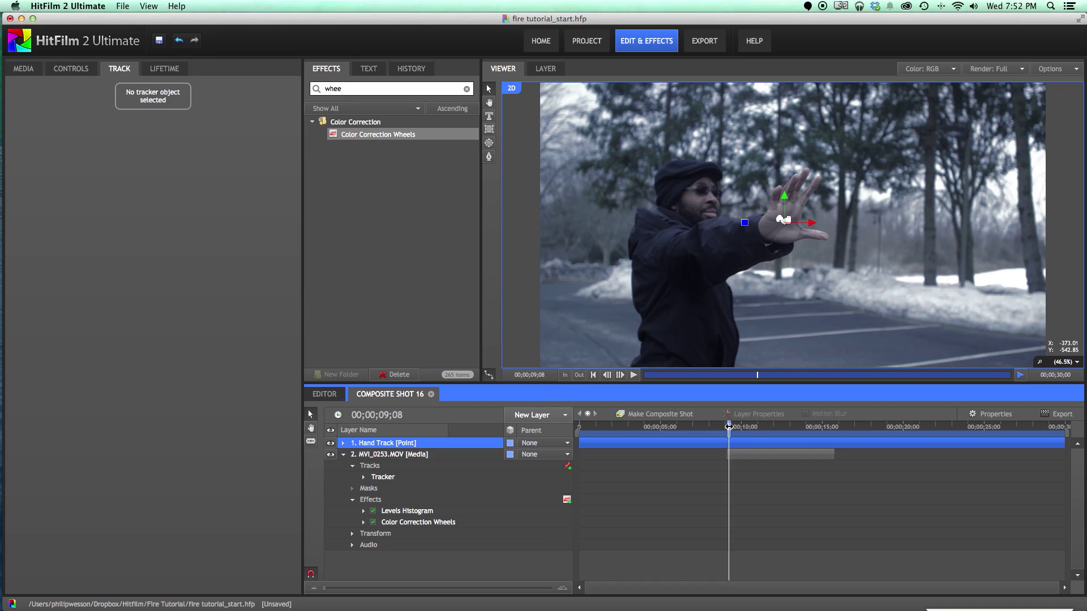
drag(579, 445, 727, 450)
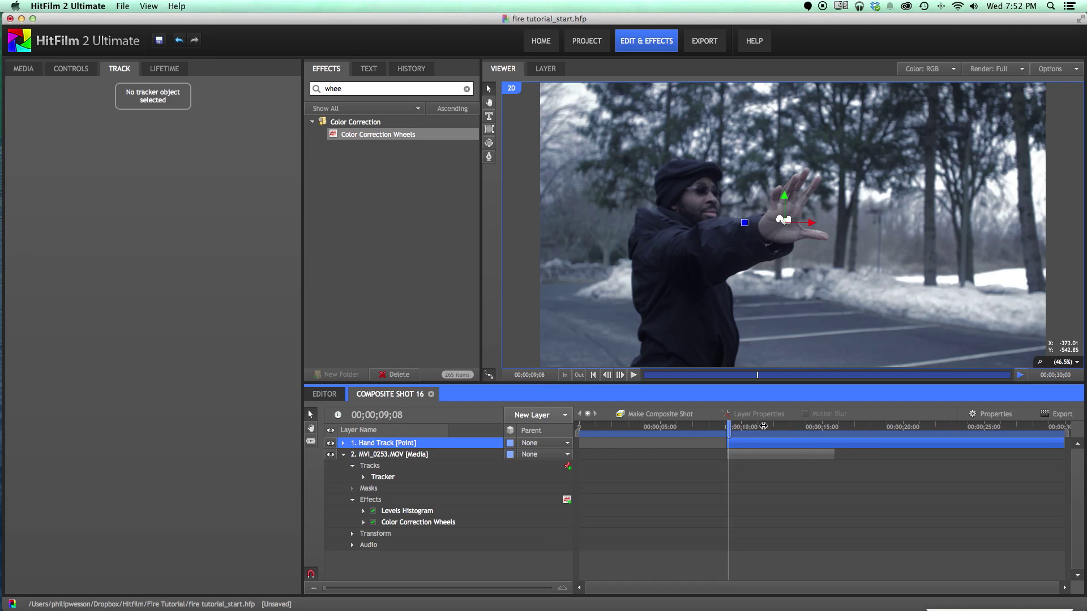
click(747, 426)
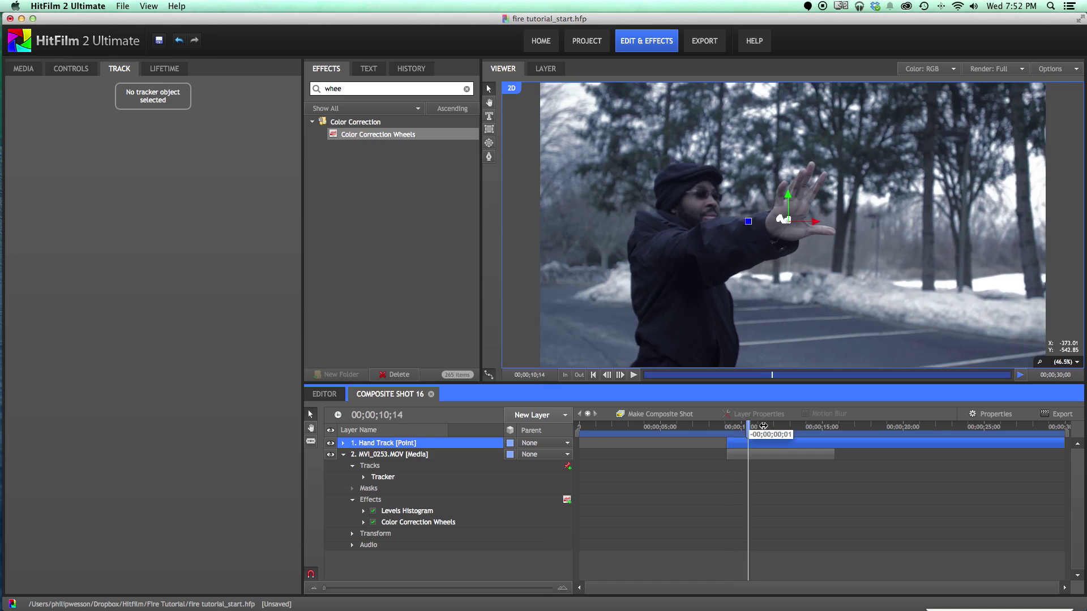
click(809, 427)
Move the Hand Track and MVI_0253.MOV layers together to the start of the timeline, and collapse the footage layer's properties.
click(778, 456)
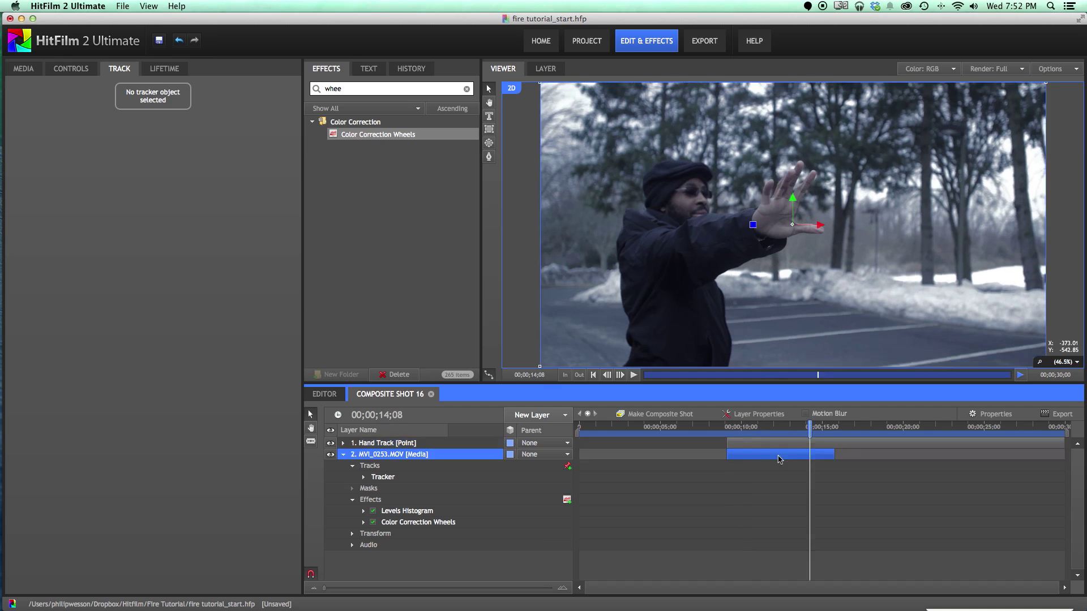
click(767, 444)
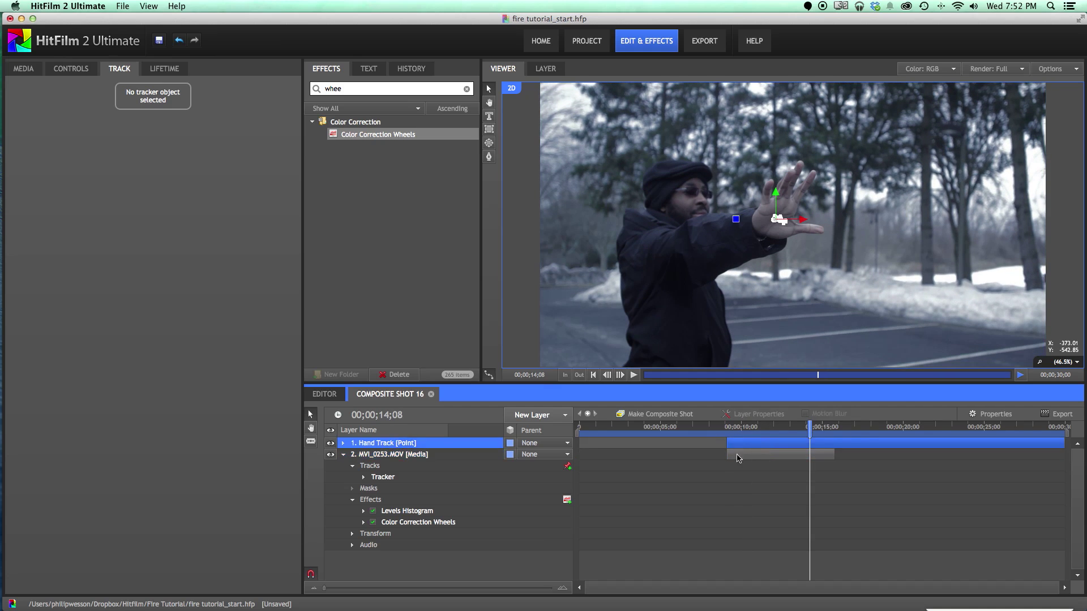
shift+click(407, 454)
drag(748, 444, 643, 427)
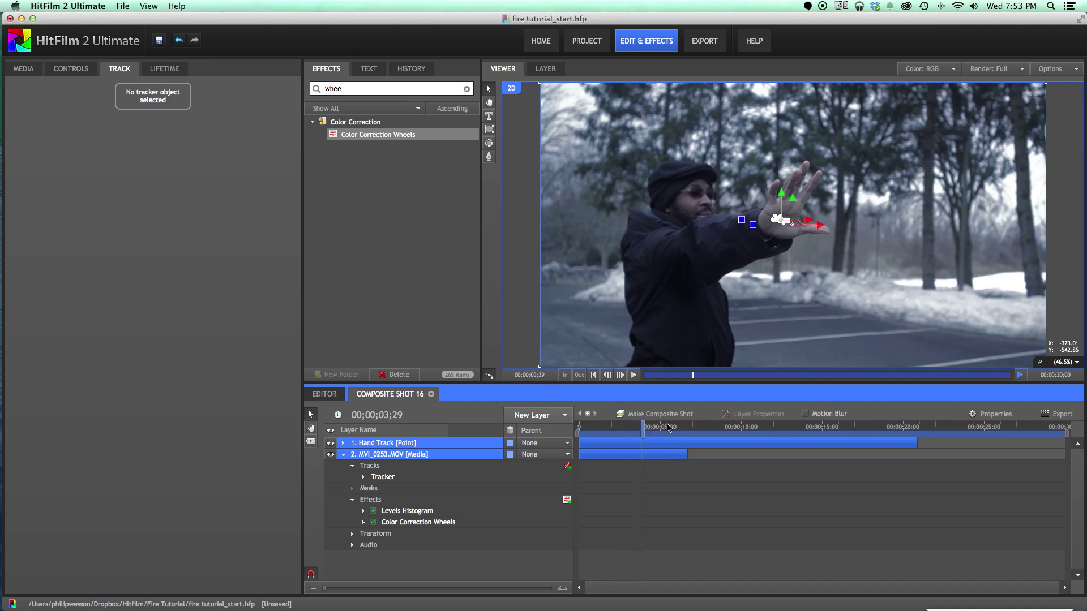
click(283, 479)
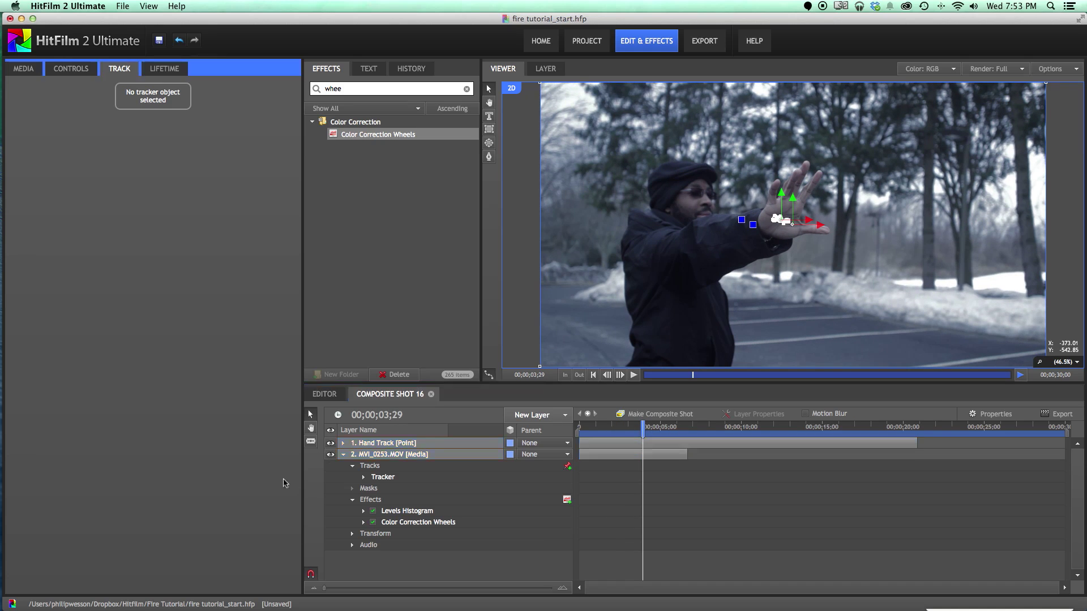
click(343, 455)
click(378, 486)
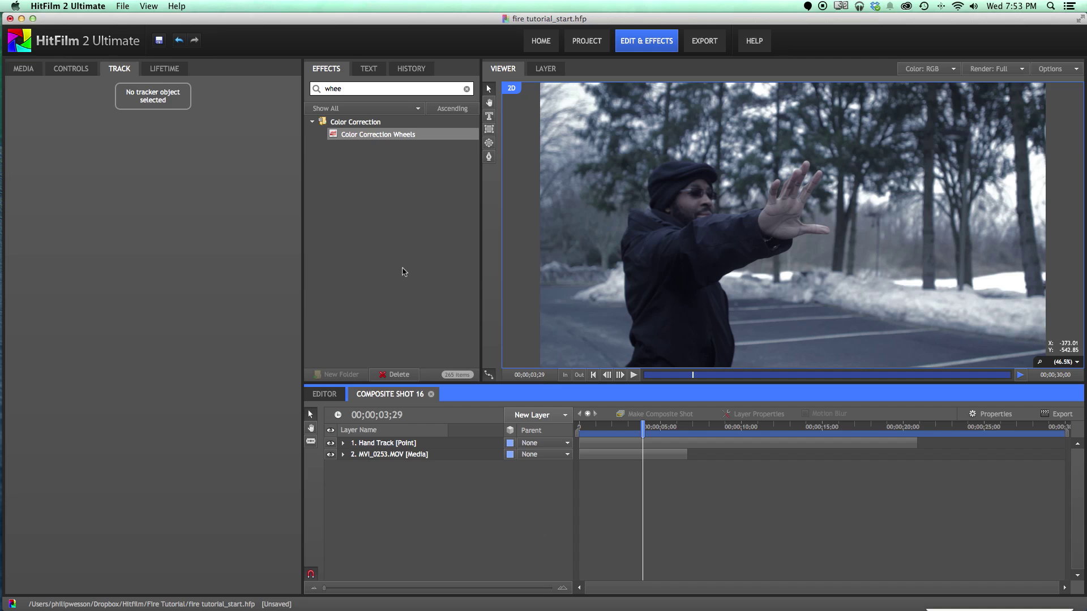
Locate invocation_circle_by_dazuma-d5b66we.jpg in the project media and make an 894 by 894, 30-second composite shot from it.
click(69, 72)
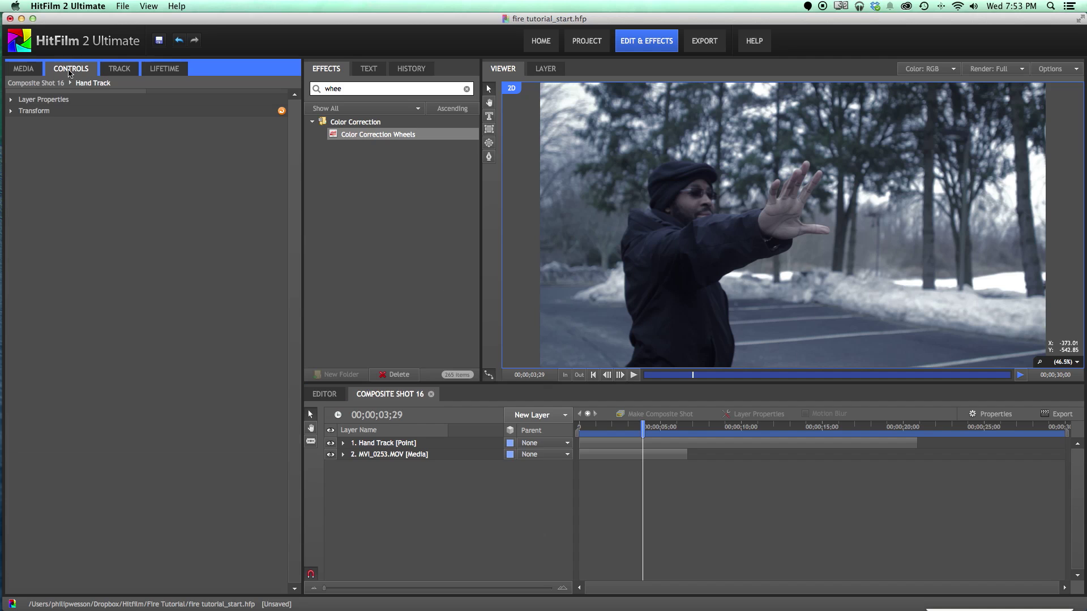
click(21, 70)
scroll(95, 373, down, 4)
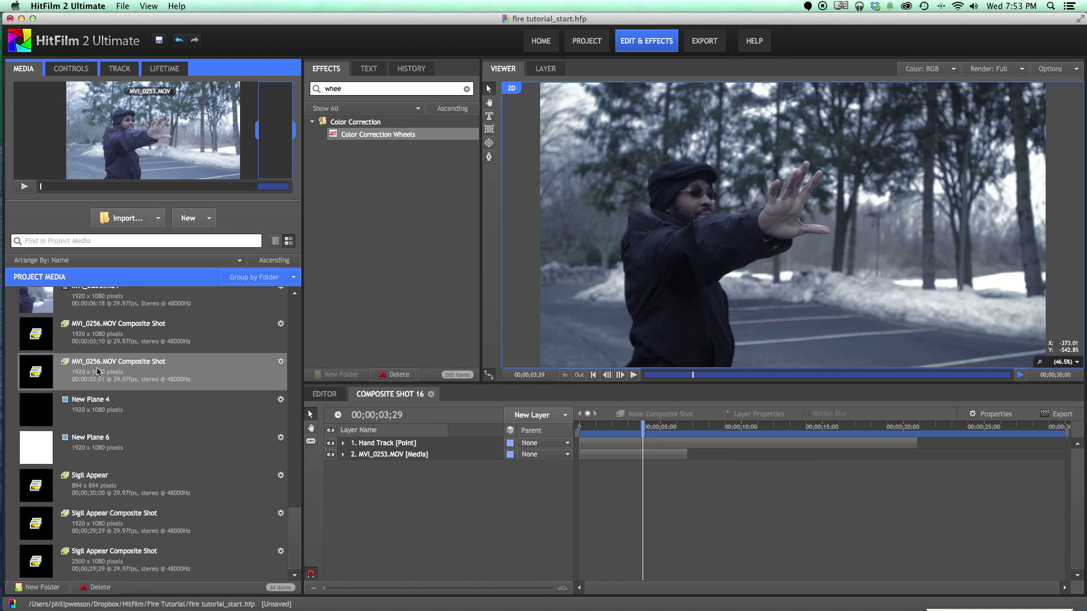
scroll(102, 396, up, 10)
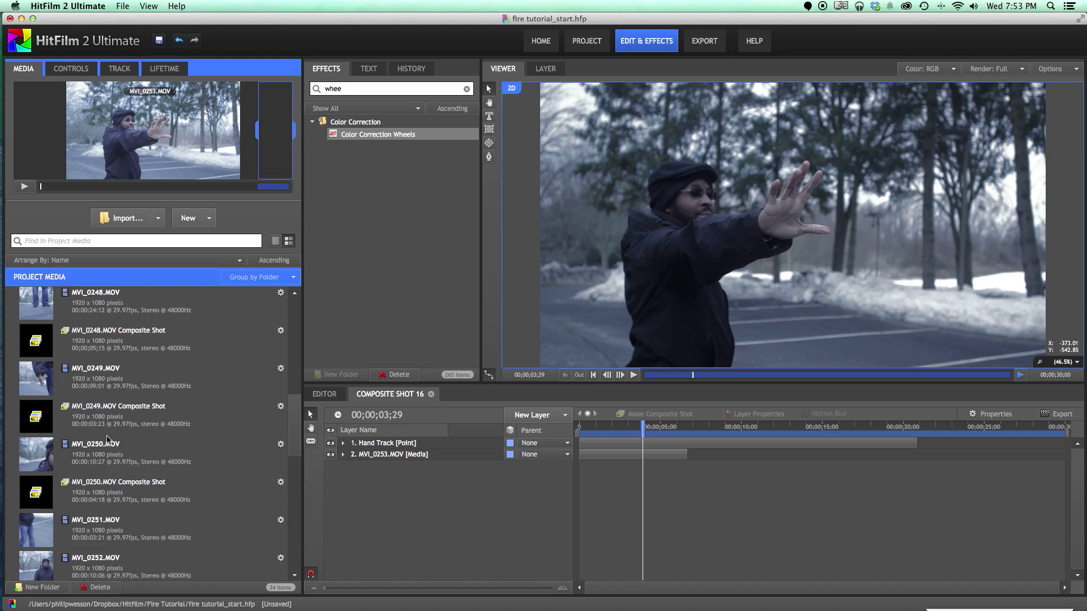
scroll(102, 453, up, 8)
click(54, 513)
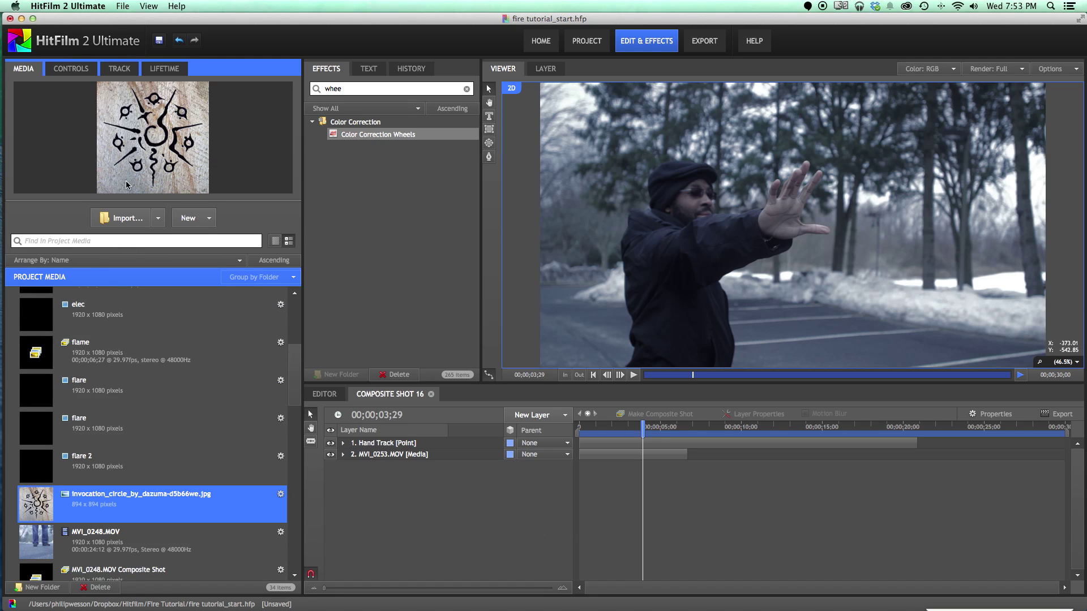
right_click(60, 499)
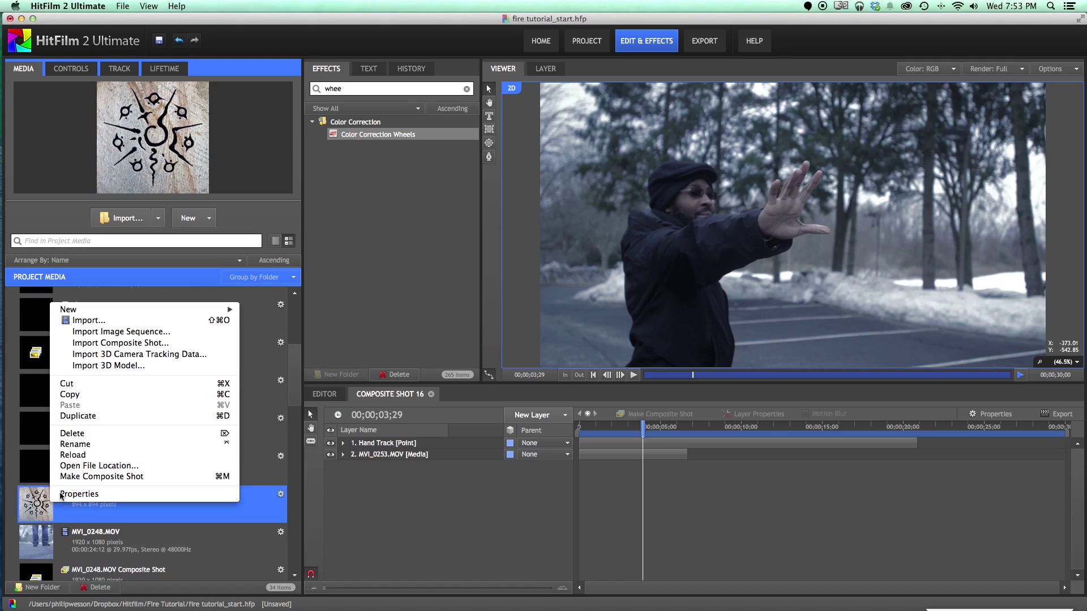
click(125, 477)
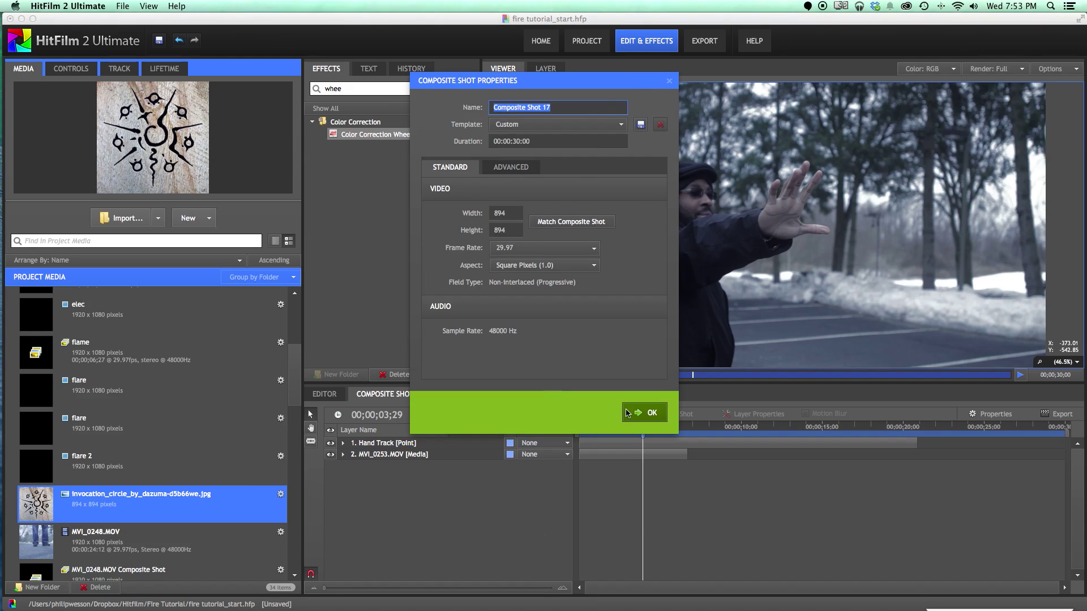
click(628, 412)
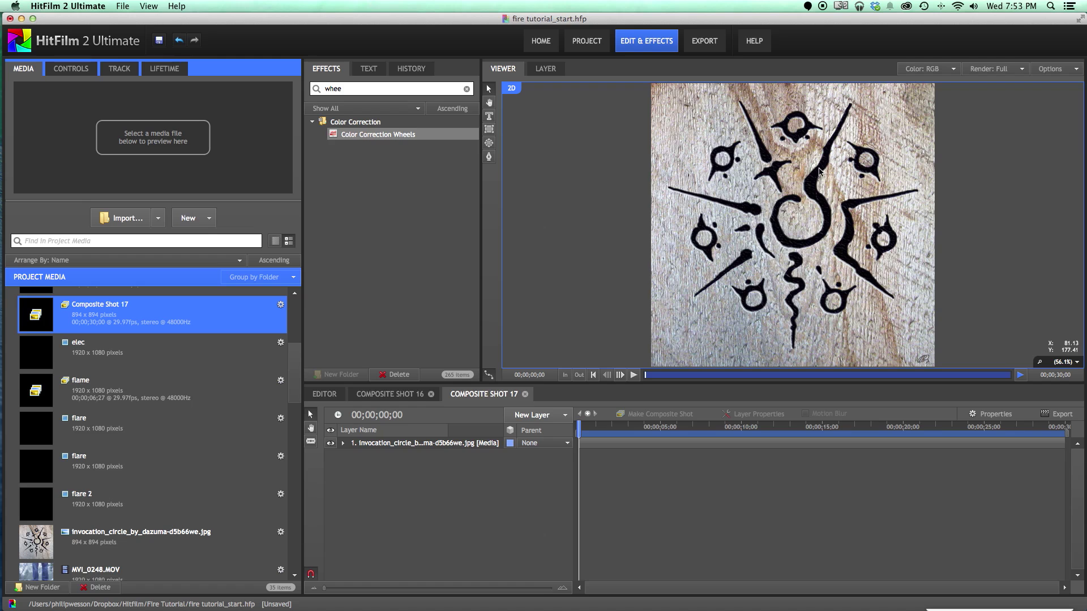
Find the Tint effect and apply it to the invocation circle image layer in Composite Shot 17.
scroll(819, 172, up, 1)
click(1040, 362)
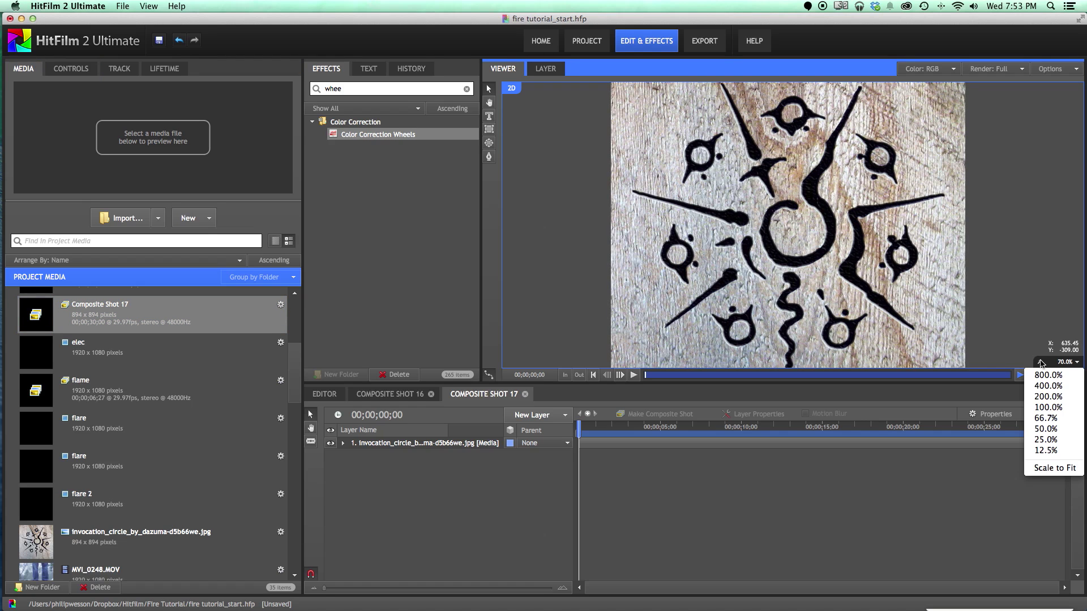
click(1055, 467)
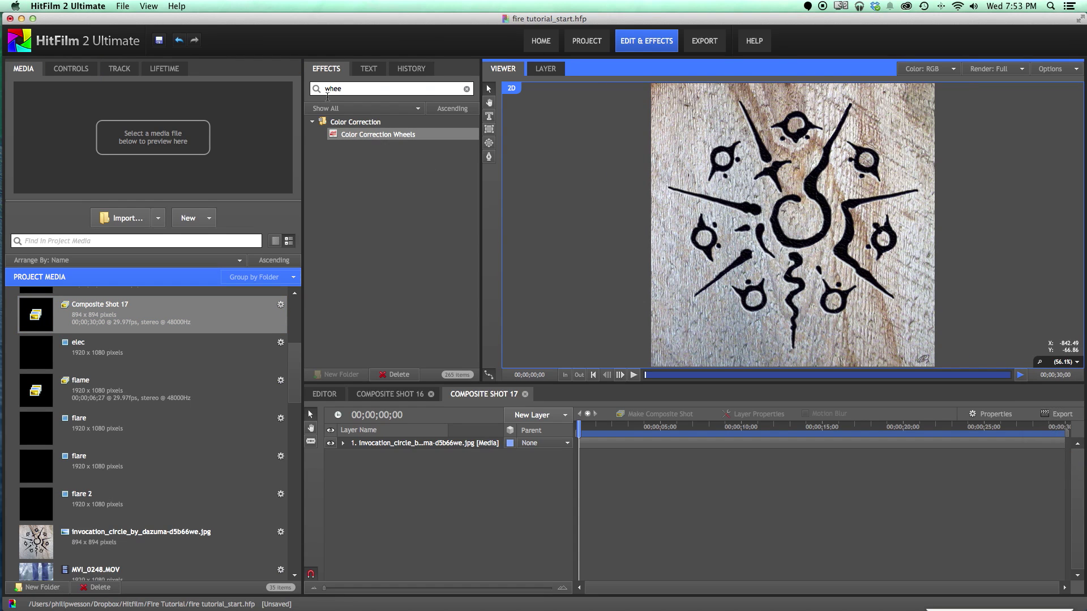
click(467, 89)
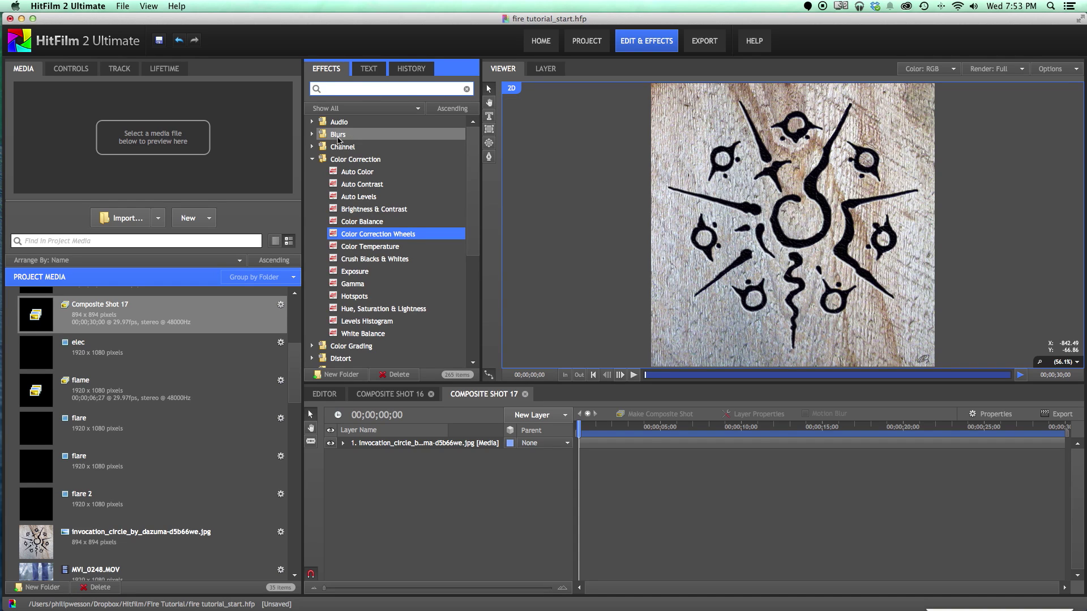
text(tint)
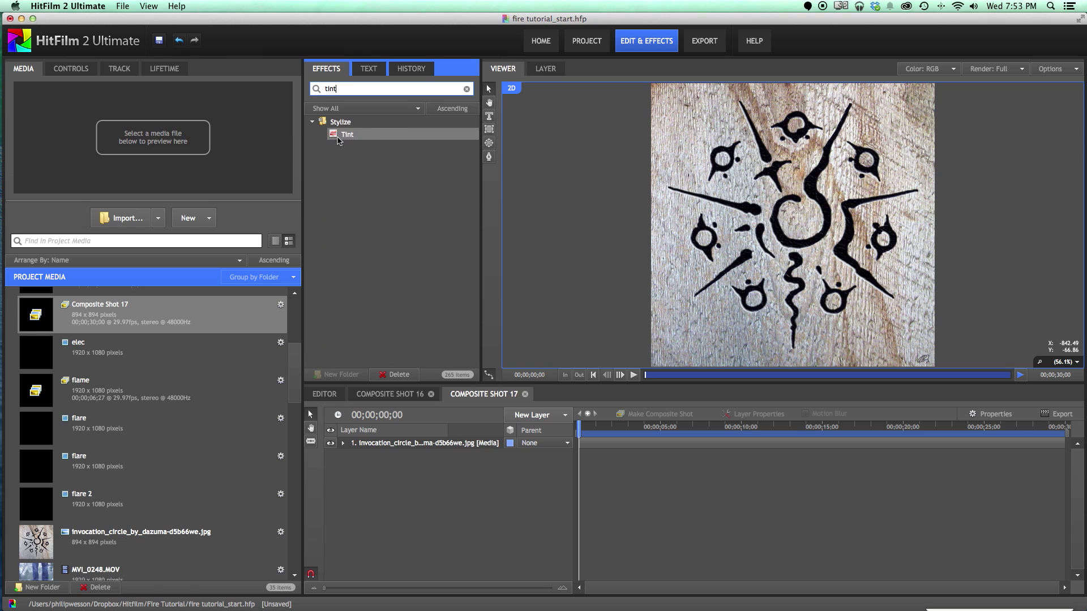
drag(337, 140, 397, 445)
Set the Tint effect's Amount to Tint to 100% on the invocation circle layer.
click(79, 71)
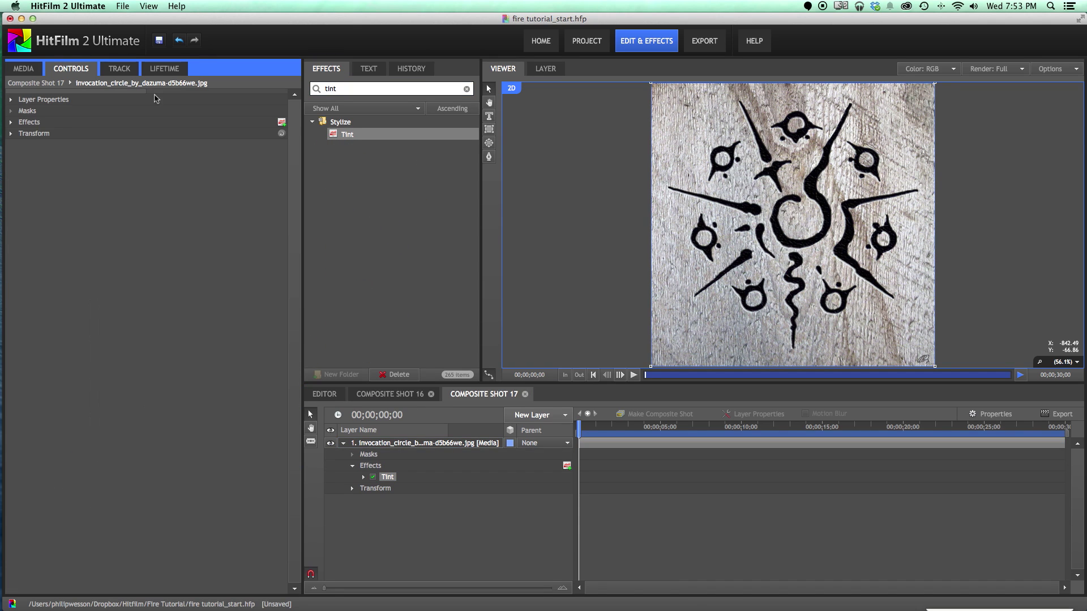
click(11, 123)
click(23, 134)
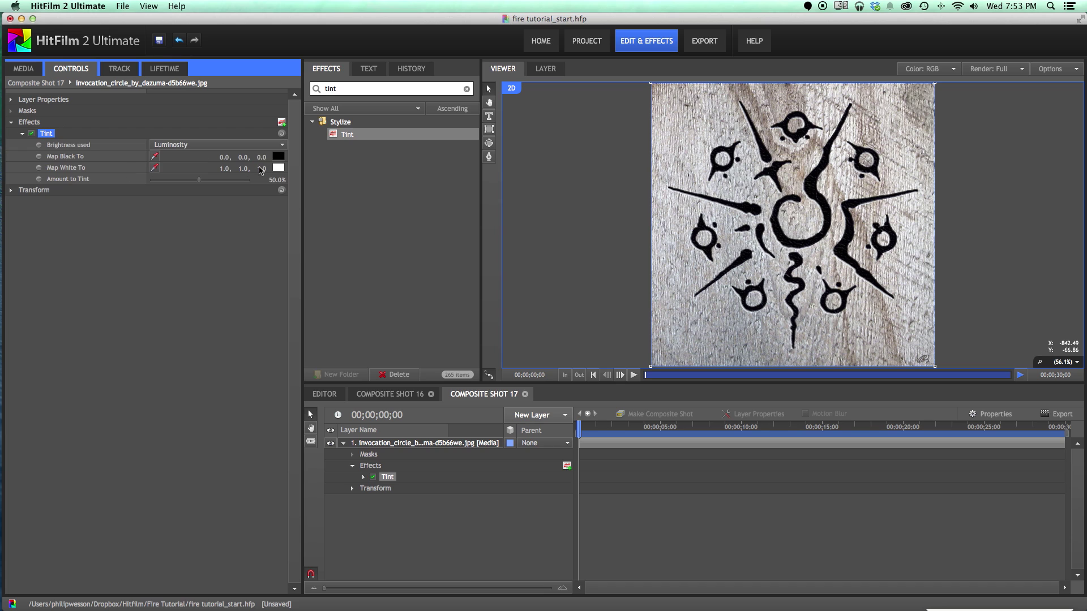
click(277, 179)
key(Return)
Find the Invert effect and add it after Tint on the invocation circle layer.
double_click(359, 90)
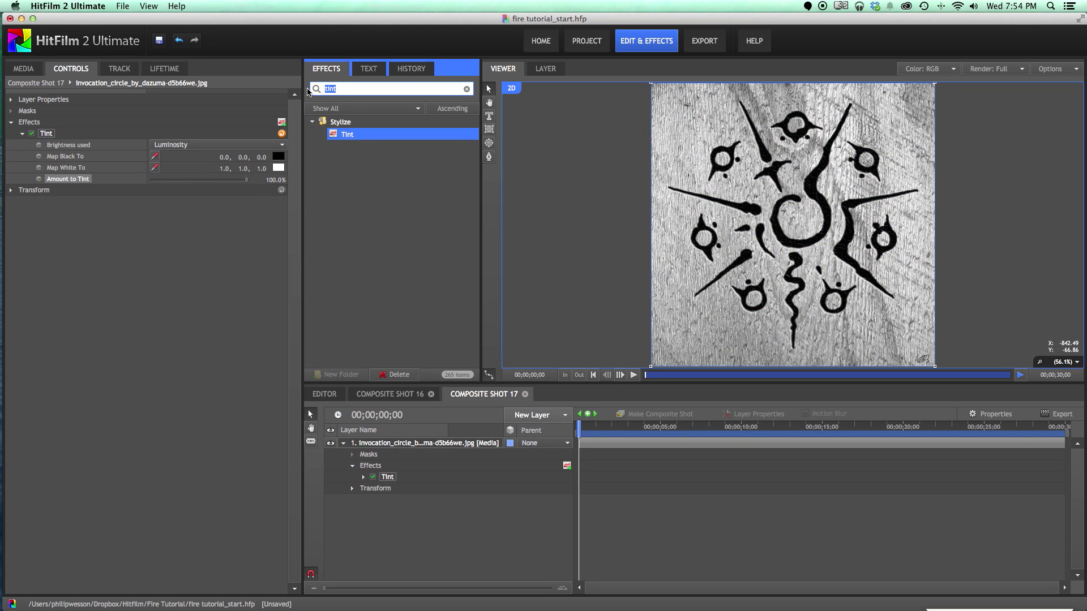
text(in)
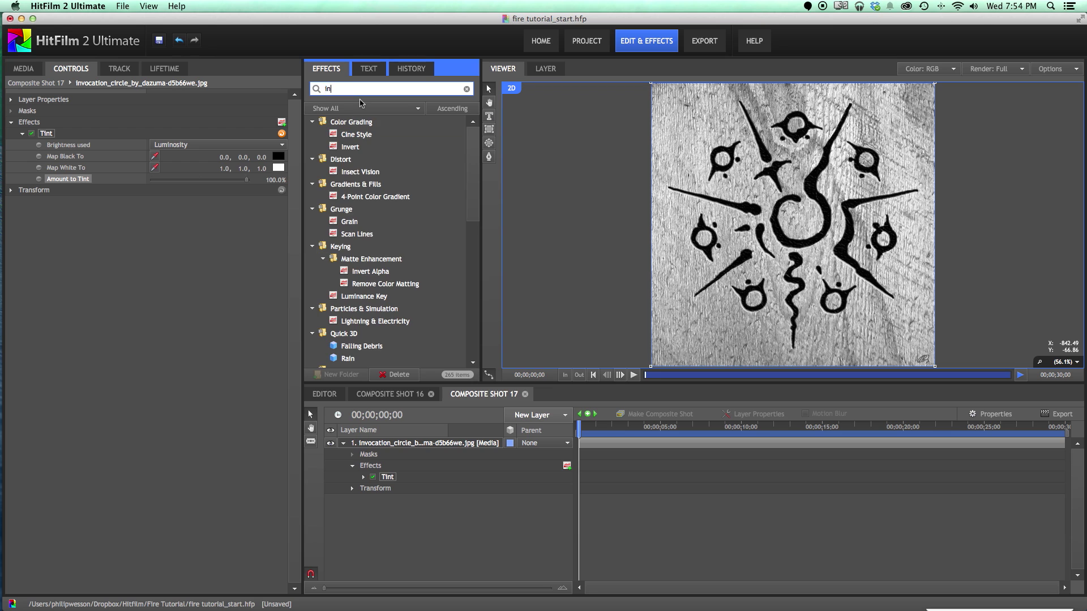
drag(349, 147, 191, 178)
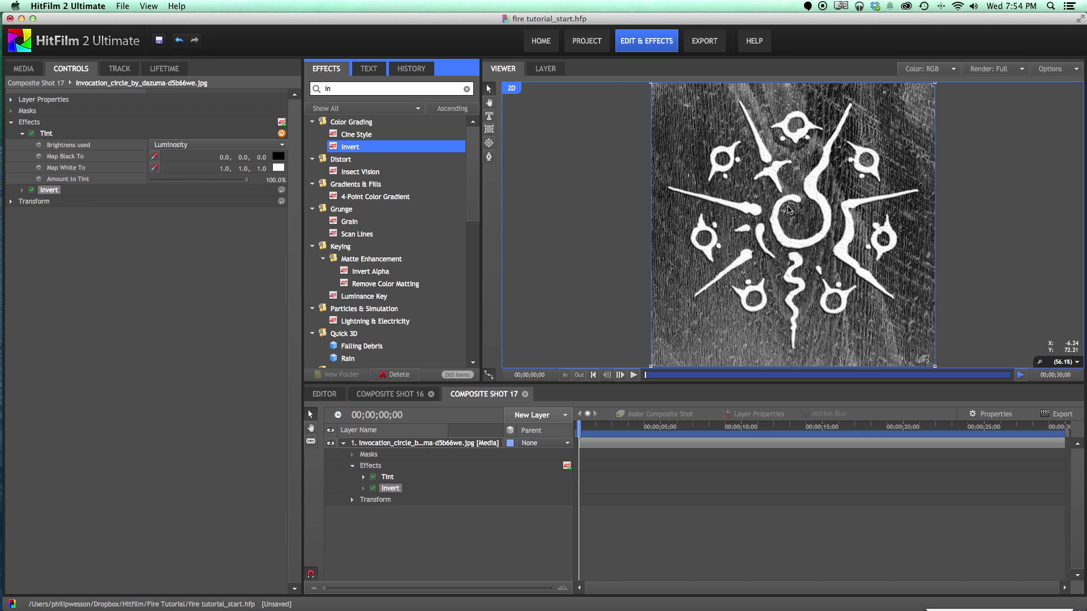
Find the Levels Histogram effect and insert it between Tint and Invert on the invocation circle layer.
double_click(326, 90)
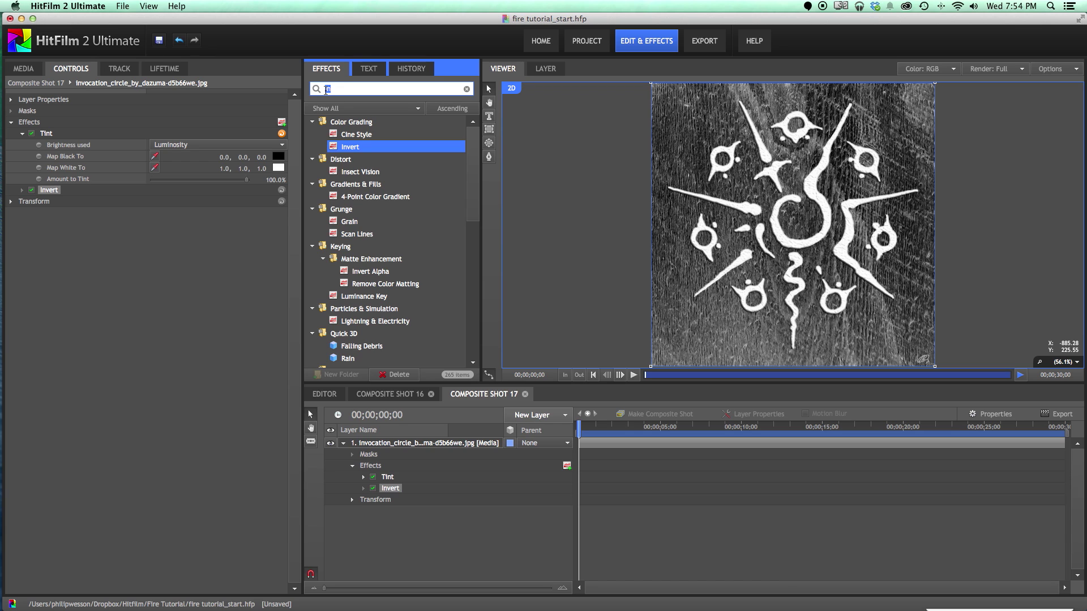
text(levels)
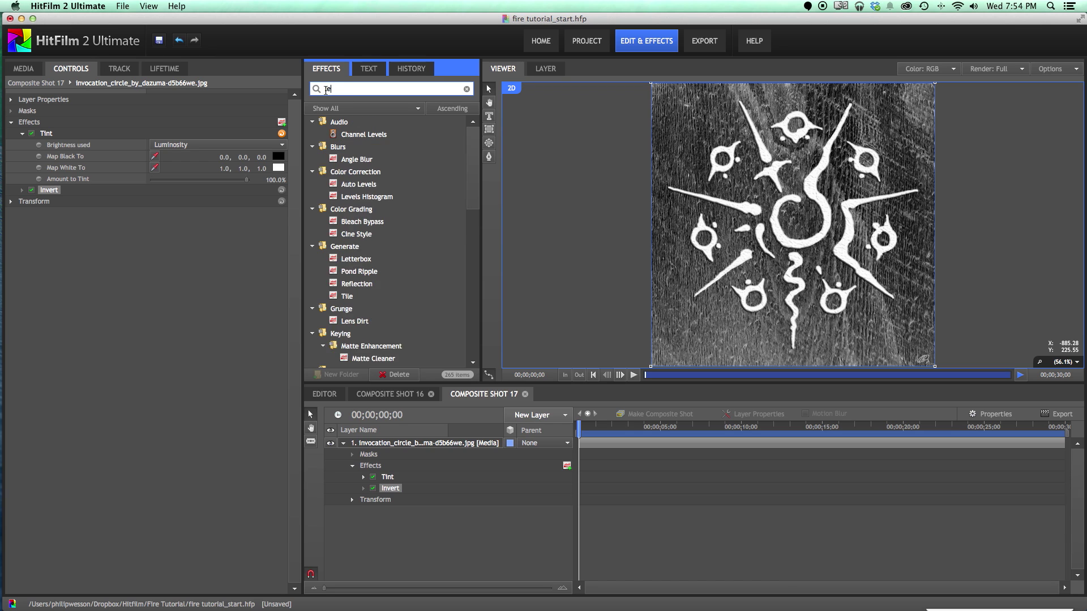
drag(309, 173, 26, 192)
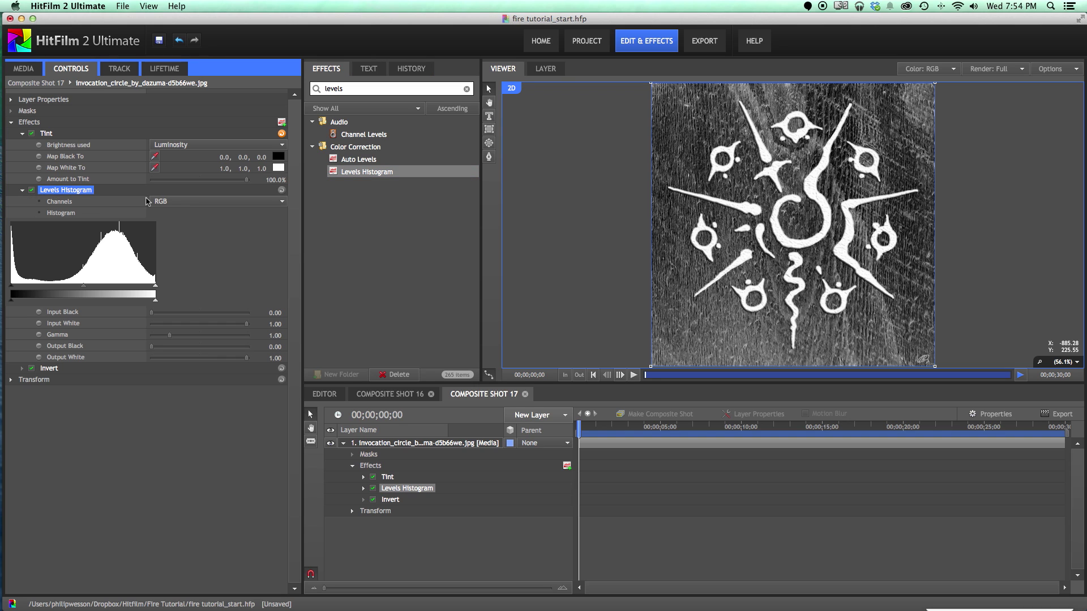
Set the Levels Histogram to RGB Combined with Input Black 0.10, Gamma about 3.92 and Input White about 0.25.
click(186, 203)
click(184, 213)
mouse_move(14, 290)
mouse_down()
mouse_move(60, 290)
mouse_move(25, 290)
mouse_up()
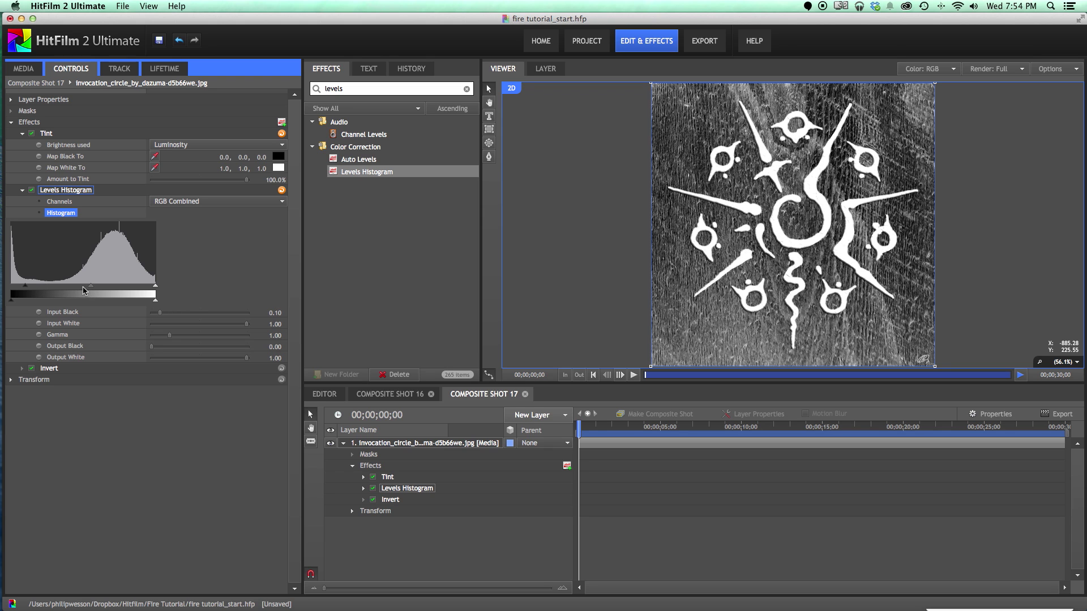
drag(90, 290, 63, 289)
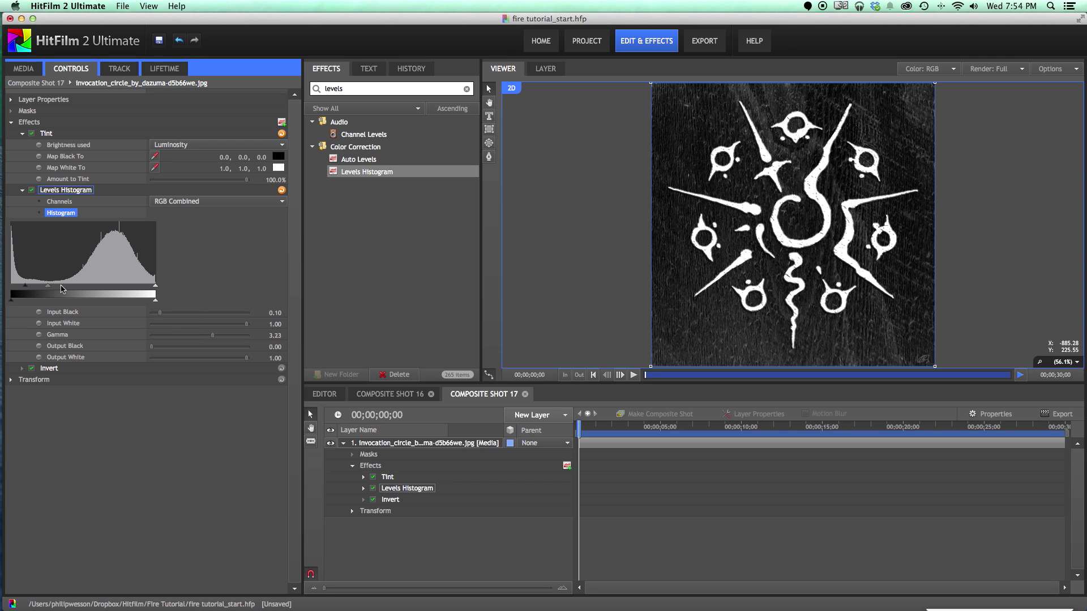
drag(156, 290, 84, 288)
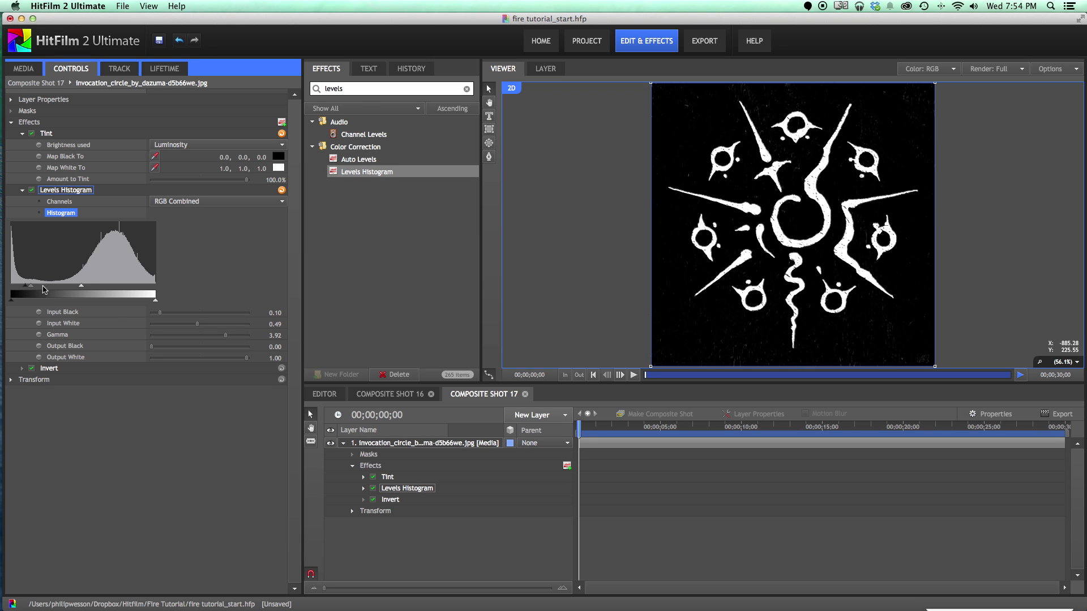
drag(77, 288, 47, 288)
scroll(665, 240, up, 1)
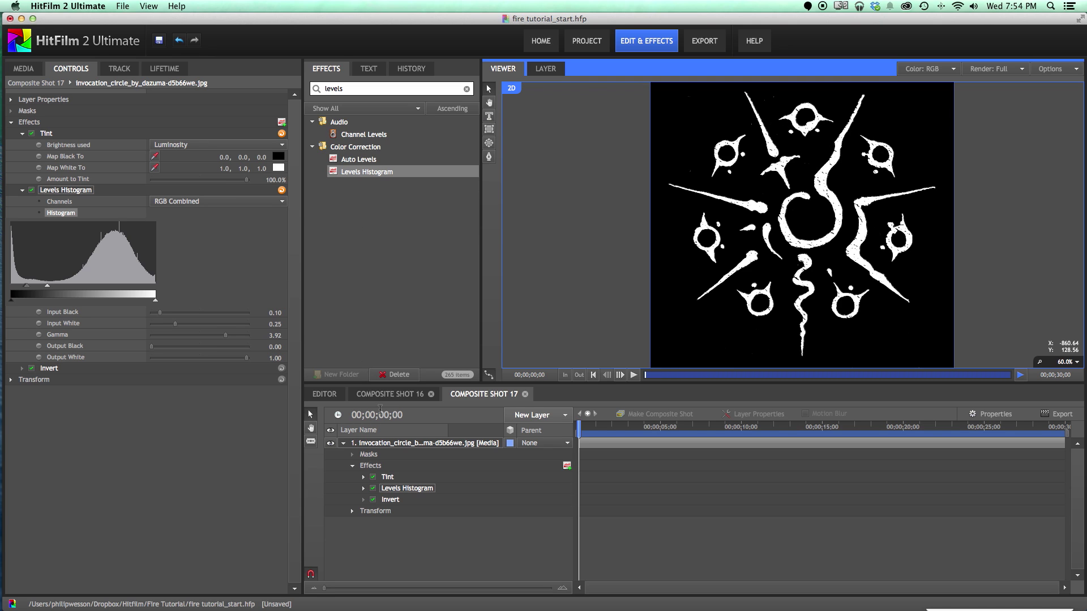
Check the hand footage in Composite Shot 16, and draw a centred circular mask enclosing the whole symbol in Composite Shot 17.
click(396, 395)
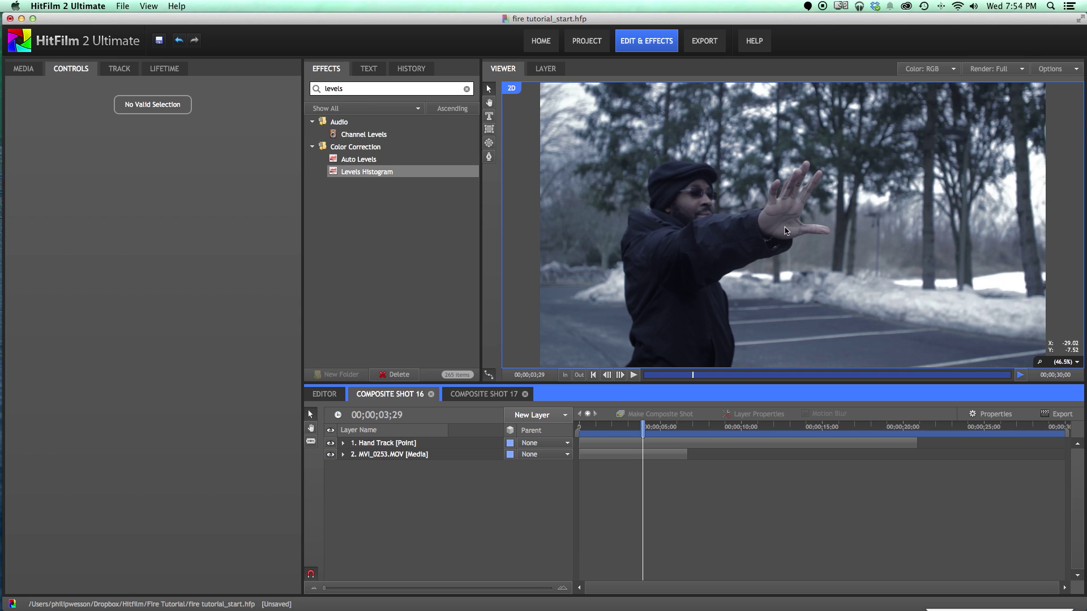
click(482, 394)
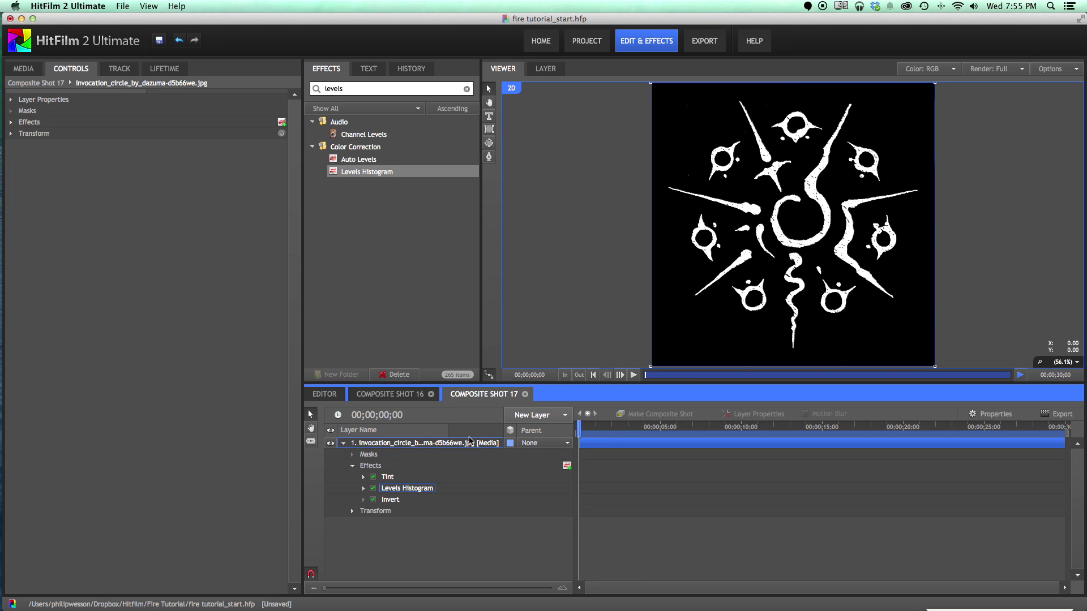
click(490, 144)
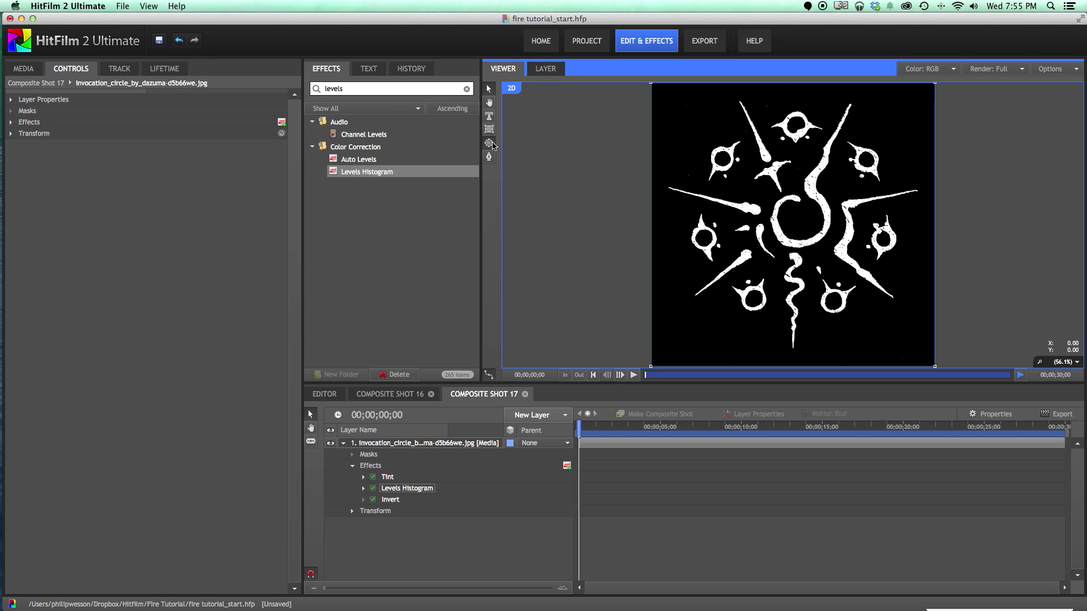
drag(799, 223, 935, 351)
scroll(932, 352, down, 1)
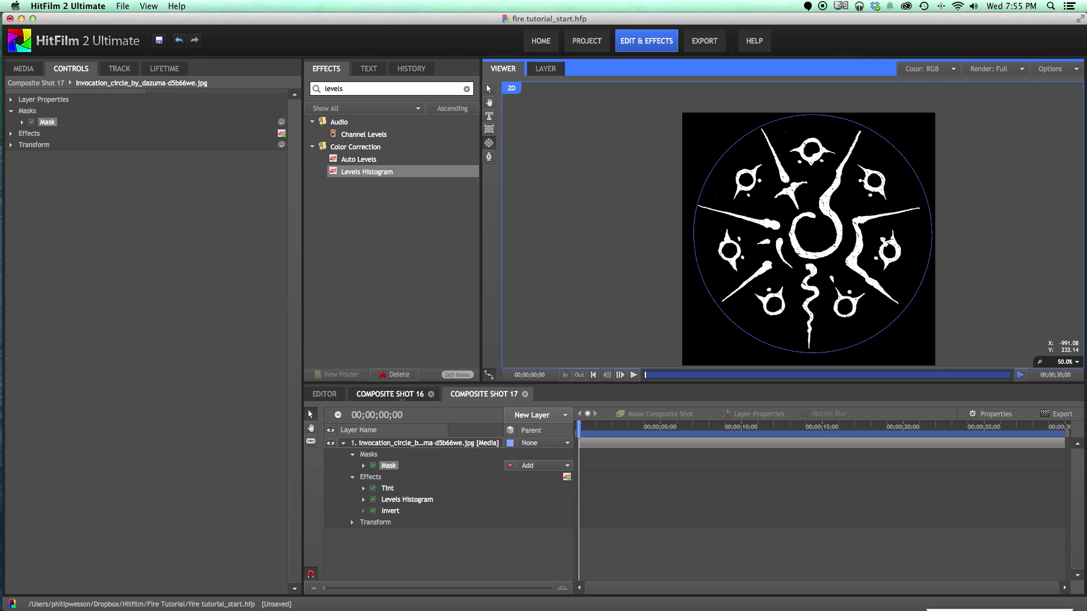
Turn on keyframing for the circular mask's Path at 00;00;00;00.
click(388, 471)
click(387, 467)
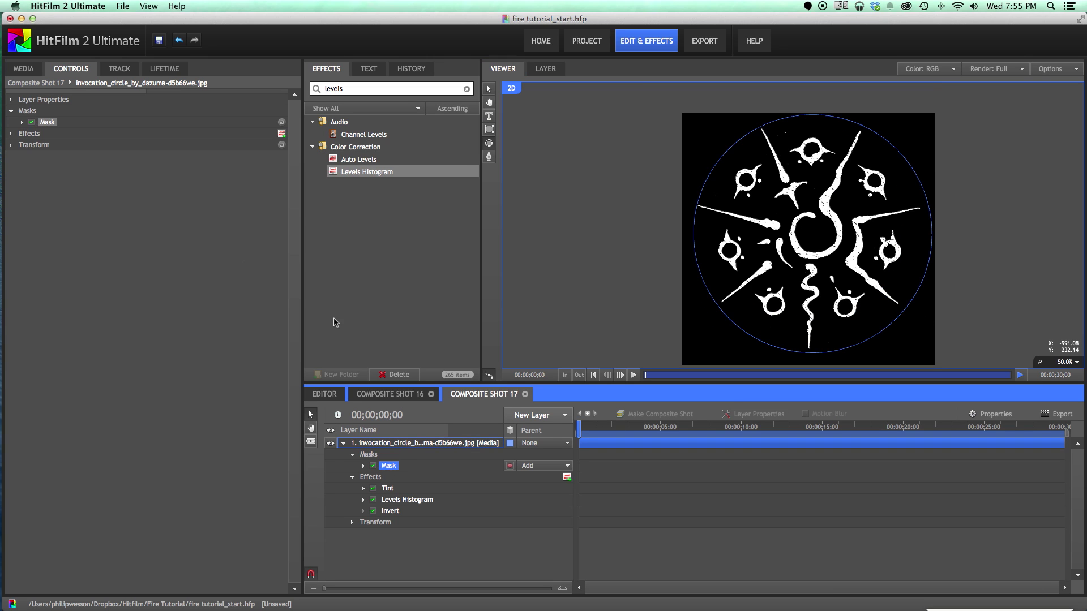
click(22, 123)
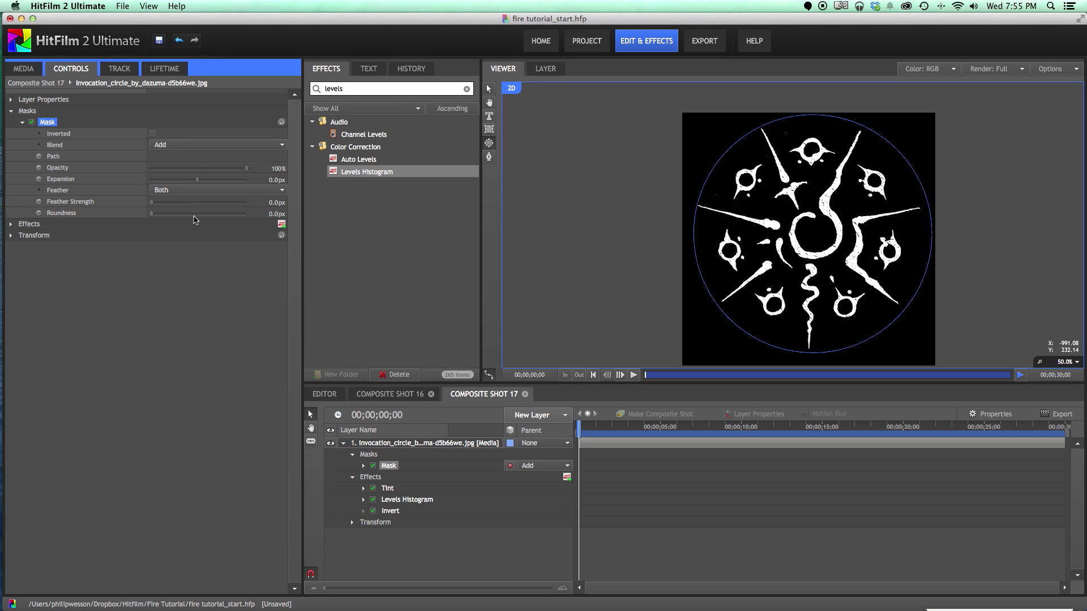
click(39, 157)
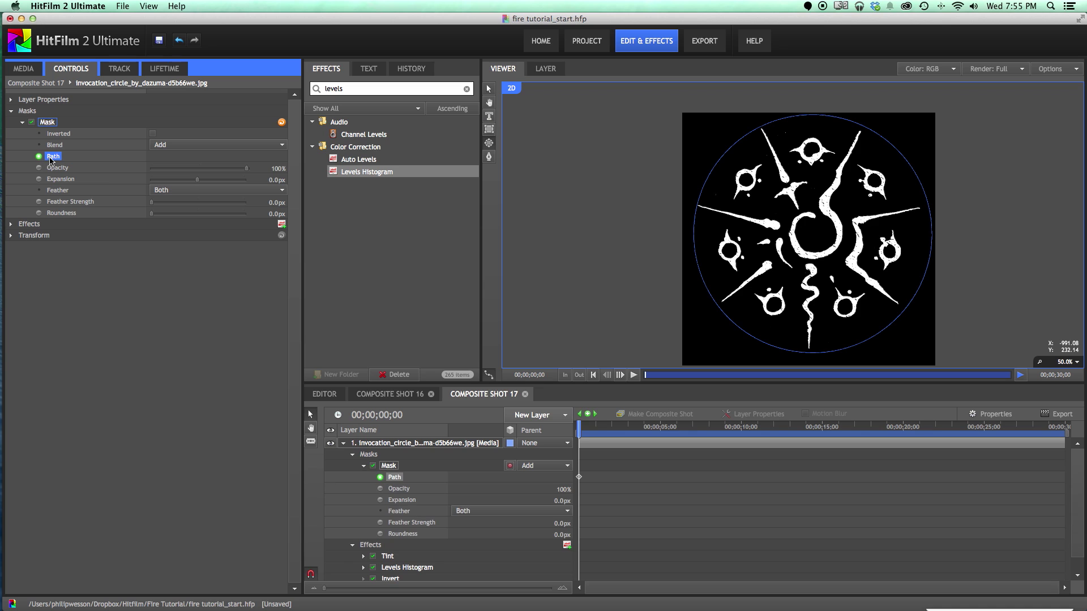
Try shrinking the mask with an Expansion of -200 px, and reset the Expansion to 0 px.
drag(206, 184, 136, 184)
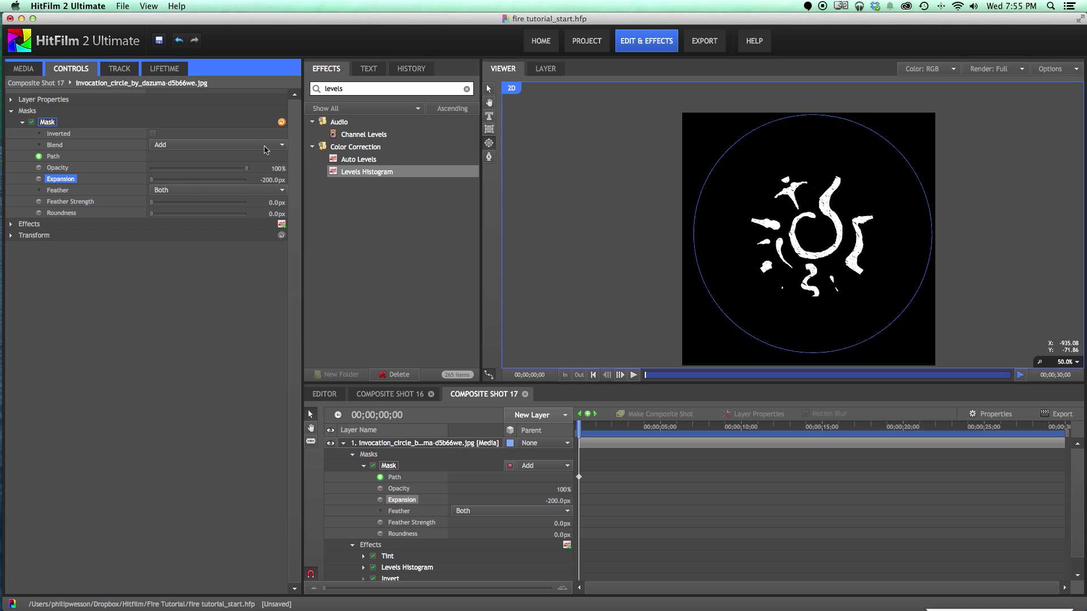
click(275, 179)
text(10)
key(Return)
Scale the circular mask down to a small circle at the symbol's centre on the first frame.
click(488, 89)
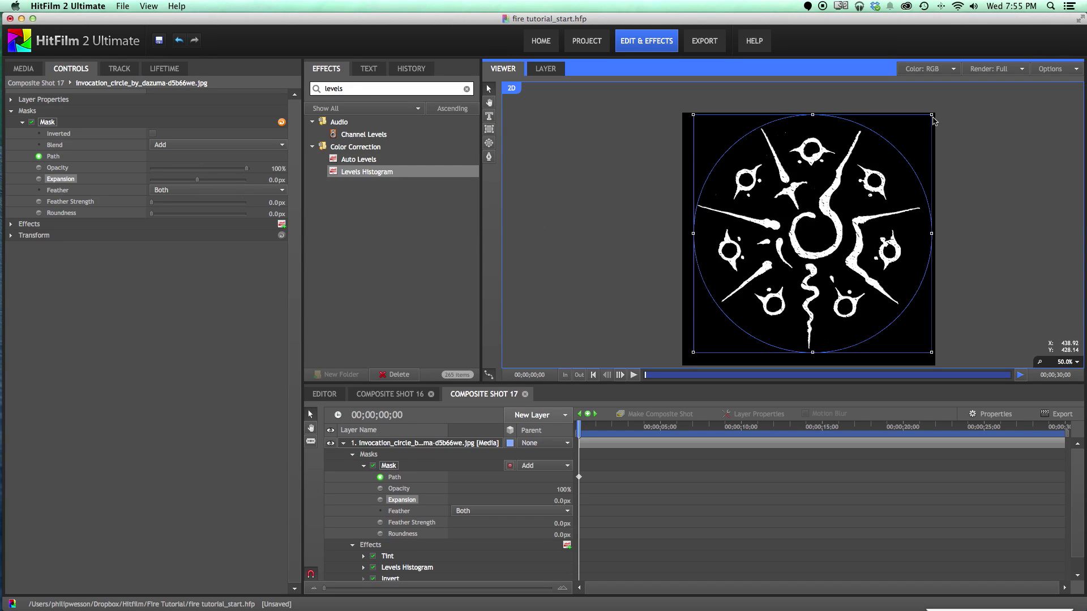
scroll(933, 118, up, 2)
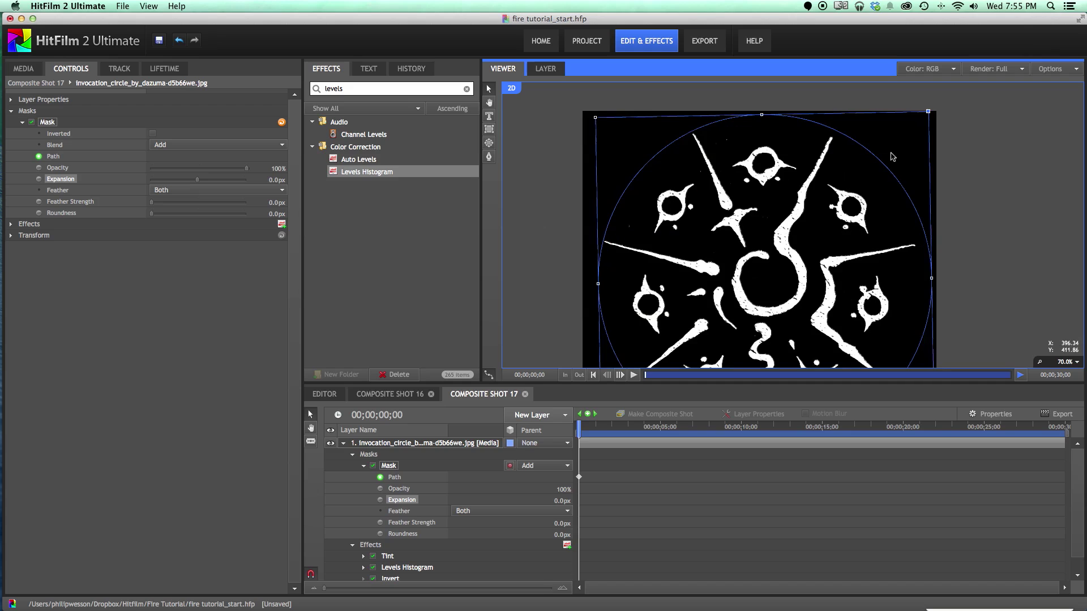
drag(844, 199, 777, 261)
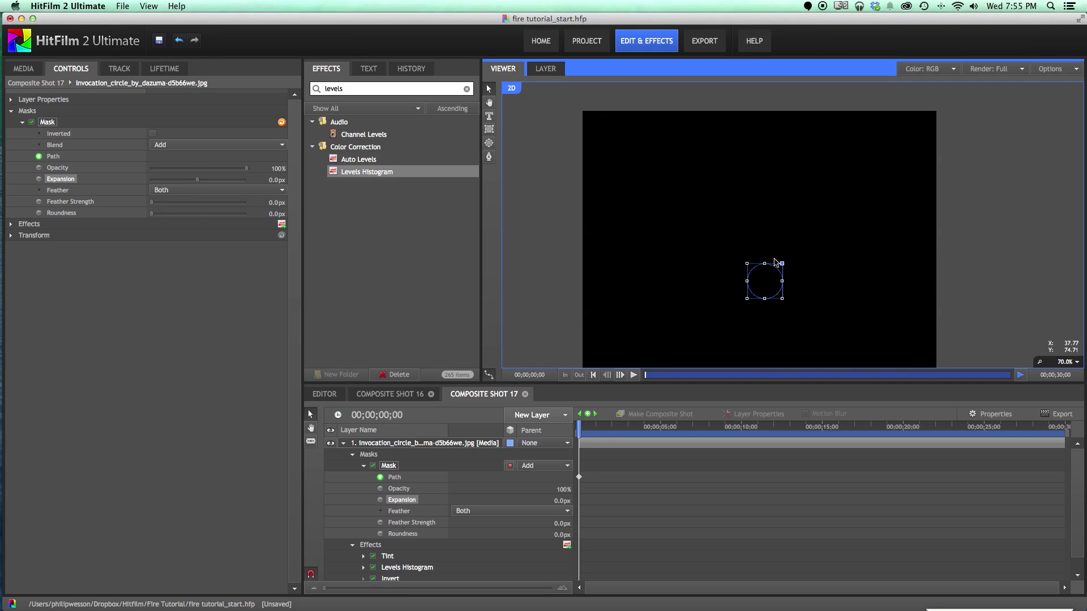
At 00;00;03;02, enlarge the mask to enclose the whole symbol, and feather it by 23 px while viewing 00;00;01;22.
click(613, 428)
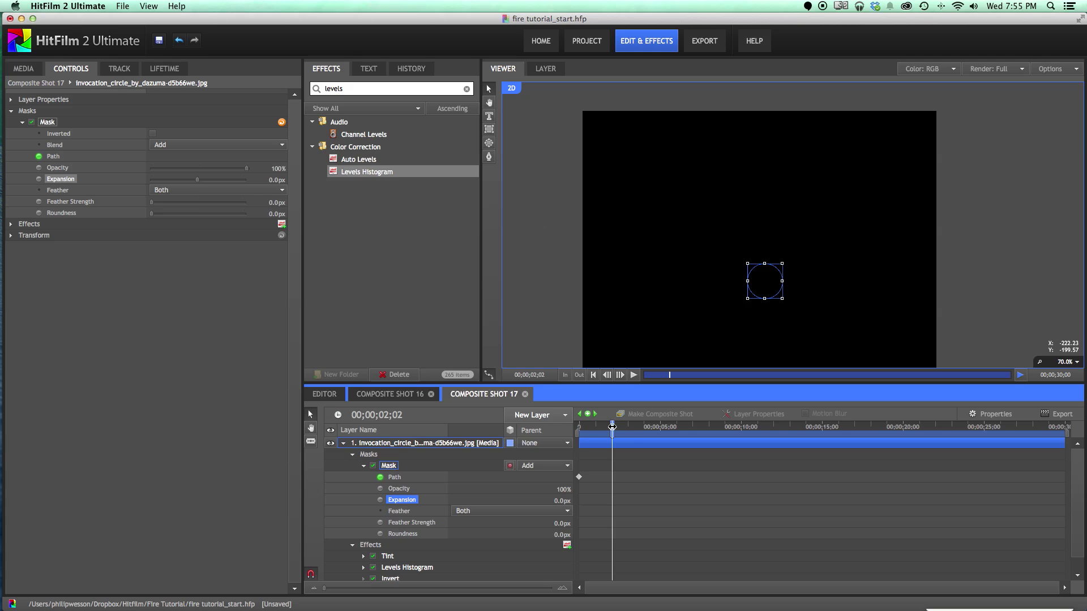
click(628, 428)
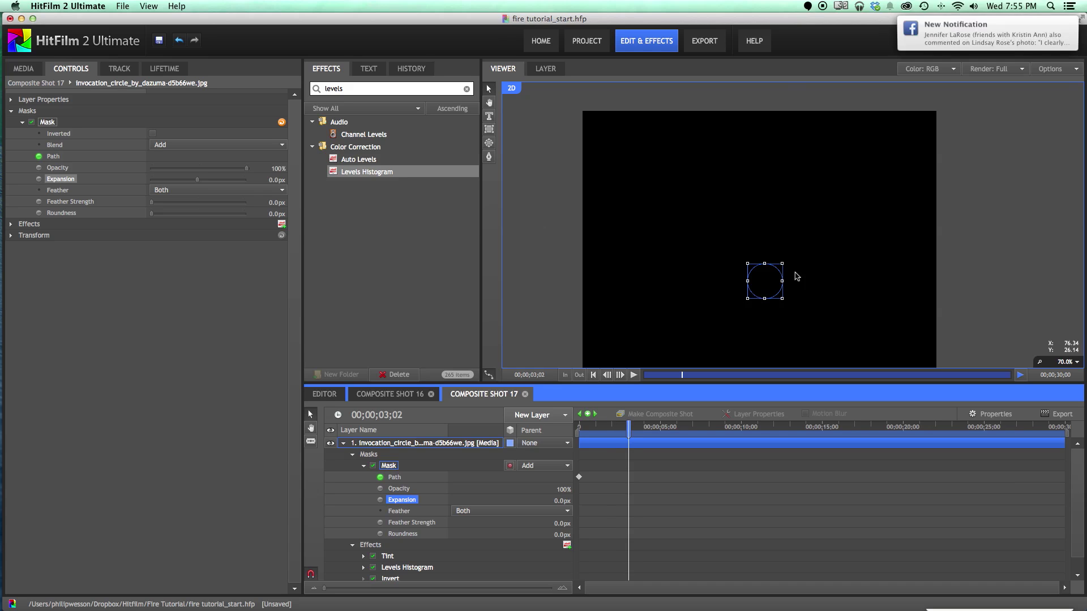
drag(782, 264, 952, 122)
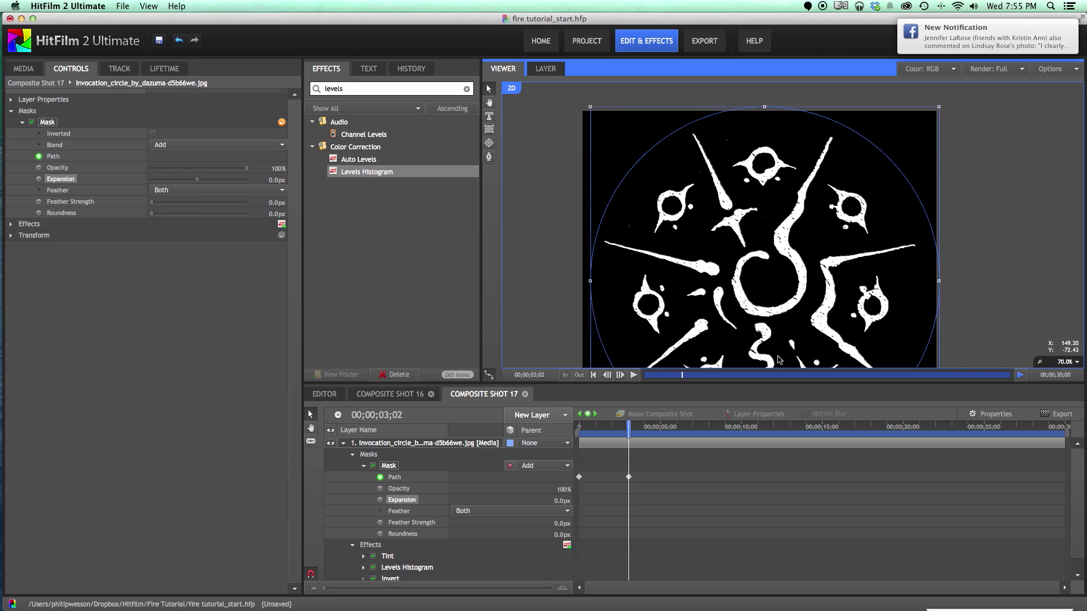
drag(628, 427, 607, 425)
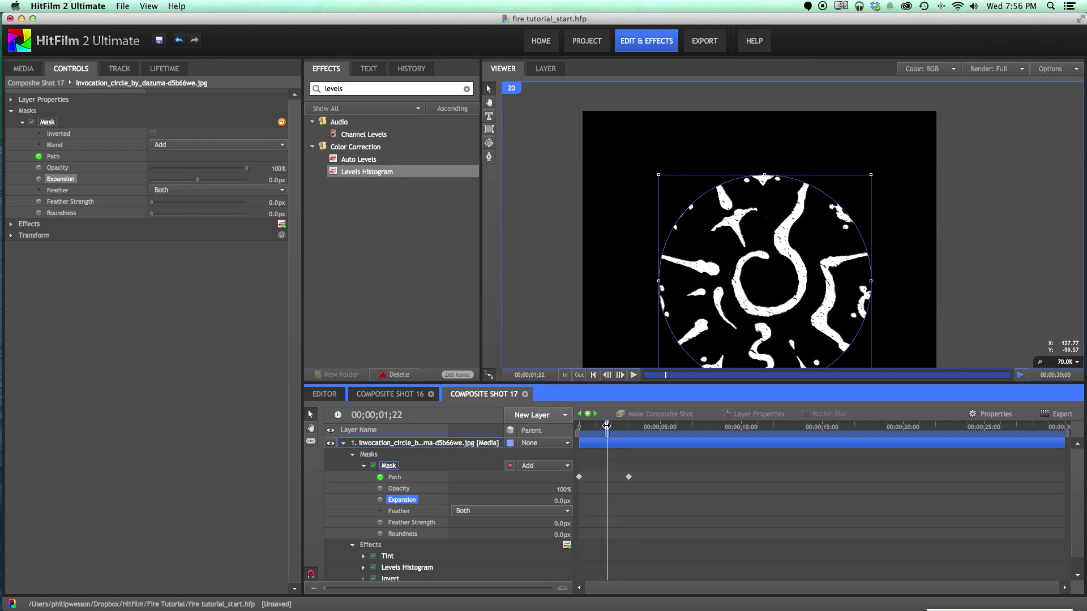
drag(277, 203, 293, 202)
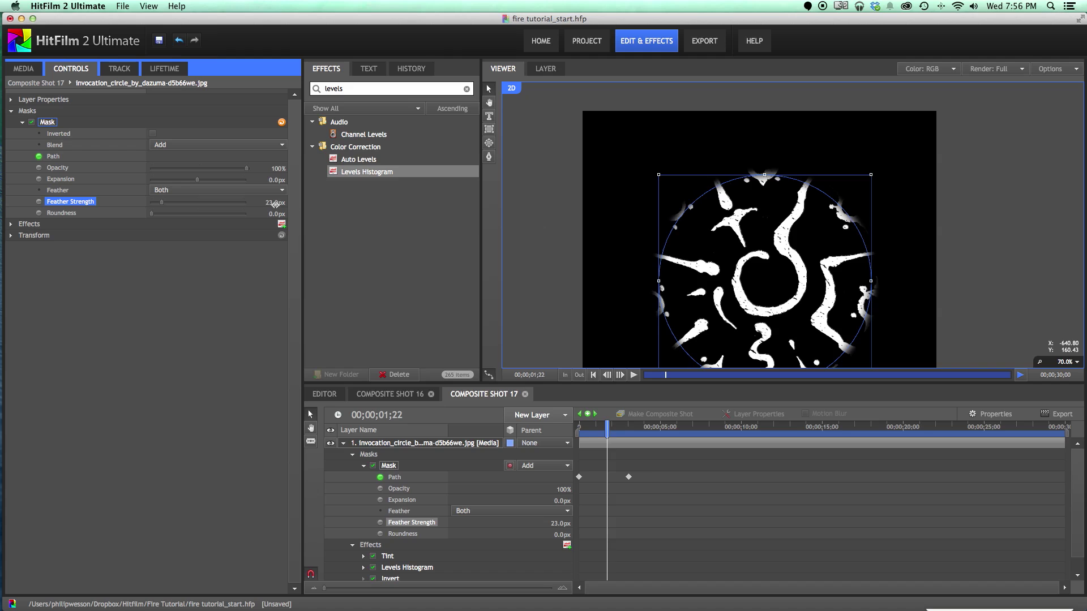
drag(647, 480, 577, 475)
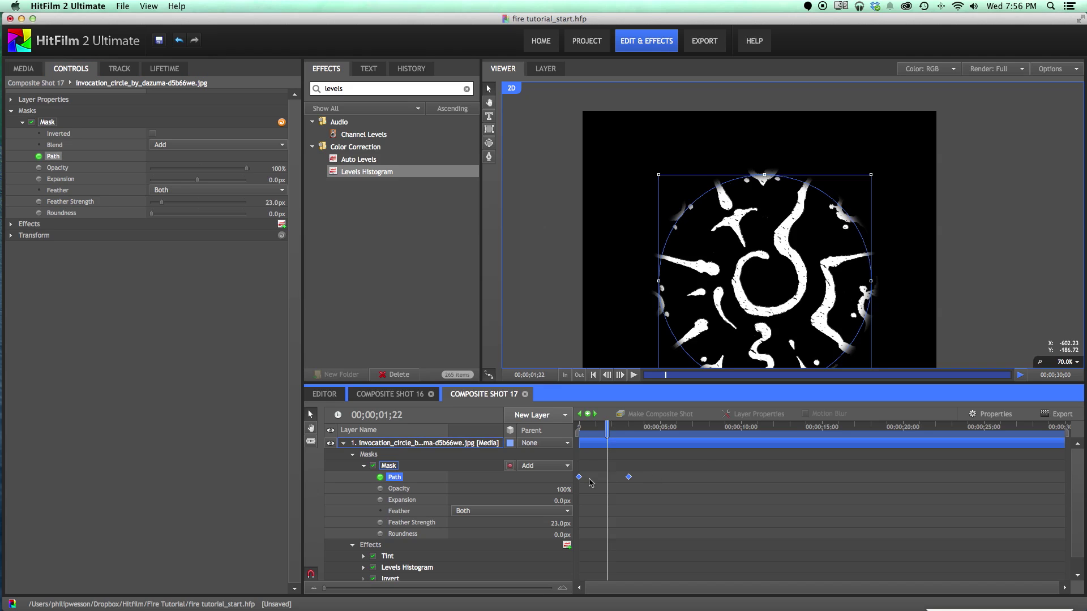
right_click(581, 479)
click(673, 481)
drag(651, 475, 587, 476)
drag(666, 468, 573, 482)
right_click(628, 477)
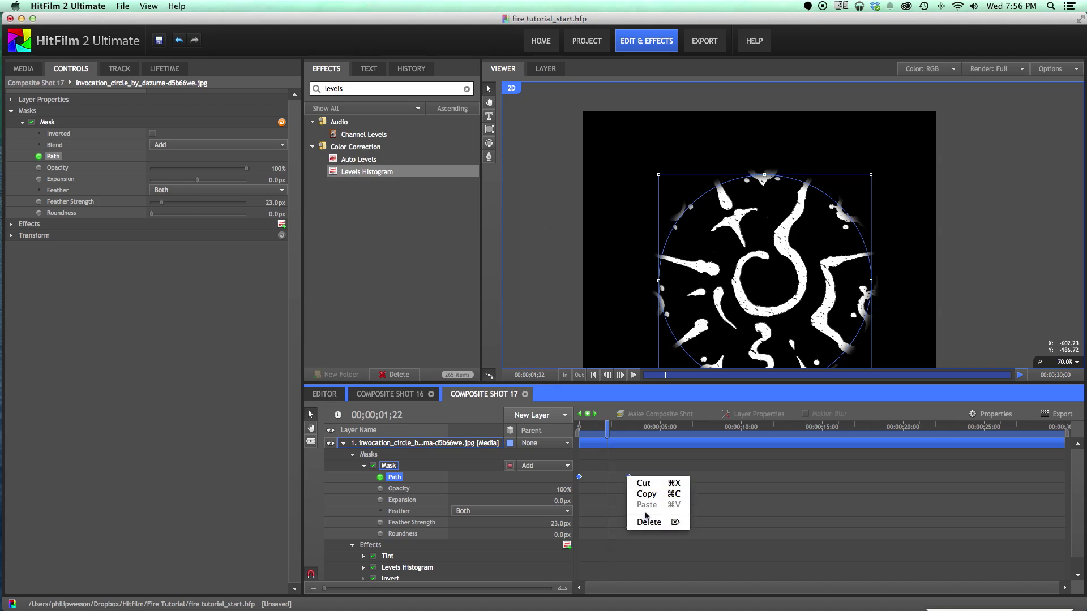
click(634, 459)
right_click(628, 477)
click(636, 473)
drag(636, 469, 588, 488)
right_click(630, 478)
click(634, 470)
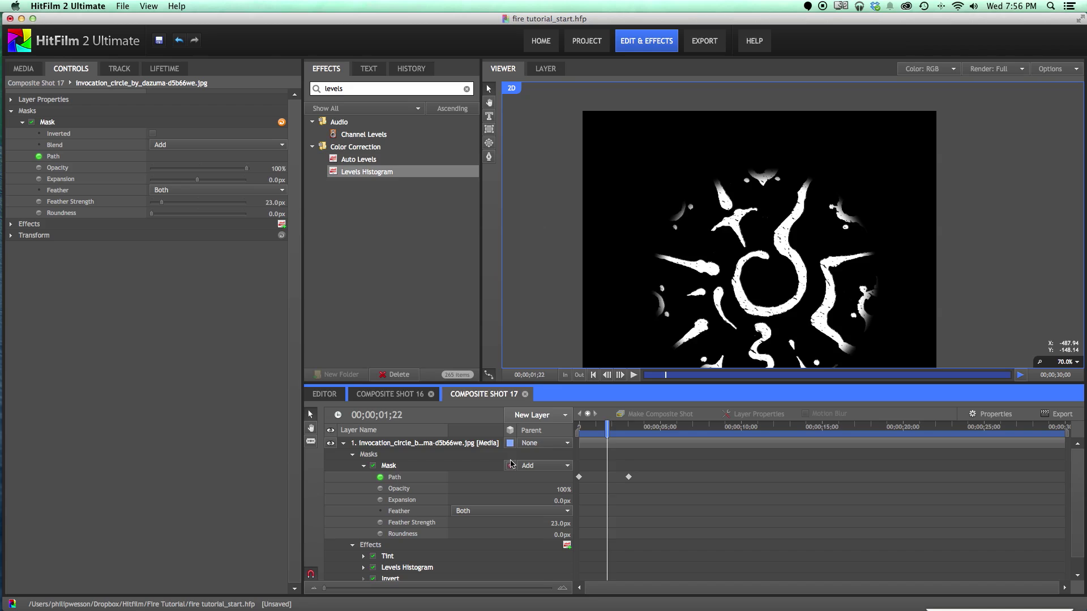
Check the mask reveal from 00;00;00;00 to 00;00;04;28 with the whole symbol image fitted to the viewer.
mouse_move(598, 431)
mouse_down()
mouse_move(589, 431)
mouse_move(625, 431)
mouse_move(578, 431)
mouse_up()
click(1043, 366)
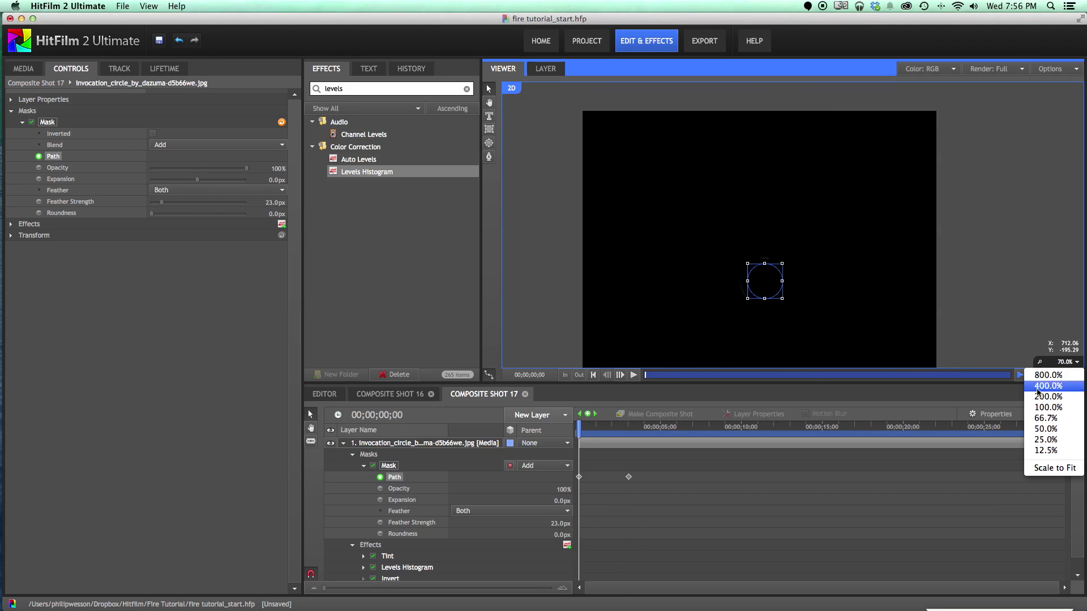
click(1050, 531)
drag(577, 424, 656, 426)
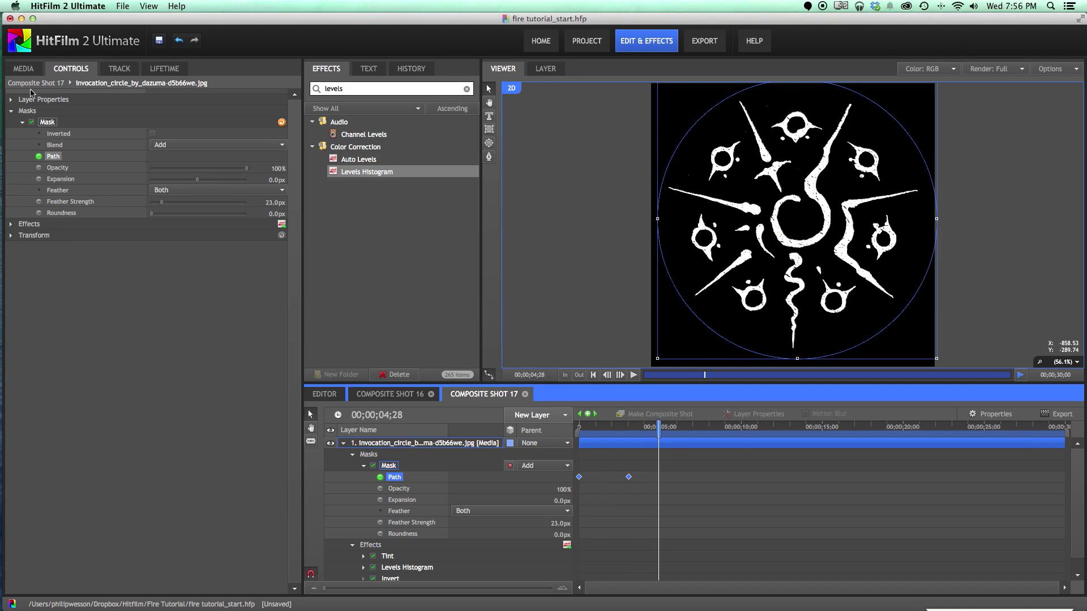
Rename Composite Shot 17 as Circle Reveal, and return to the Composite Shot 16 timeline.
click(23, 69)
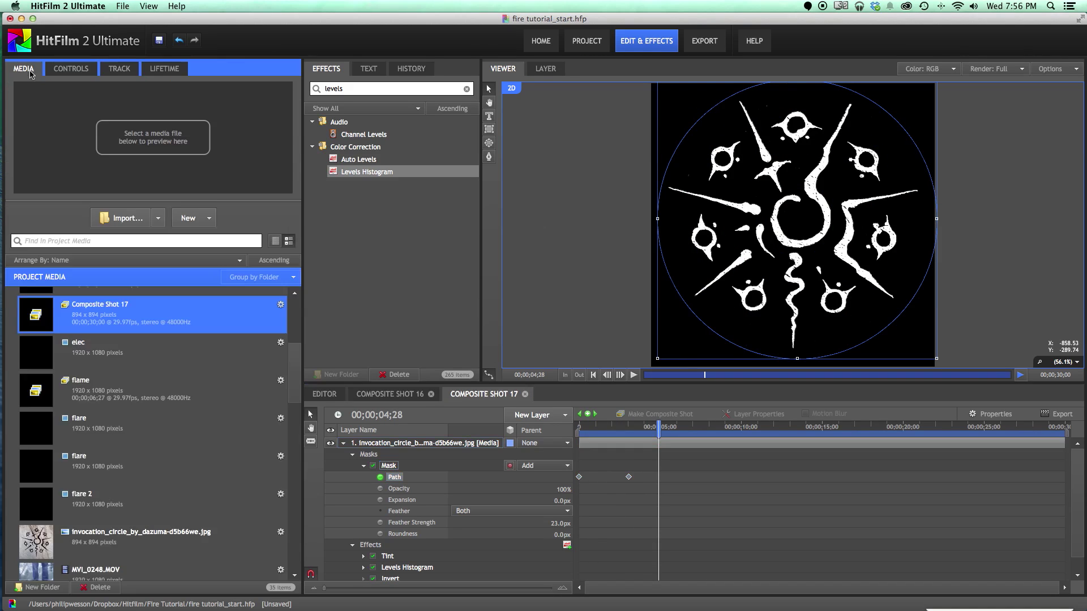
click(109, 310)
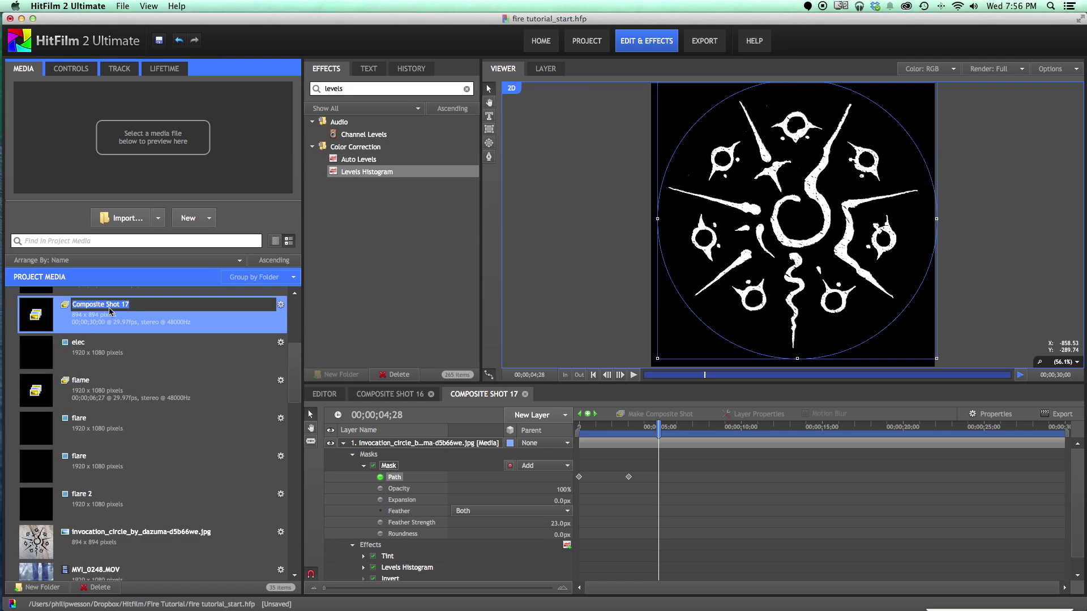
text(Circle Reveal)
key(Return)
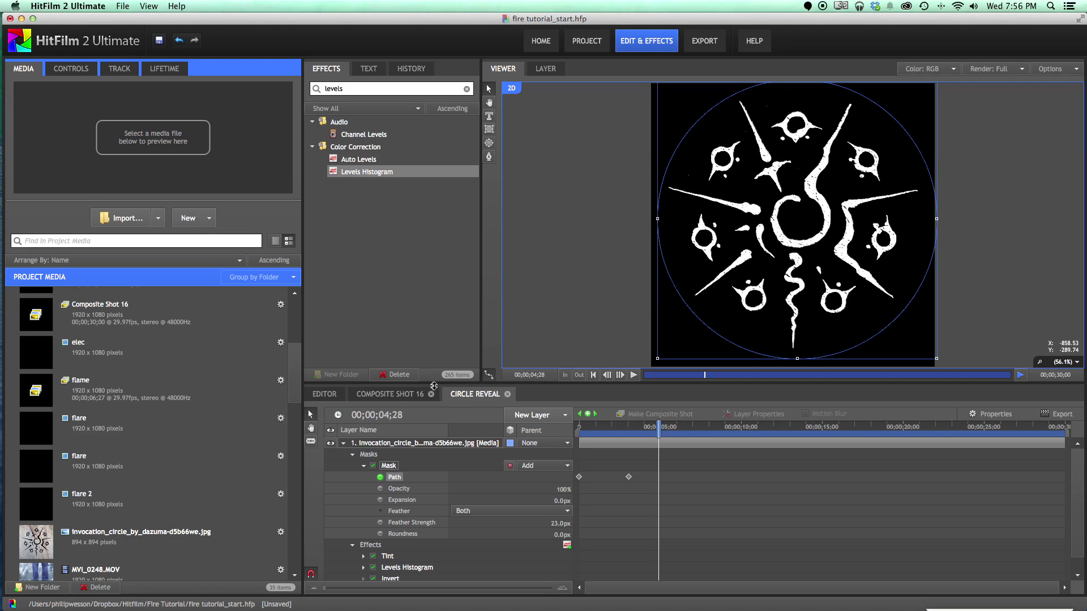
click(390, 394)
Rename Composite Shot 16 as Clean Plate.
click(127, 306)
click(127, 315)
text(C)
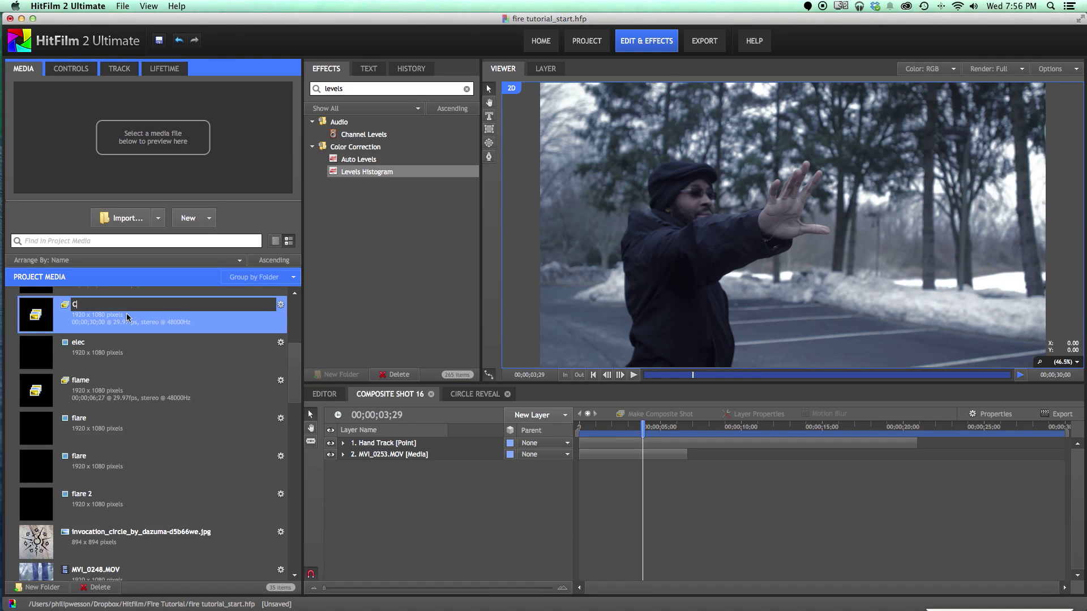
text(lean Plate)
key(Return)
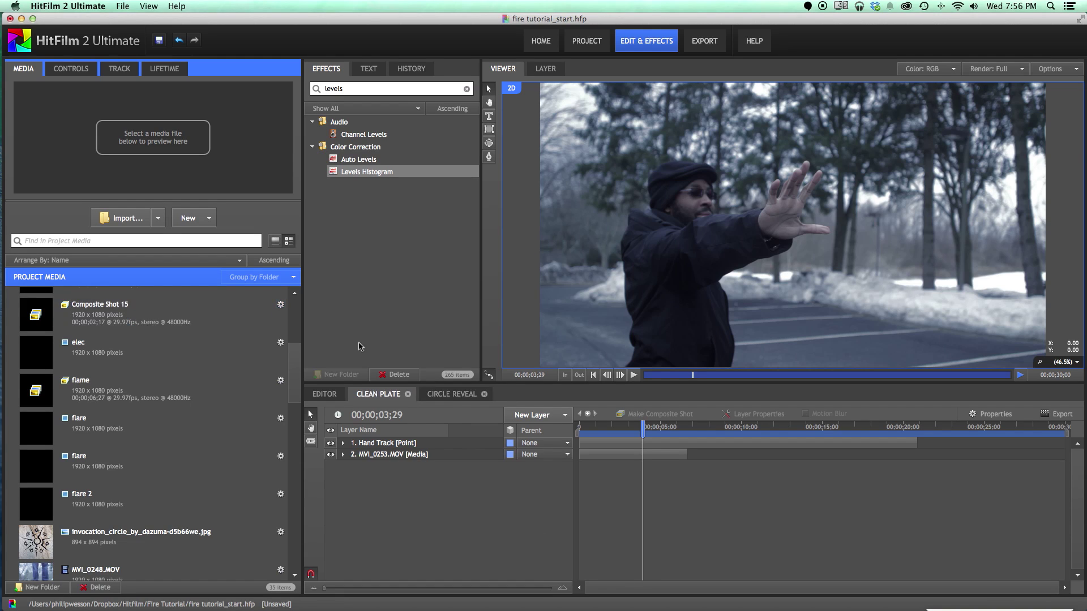
Rename the Clean Plate composite shot as Main Comp.
click(252, 403)
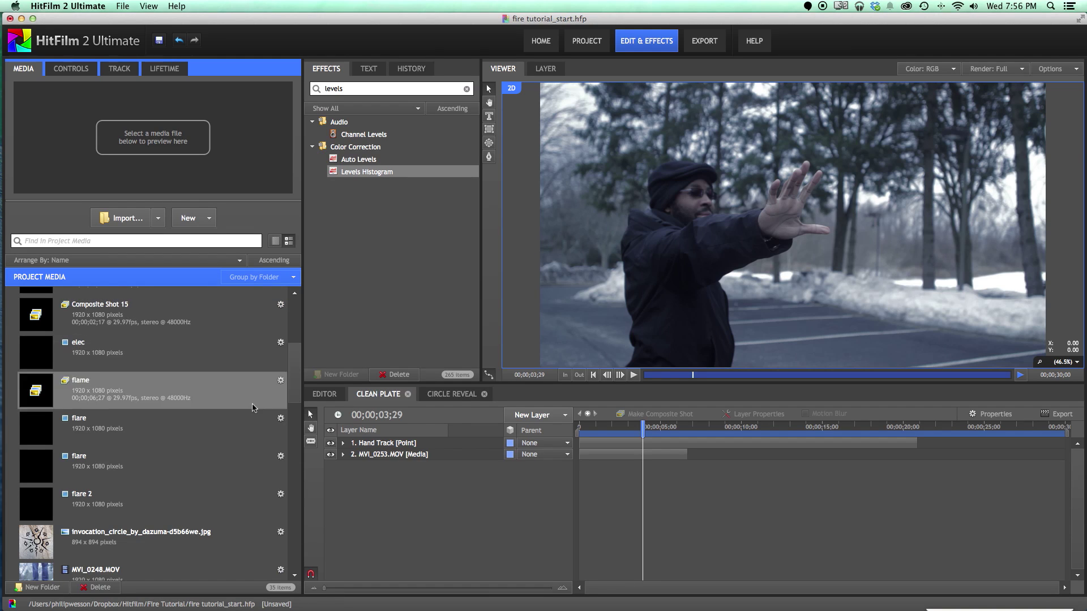
scroll(119, 392, up, 1)
scroll(120, 392, up, 4)
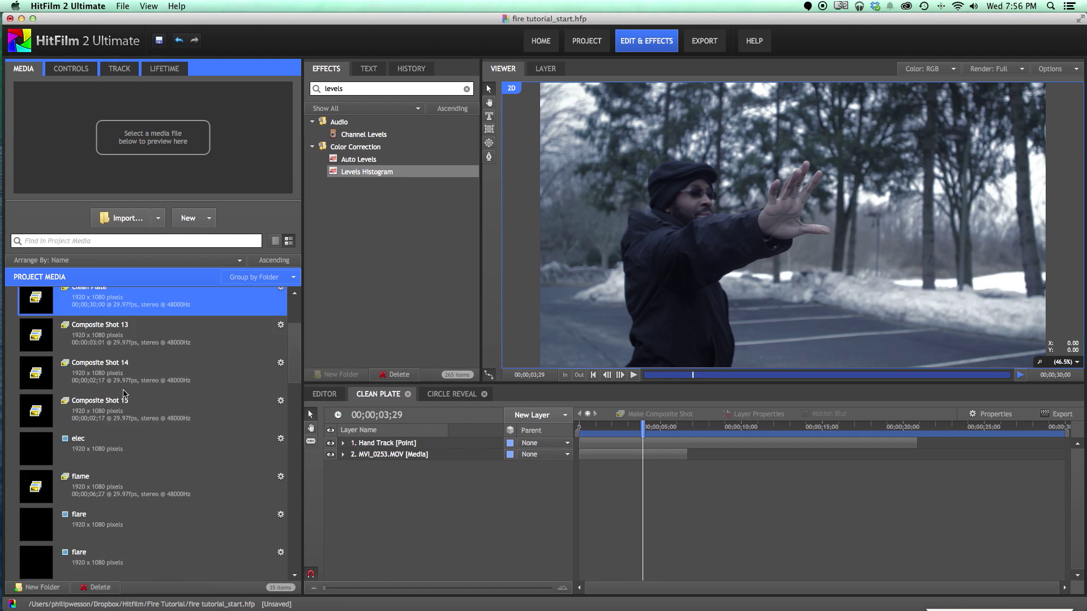
click(100, 412)
click(100, 410)
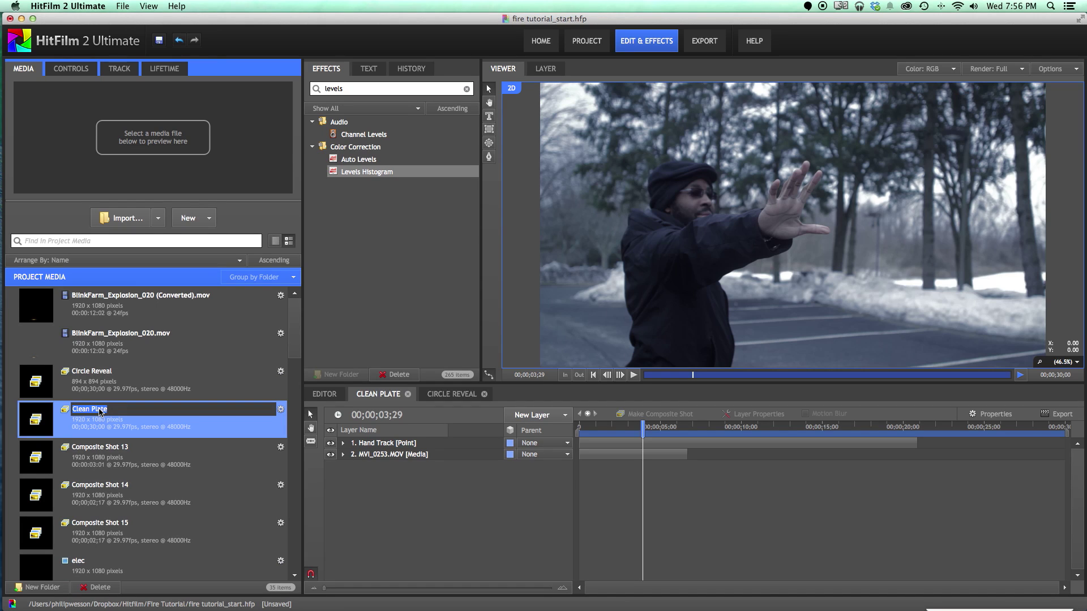
text(Main Comp)
key(Return)
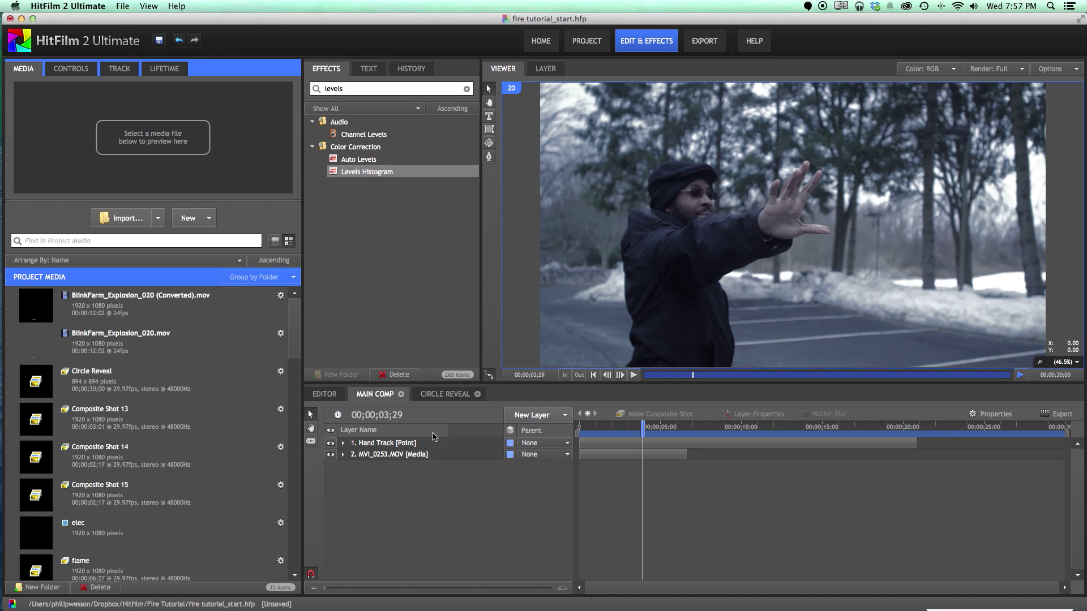
Add the Circle Reveal composite shot as the top layer of Main Comp, and shift it slightly to the right over the footage.
scroll(169, 412, down, 10)
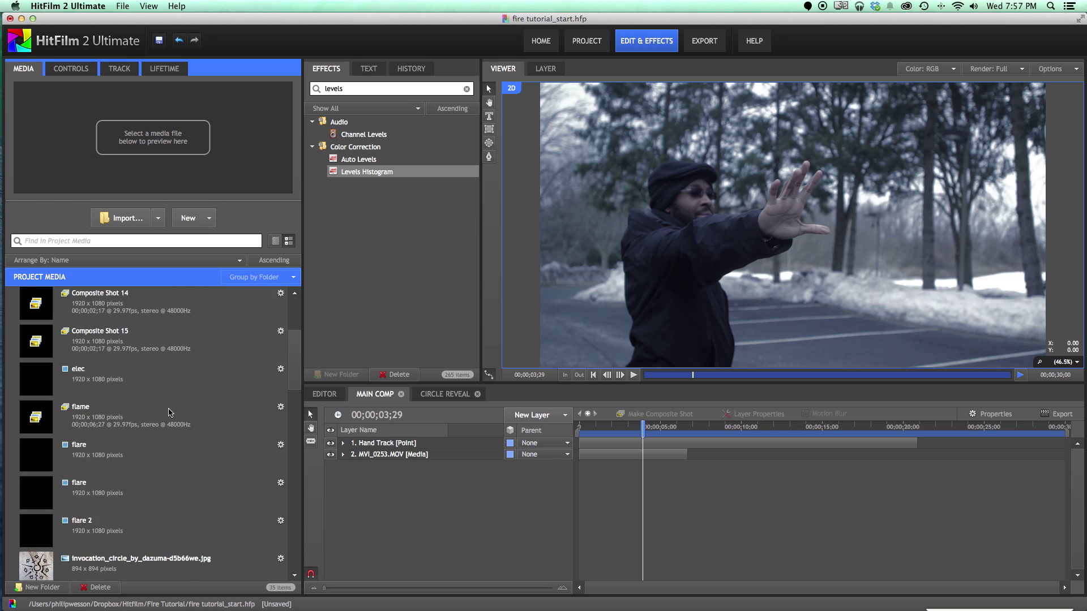
scroll(170, 412, up, 7)
click(67, 394)
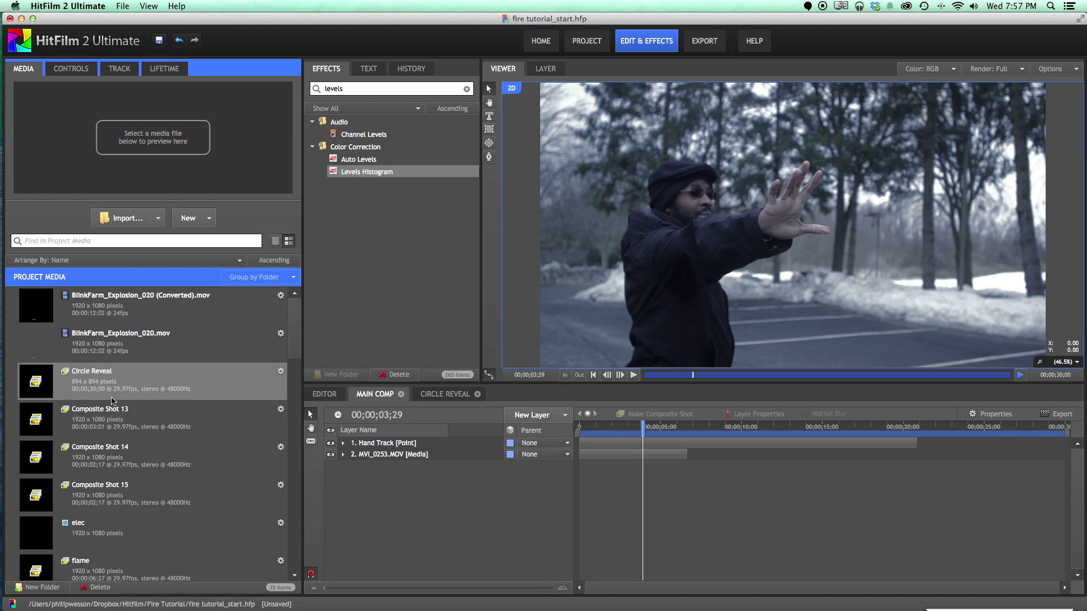
drag(82, 379, 362, 440)
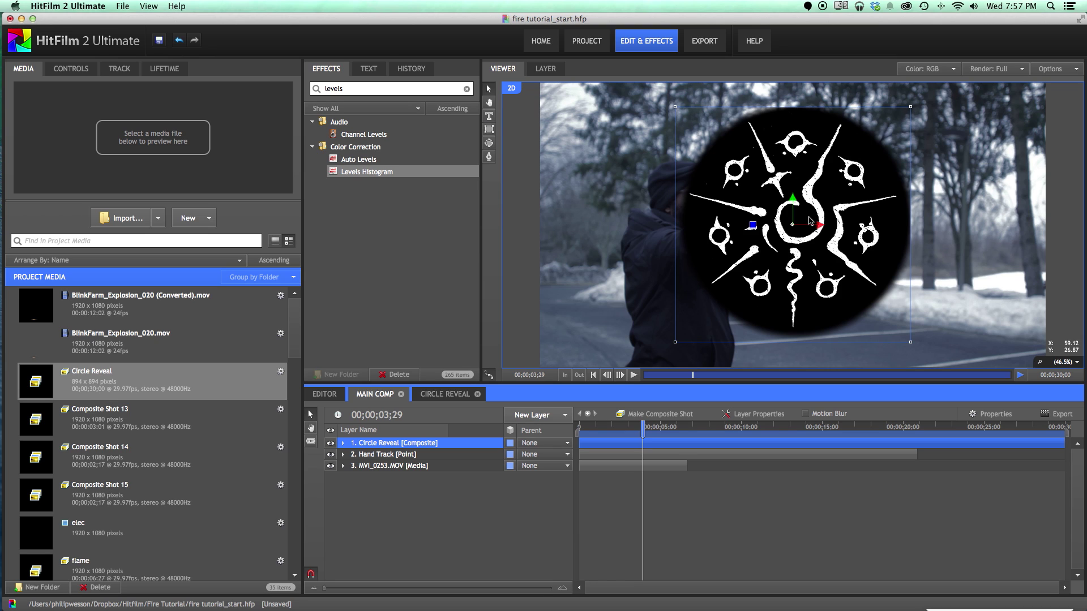
drag(820, 225, 833, 226)
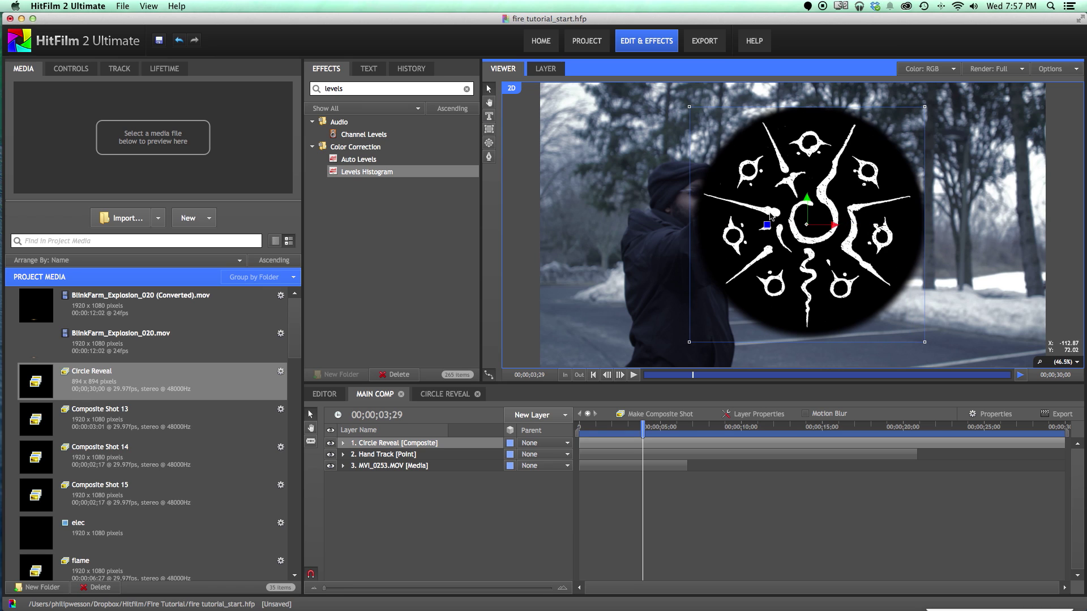
Set the Circle Reveal layer's Blend to Add, and position the symbol over the man's outstretched palm.
click(71, 68)
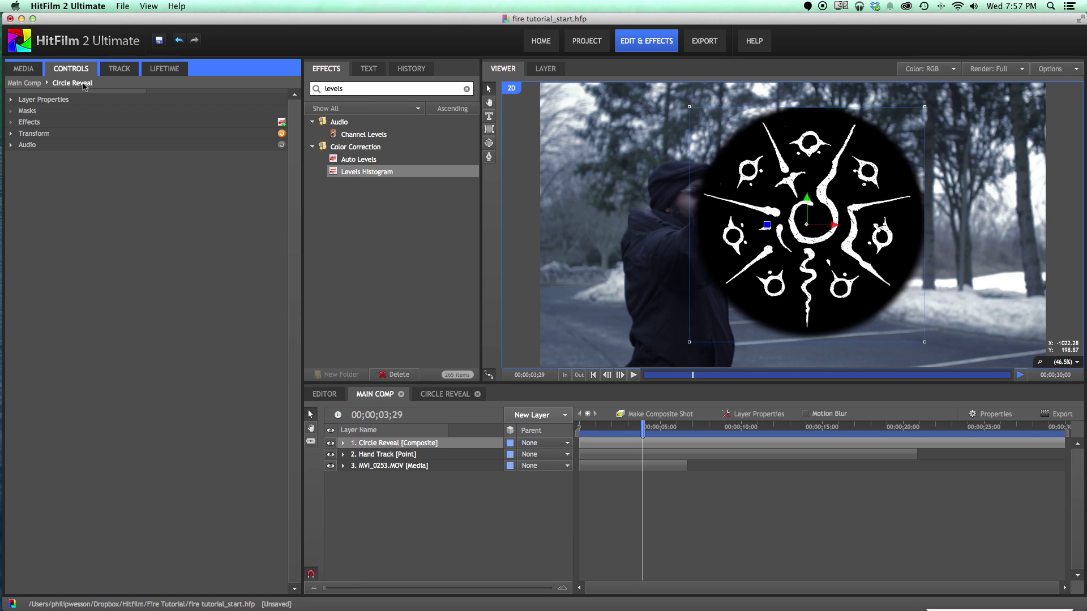
click(10, 100)
click(195, 179)
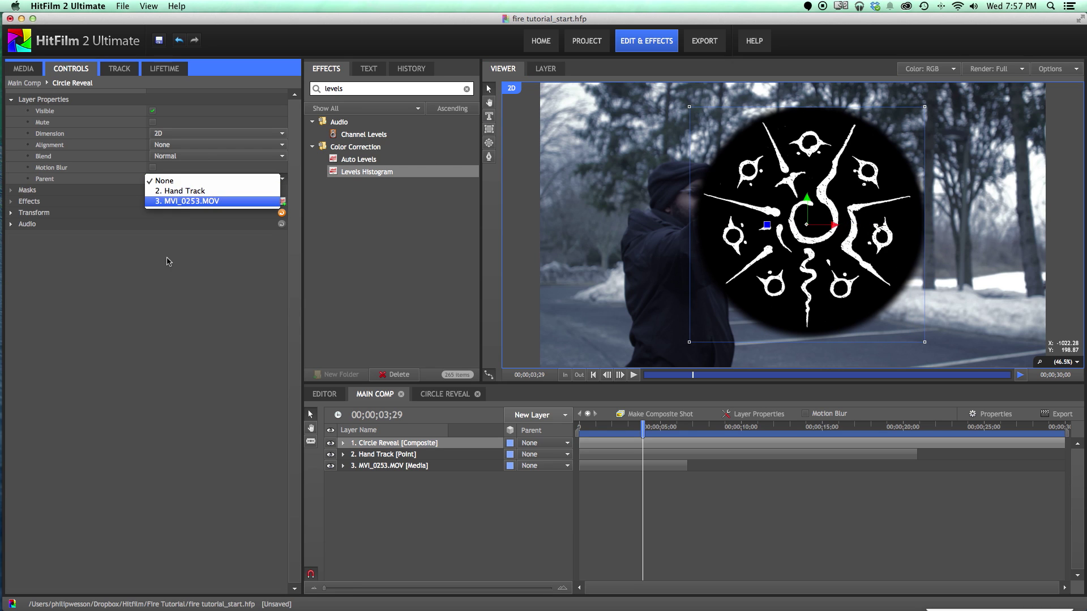
click(167, 262)
click(186, 159)
click(650, 193)
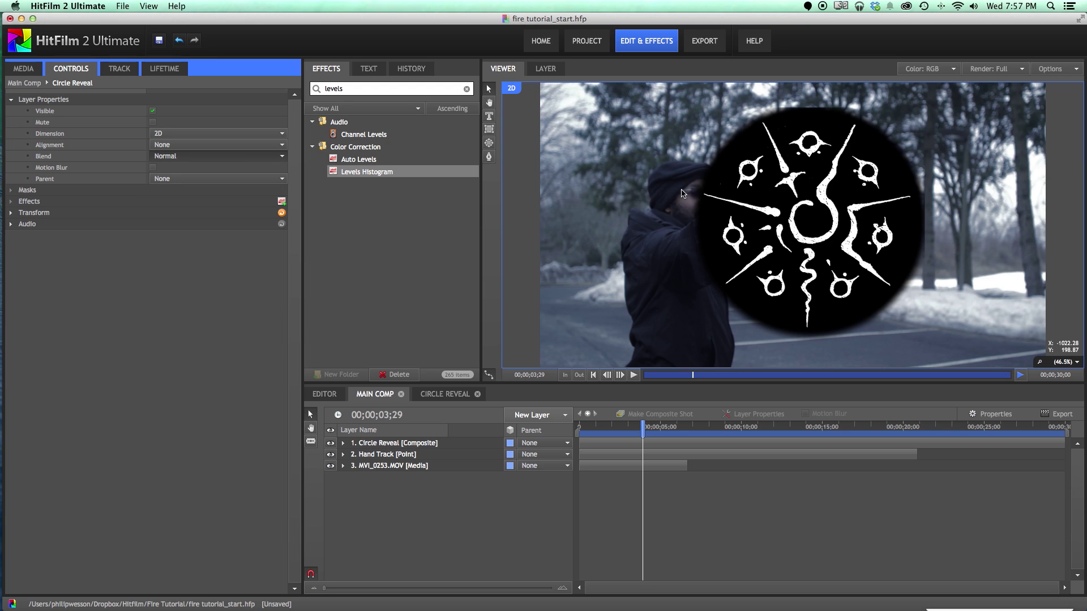
mouse_move(826, 229)
mouse_down()
mouse_move(806, 201)
mouse_move(818, 220)
mouse_up()
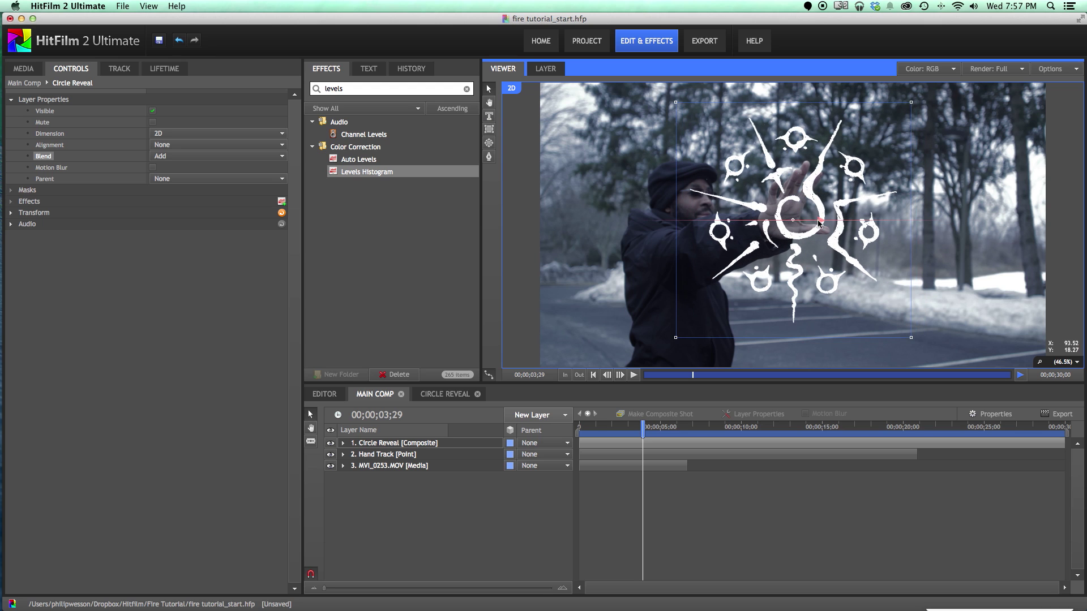
Convert the Circle Reveal layer to a 3D Plane and set its Rotation (Y) to -30°.
click(466, 88)
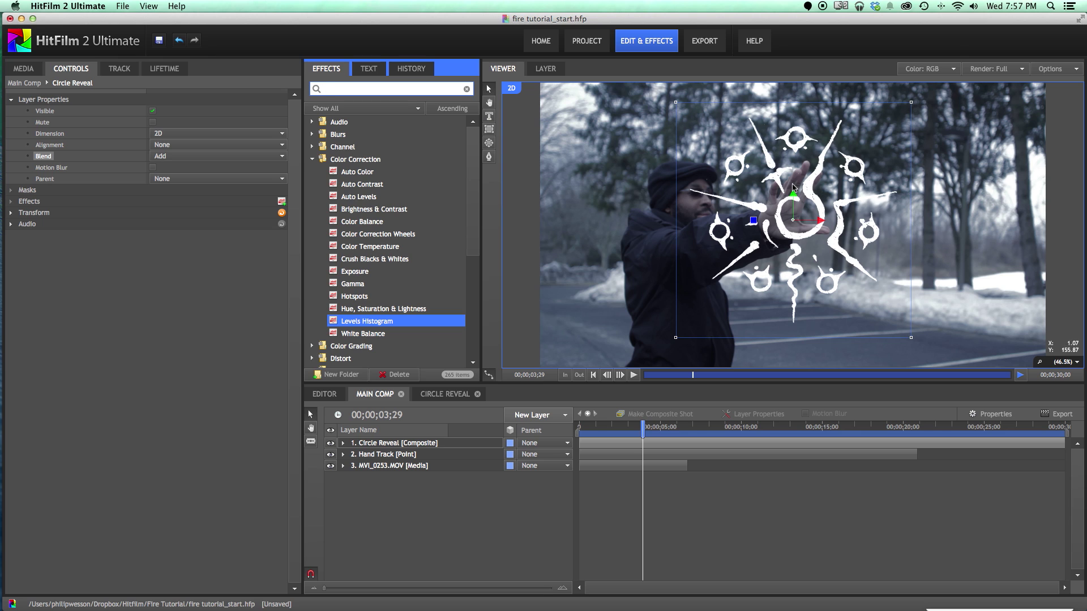
click(510, 443)
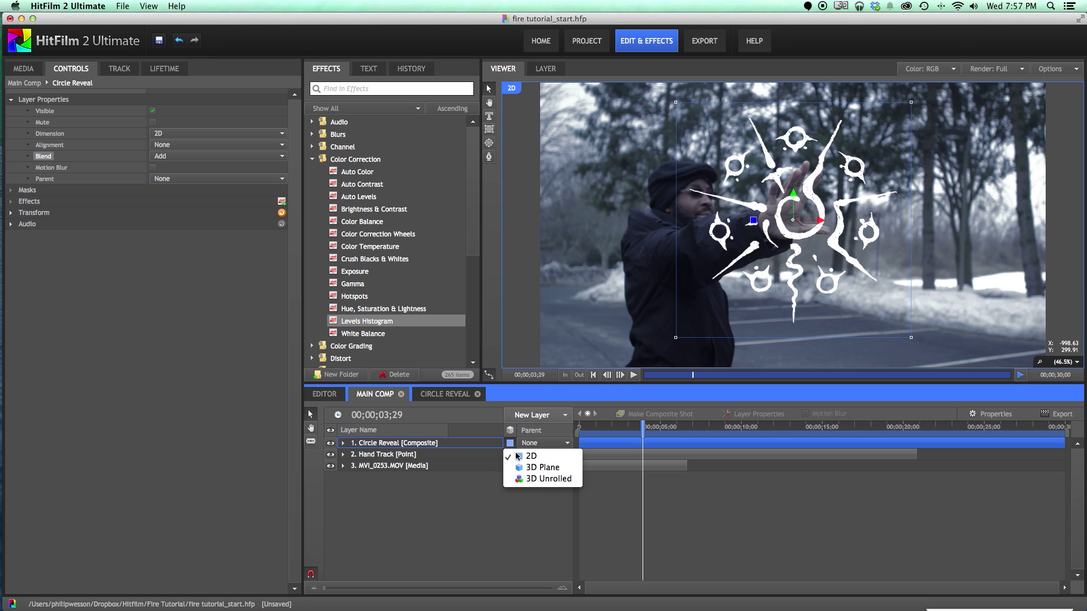
click(522, 468)
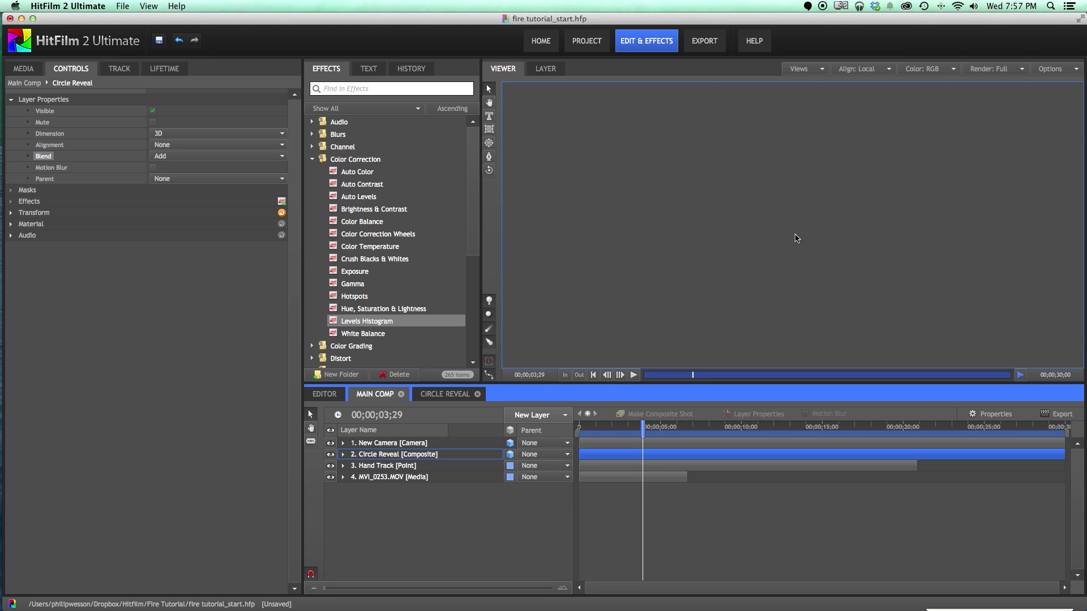
click(95, 164)
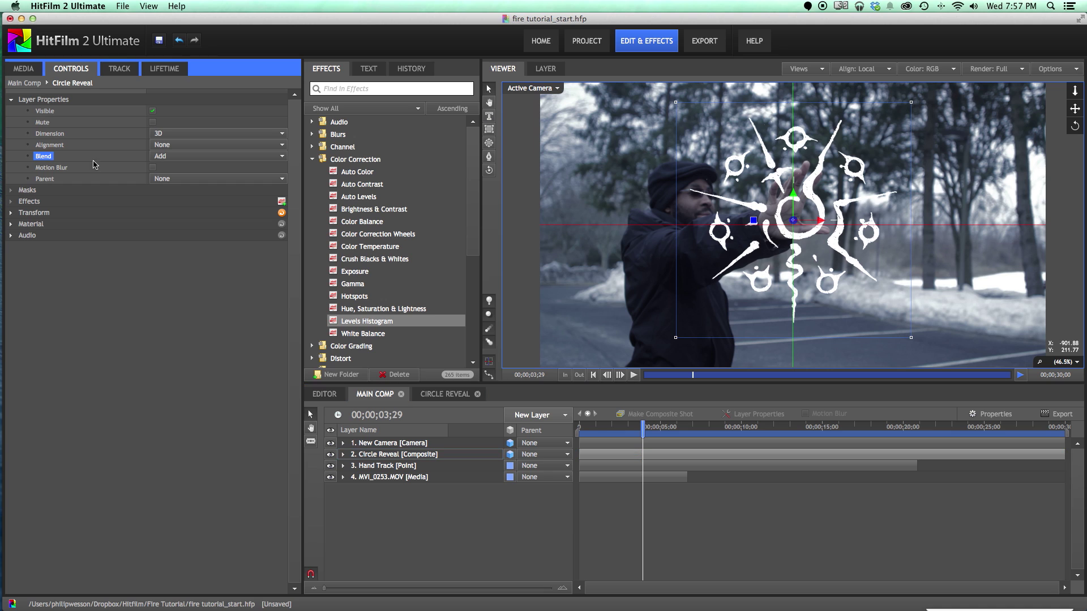
click(19, 213)
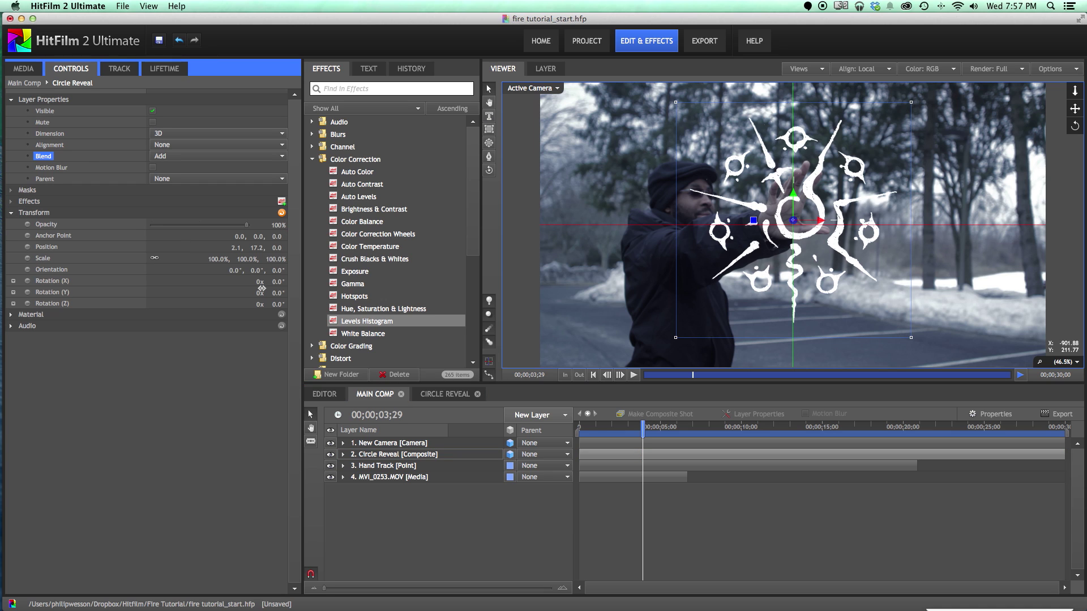
drag(278, 293, 254, 292)
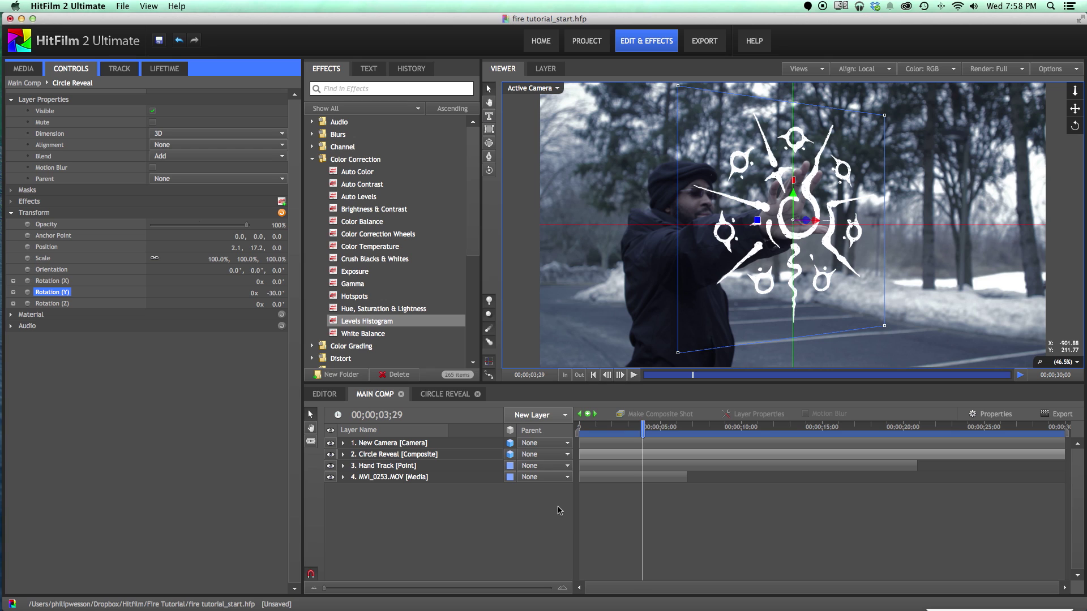
Parent the Circle Reveal layer to Hand Track, and check how it follows the hand up to 00;00;04;17.
click(519, 454)
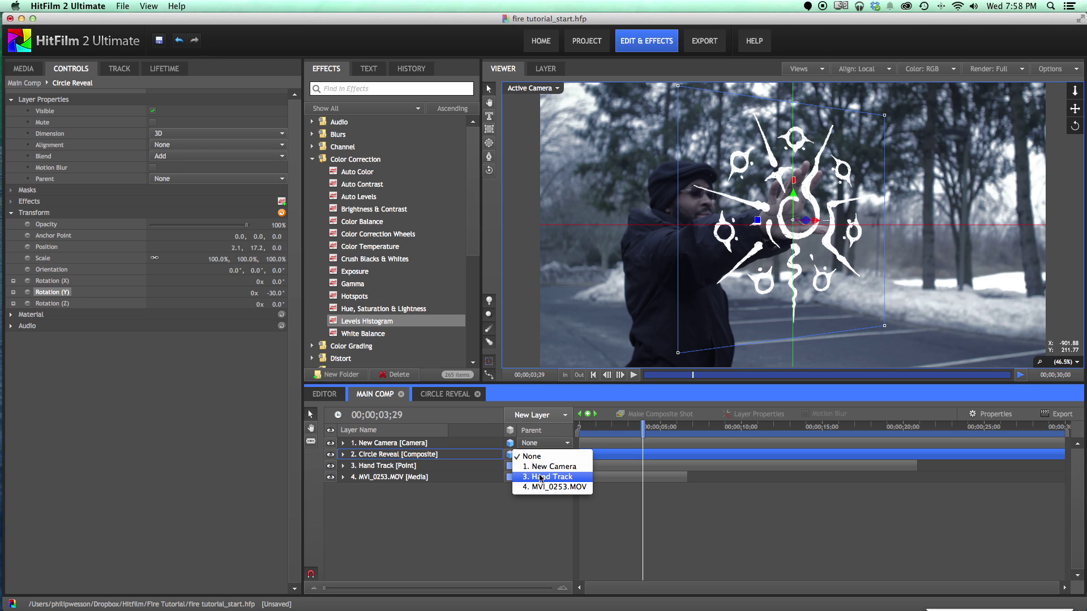
click(537, 477)
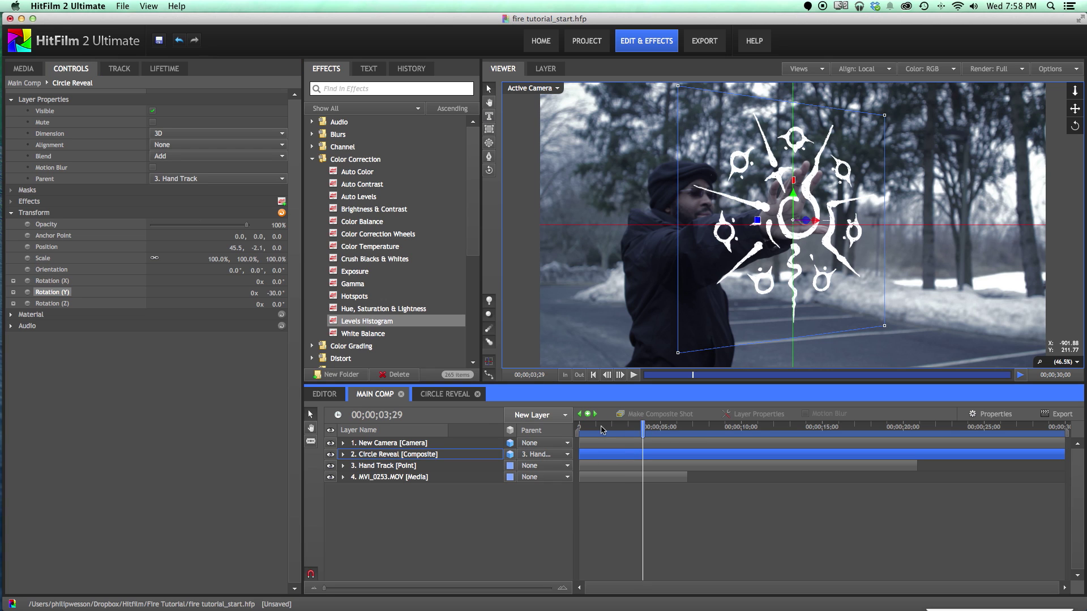
drag(595, 427, 611, 444)
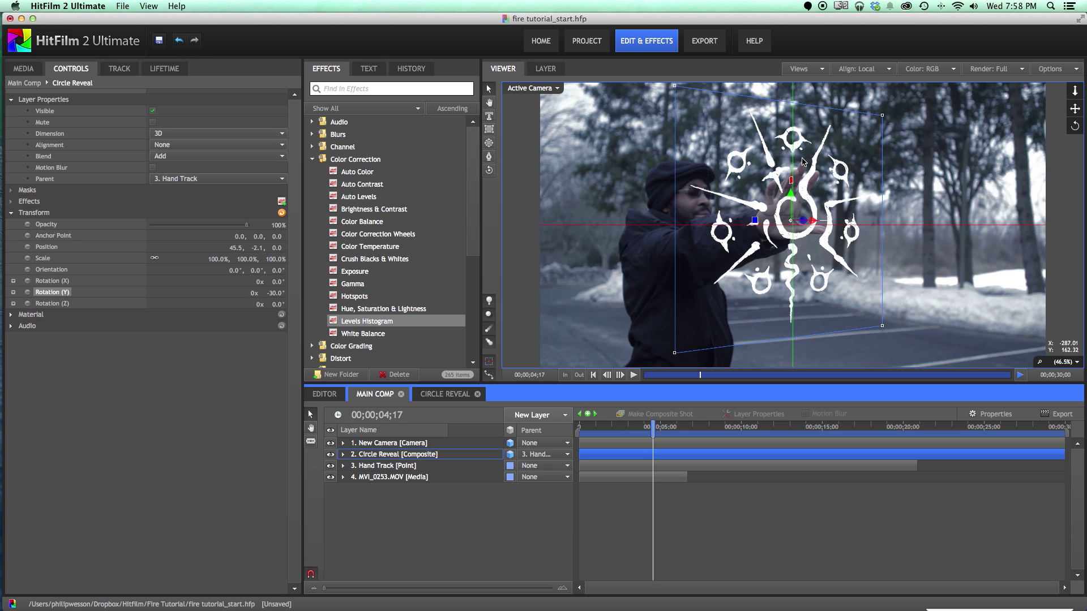
Lower the viewer's render quality to Half, and apply the Fire [Layer only] effect to the Circle Reveal layer.
click(1017, 70)
click(1012, 109)
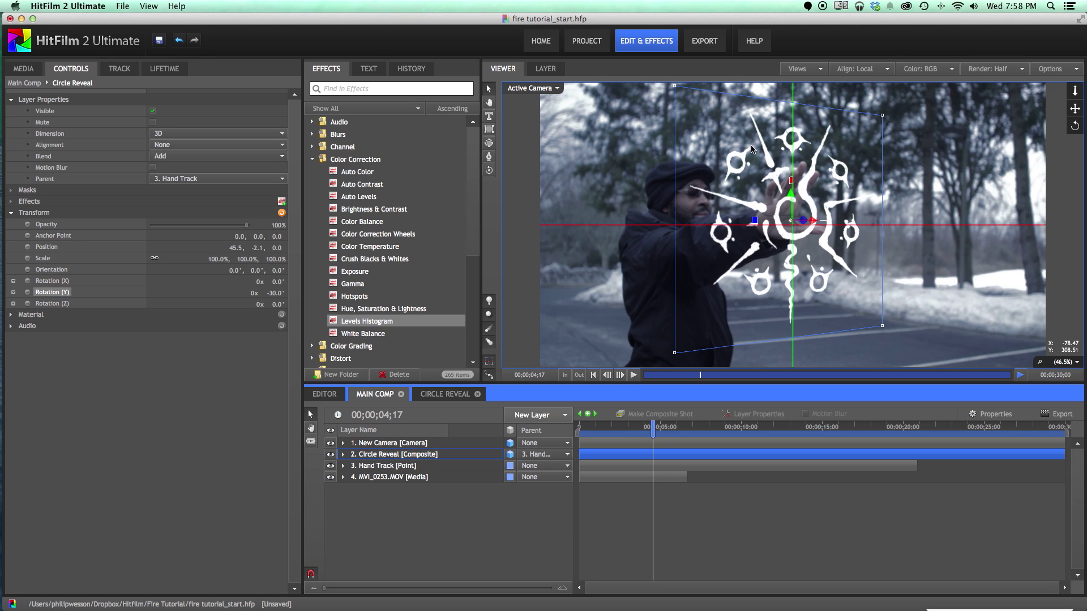
click(341, 87)
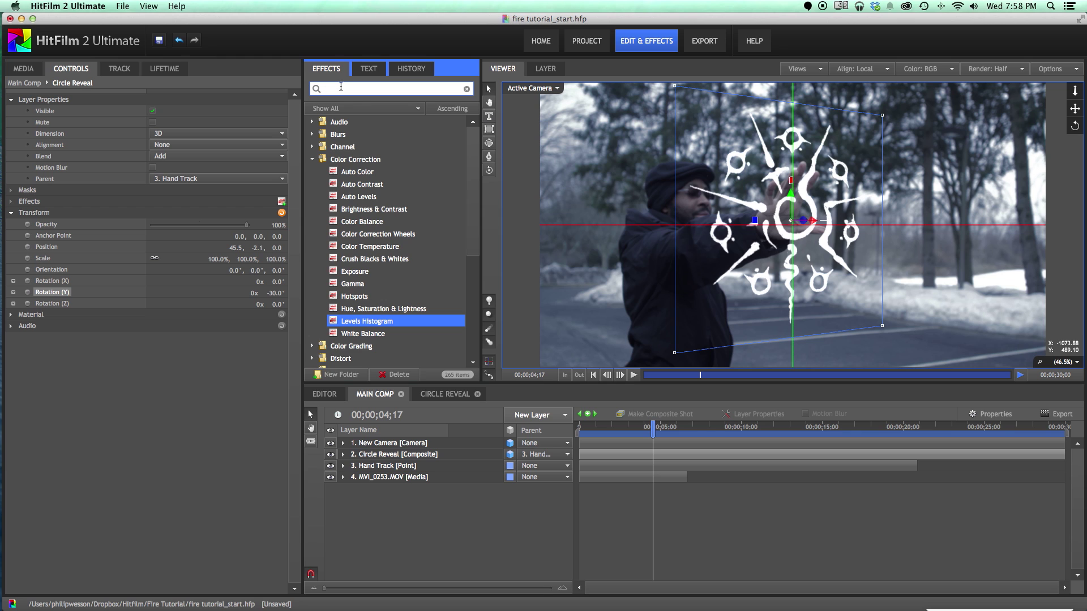
text(fire)
drag(348, 134, 385, 460)
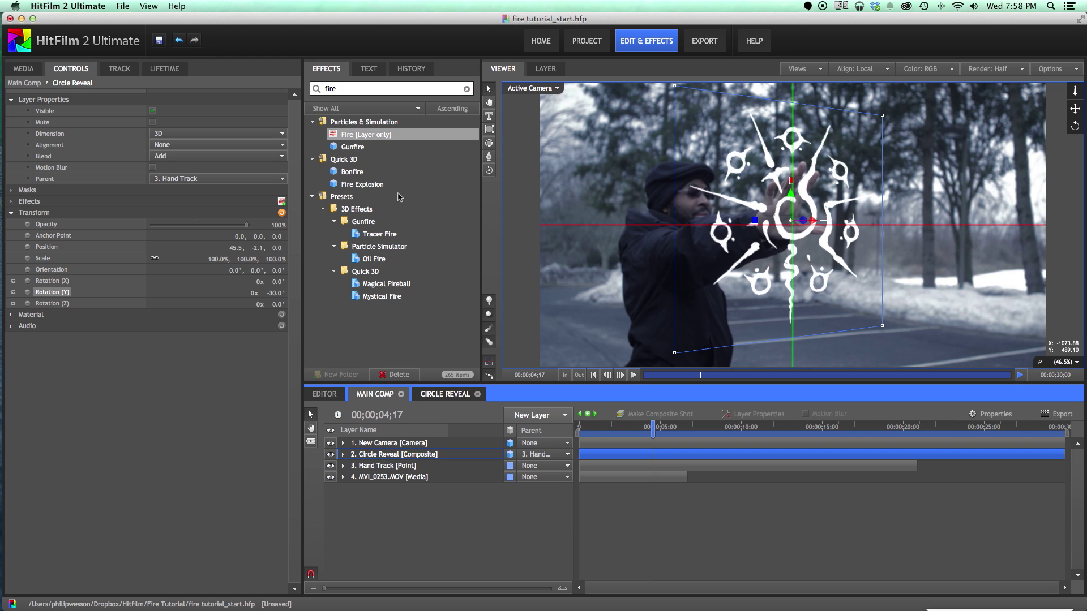
Delete the Fire effect from the Circle Reveal layer in Main Comp.
scroll(784, 186, down, 2)
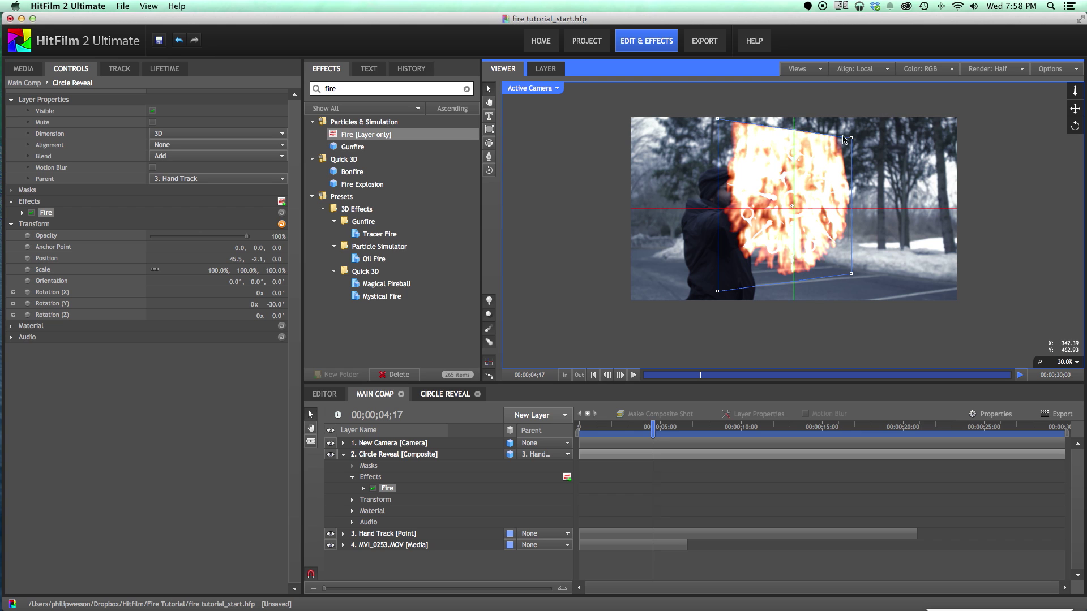
click(1031, 368)
click(1039, 362)
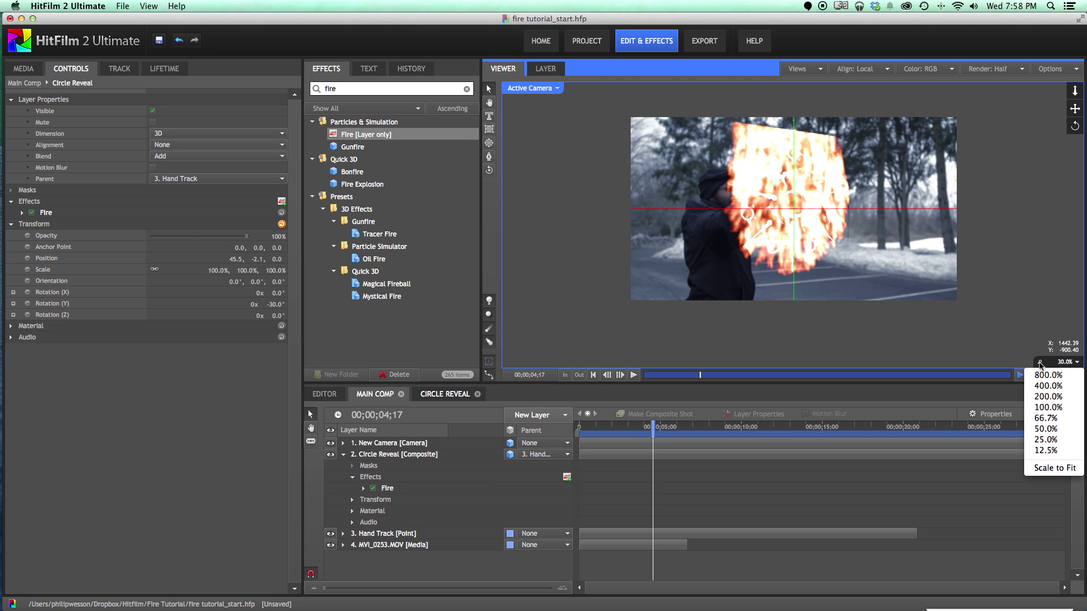
click(1059, 468)
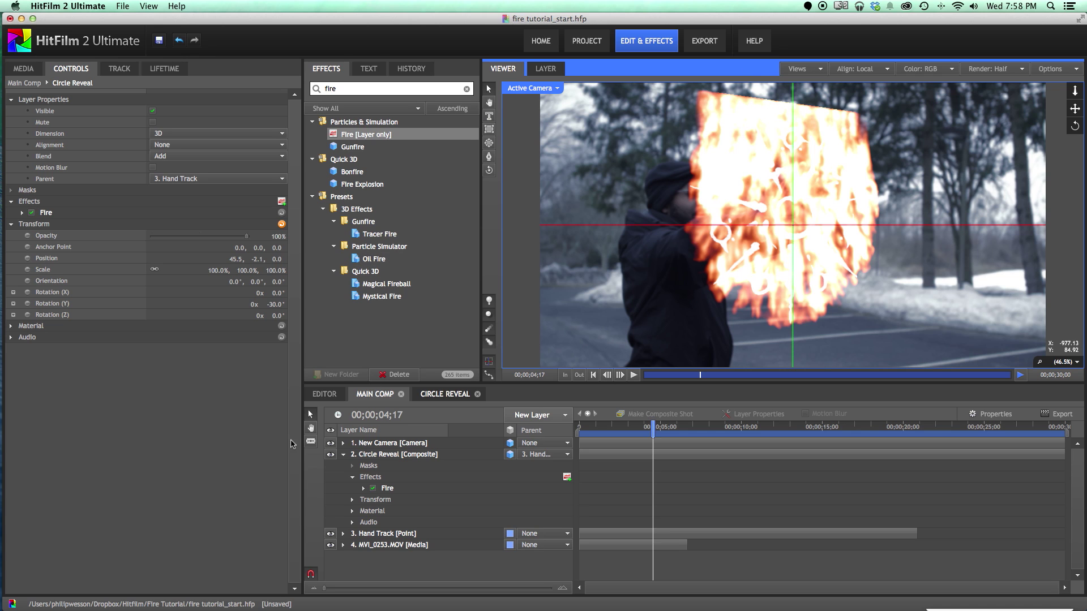
click(387, 489)
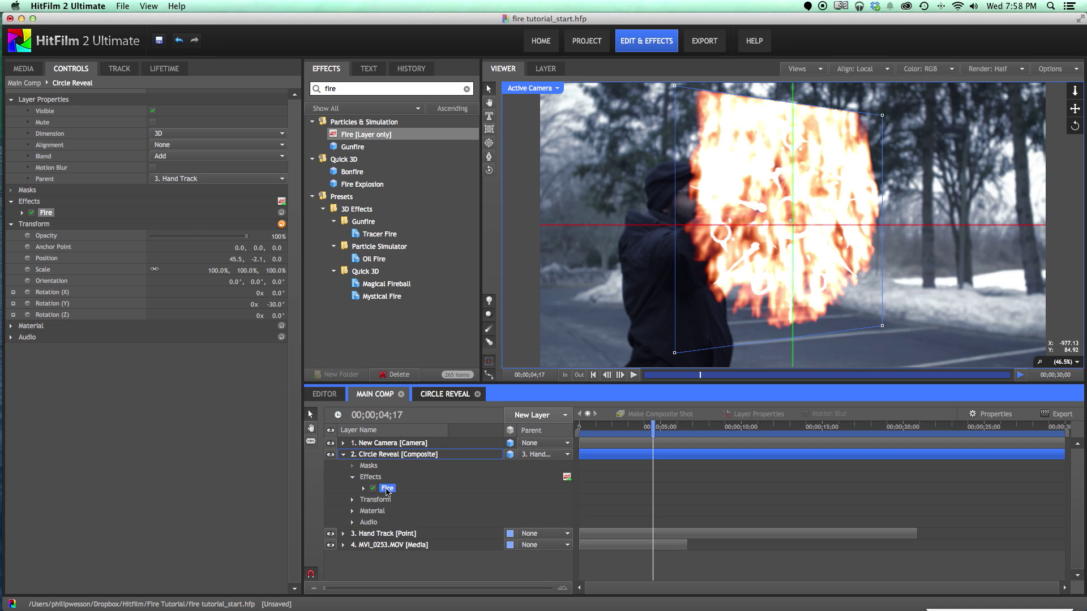
key(Delete)
Make a composite shot named Circle Reveal Composite Shot from the Circle Reveal layer, moving its masks, effects and transform properties with the layer.
click(383, 455)
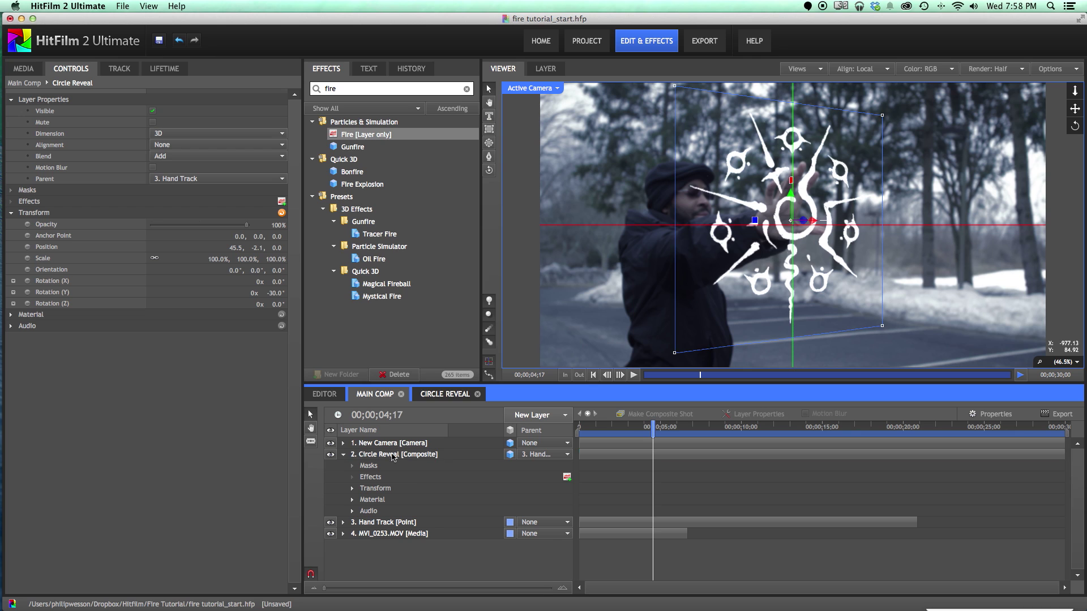
right_click(383, 455)
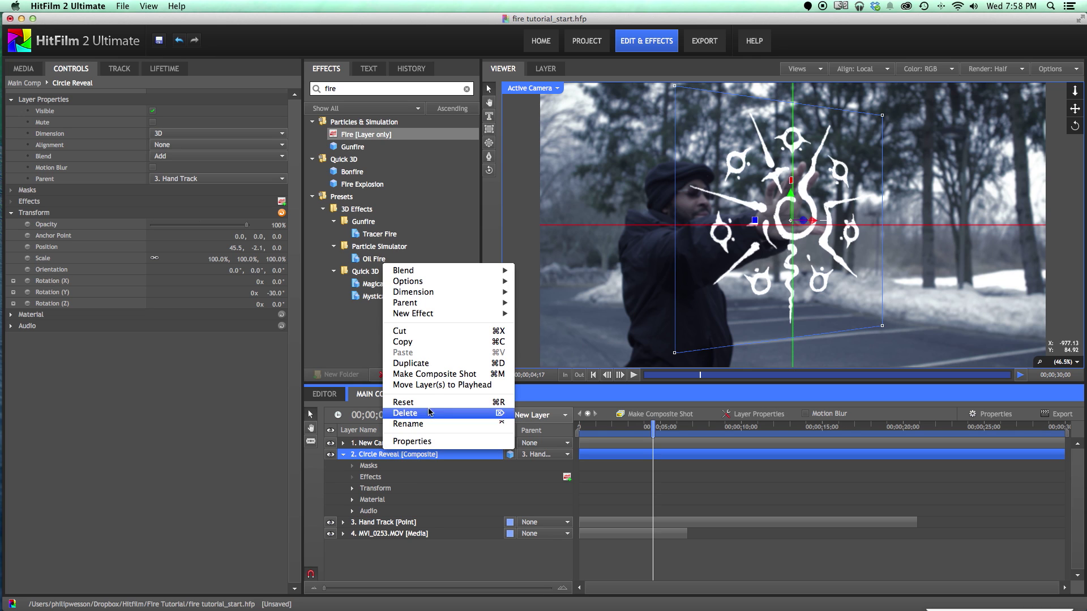
click(430, 374)
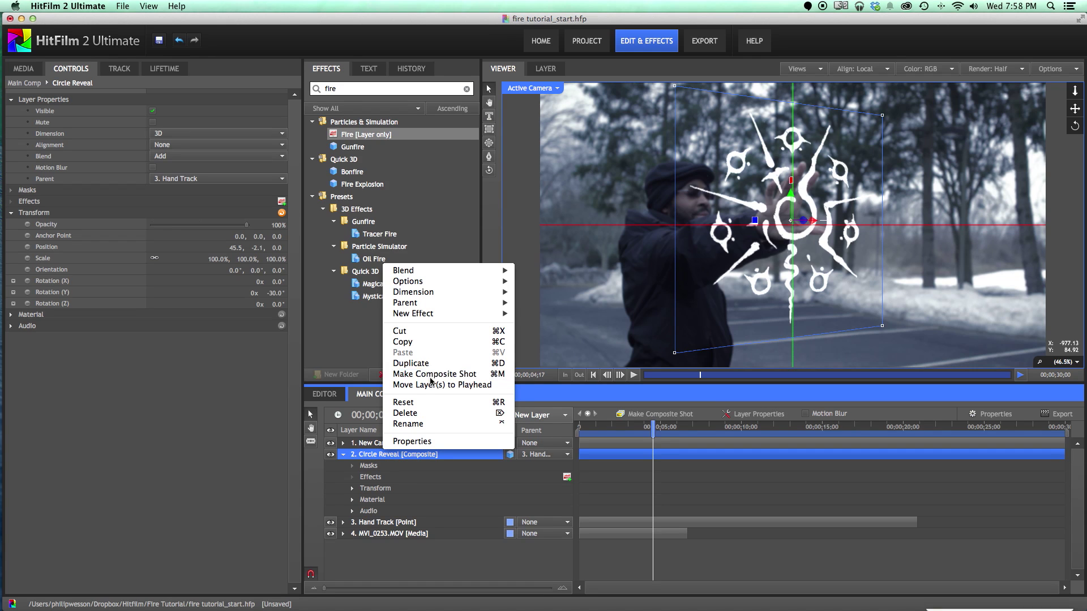
click(569, 244)
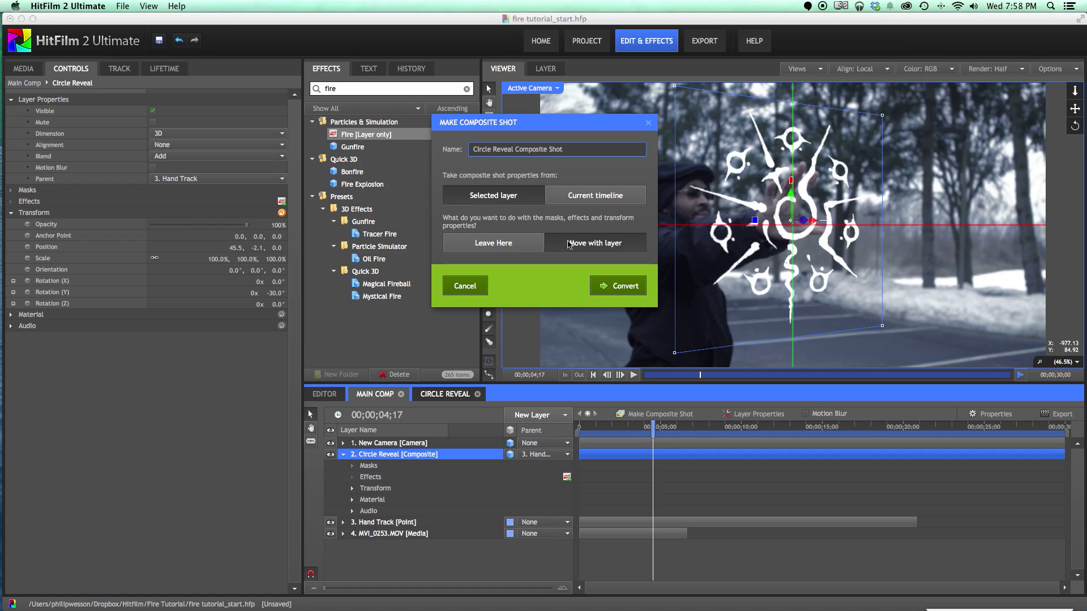
click(613, 293)
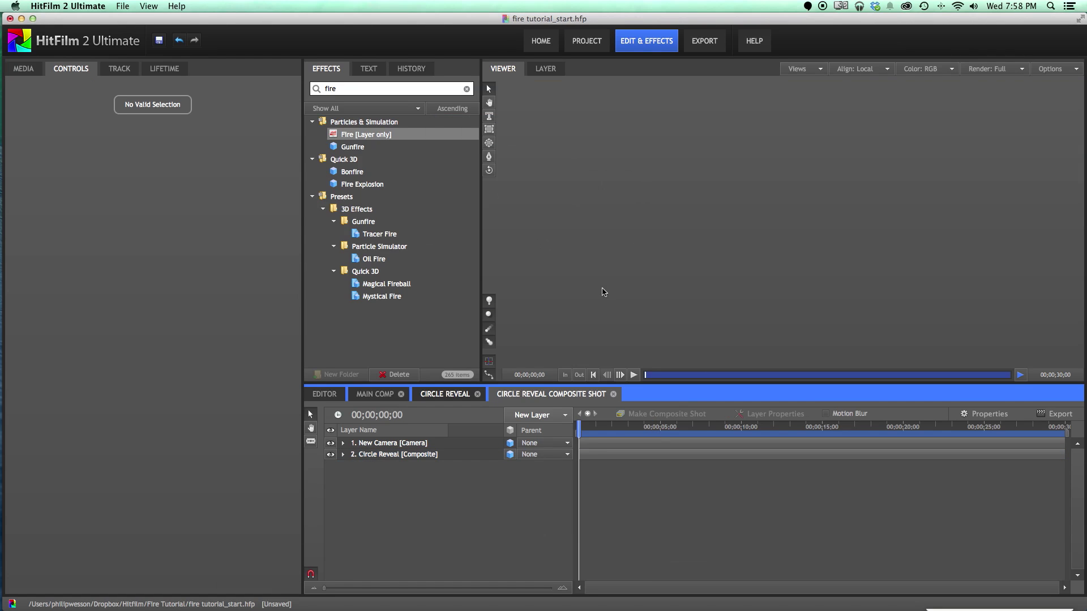
Change the width and height of Circle Reveal Composite Shot to the same widescreen frame size as Main Comp.
drag(593, 429, 643, 428)
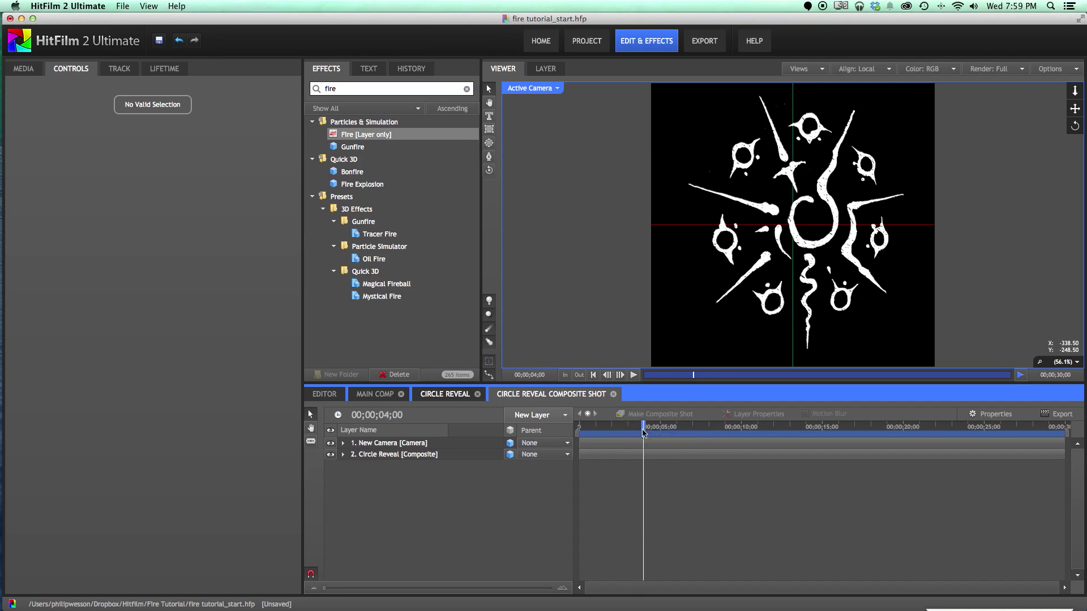
click(992, 414)
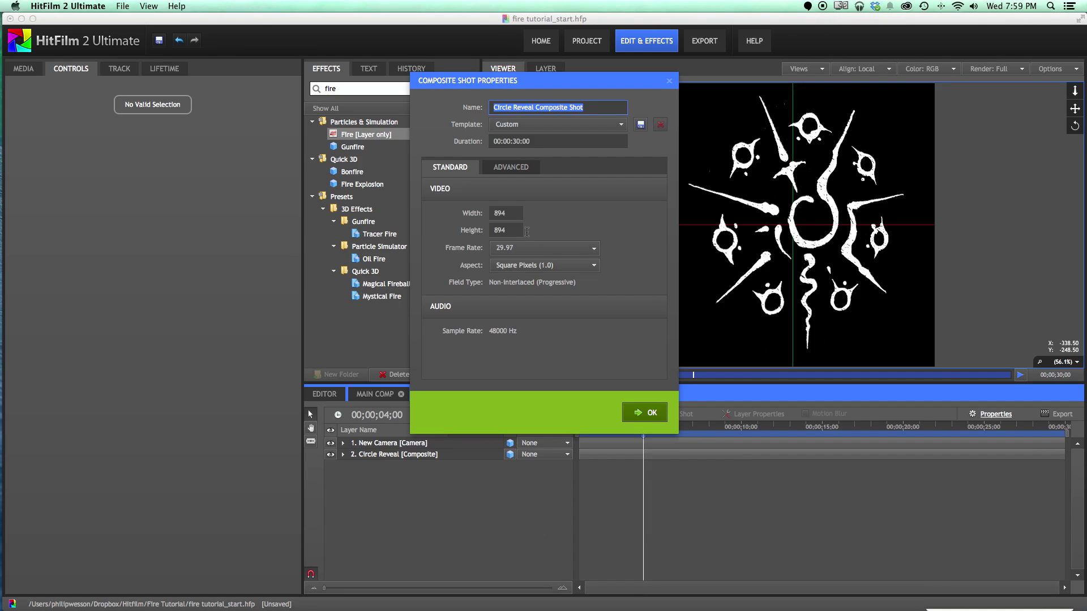
click(504, 212)
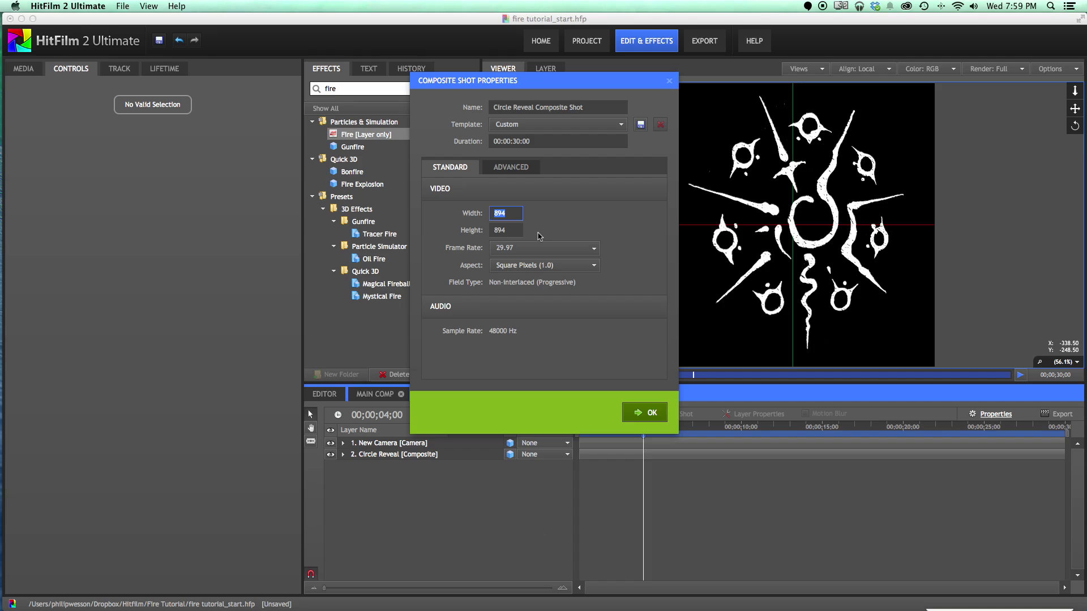
key(Tab)
click(501, 214)
text(1)
click(498, 229)
text(10)
key(Return)
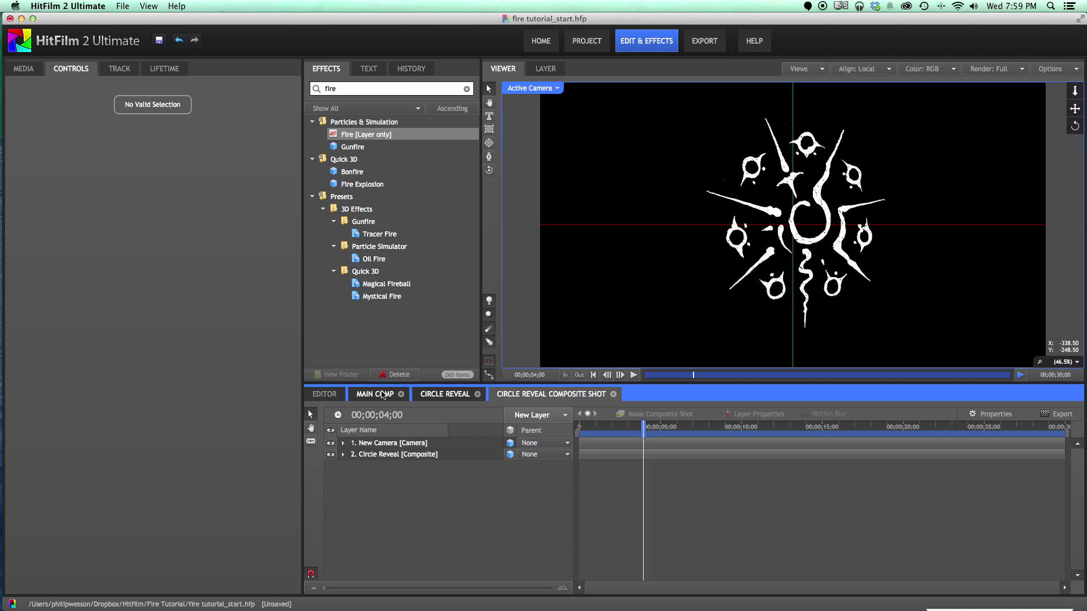
In Main Comp, apply the Fire [Layer only] effect to the Circle Reveal Composite Shot layer.
click(379, 395)
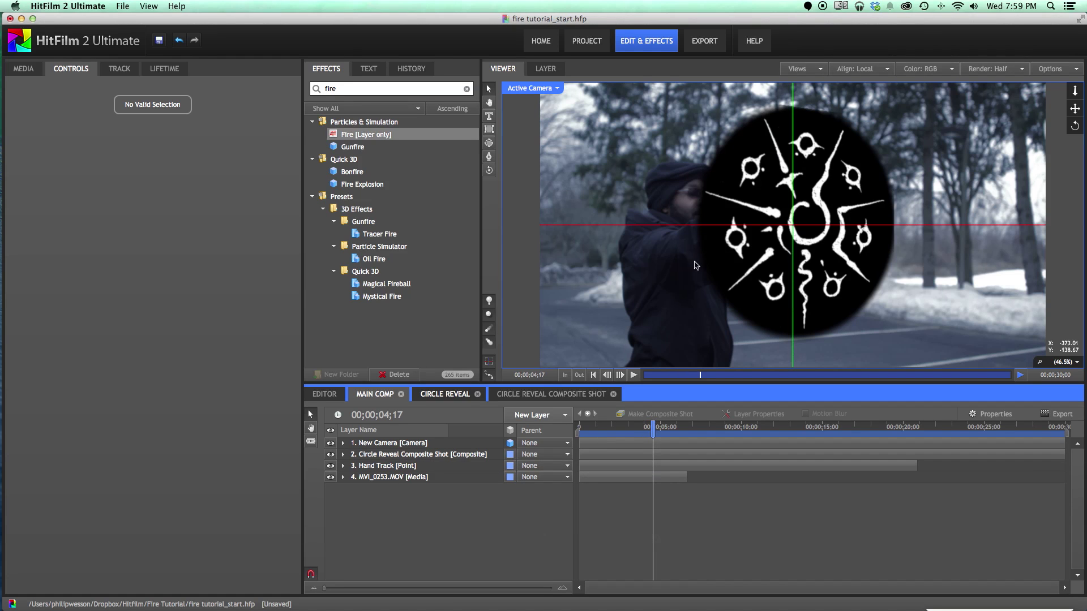
scroll(694, 346, down, 4)
click(418, 457)
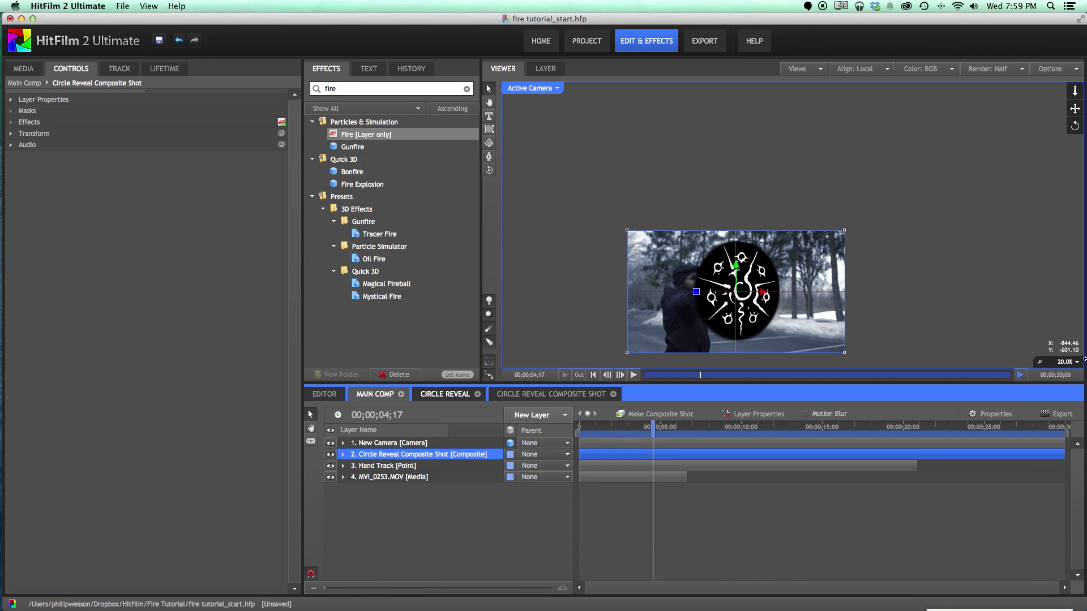
click(1067, 362)
click(1052, 475)
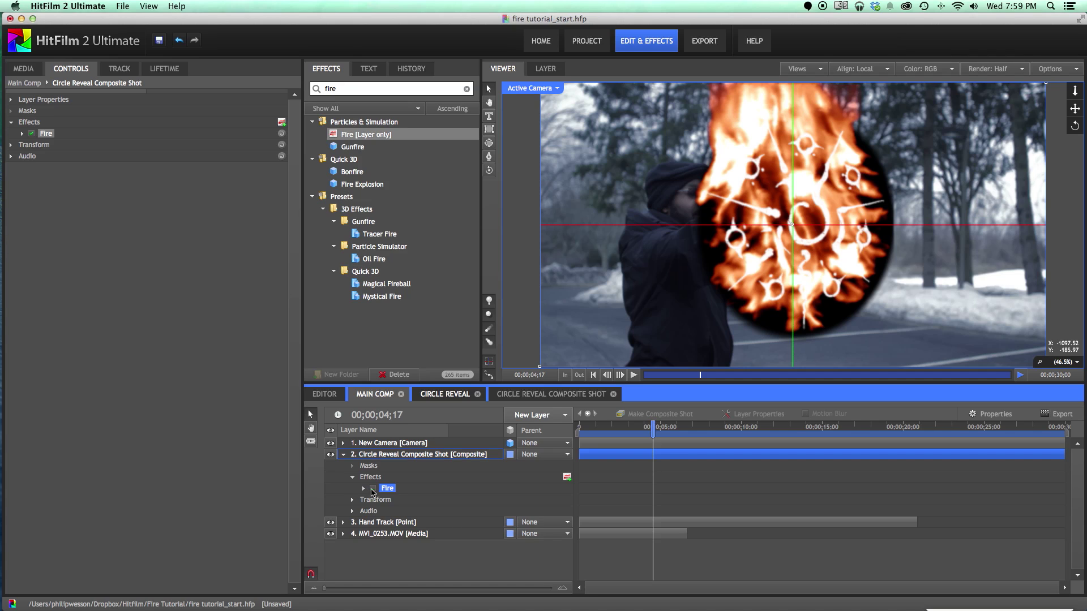
Set the Circle Reveal Composite Shot layer's Blend to Add with Fire switched off, and switch the Fire effect back on.
click(373, 489)
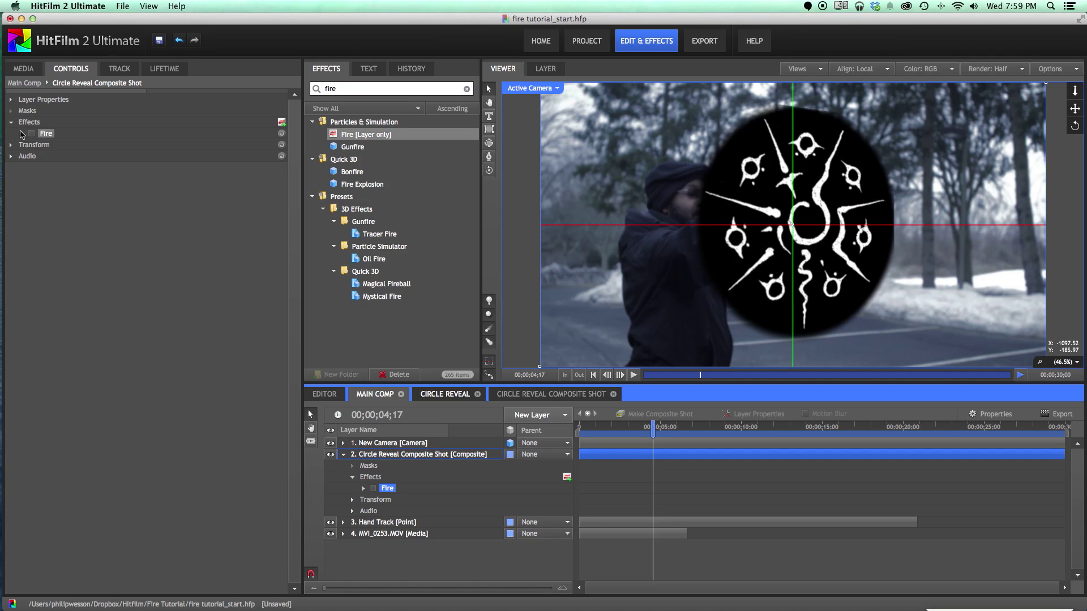
click(11, 100)
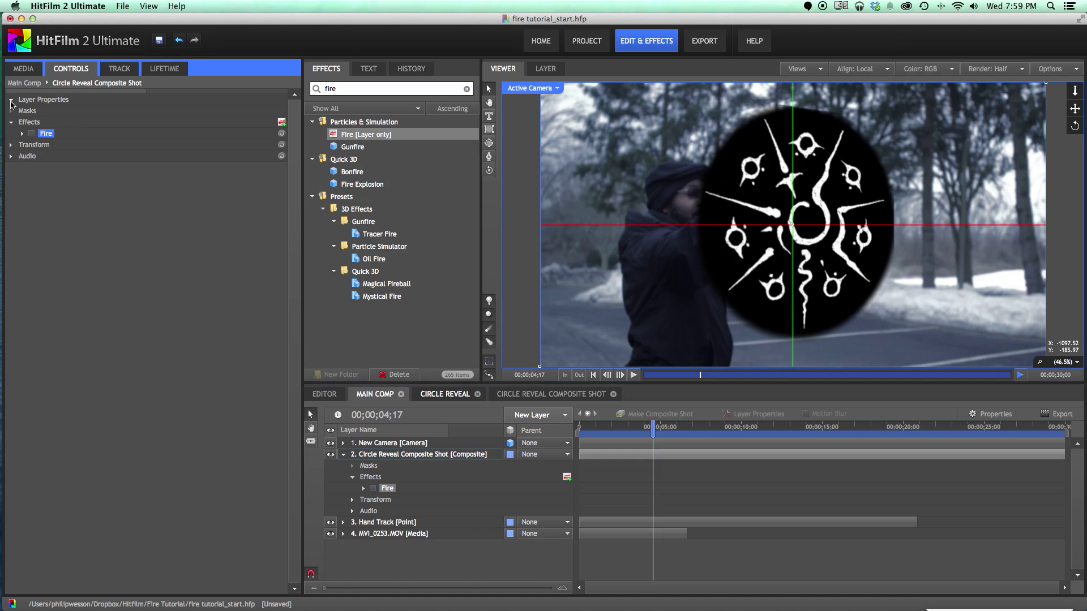
click(160, 157)
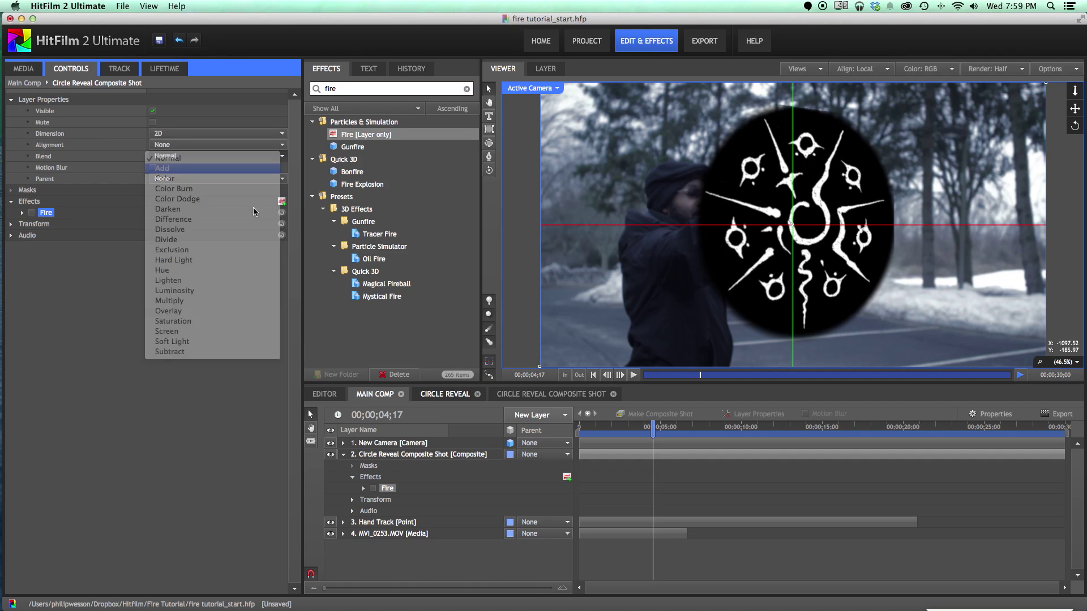
click(164, 169)
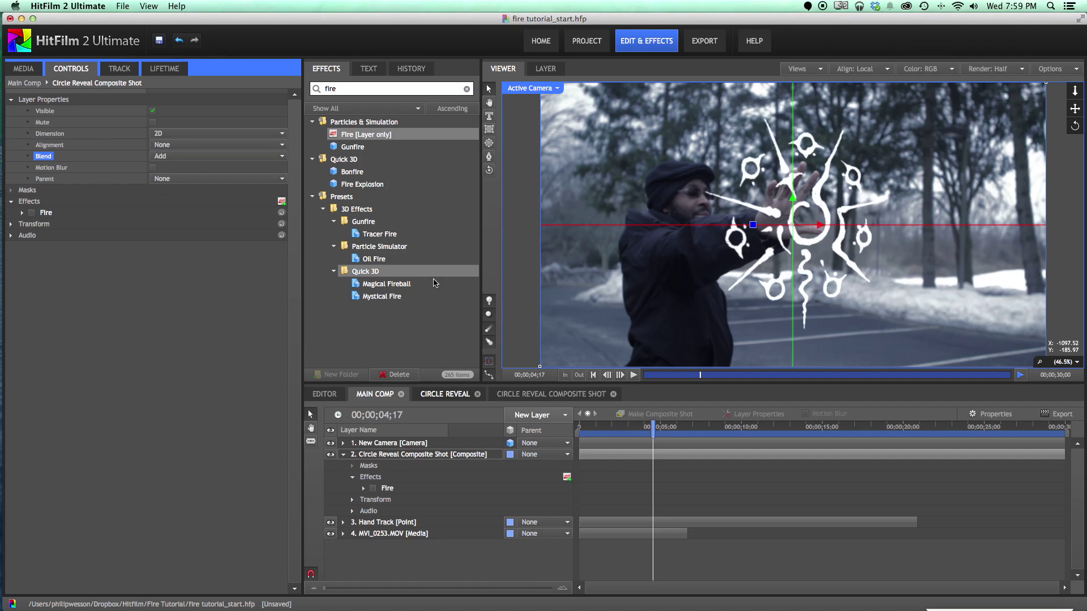
click(372, 490)
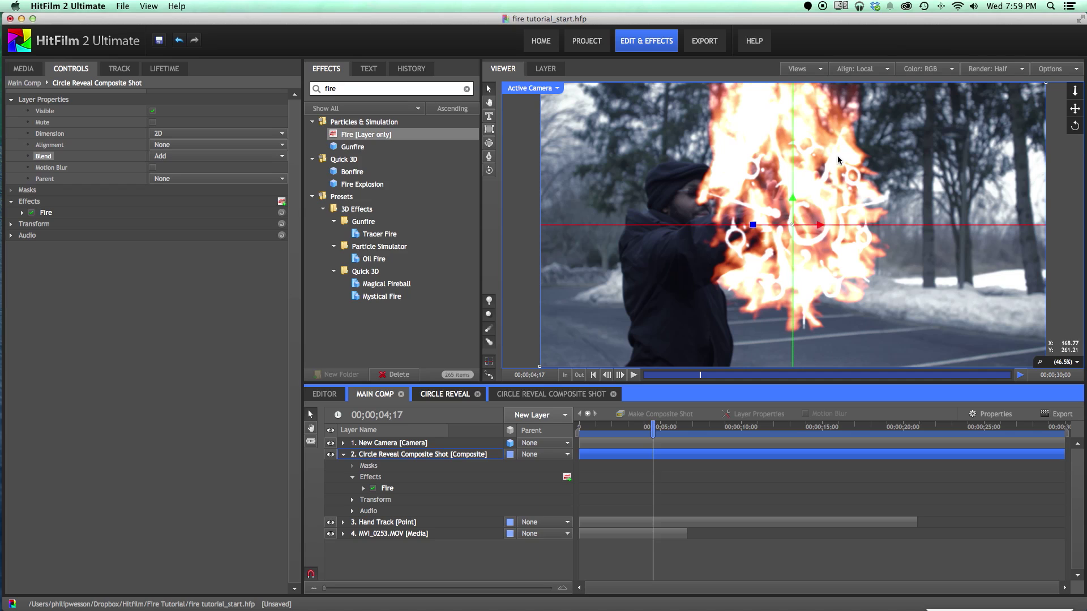
Set the Channel of the Fire effect's Flammable Region to Lightness on the Circle Reveal Composite Shot layer.
click(430, 453)
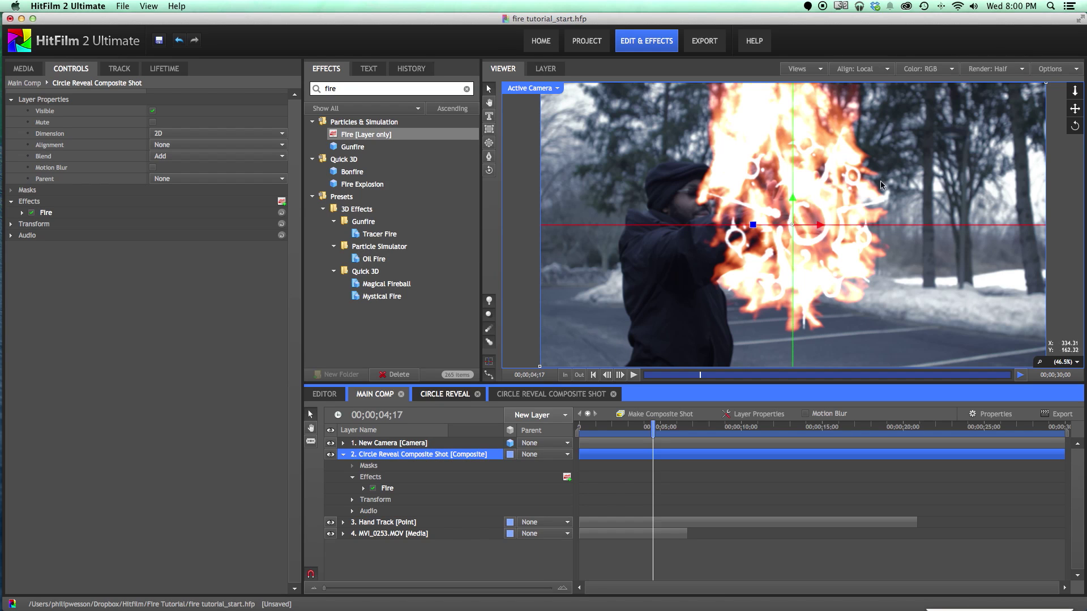
click(23, 212)
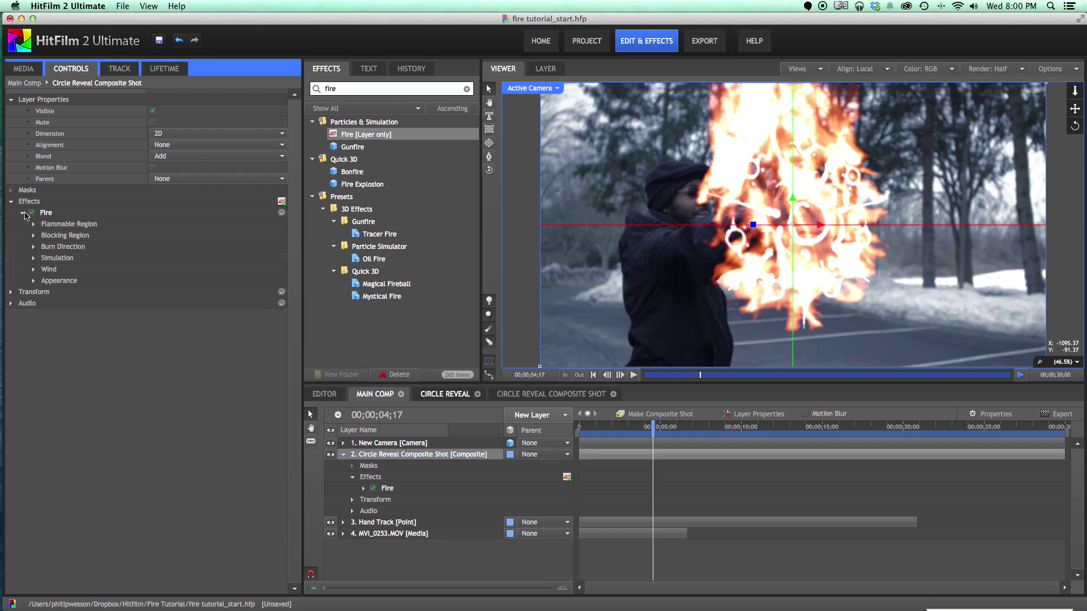
click(33, 281)
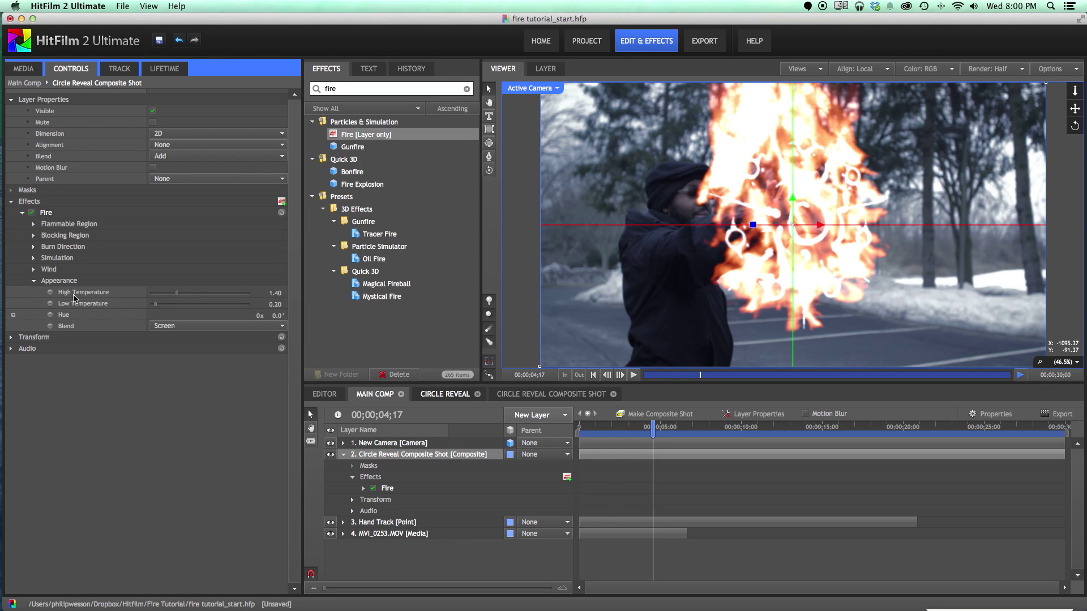
click(162, 330)
click(71, 309)
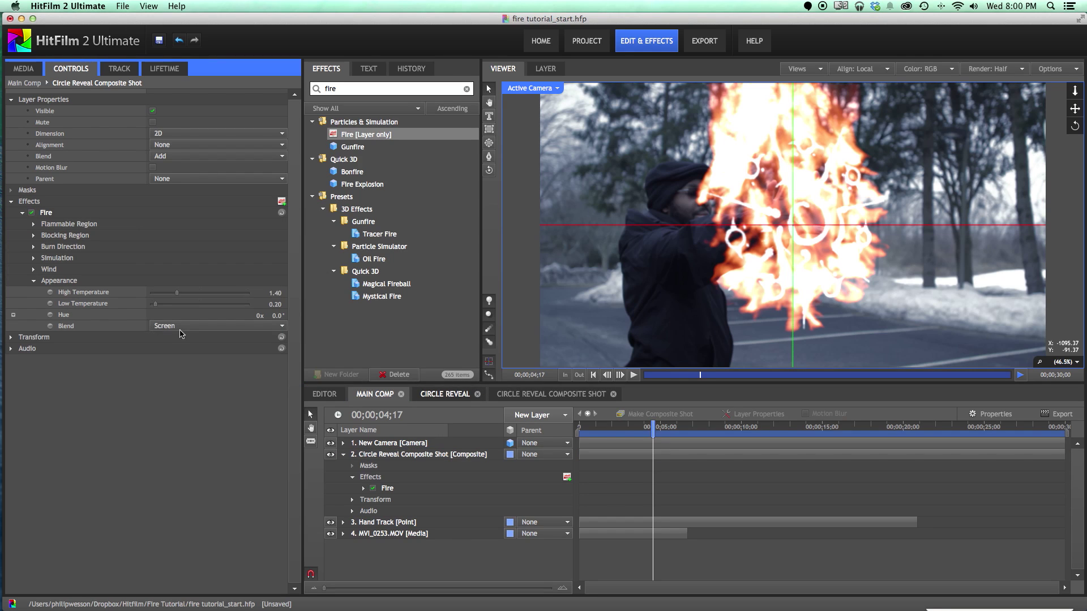
click(177, 331)
click(31, 226)
click(164, 247)
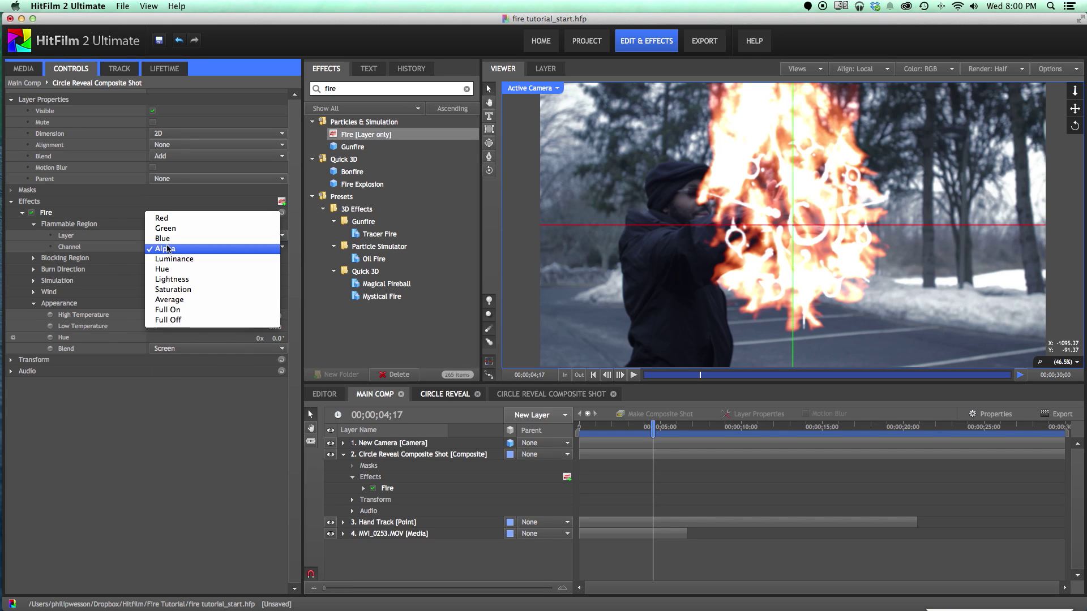
key(Escape)
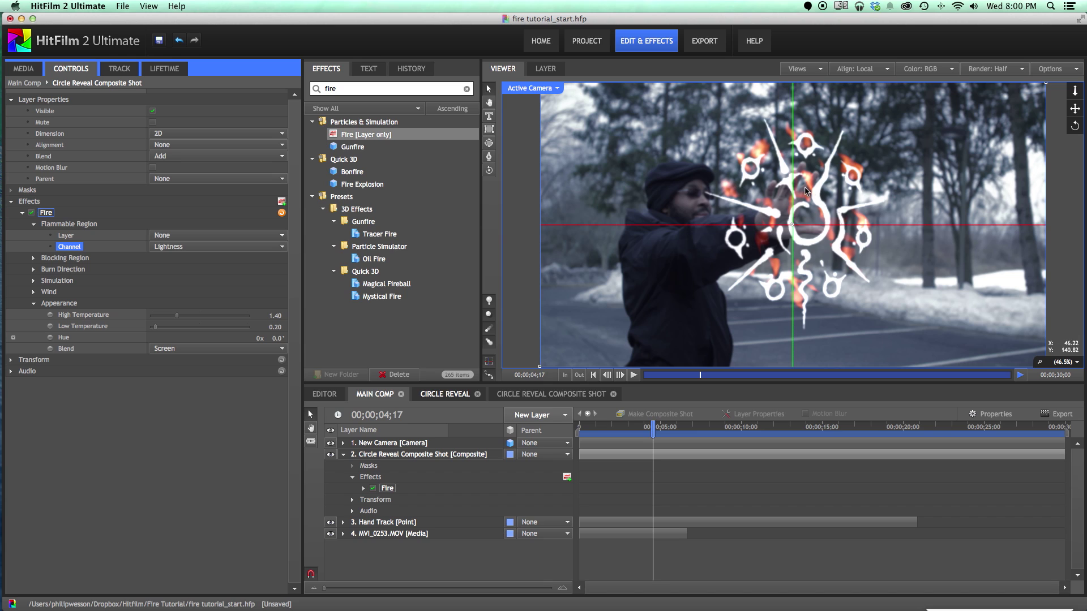
Set the Fire effect's Low Temperature to 0.00, Source Scale to about 1.72 and Source Variation to about 5.40.
click(151, 328)
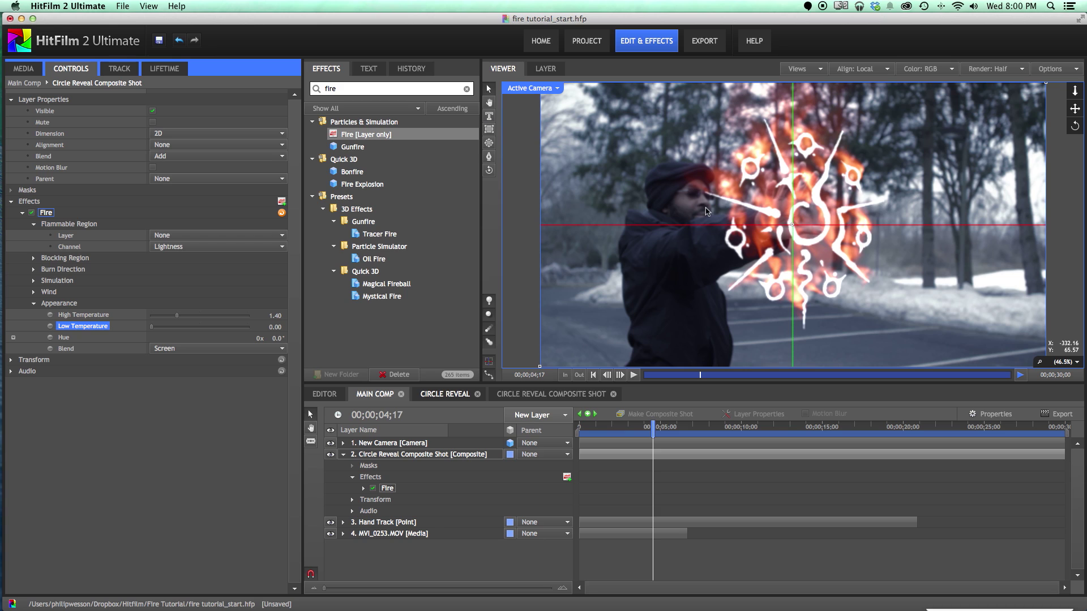
click(33, 282)
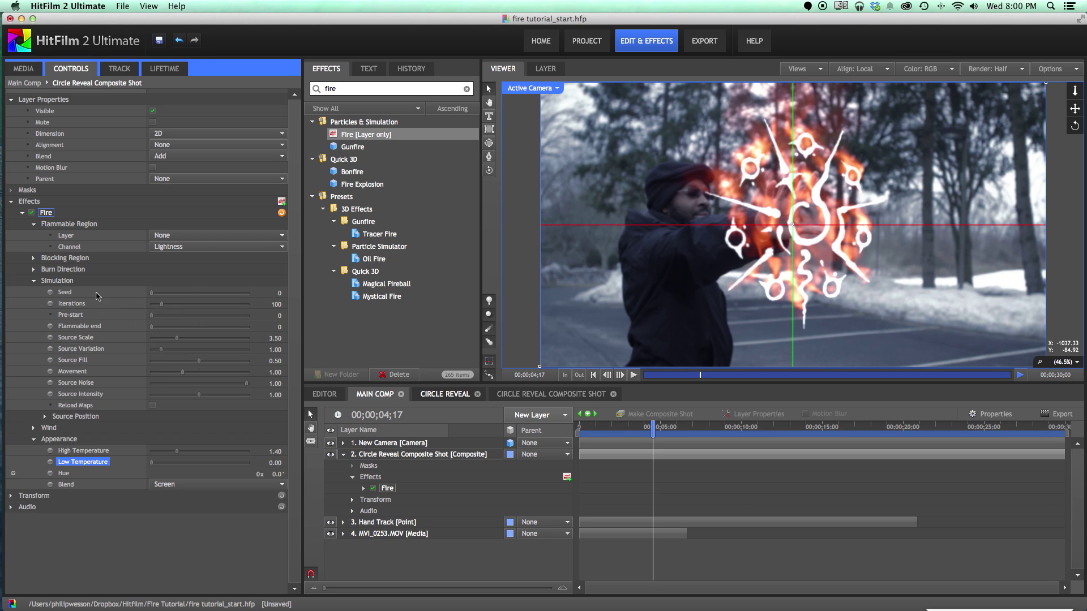
click(161, 338)
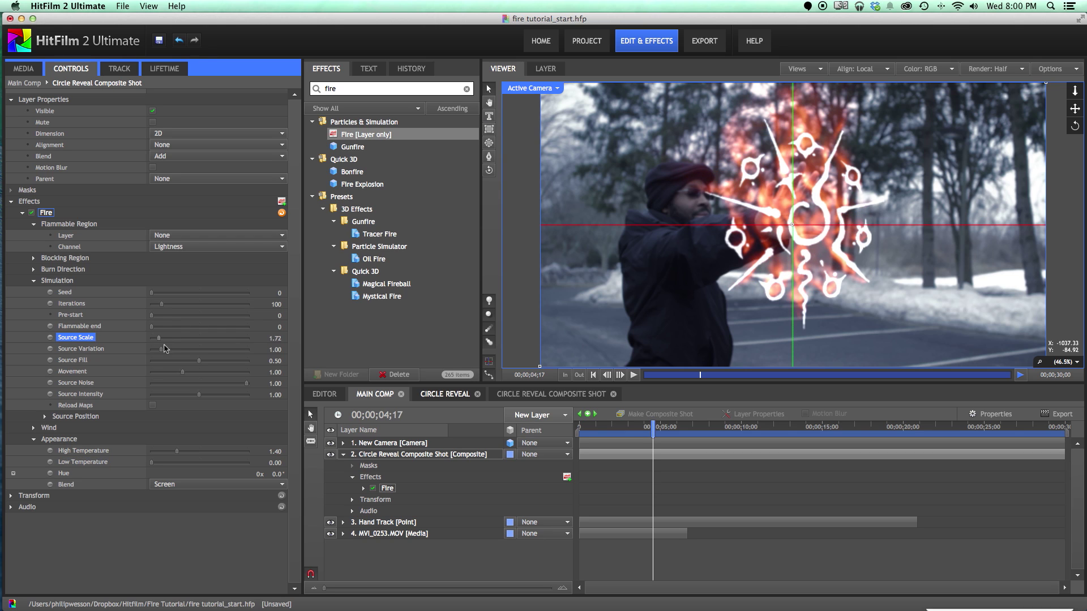
click(204, 350)
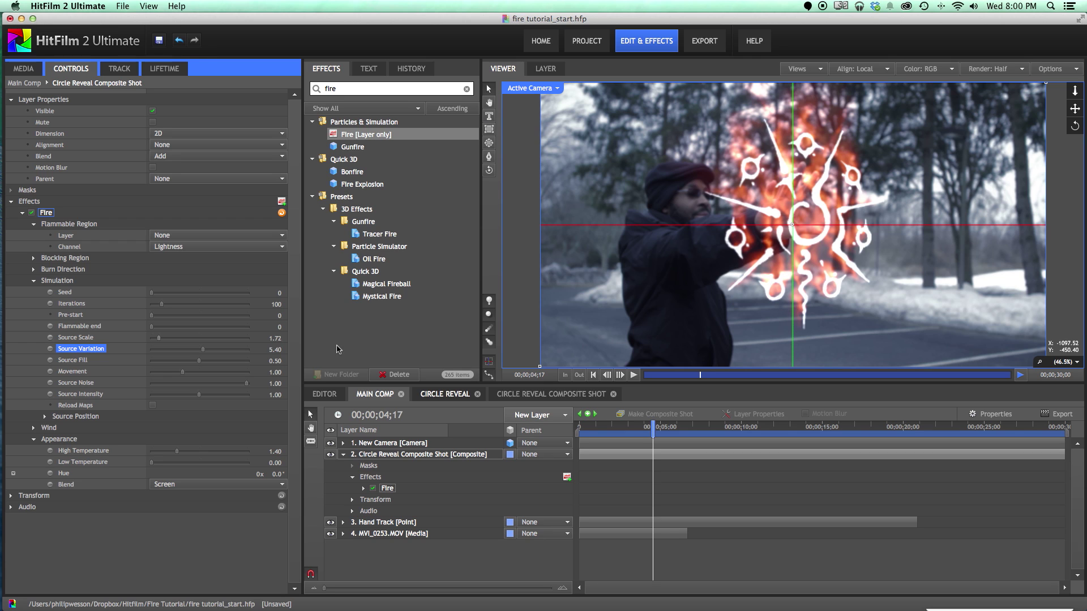
Set the Blend in the Fire effect's Appearance settings to Add.
click(489, 364)
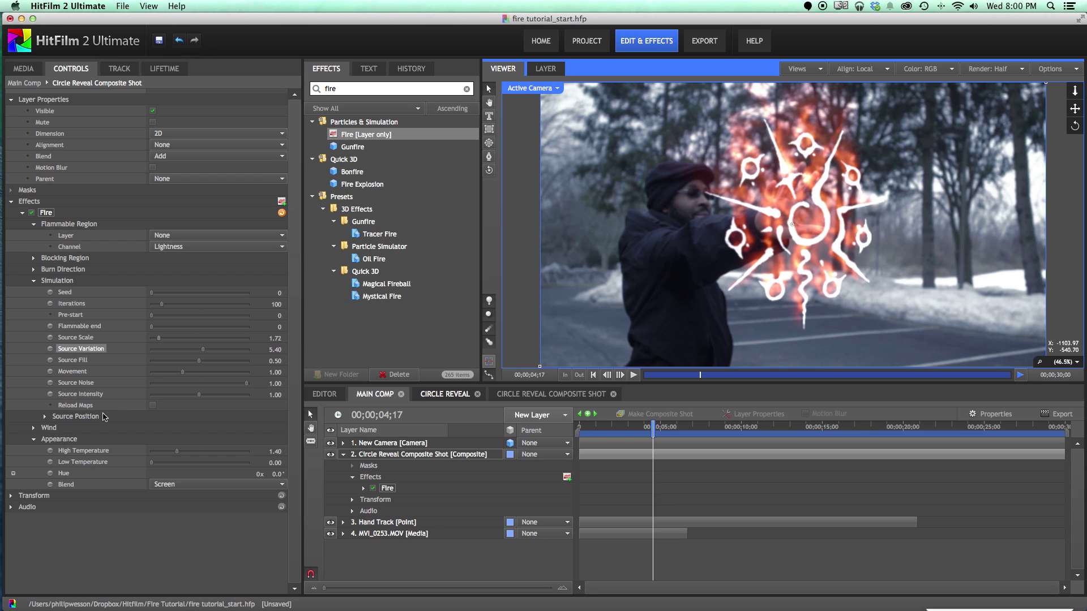
click(208, 484)
click(190, 385)
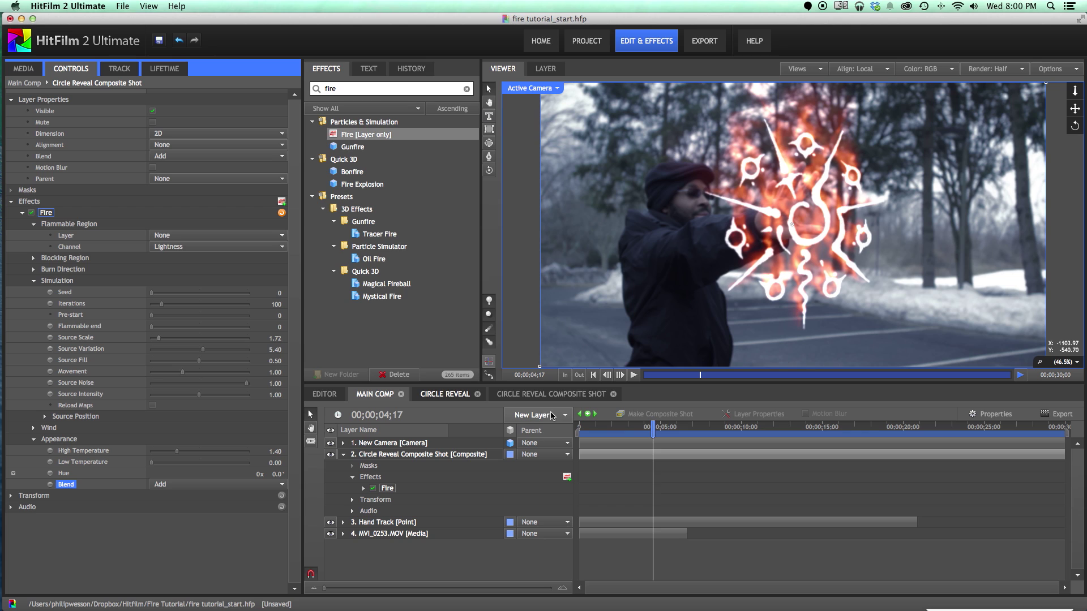
Scrub through the first two seconds of Main Comp to check how the burning circle is revealed.
click(452, 455)
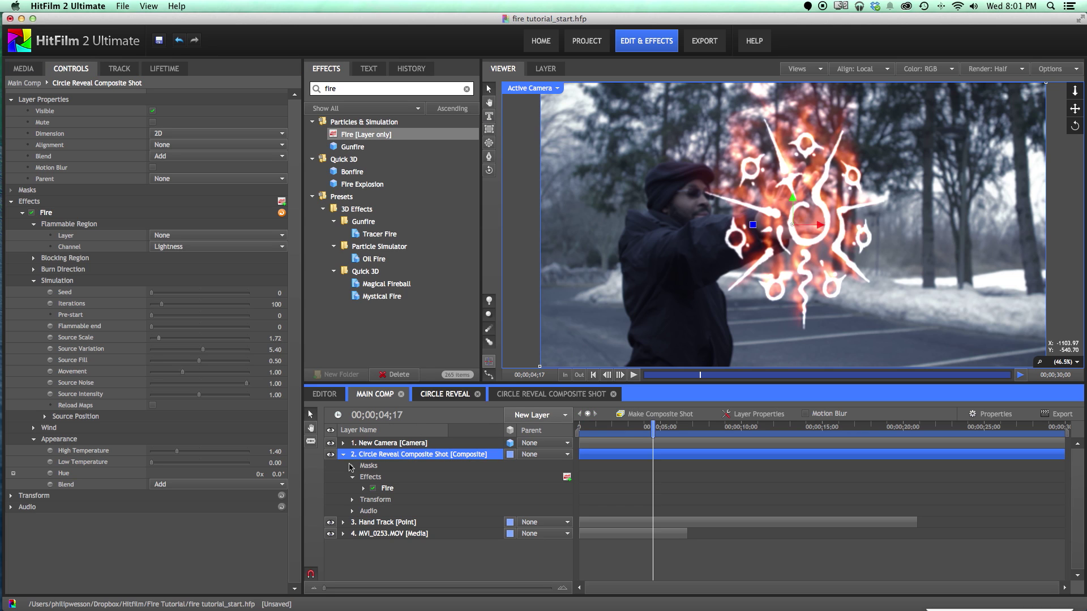
right_click(379, 458)
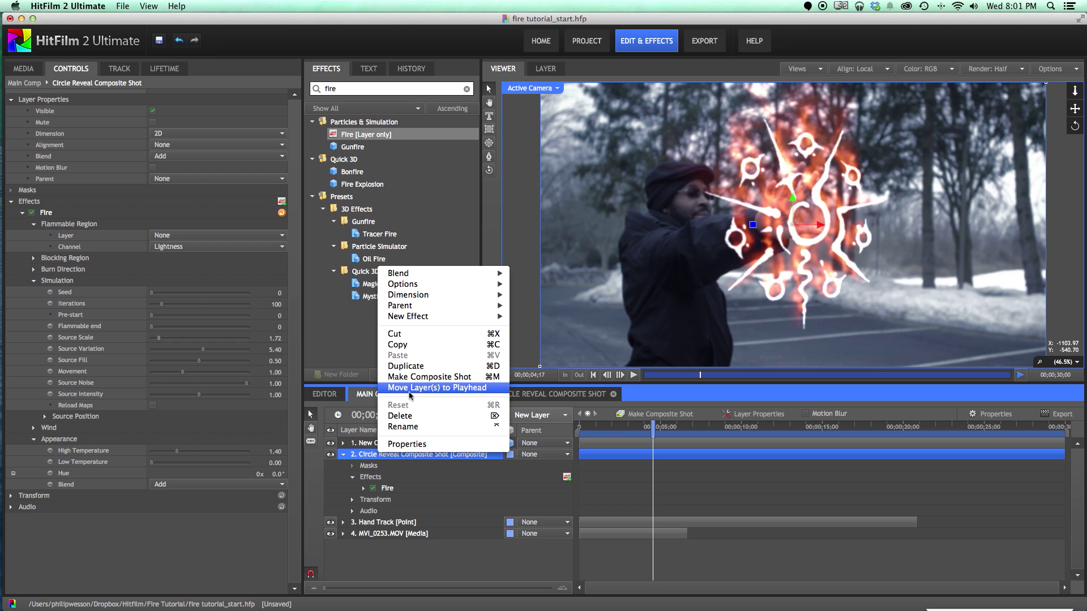
click(589, 433)
click(593, 428)
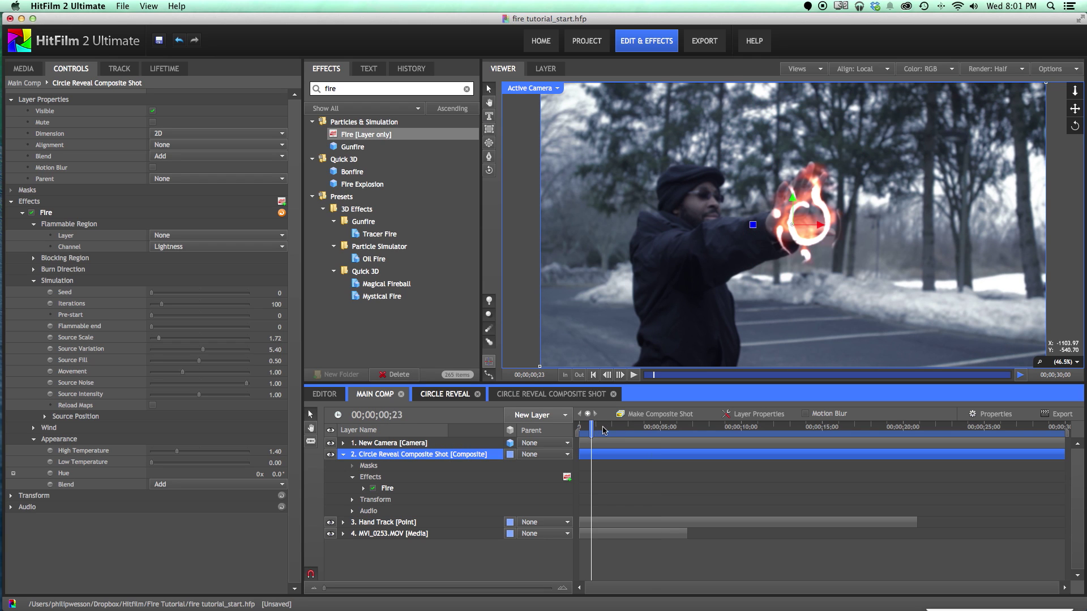
drag(615, 428, 626, 429)
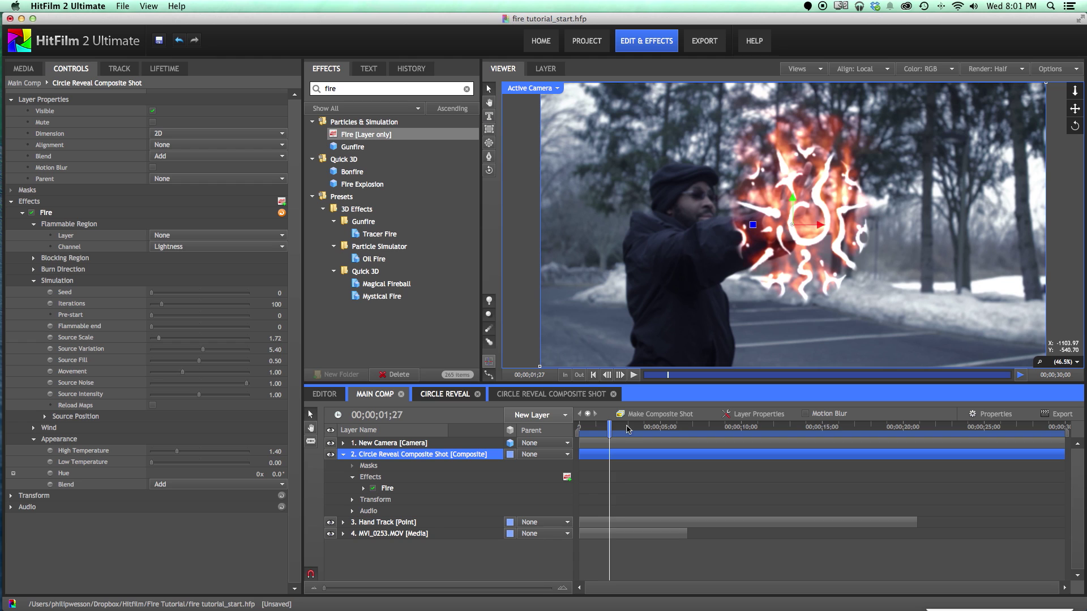
click(590, 428)
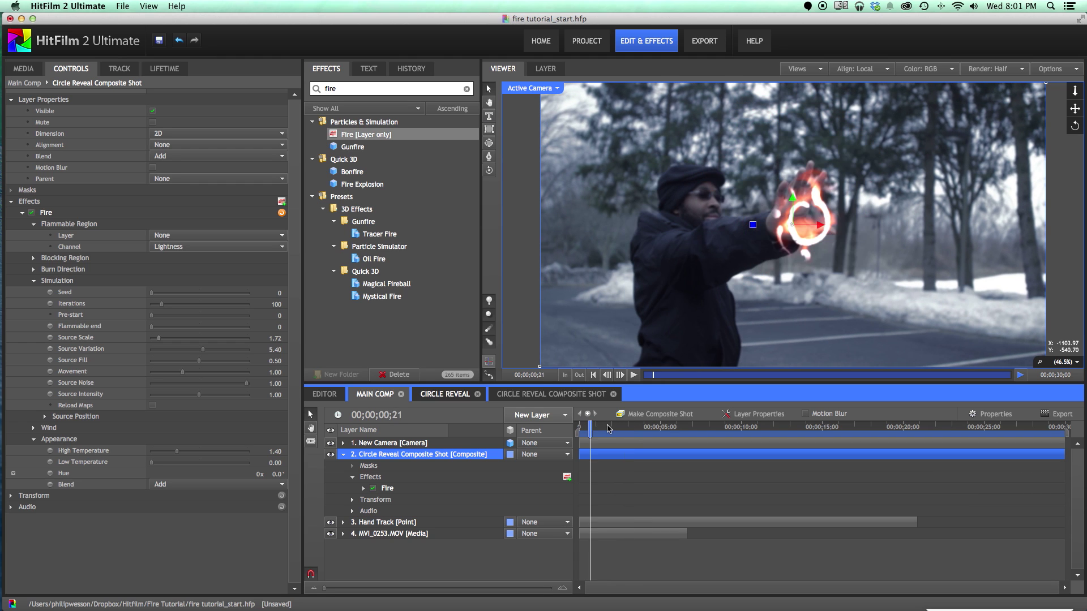
click(608, 425)
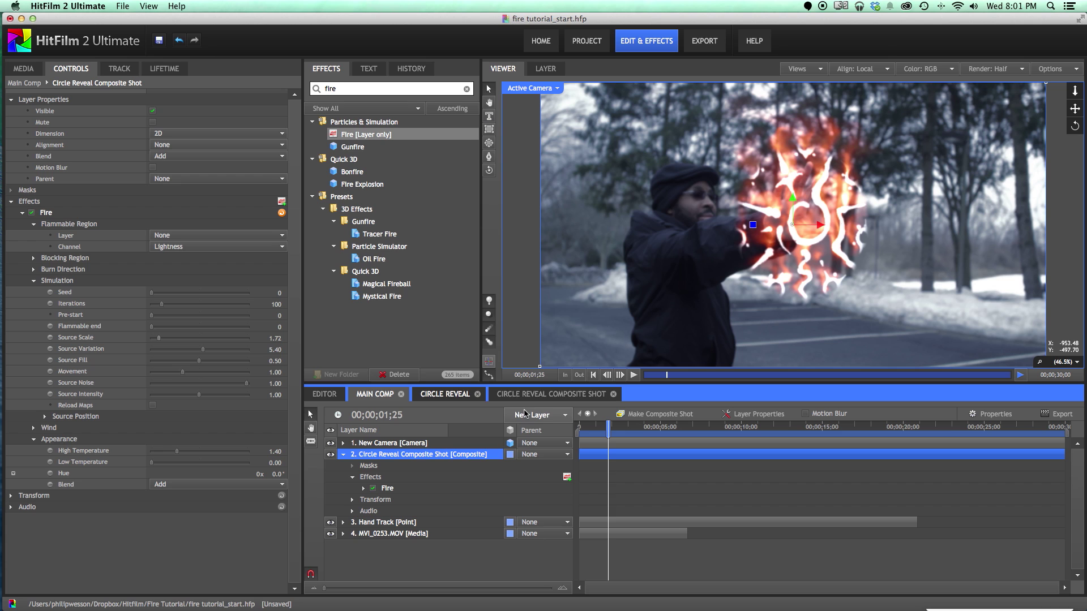
Convert the Circle Reveal Composite Shot layer into a new composite shot, moving its masks, effects and transform properties with the layer.
right_click(455, 457)
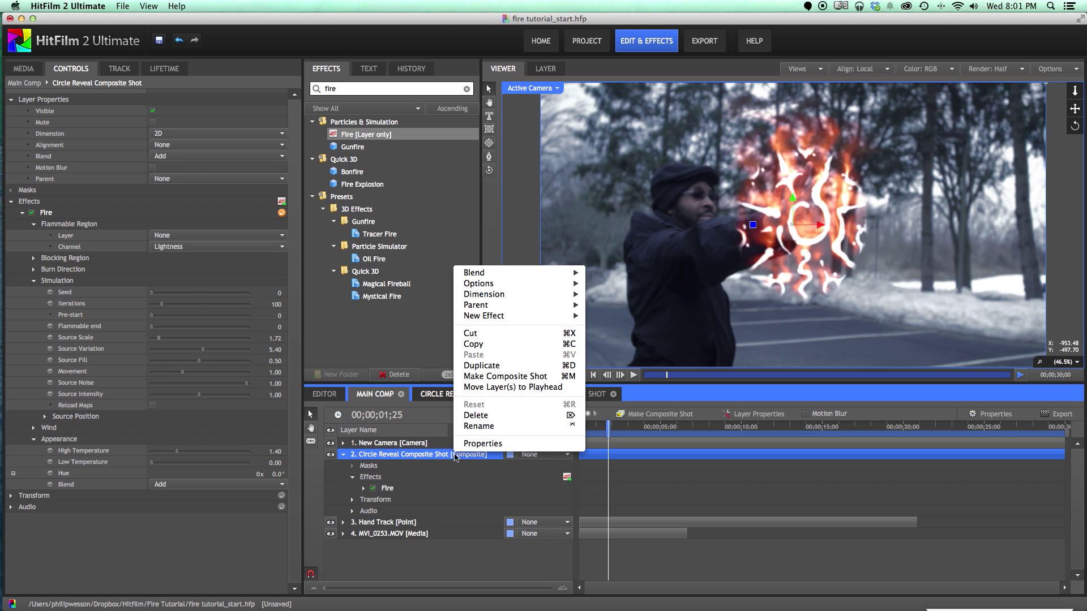
click(507, 377)
click(611, 243)
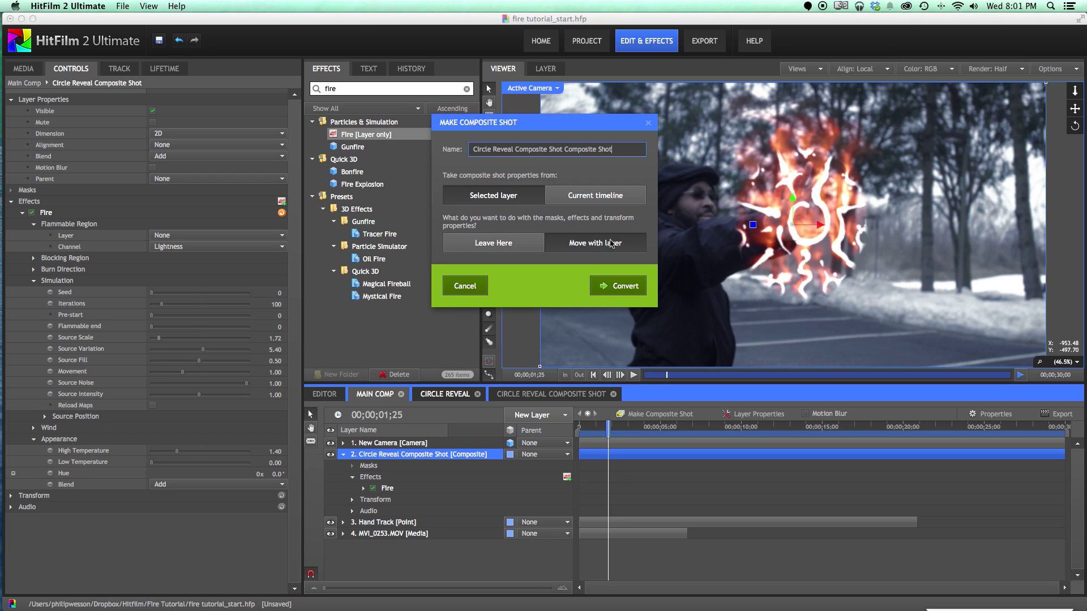
click(602, 287)
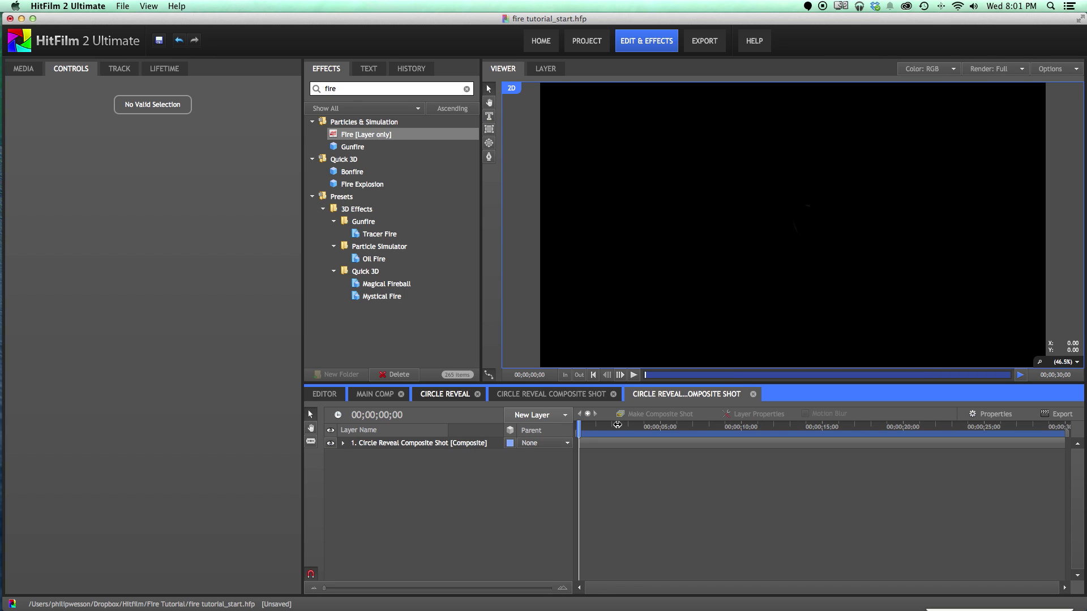
At 00;00;02;11 in the new composite shot, switch off the layer's Fire effect and duplicate the layer.
click(617, 426)
click(462, 446)
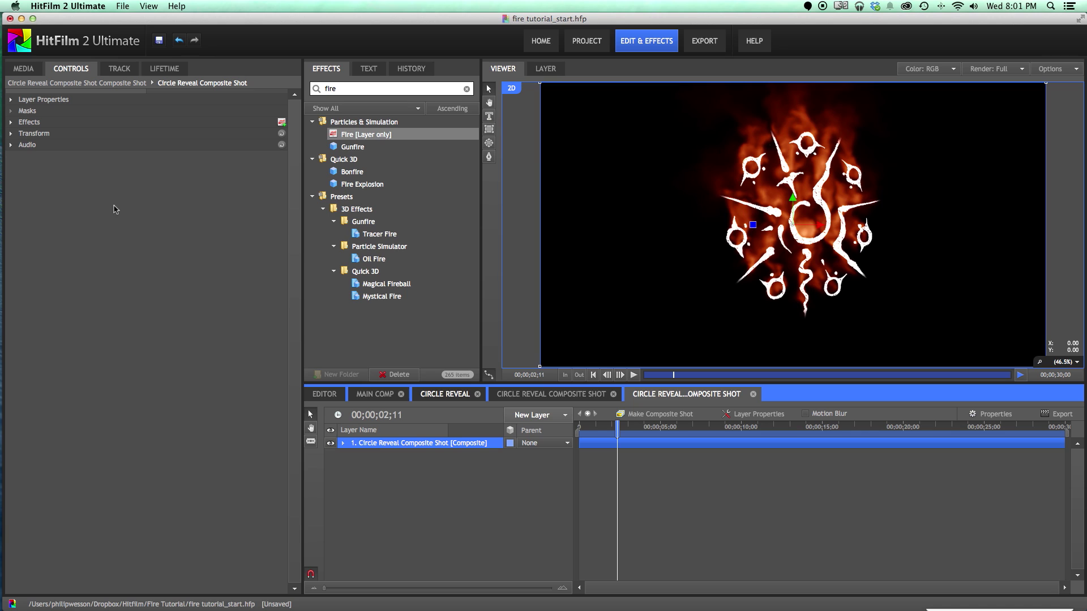
click(343, 443)
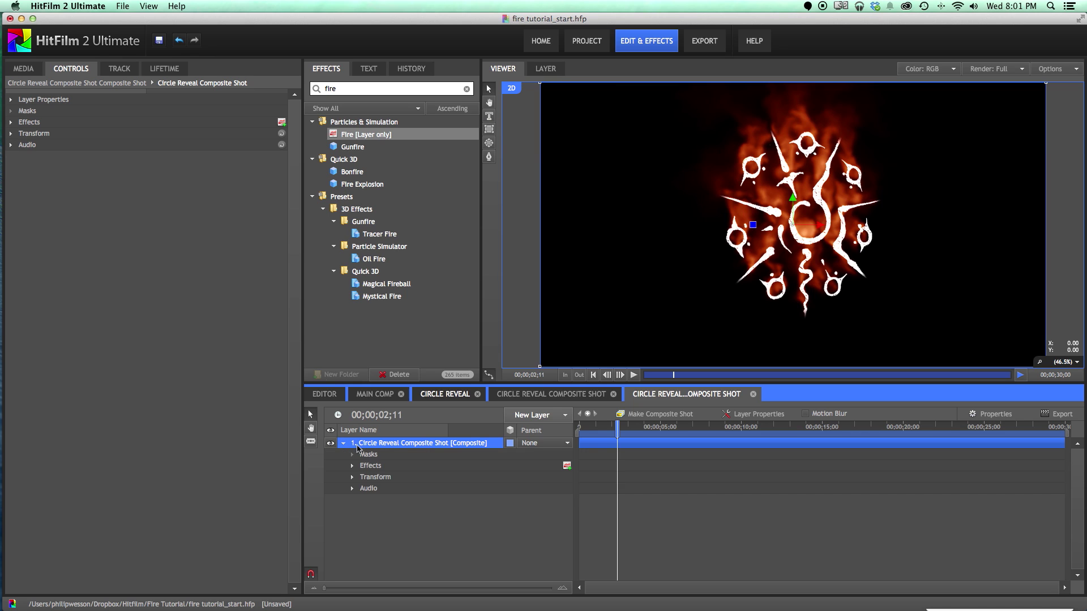
click(12, 123)
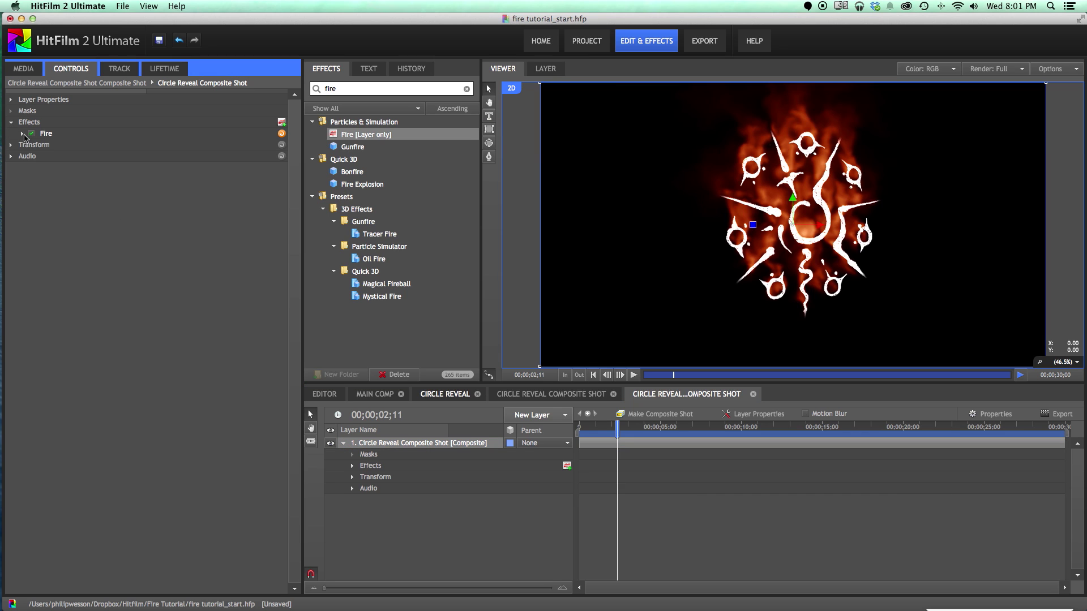
click(32, 134)
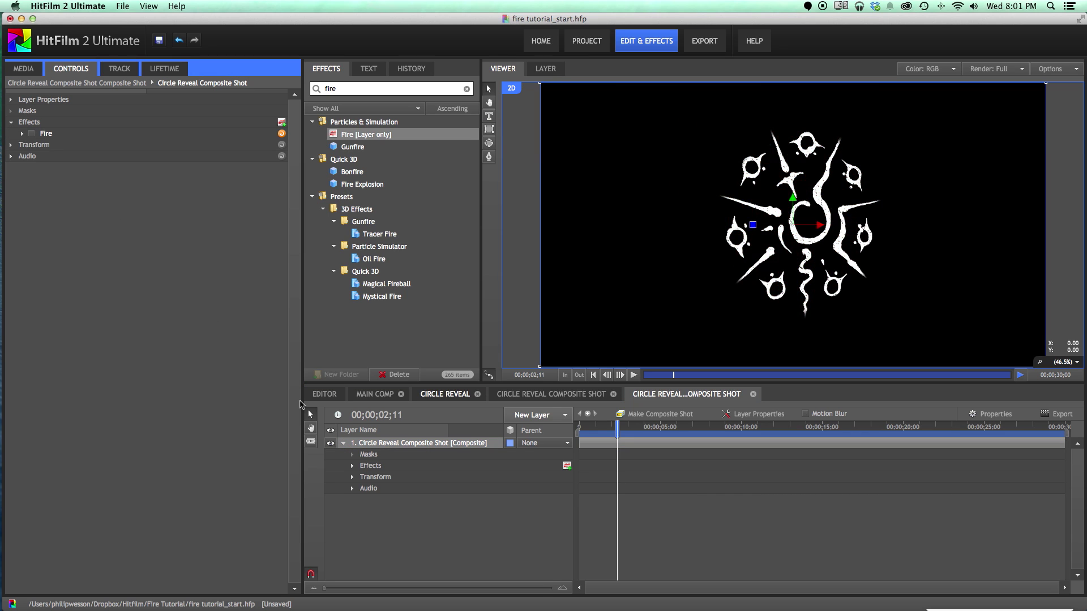
click(379, 446)
key(super+d)
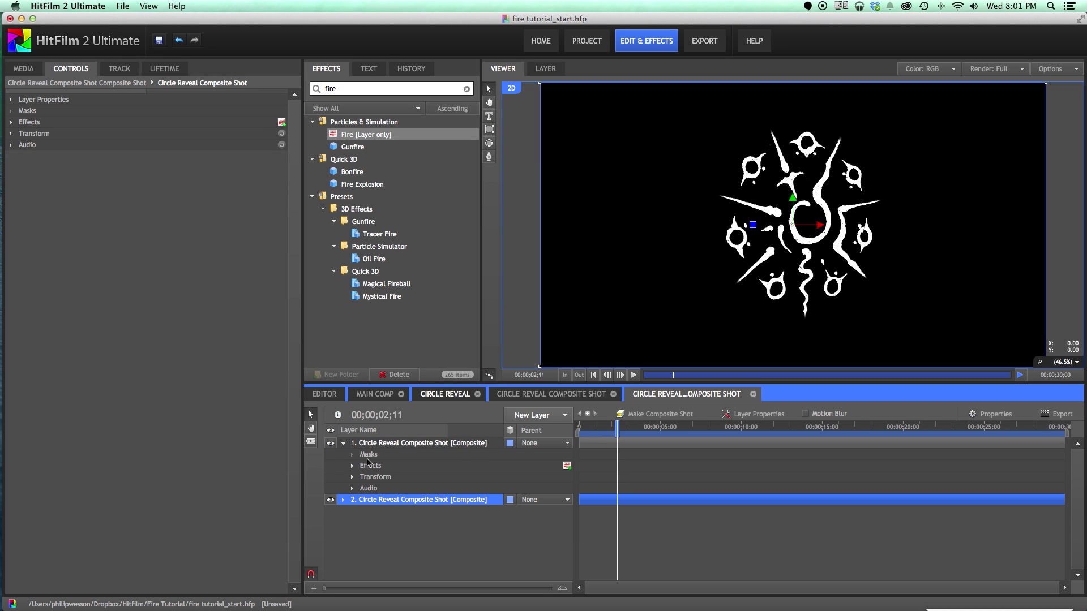
Set the Blend in the upper layer's Fire Appearance settings to Darken and expand its Layer Properties.
click(376, 447)
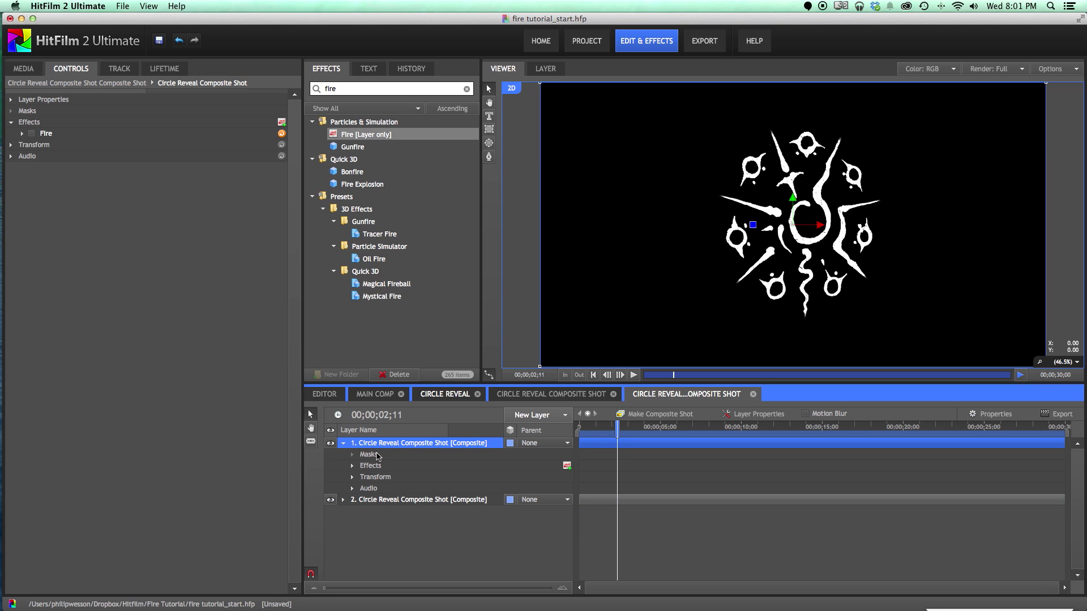
click(22, 134)
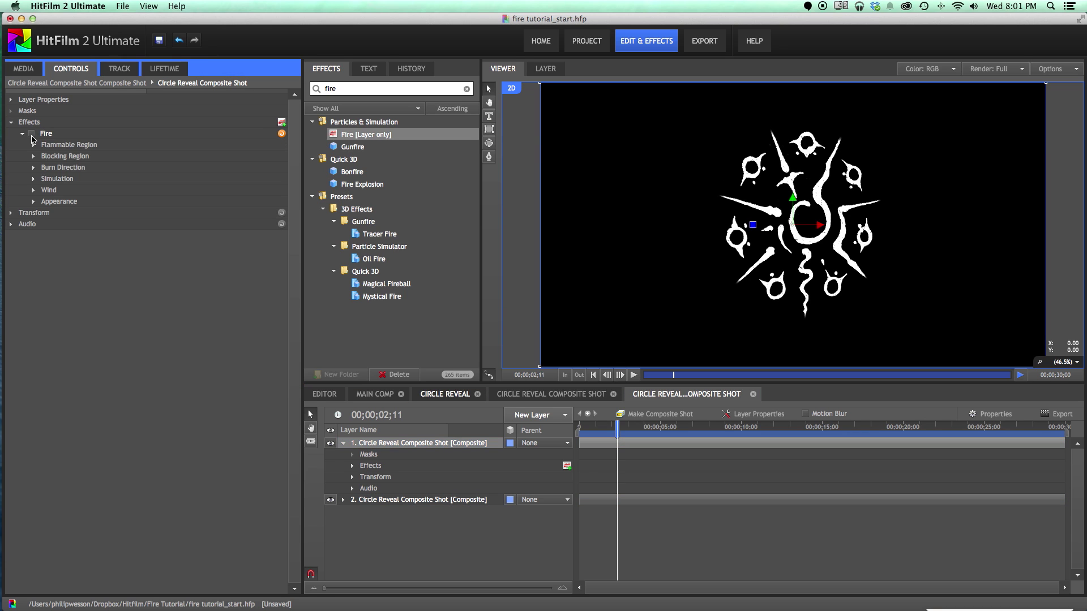
click(33, 202)
click(190, 248)
key(Escape)
click(190, 267)
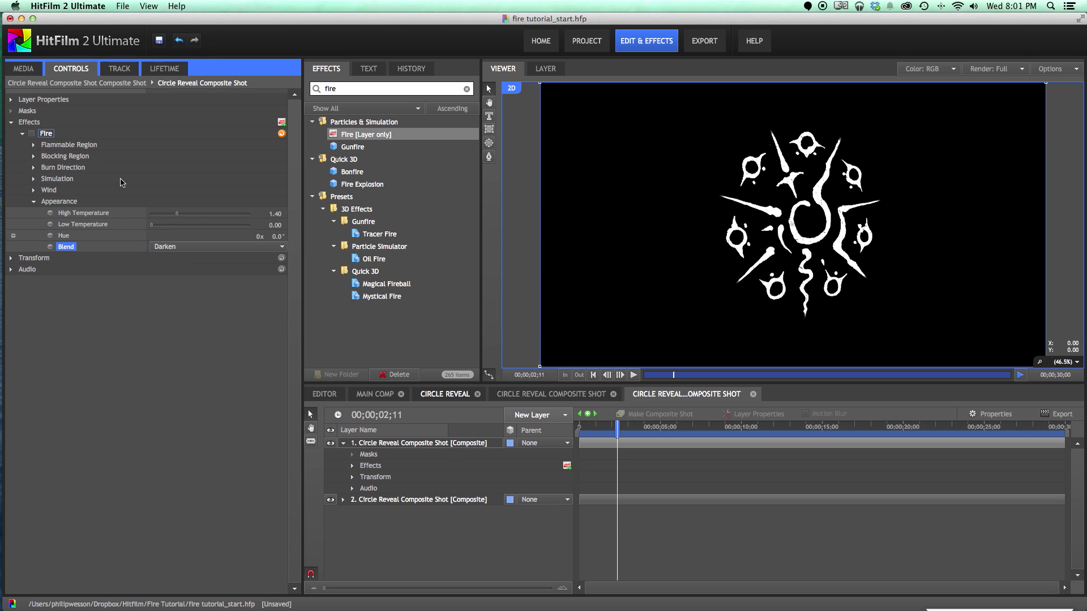
click(10, 100)
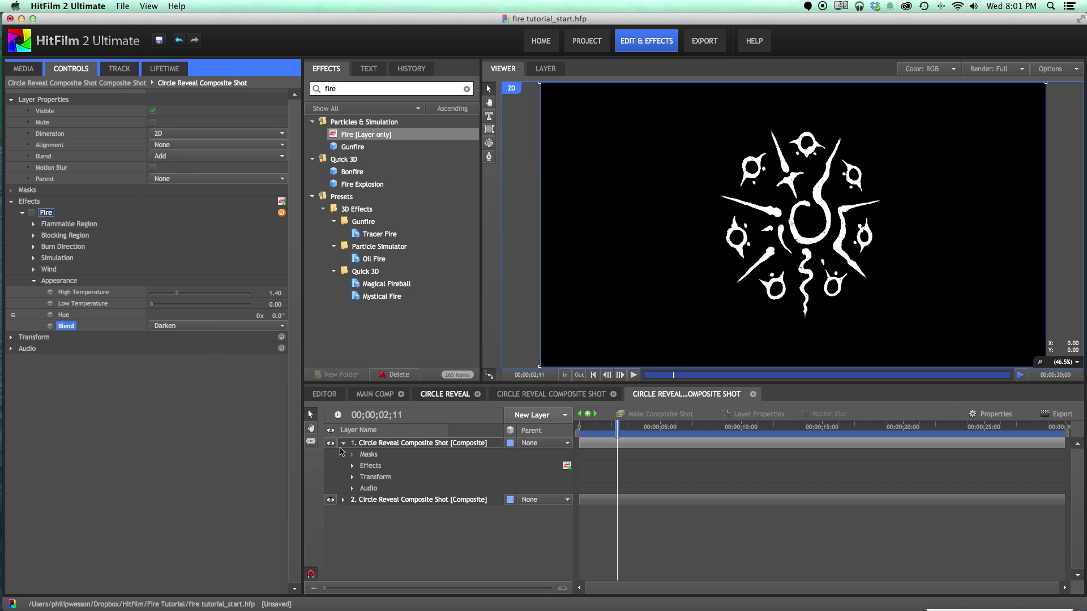
Switch on the lower layer's Fire effect and set the Blend in its Appearance settings to None.
click(365, 501)
click(23, 134)
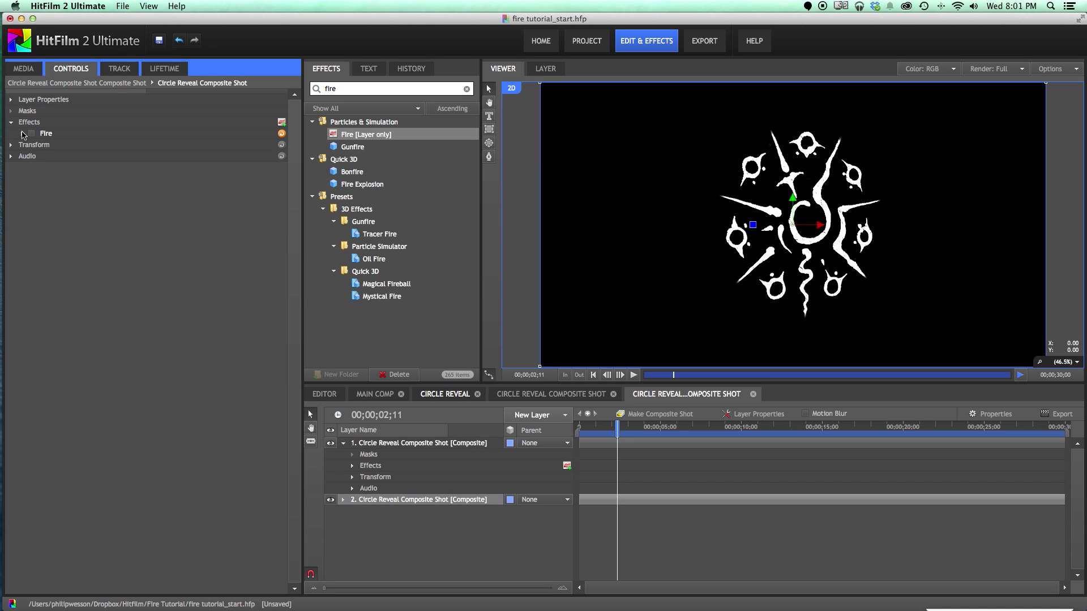
click(22, 135)
click(24, 136)
click(32, 134)
click(22, 133)
click(33, 202)
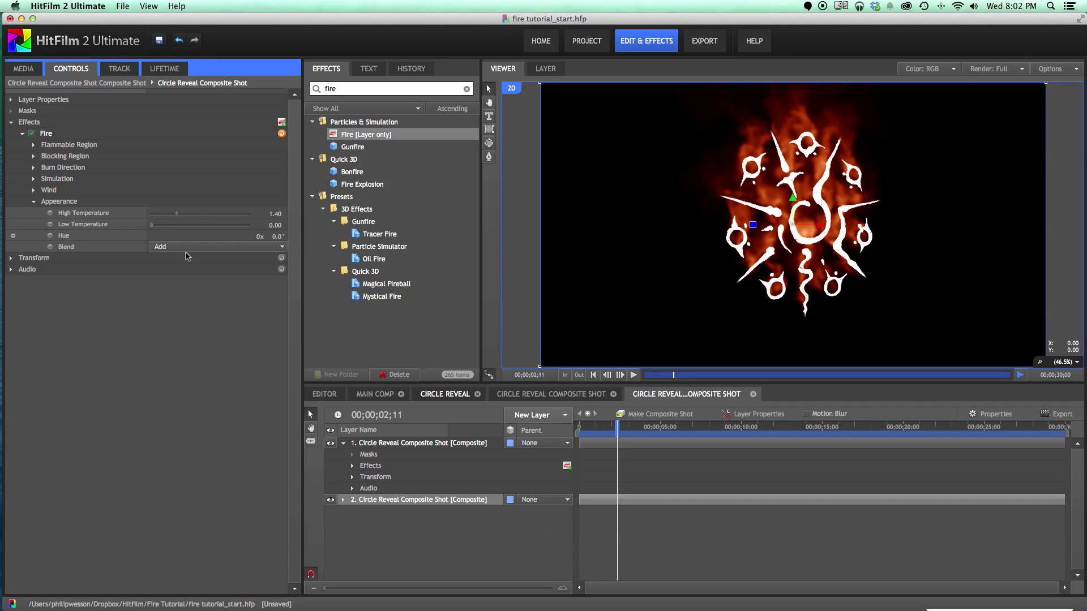
click(187, 249)
click(175, 230)
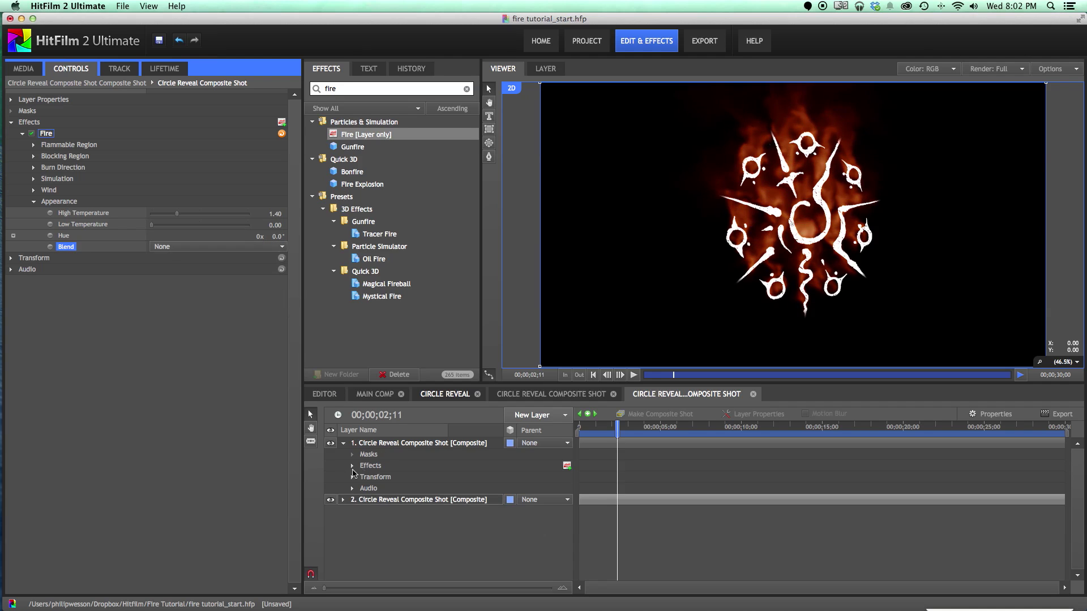
Hide the upper layer to examine the lower layer's fire on its own, and show the upper layer again.
click(380, 446)
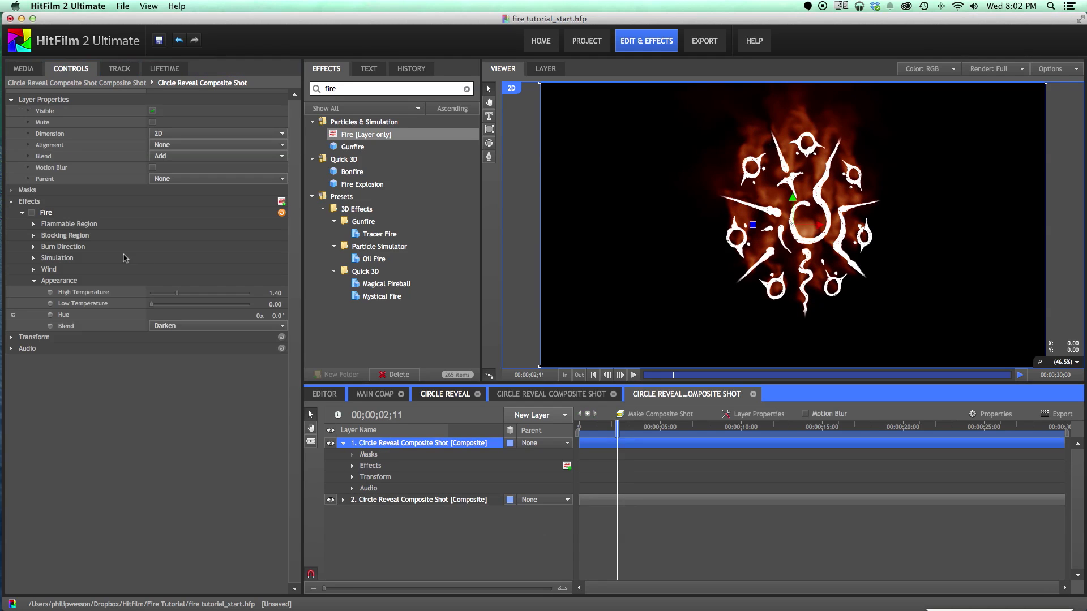
click(158, 328)
click(124, 459)
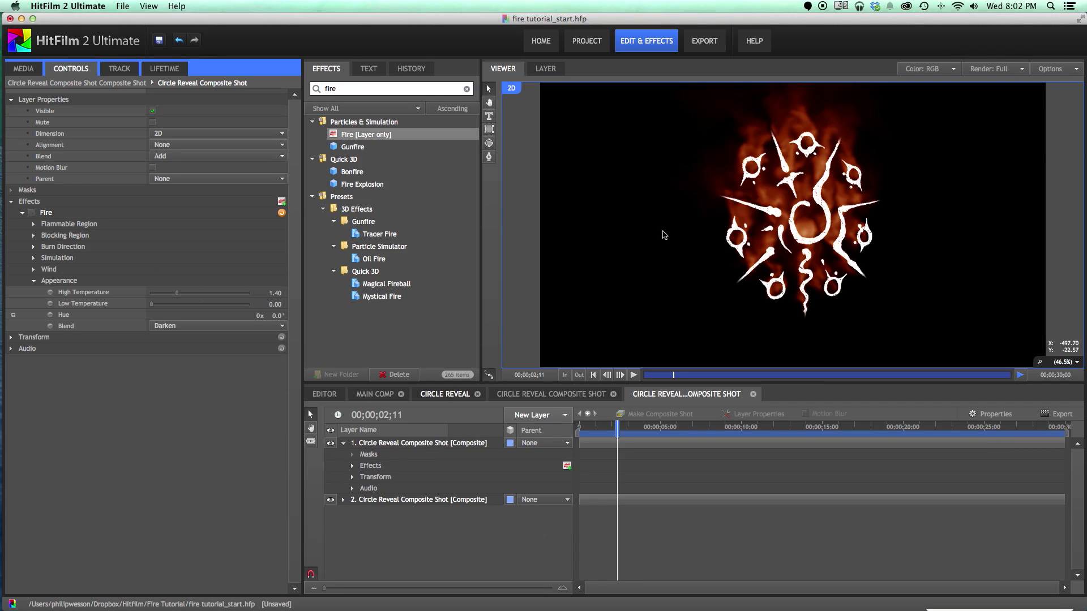
click(338, 446)
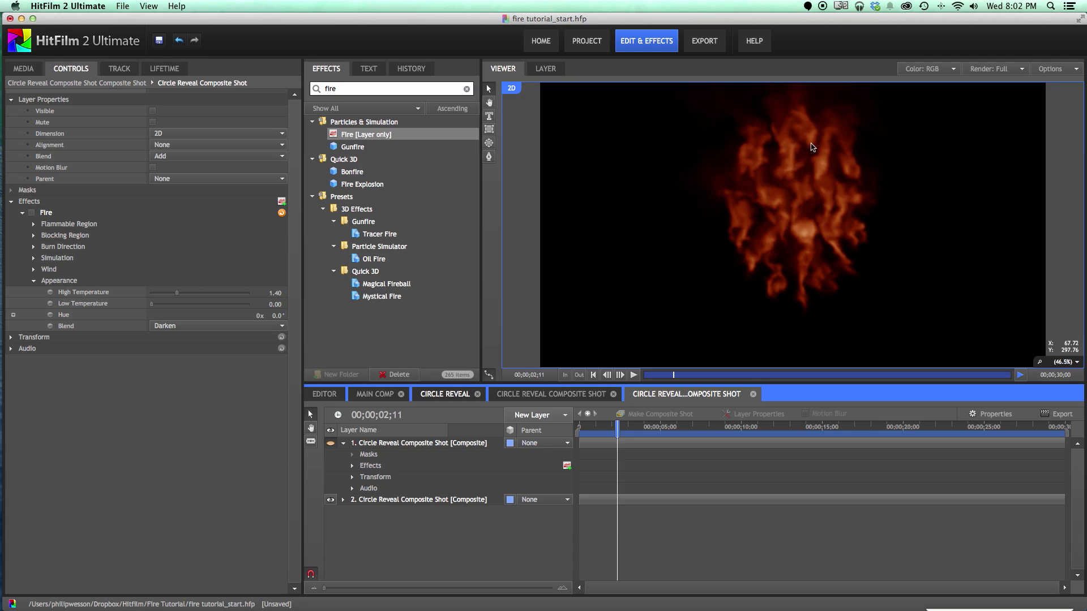
scroll(822, 168, up, 3)
scroll(821, 170, down, 4)
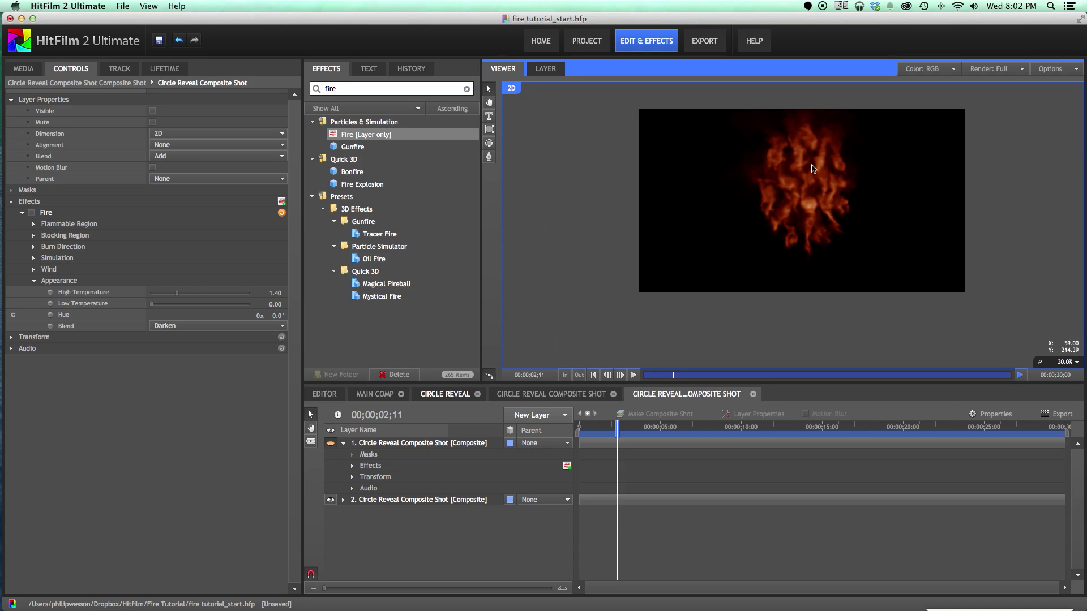
click(1045, 363)
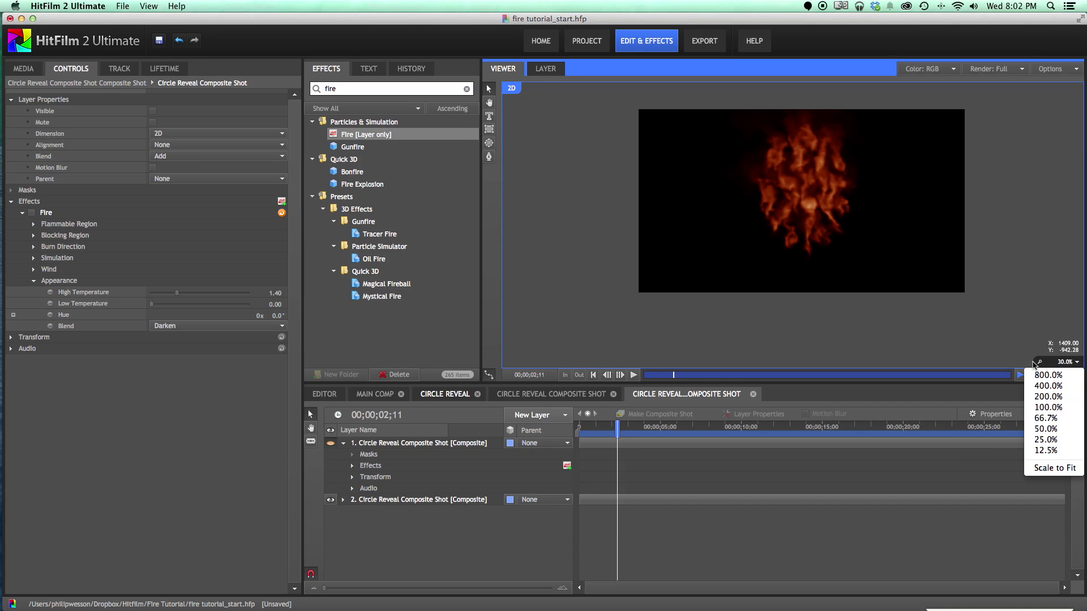
click(1050, 473)
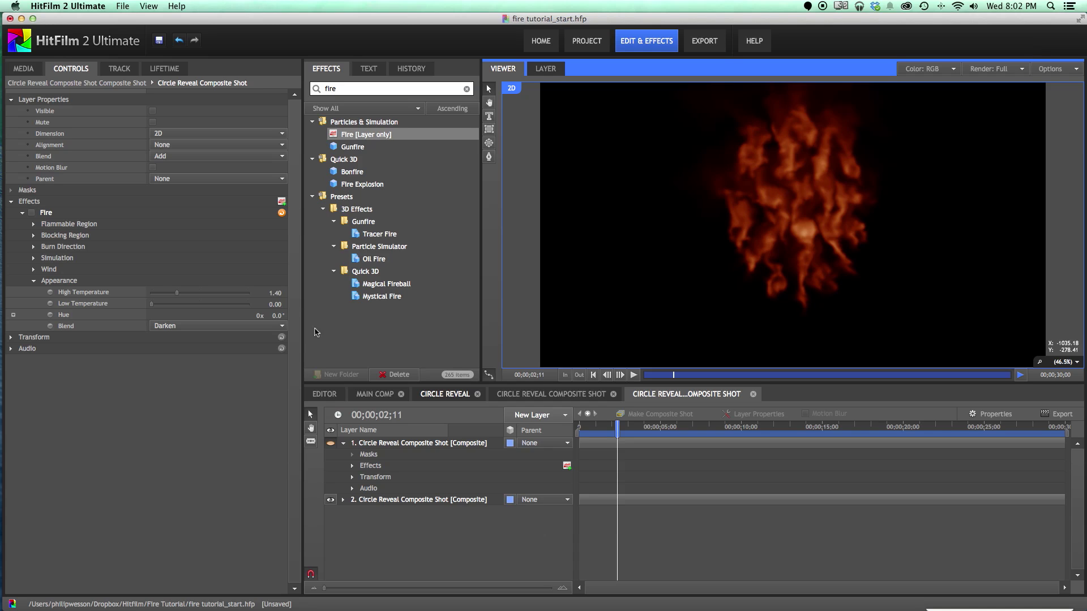
click(371, 444)
click(331, 444)
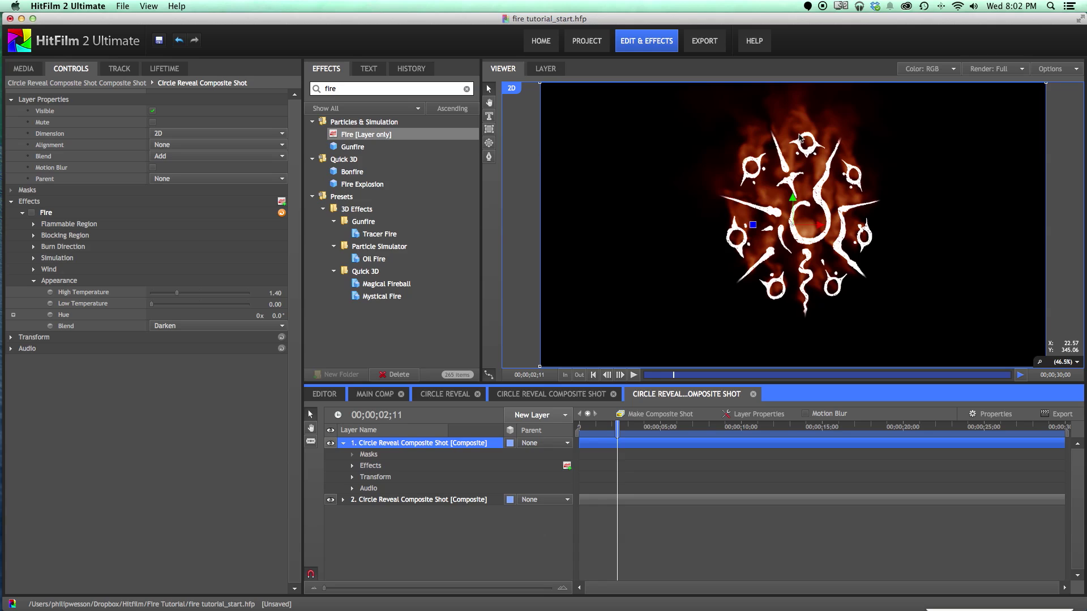
Switch on the Fire effect of the upper Circle Reveal Composite Shot layer.
click(377, 92)
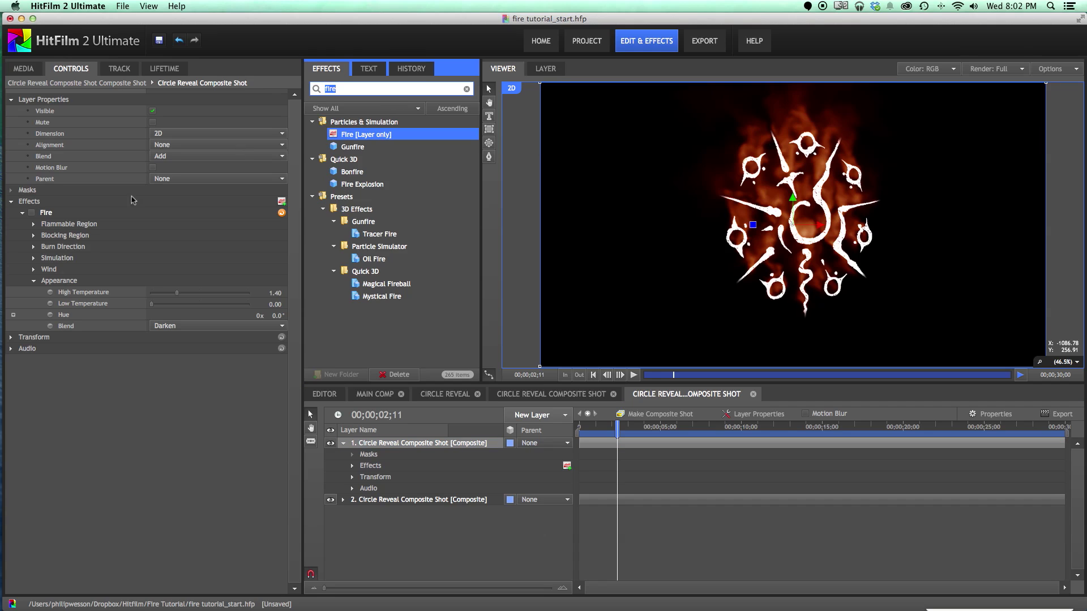
click(32, 215)
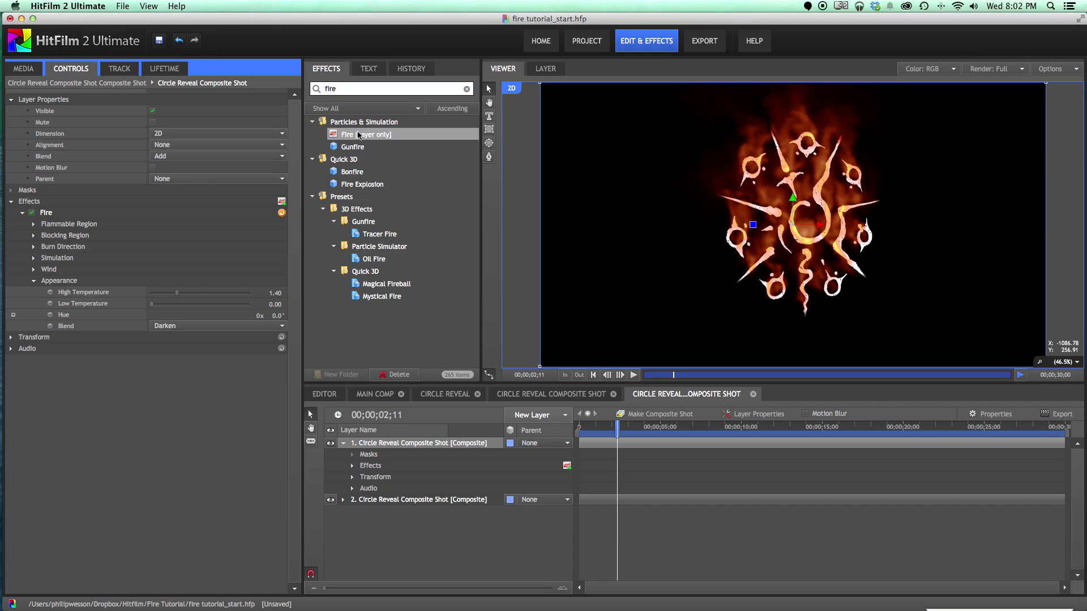
Add a Tint effect after Fire on the upper layer and sample a dark flame orange (0.5, 0.2, 0.0) for Map White To.
click(351, 91)
text(tint)
drag(346, 135, 55, 337)
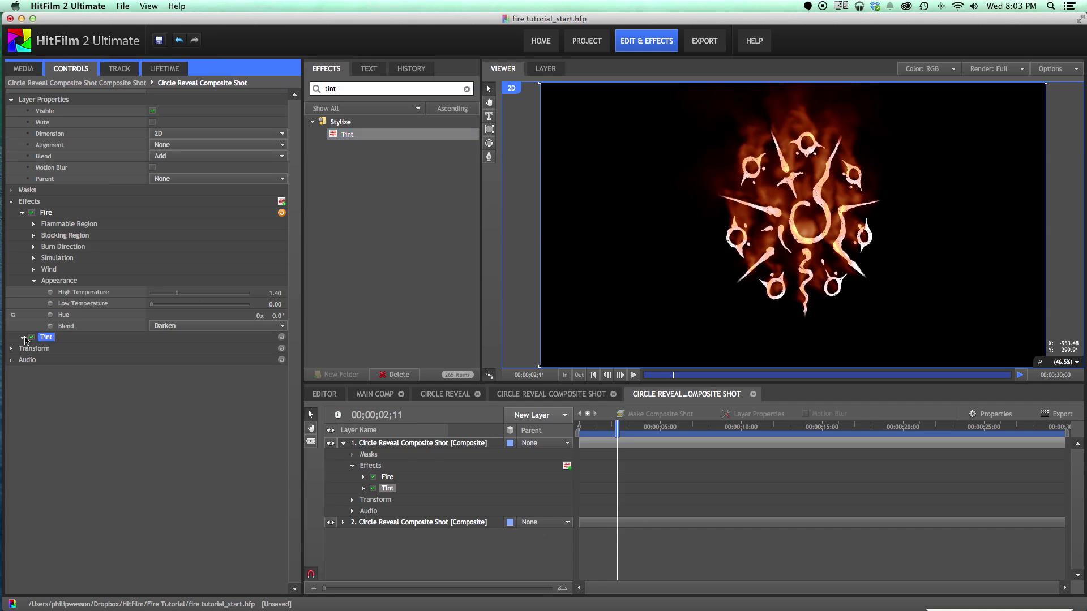
drag(155, 371, 747, 146)
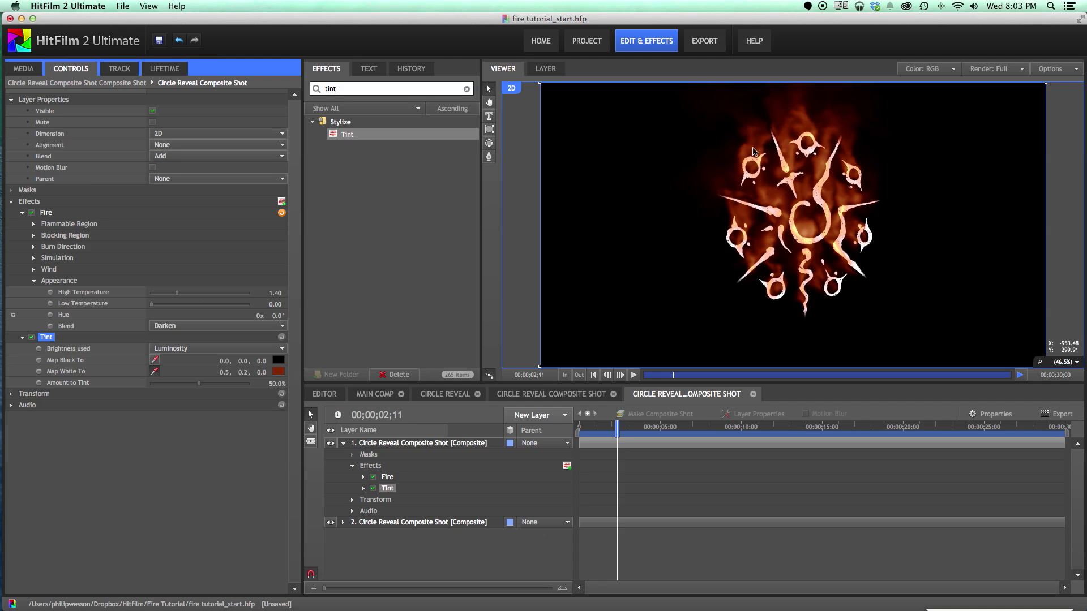
drag(752, 151, 760, 166)
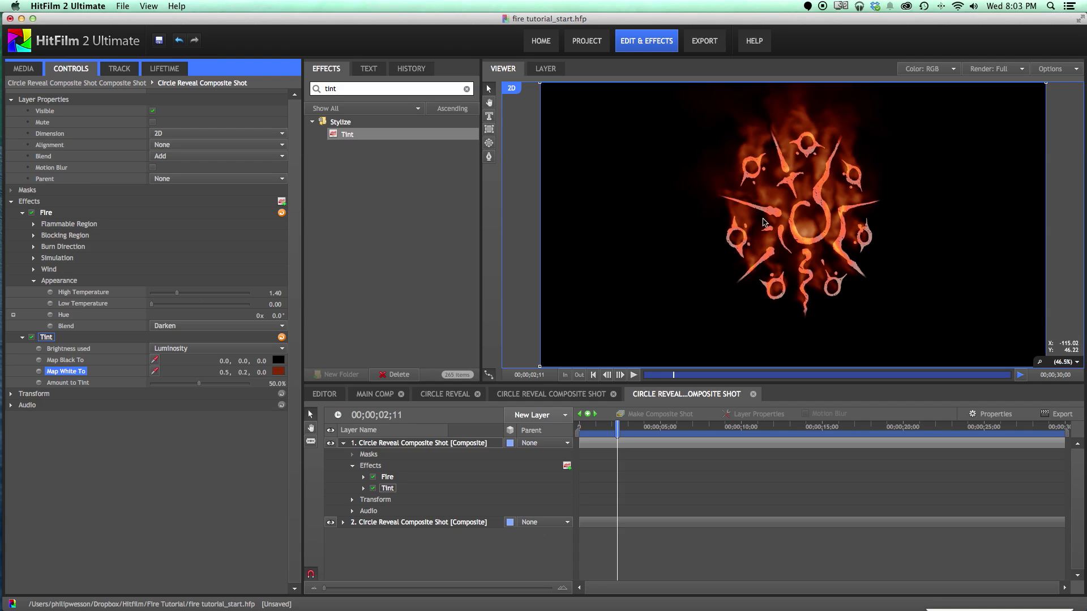
Find the Blur effect and add it after Tint on the upper layer.
click(392, 126)
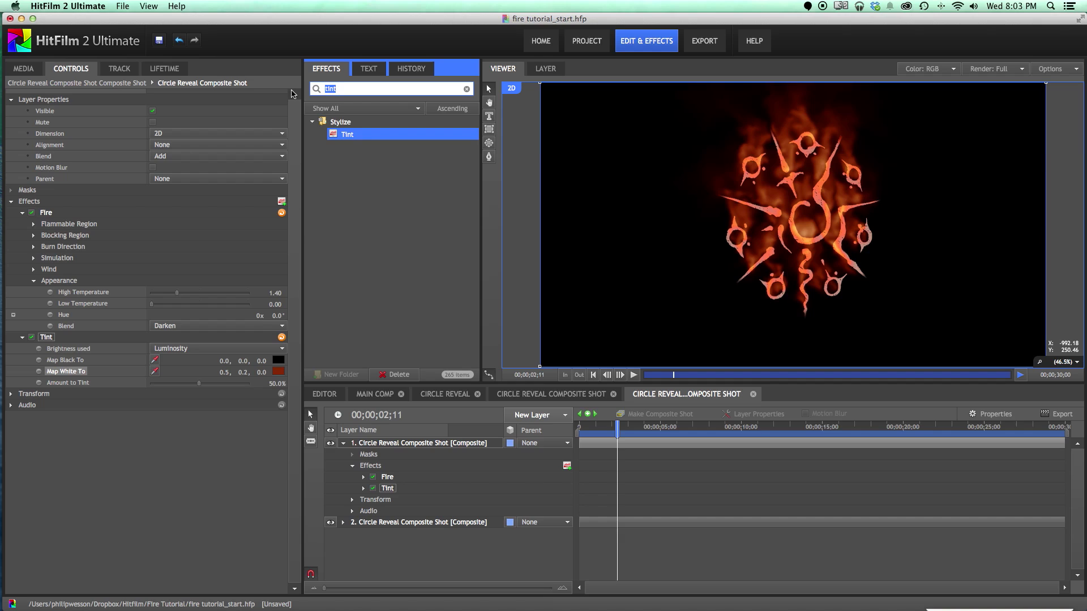
text(blur)
click(351, 160)
drag(352, 159, 152, 376)
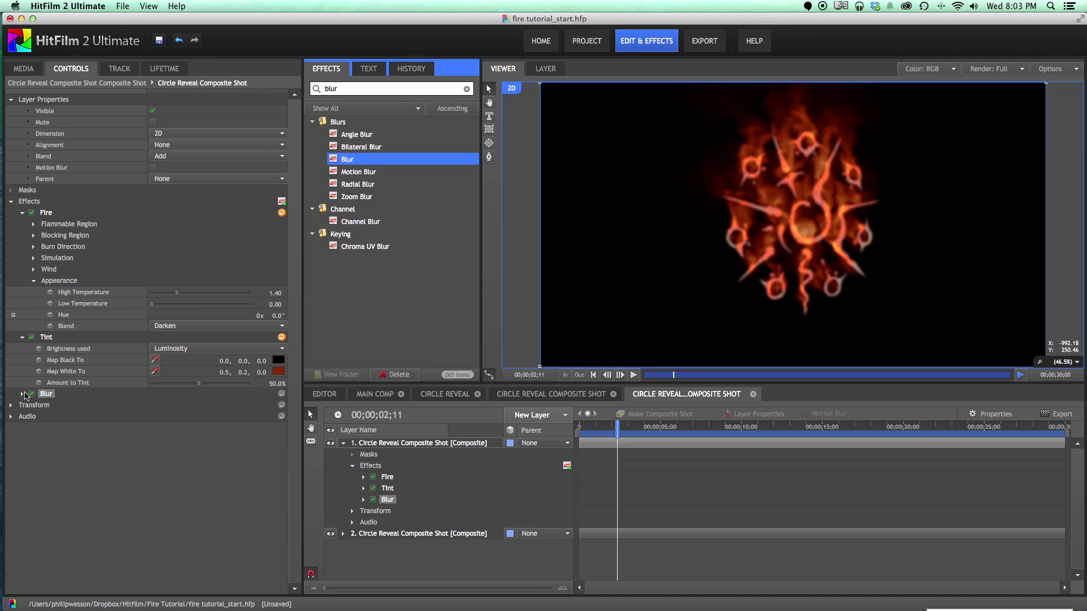
Set the radius of the upper layer's Blur effect to 2 px.
click(22, 394)
click(267, 405)
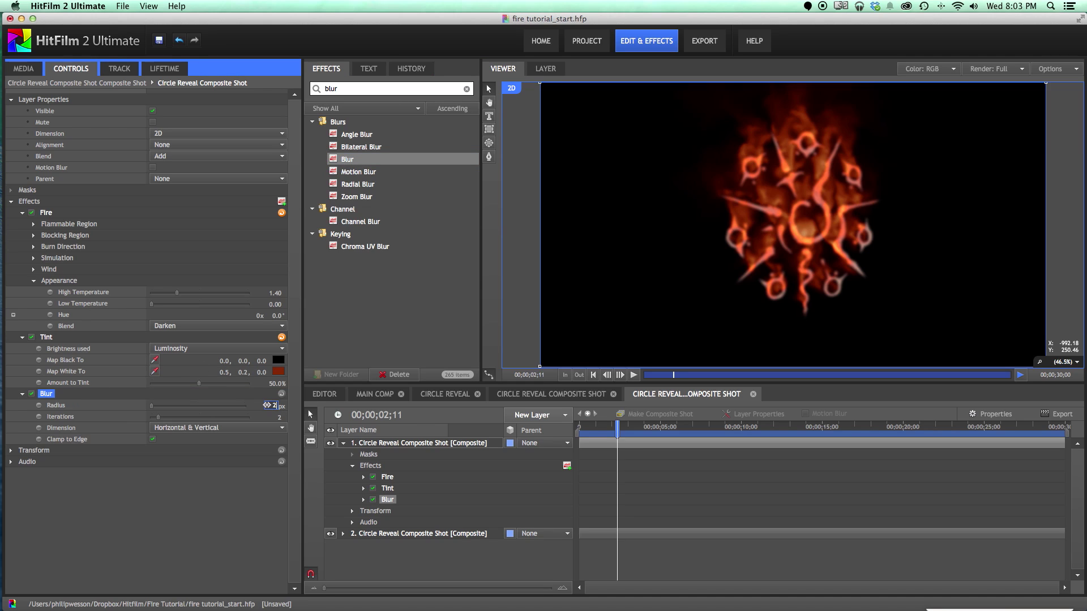
key(Return)
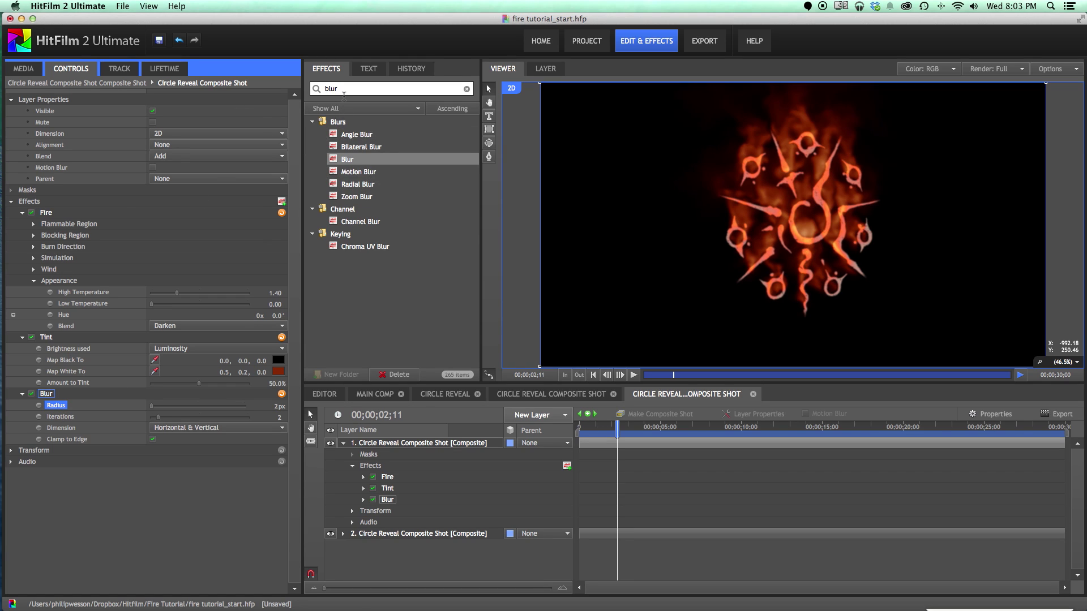
double_click(358, 89)
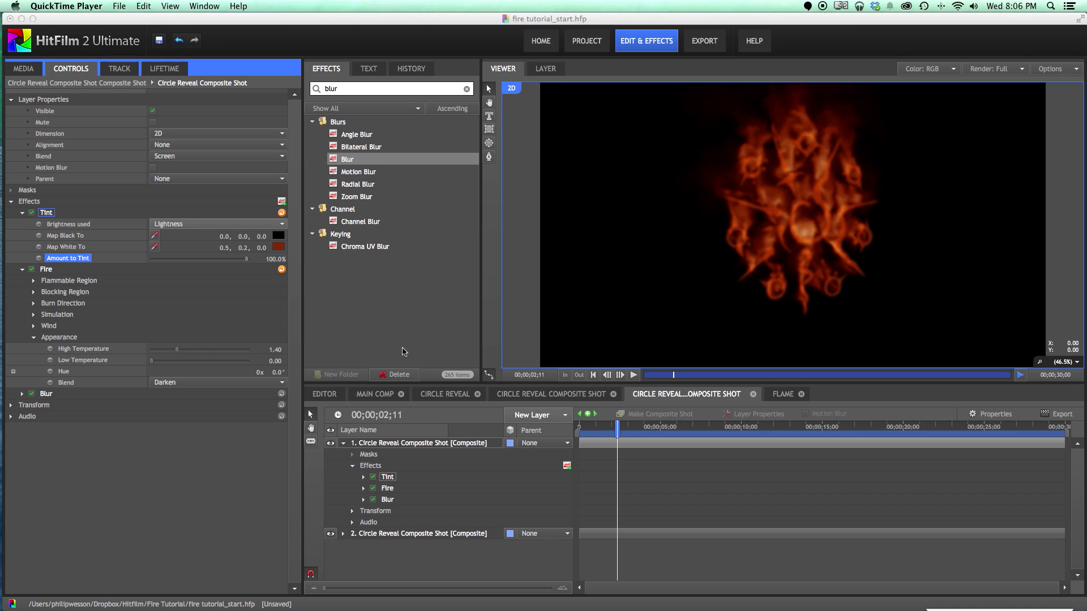
Rename the upper Circle Reveal Composite Shot layer as Circle Outline.
click(422, 446)
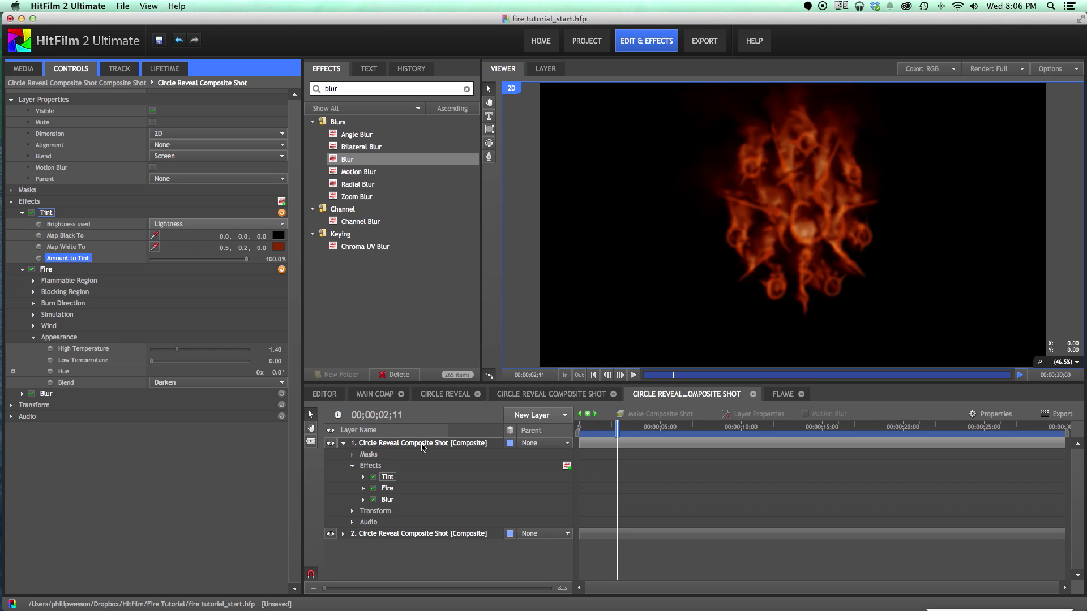
click(431, 446)
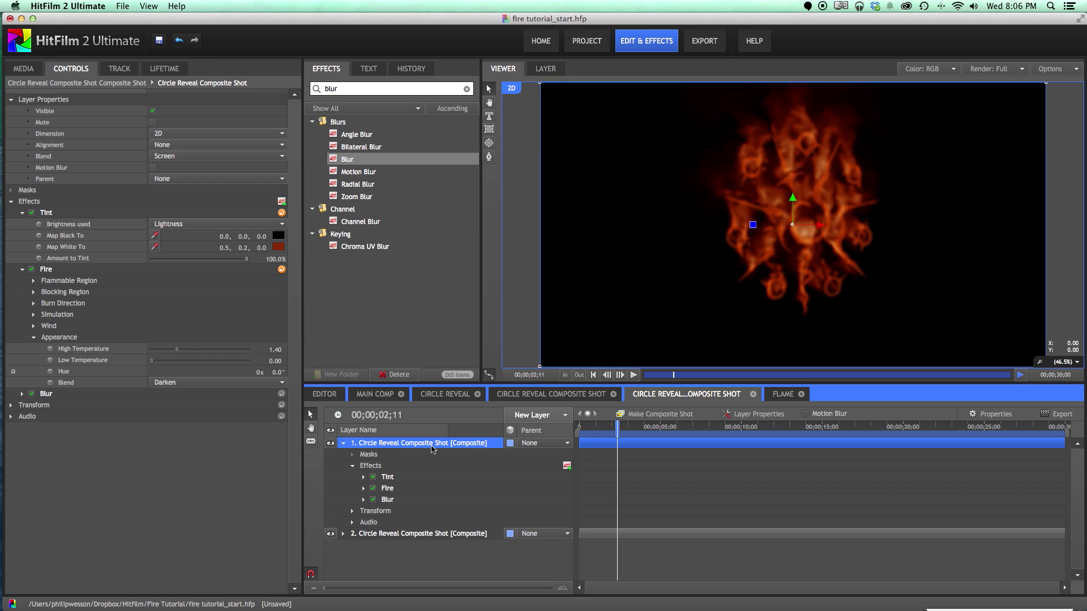
double_click(433, 445)
text(Circle Outline)
key(Return)
Rename the lower Circle Reveal Composite Shot layer as Circle Fire.
click(409, 534)
double_click(409, 534)
text(Circle Fire)
key(Return)
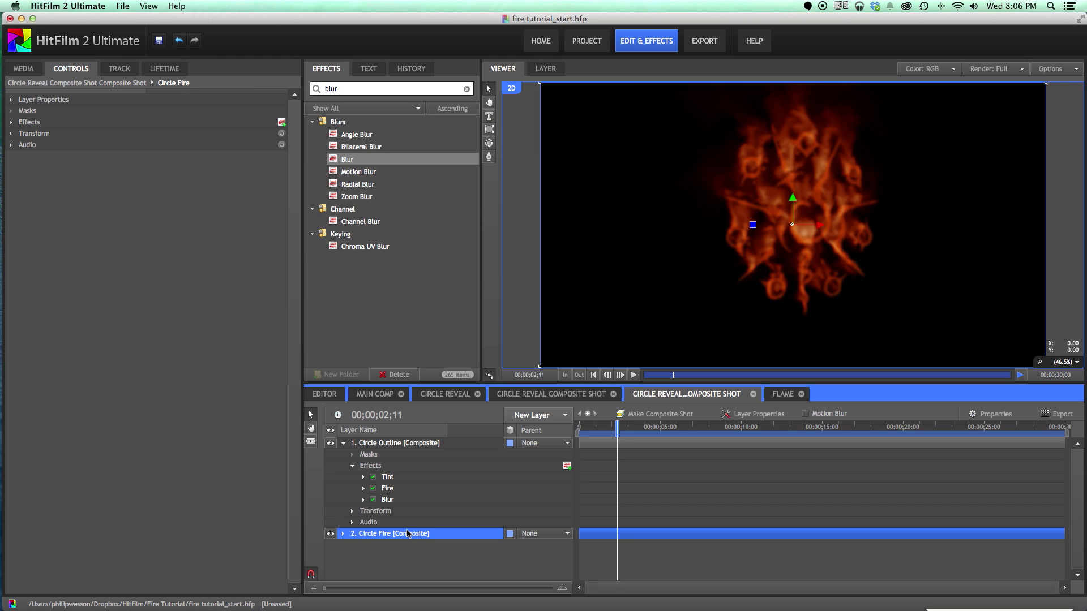
Examine the Tint and Blur settings of the Circle Outline layer and return to the Main Comp timeline.
click(389, 477)
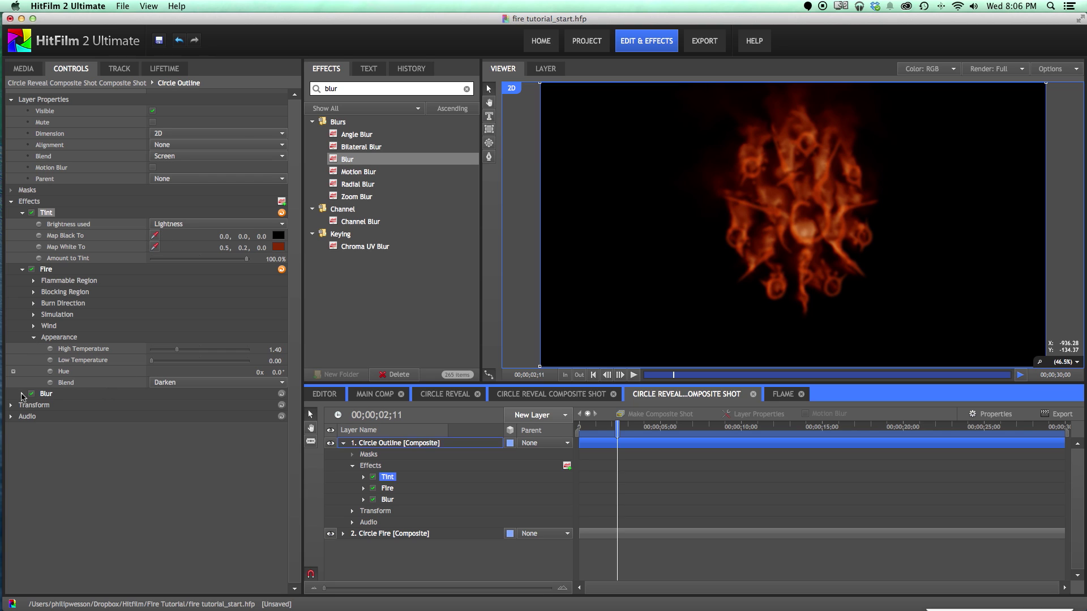
click(23, 394)
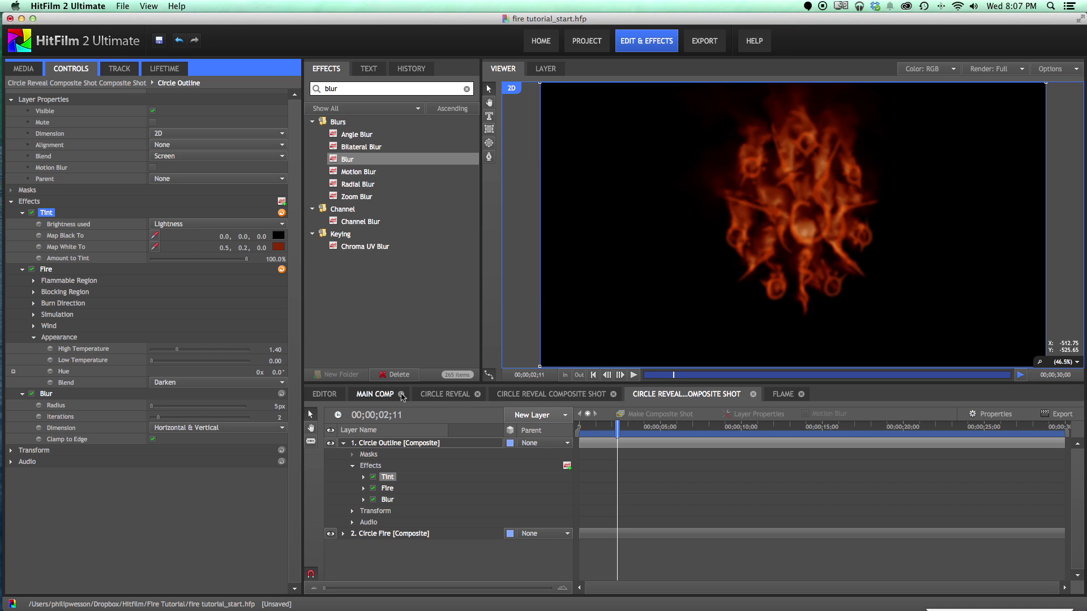
click(379, 396)
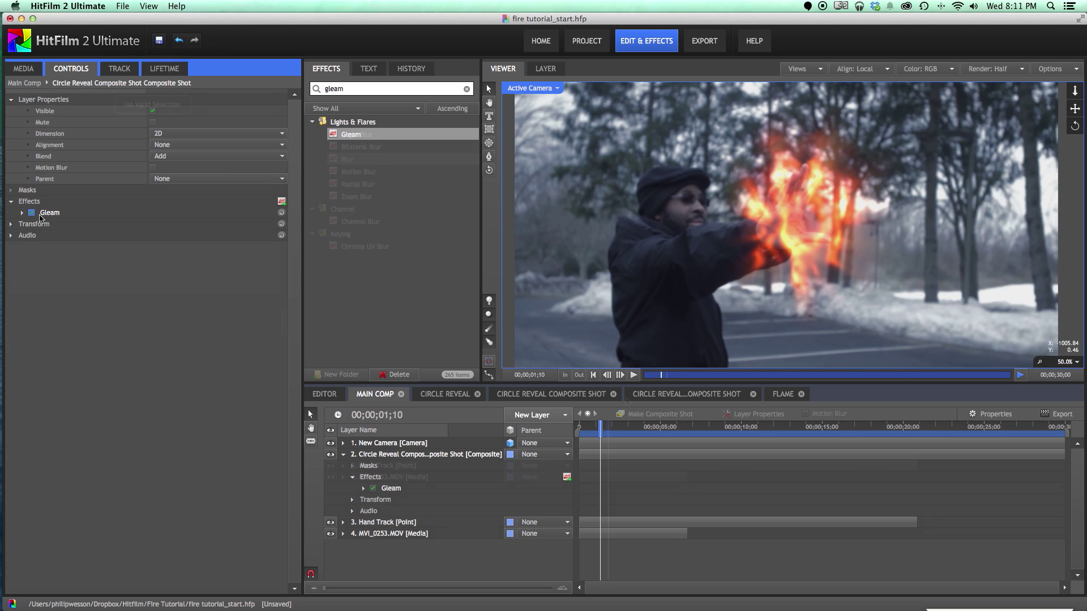
Switch off Gleam on the circle composite shot layer and parent the layer to Hand Track, checking it at 00;00;02;23 and 00;00;02;08.
click(31, 213)
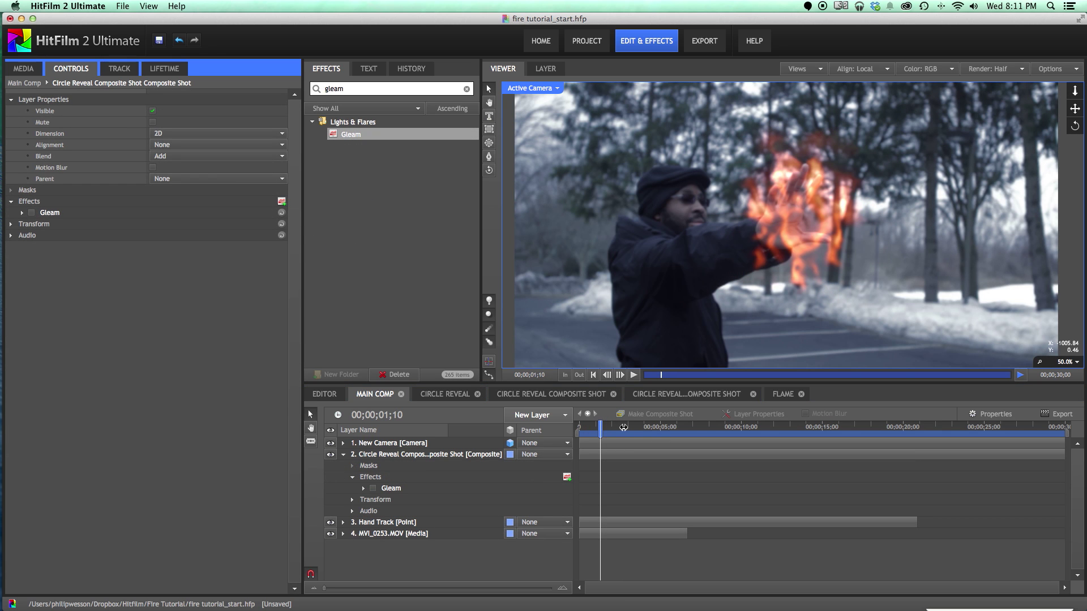
click(623, 427)
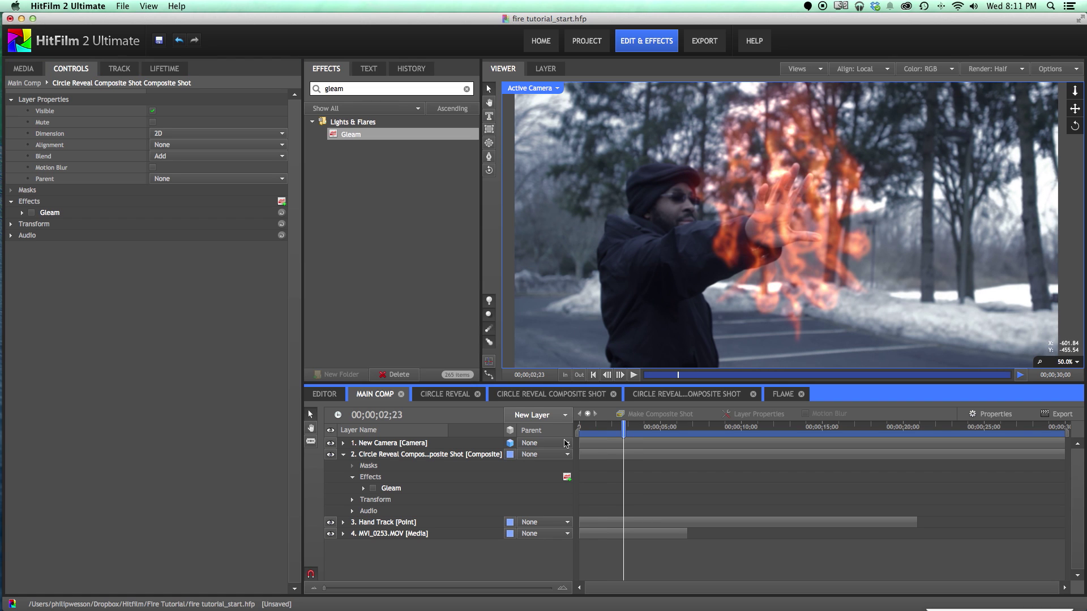
click(528, 456)
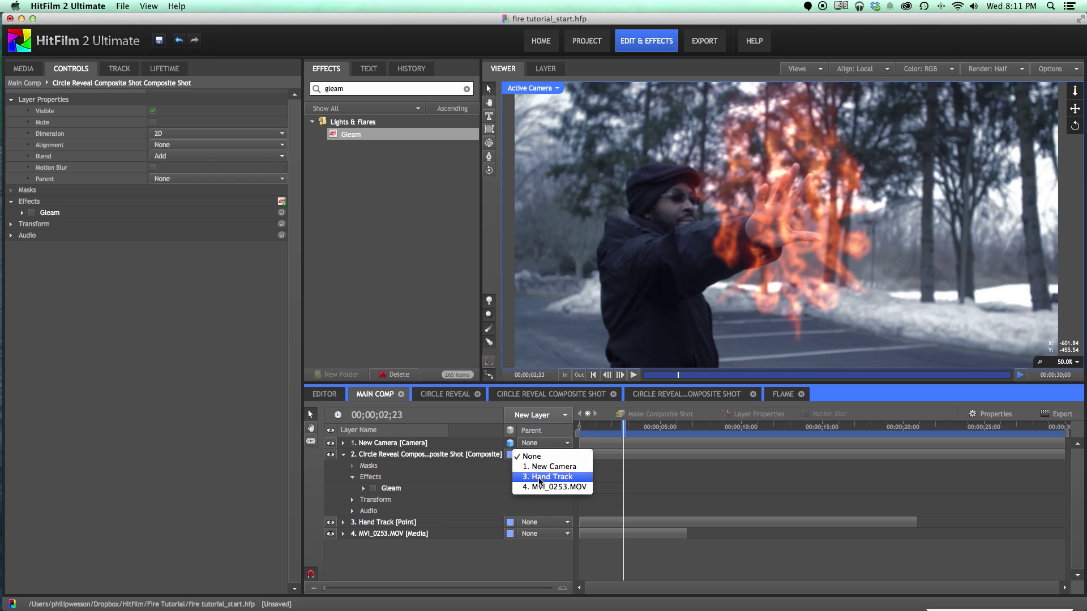
click(539, 480)
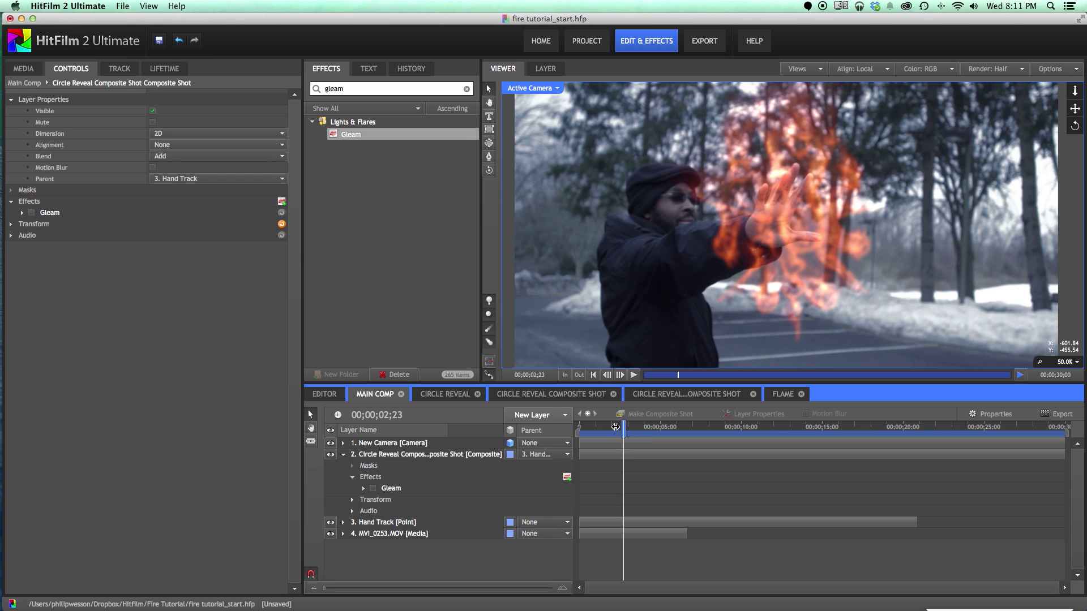
click(615, 426)
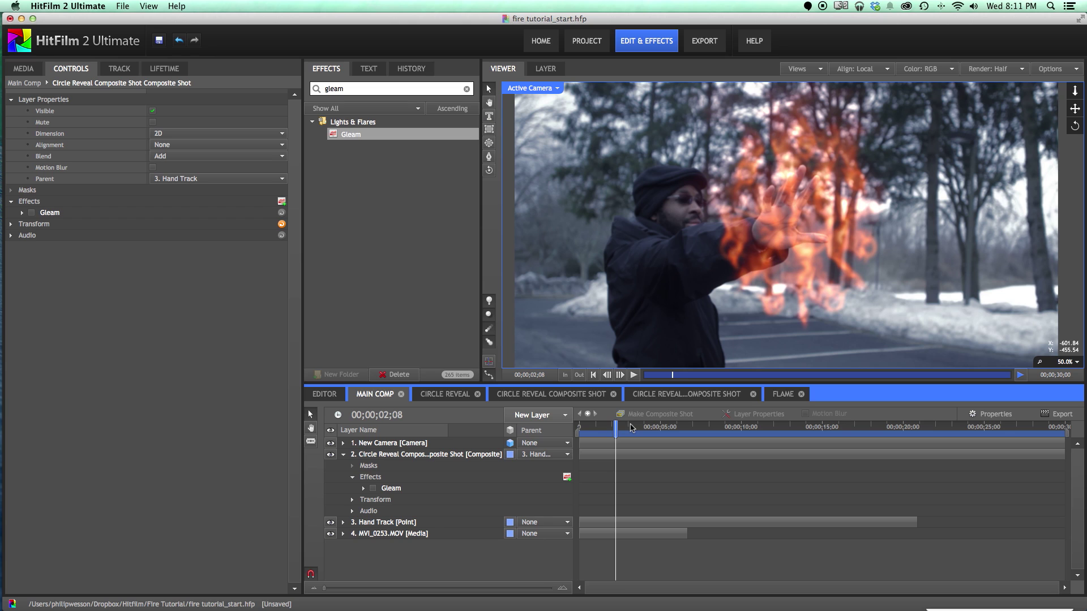
Switch Gleam back on for the circle composite shot layer and set its Intensity to 1.2.
click(32, 213)
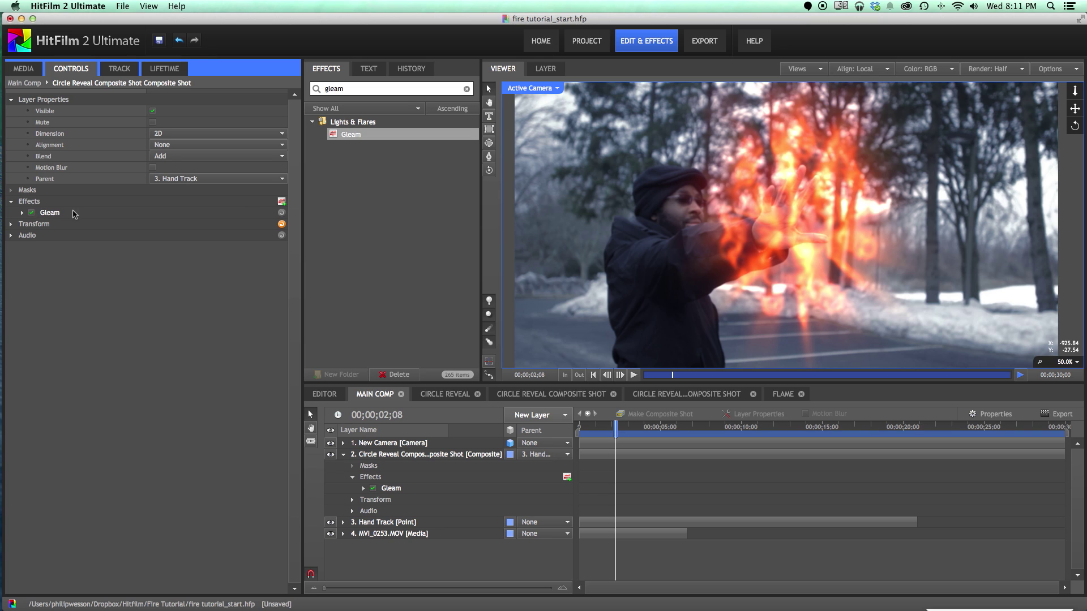
click(22, 213)
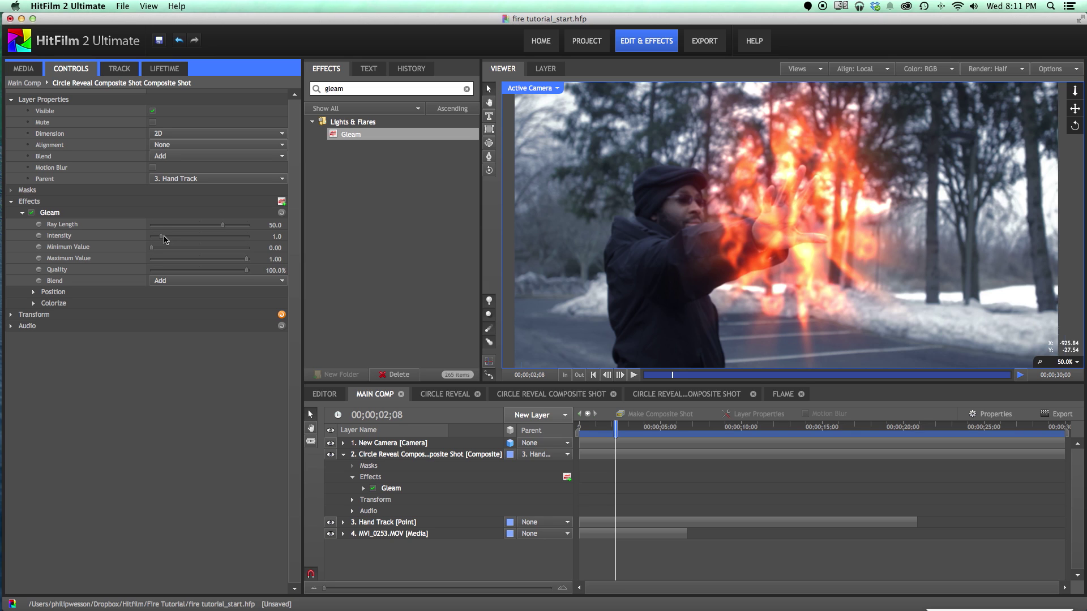
drag(163, 237, 165, 238)
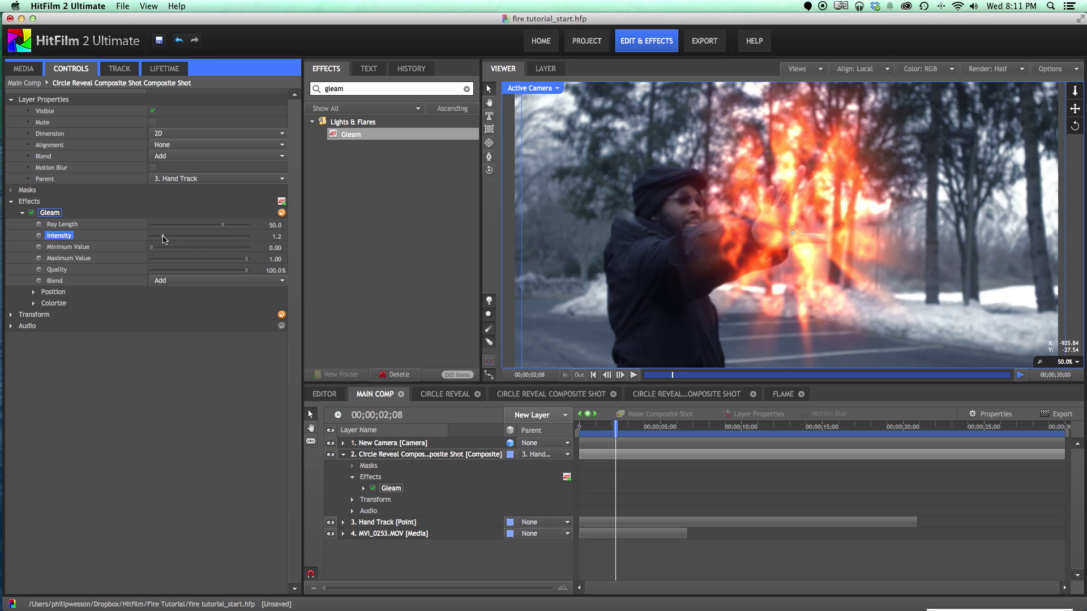
Tie the Gleam effect's position to the Hand Track layer.
click(33, 292)
click(164, 315)
click(197, 338)
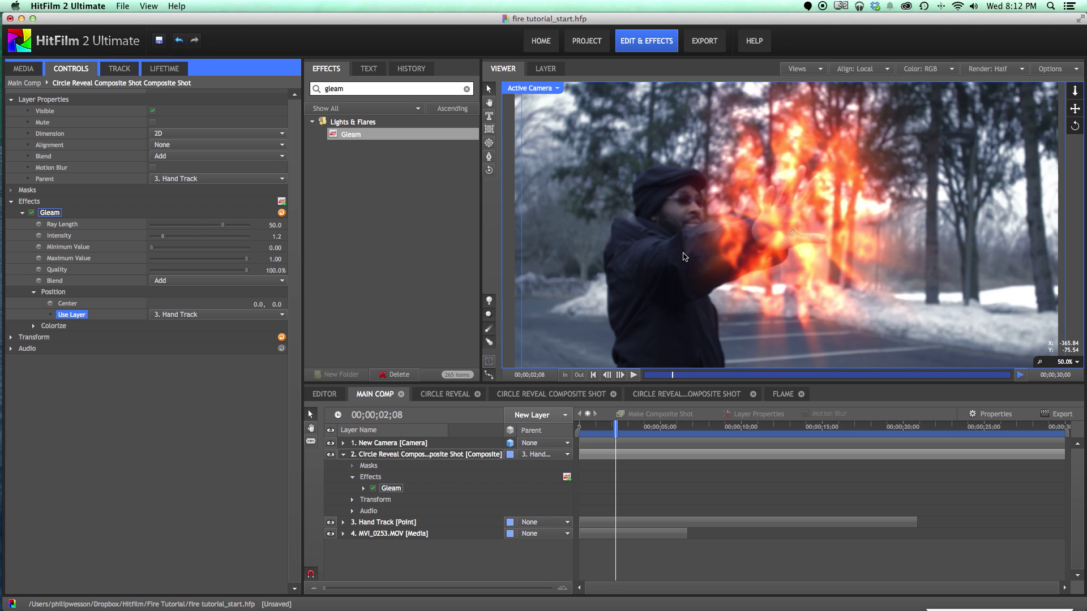
Set the viewer's render quality to Full and scale the picture to fit the viewer.
click(1006, 73)
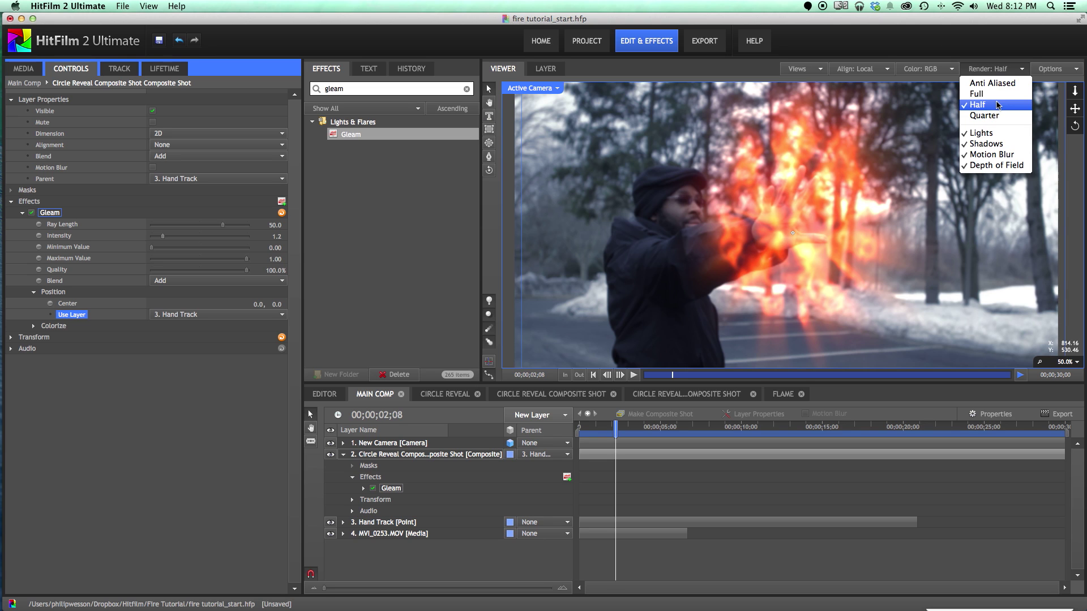
click(998, 99)
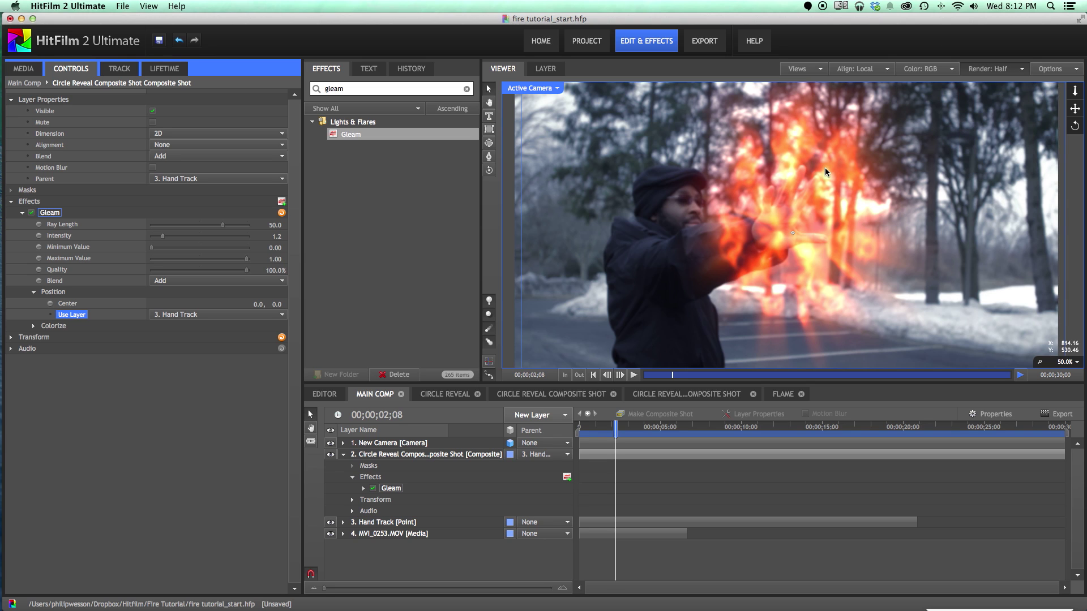
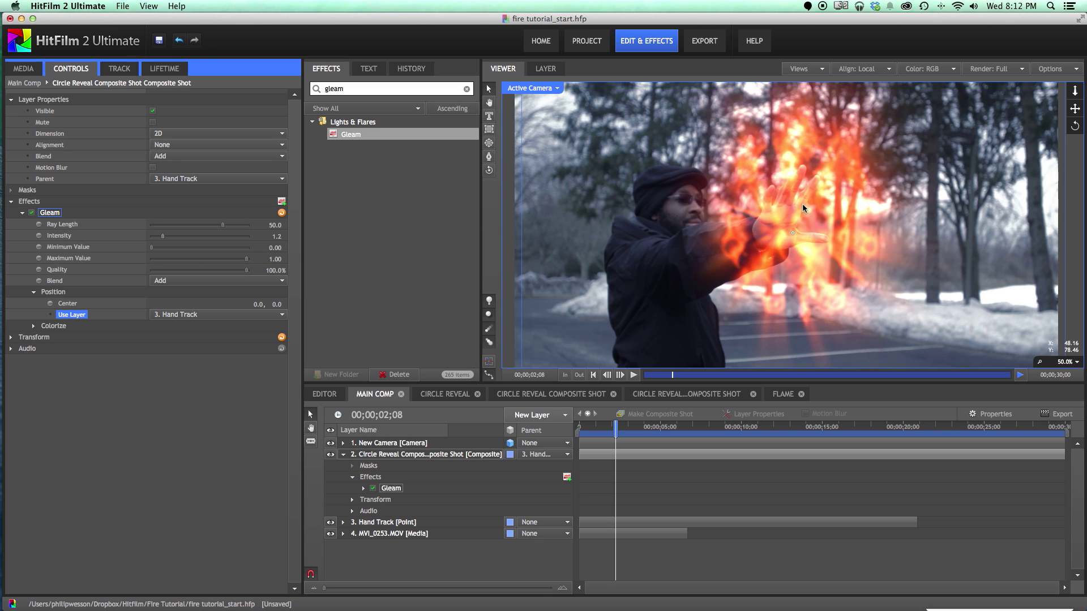
scroll(635, 325, down, 3)
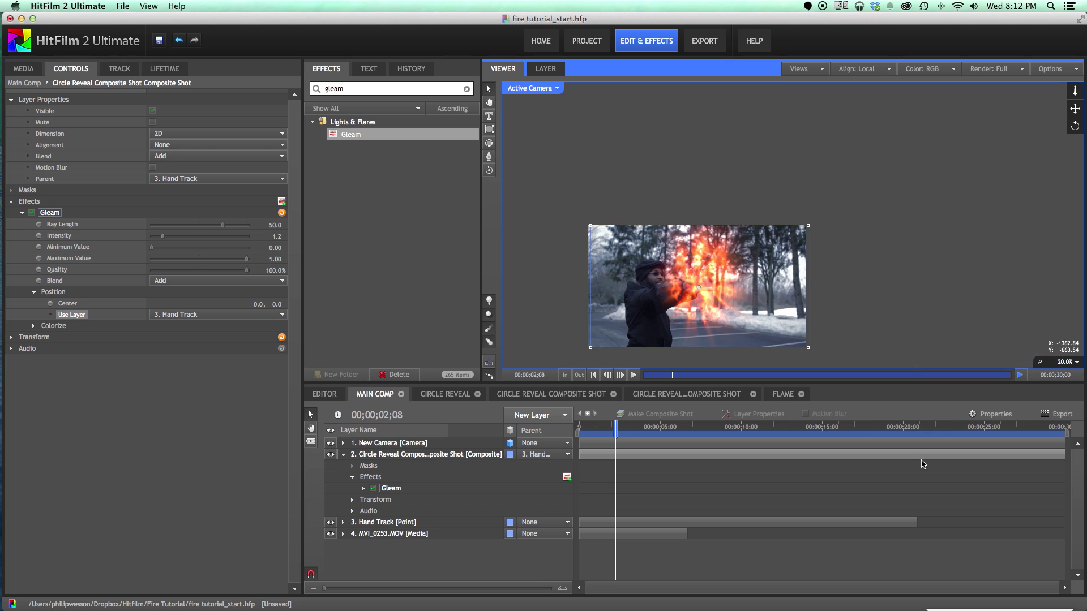
click(1065, 362)
click(1059, 470)
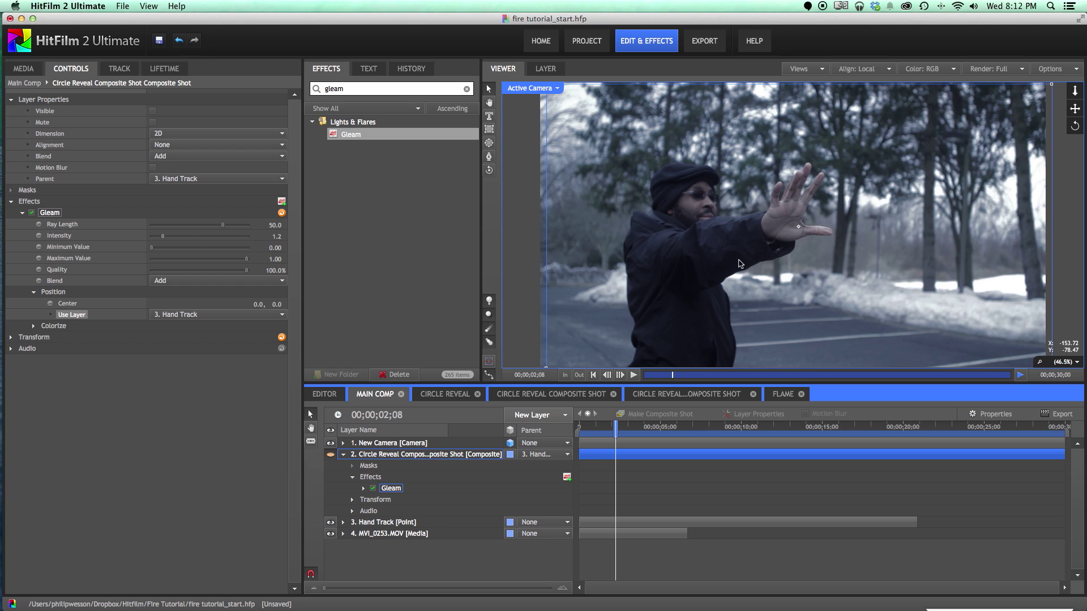
Create a black 1920 × 1080 plane layer named Flare in Main Comp.
click(535, 415)
click(547, 243)
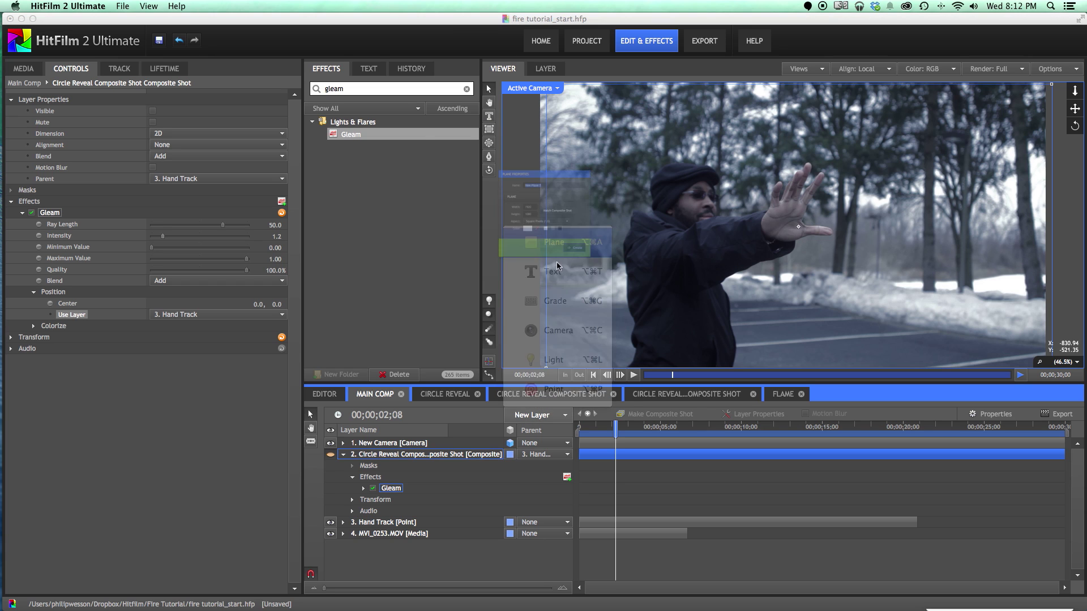
text(Flare)
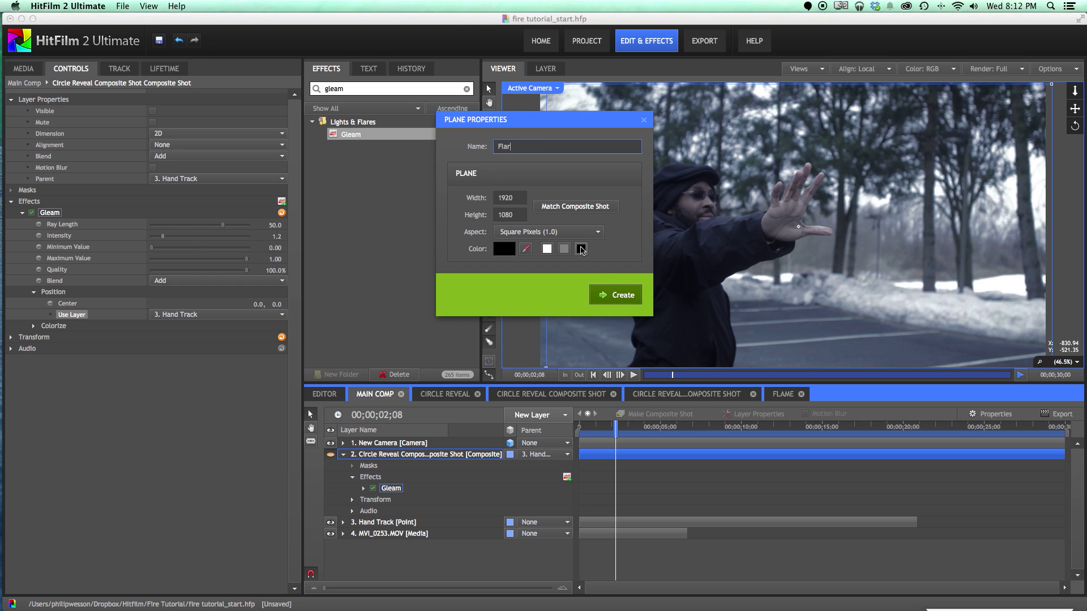
click(623, 295)
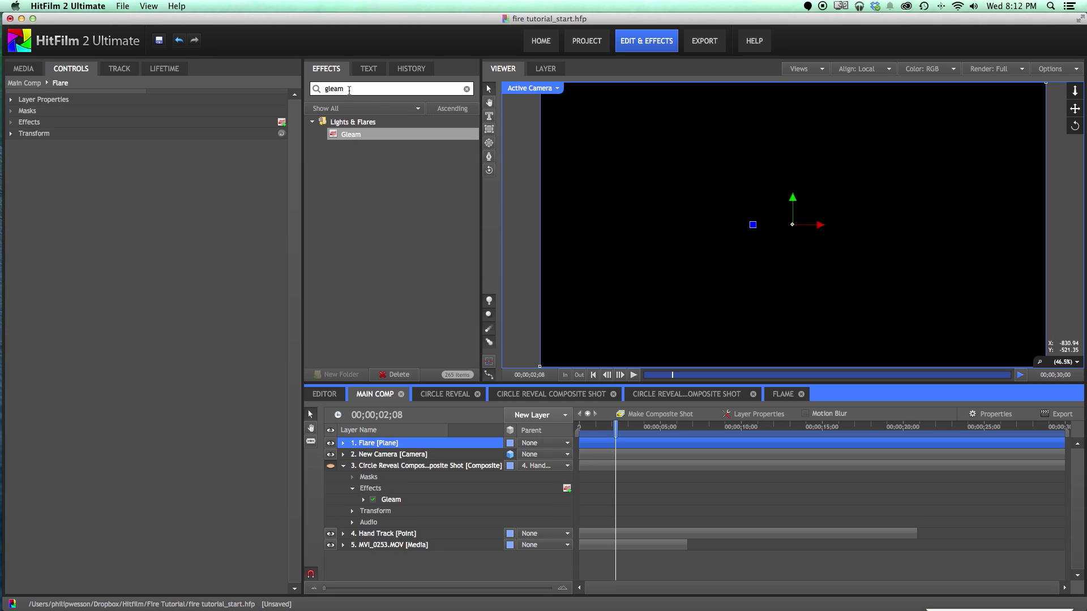
Search the effects for "fla" and apply Light Flares to the Flare plane.
drag(348, 90, 321, 90)
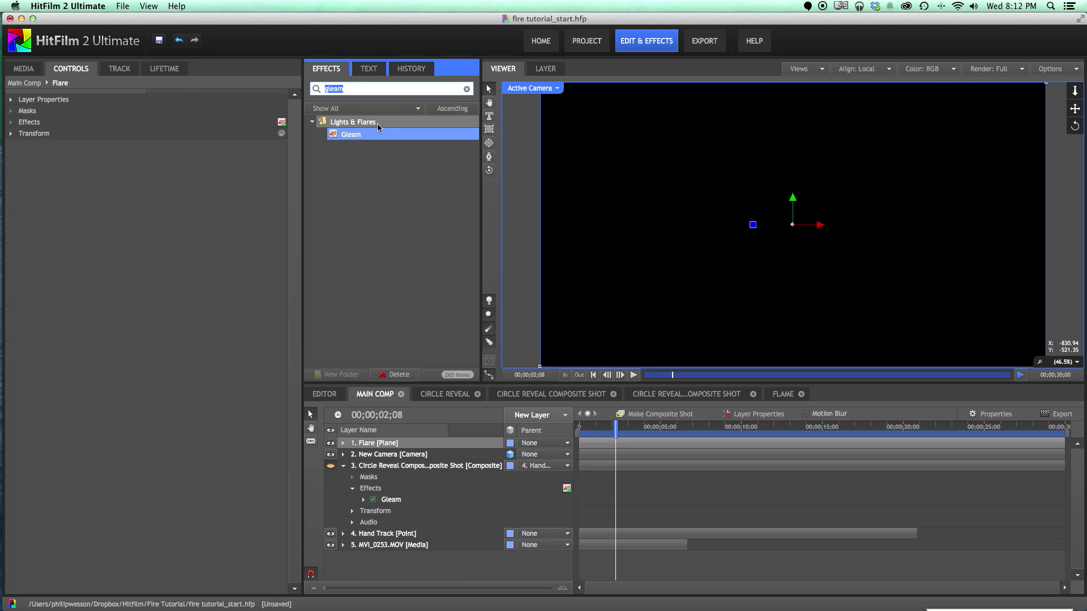
text(fla)
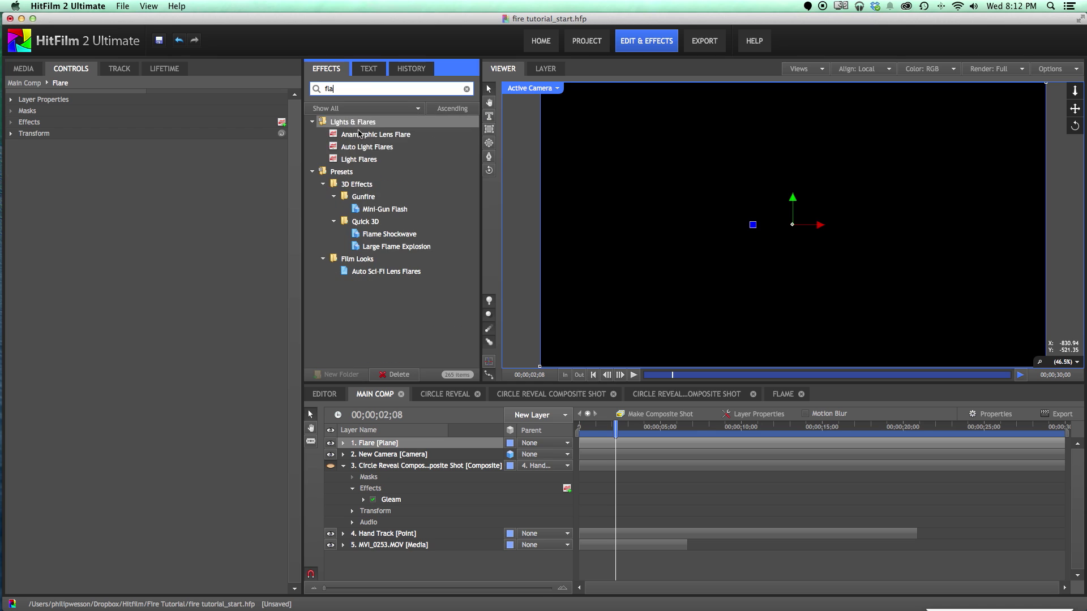
drag(363, 161, 391, 444)
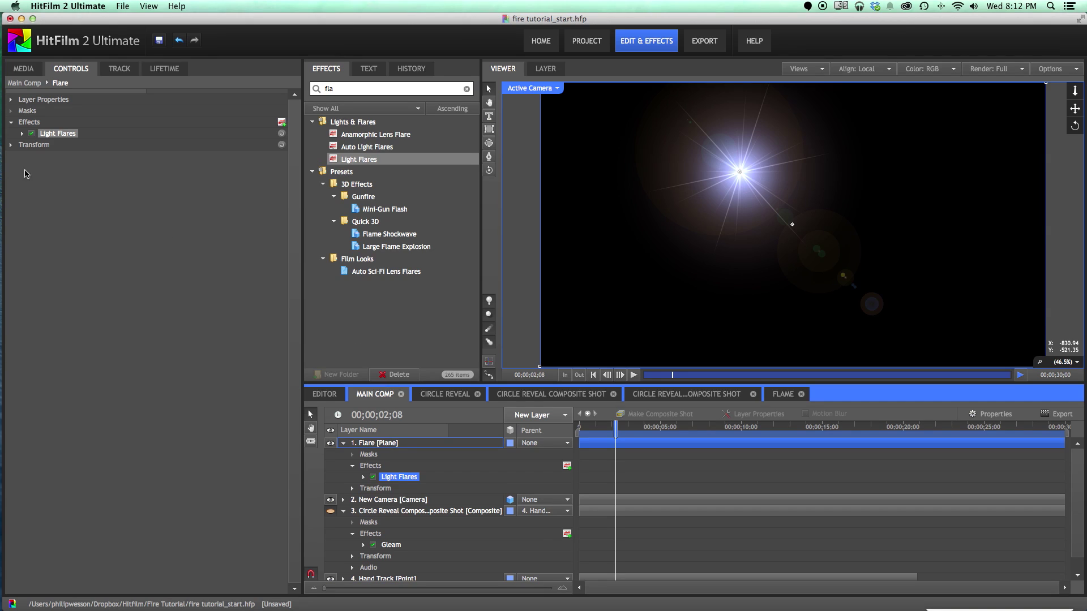
Change the Light Flares flare type to Sun glare.
click(23, 135)
click(23, 135)
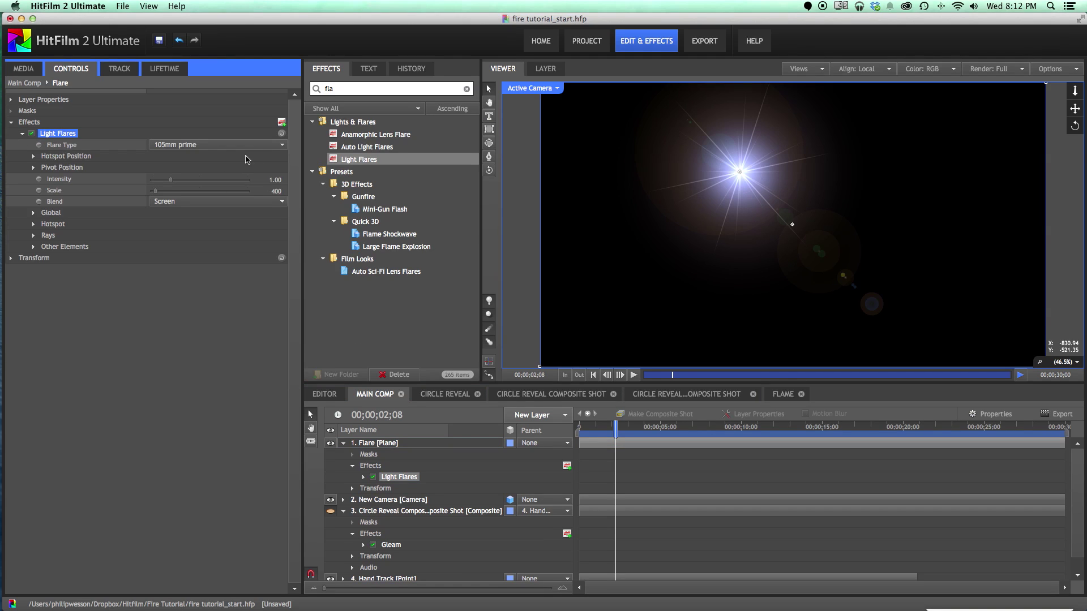
click(198, 146)
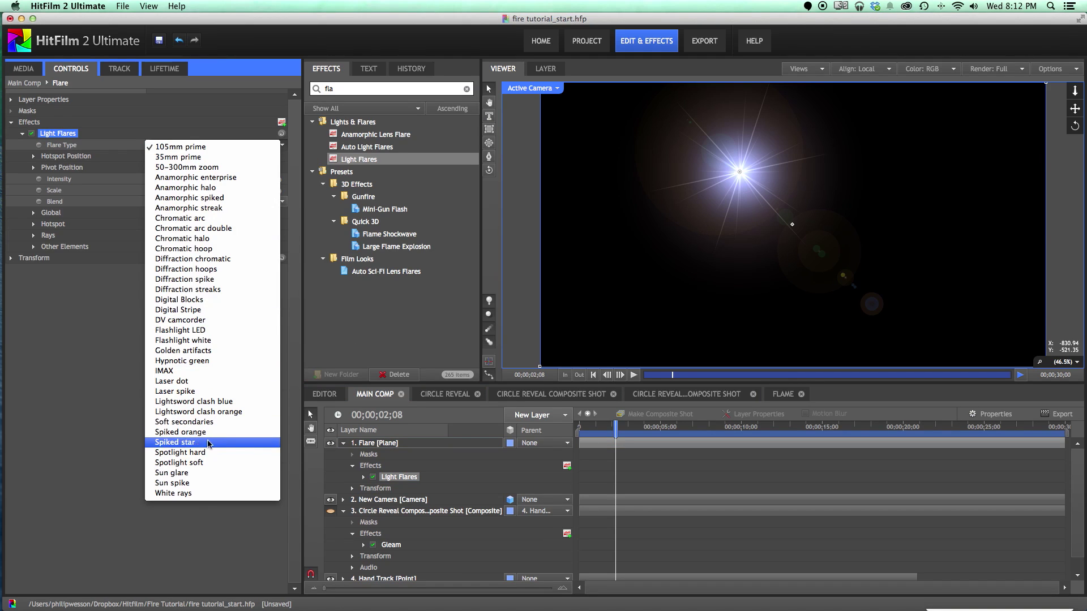
click(188, 477)
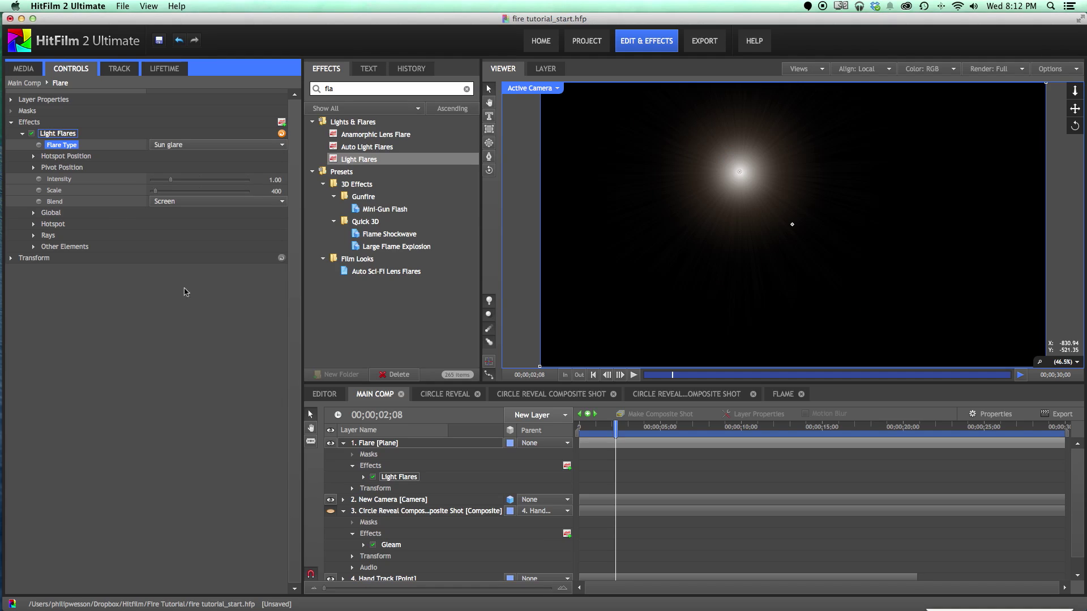
Make the flare's Hotspot Position use the Hand Track layer.
click(34, 156)
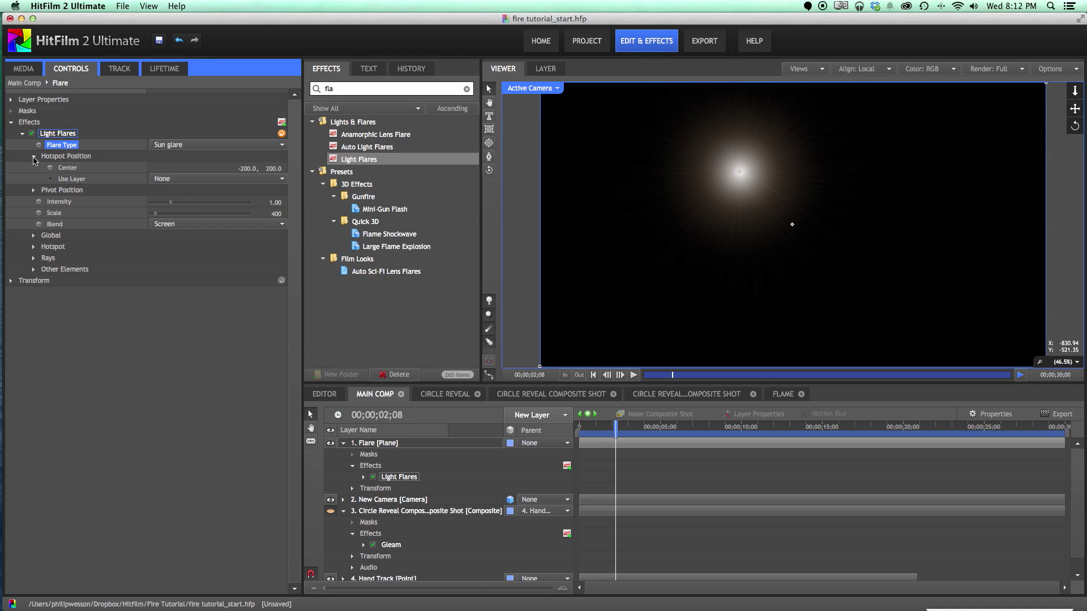
click(167, 180)
click(187, 211)
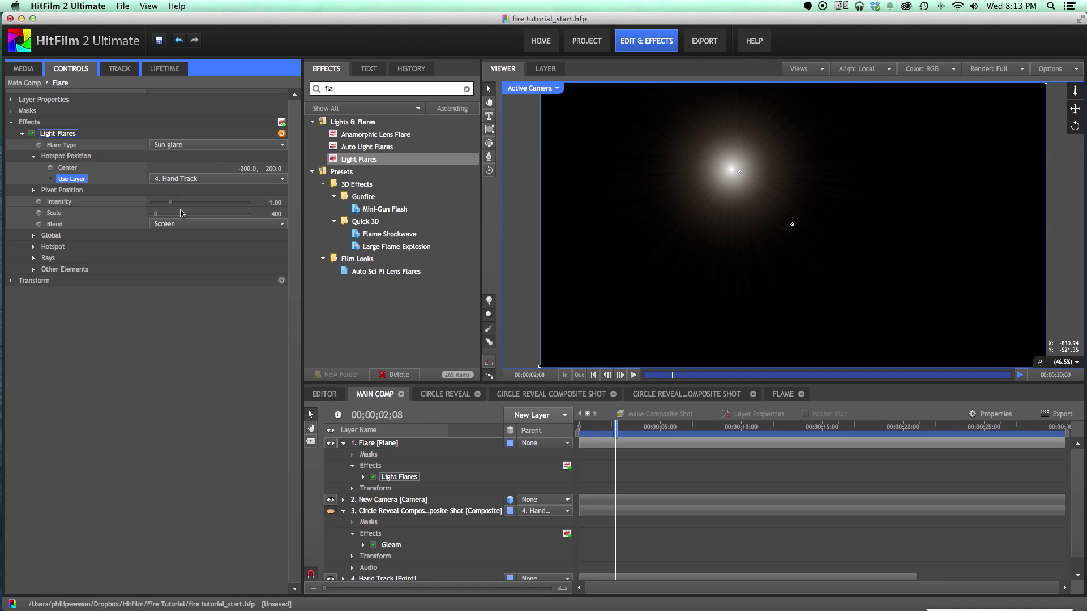
Set the Light Flares Hotspot Position center to 0.0, 0.0 so the flare sits on the hand track.
click(241, 167)
text(90)
click(269, 168)
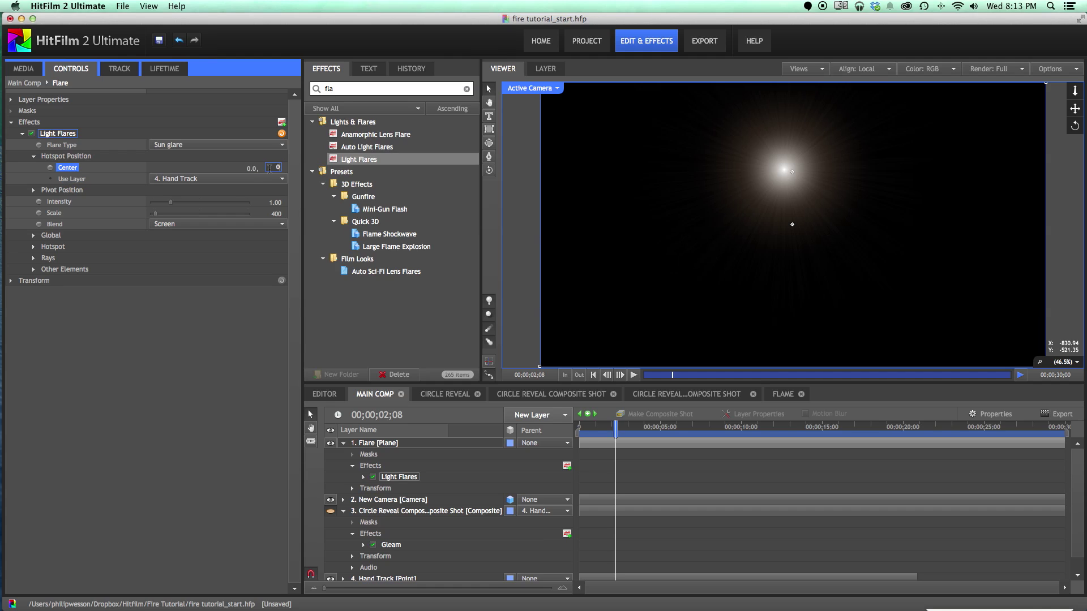
text(0)
key(Return)
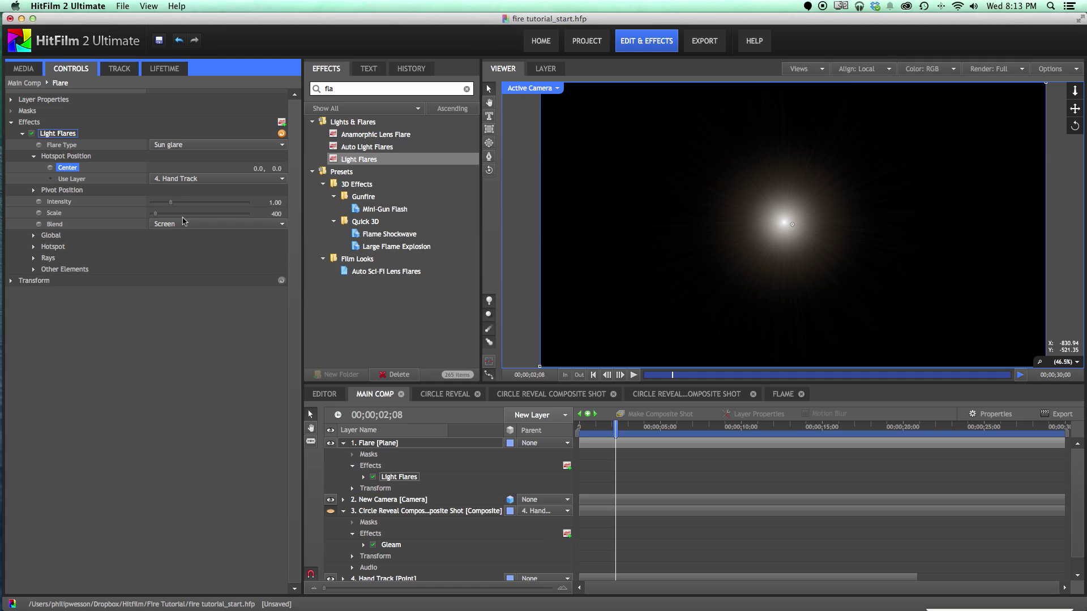
Change the Flare layer's blend mode to Add in its layer properties.
click(413, 445)
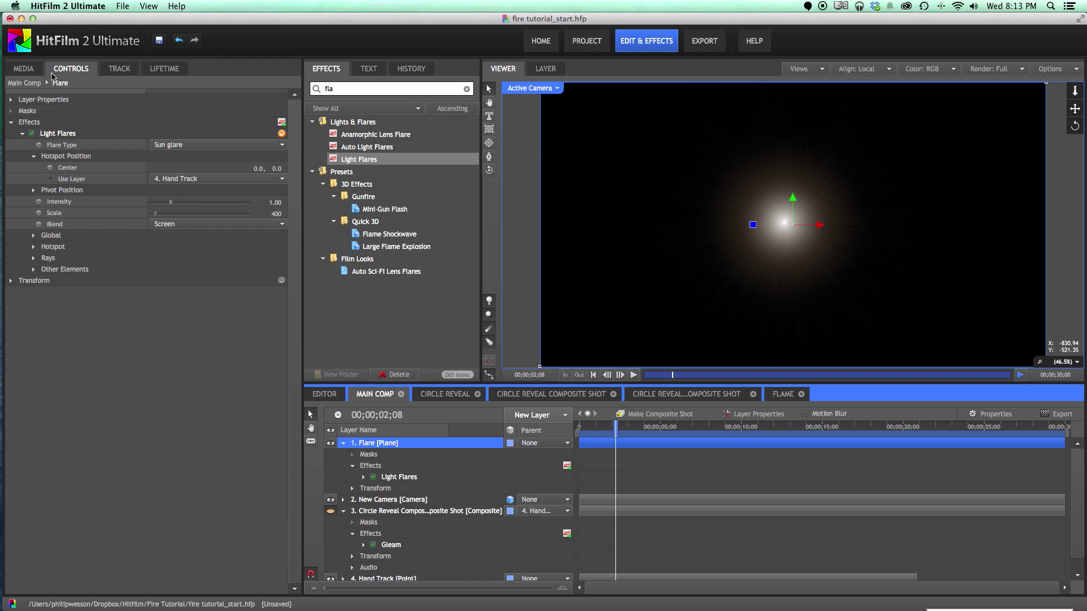
click(11, 99)
click(163, 167)
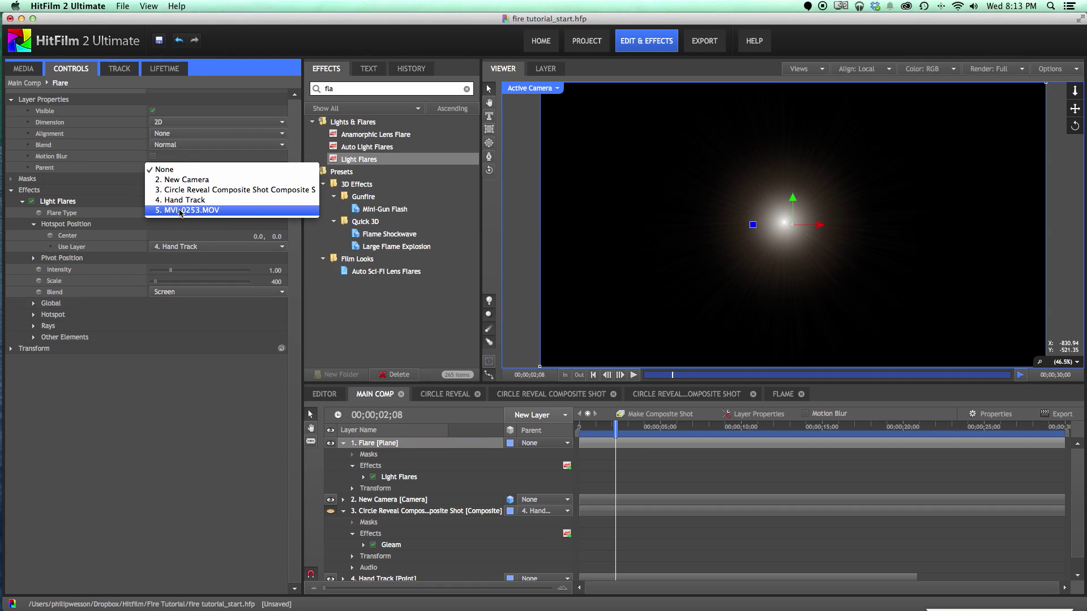
click(167, 146)
click(168, 146)
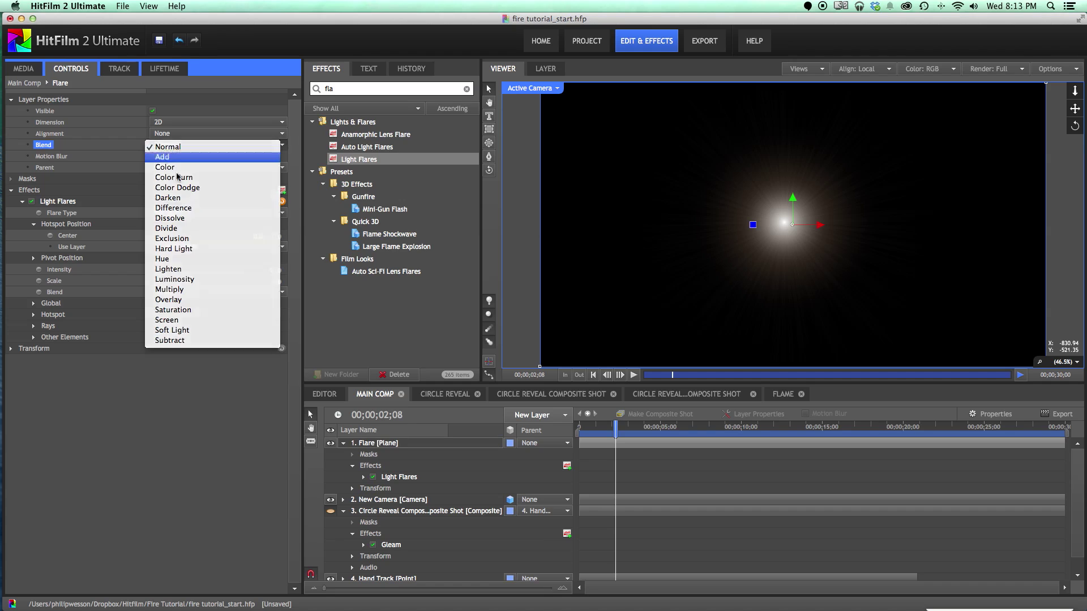
click(164, 158)
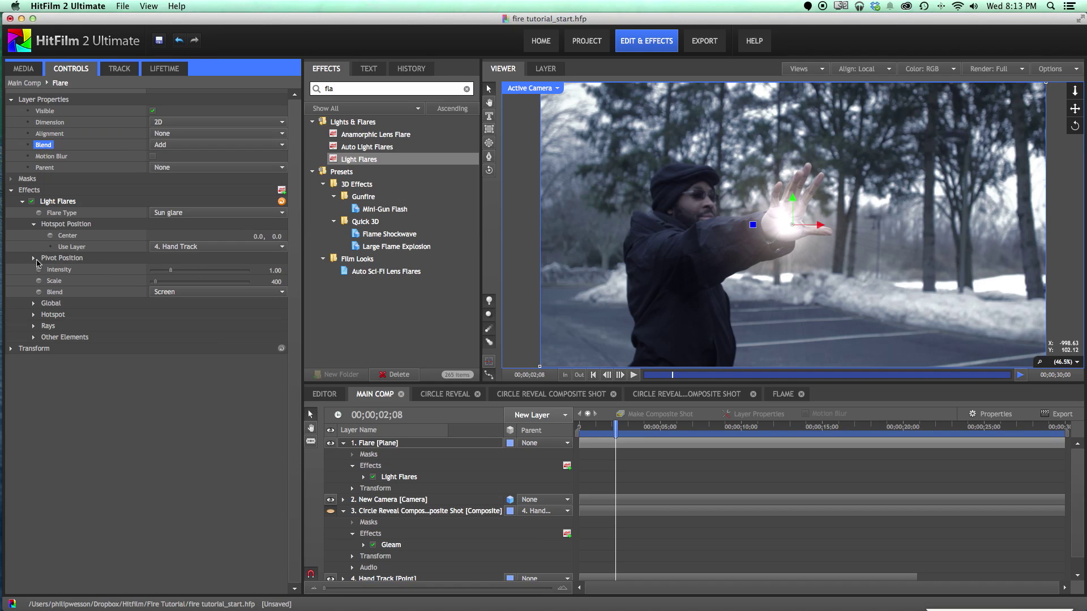
Show the Circle Reveal composite layer and sample an orange of 1.0, 0.5, 0.3 from its flames as the Light Flares global color.
click(34, 304)
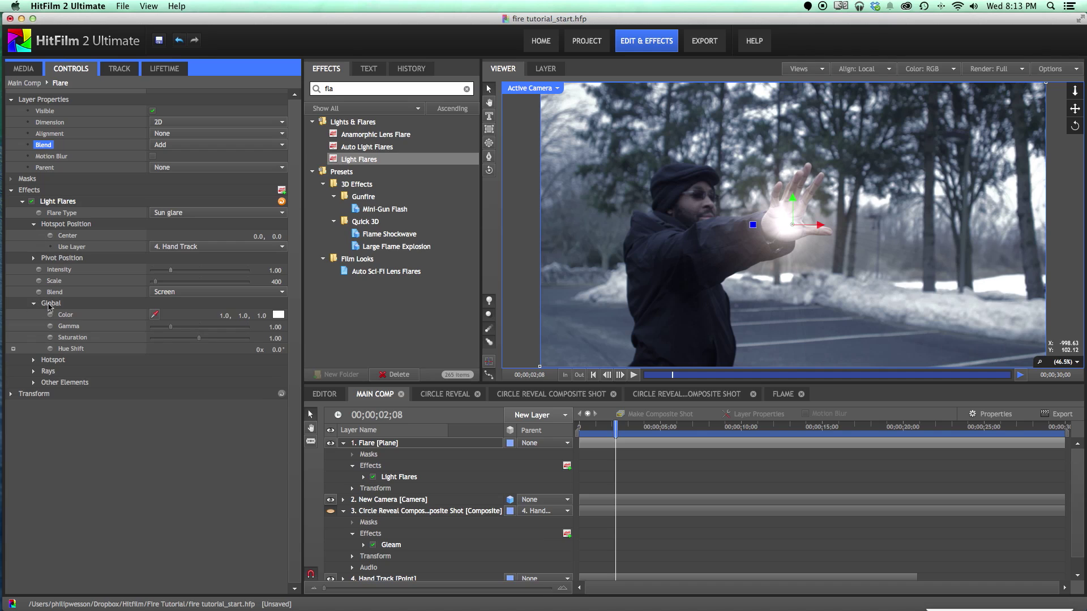
click(278, 315)
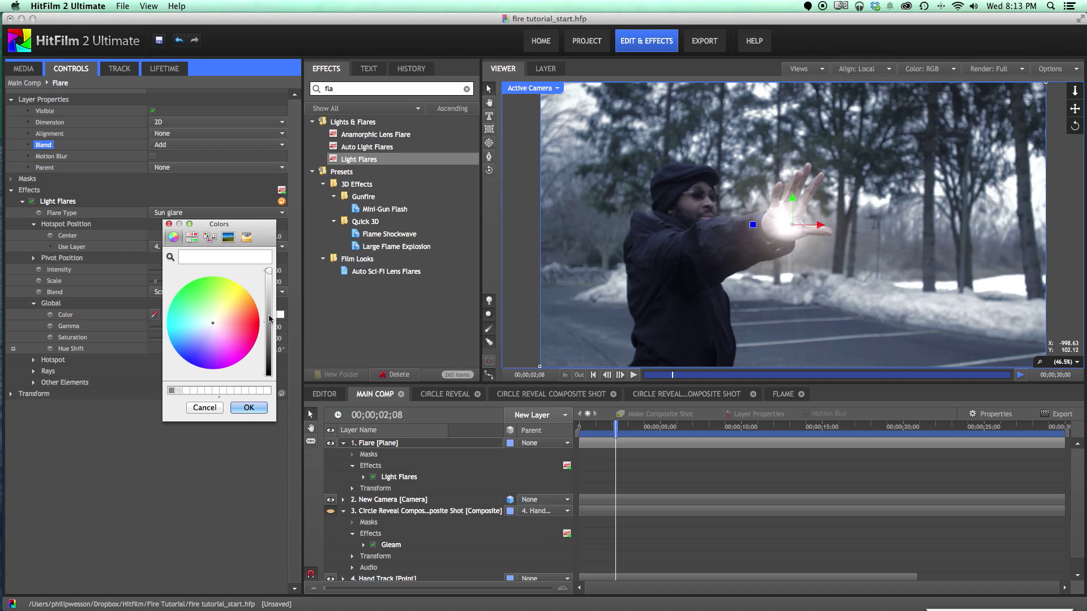
click(248, 408)
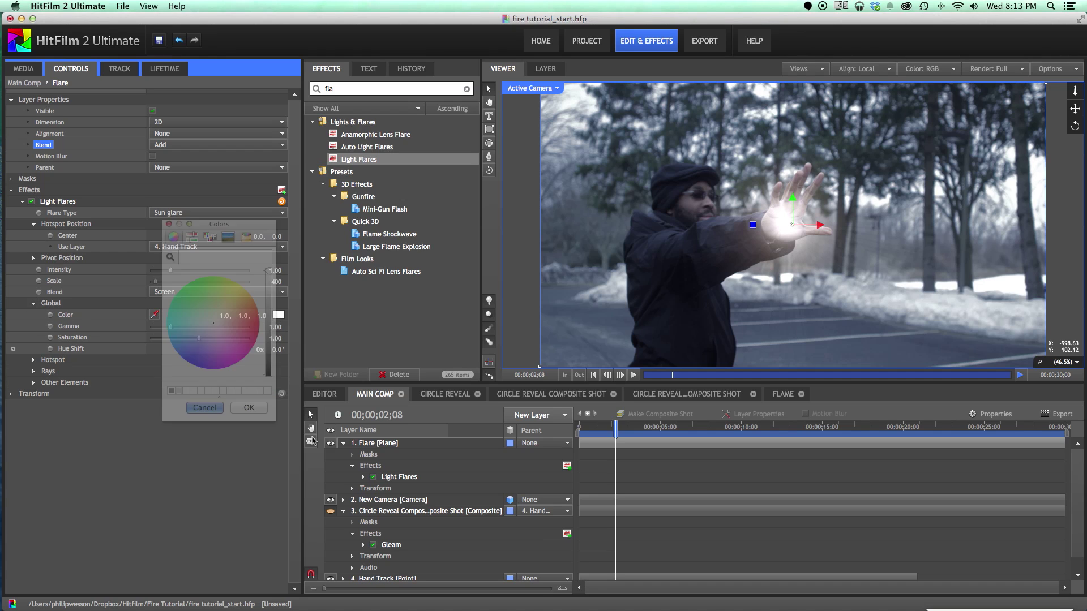
click(332, 514)
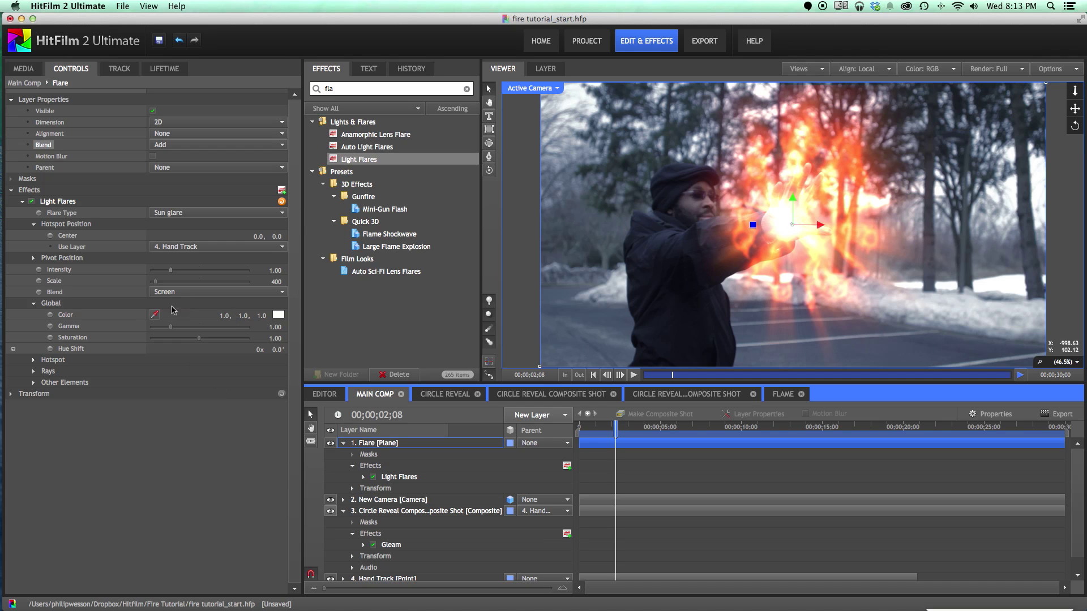
click(155, 314)
scroll(842, 153, up, 6)
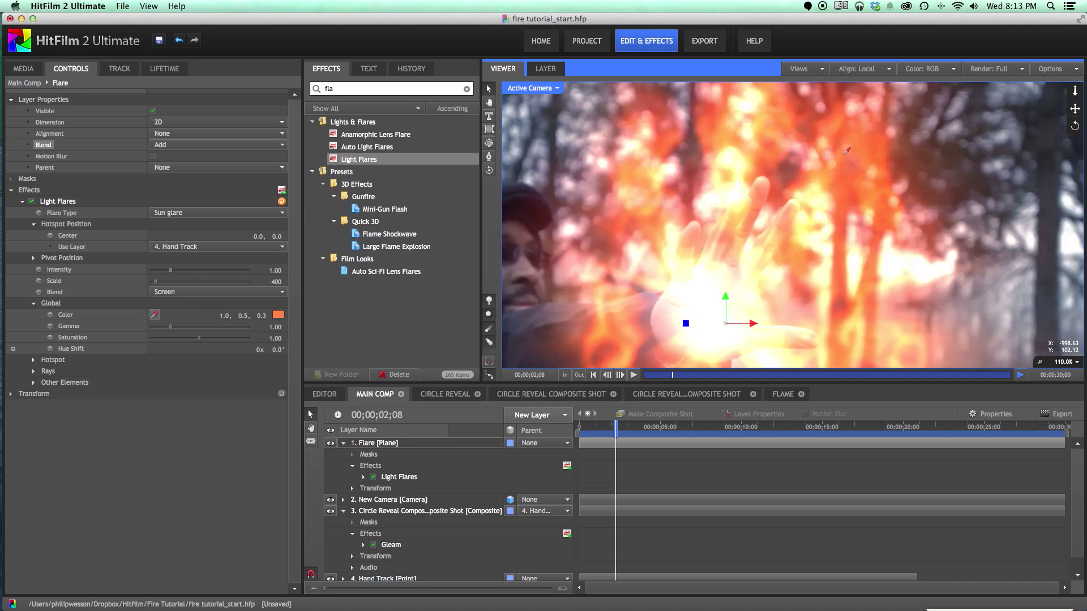
scroll(841, 165, up, 1)
scroll(841, 181, down, 3)
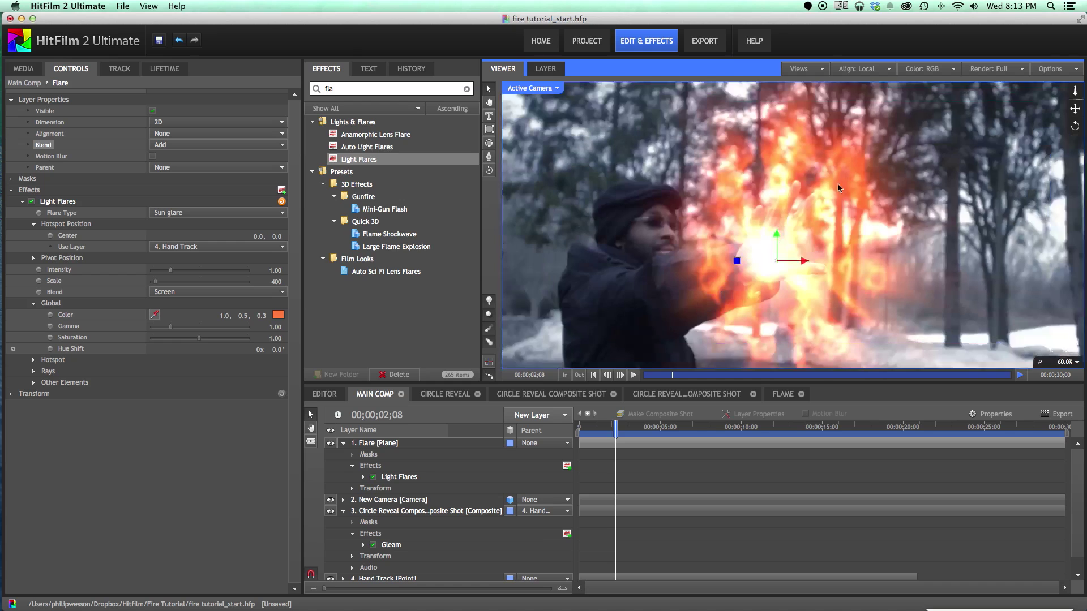
click(1041, 365)
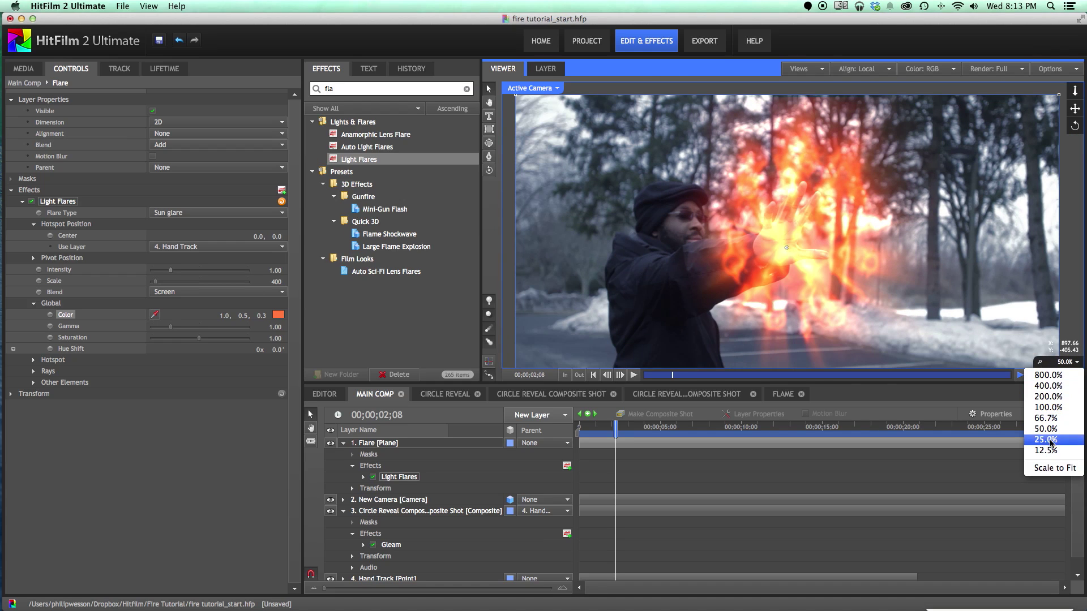
click(1044, 467)
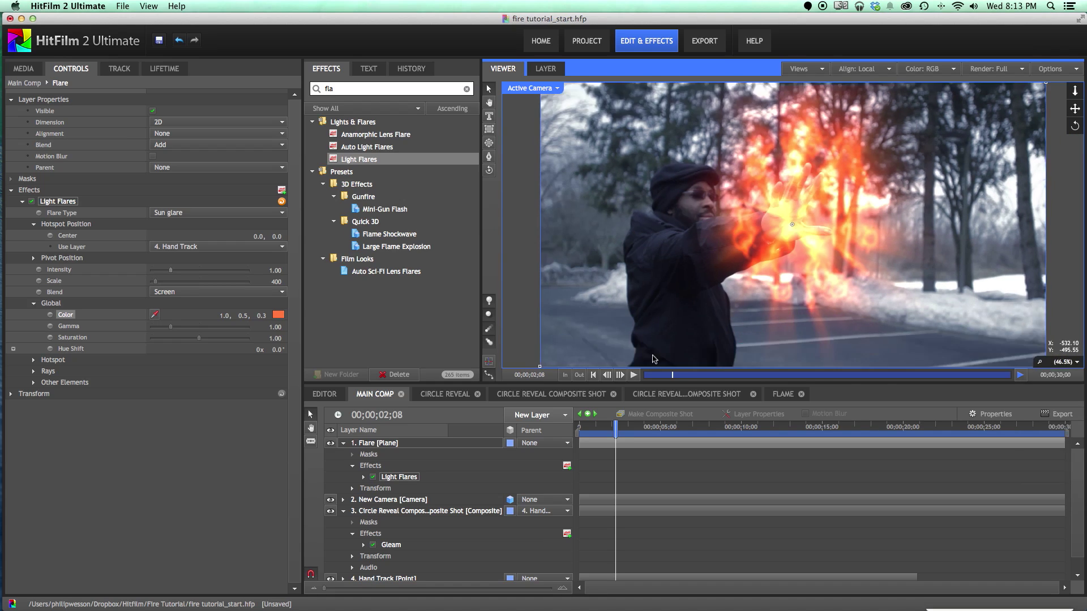
Set the Light Flares intensity to 1.70 and its effect blend to Add.
click(177, 272)
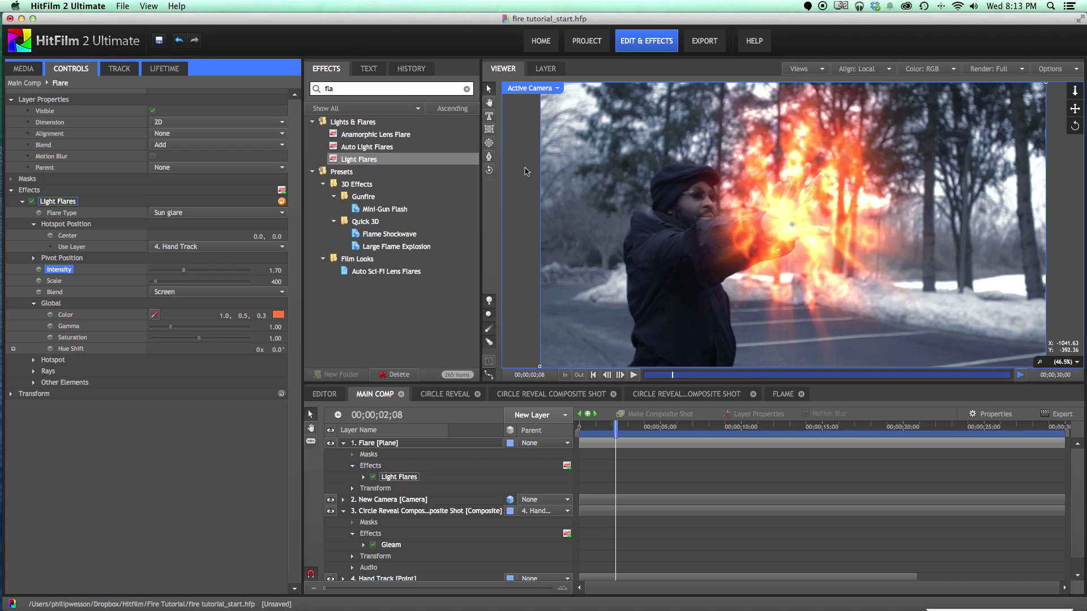
click(170, 292)
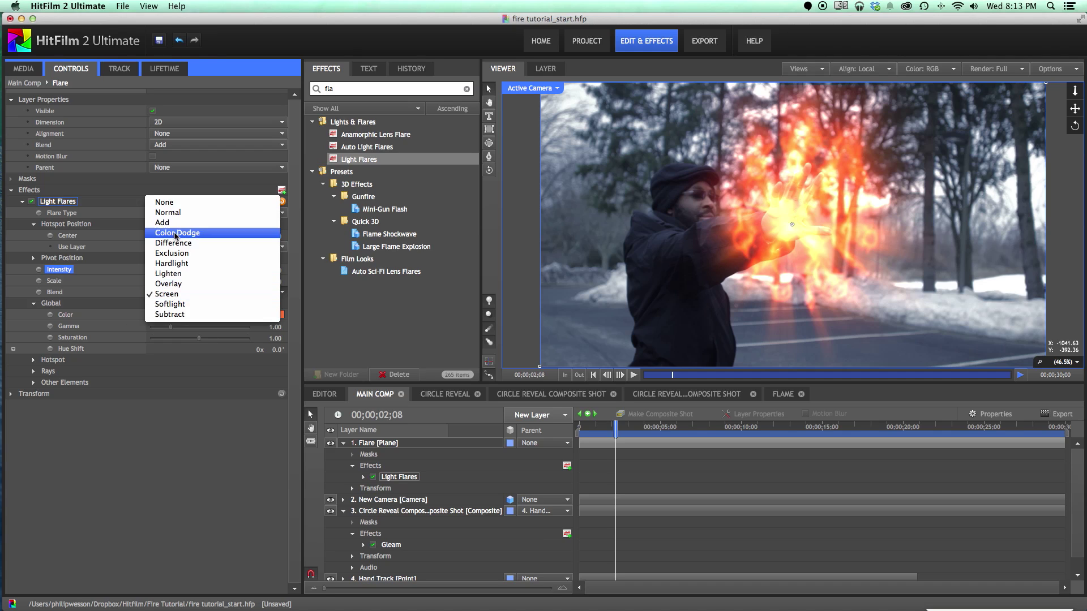
click(187, 233)
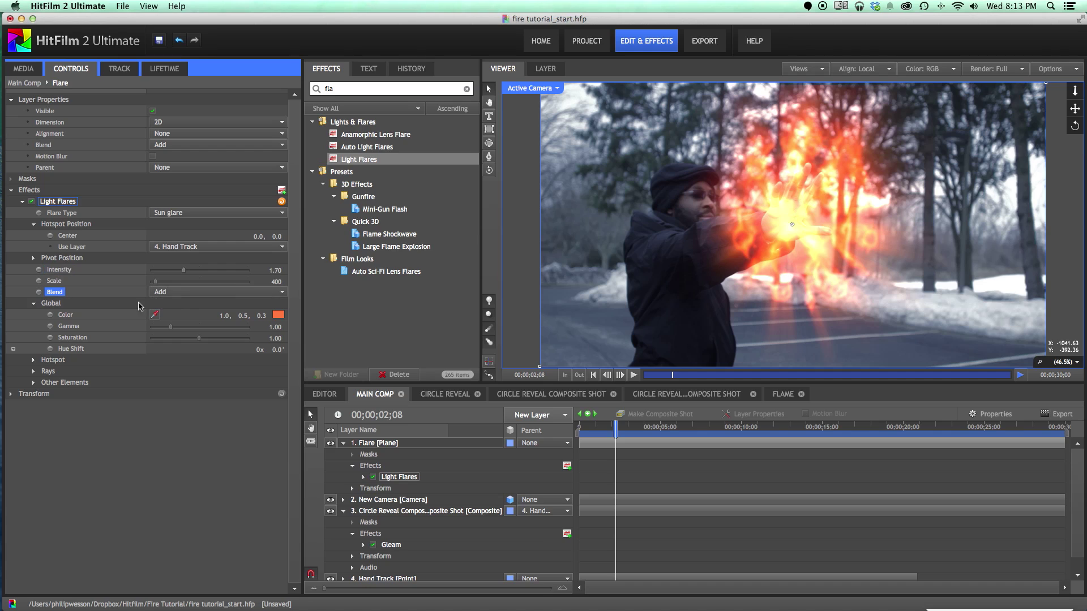
With the Circle Reveal composite layer temporarily hidden, set the Light Flares intensity to 2.15 and scale to 542.
click(336, 531)
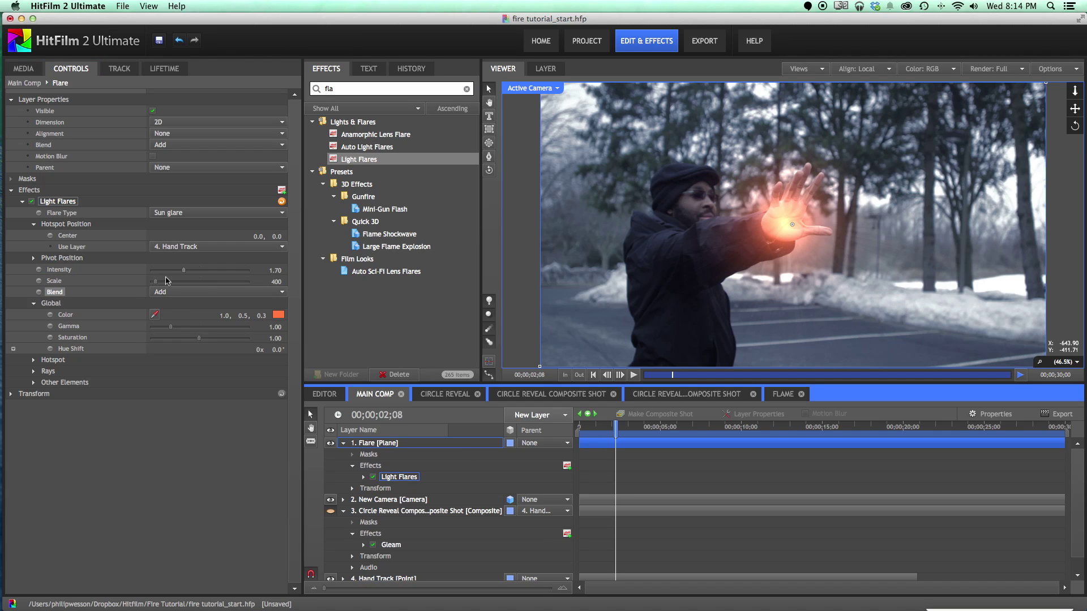
mouse_move(274, 282)
mouse_down()
mouse_move(322, 283)
mouse_move(278, 269)
mouse_up()
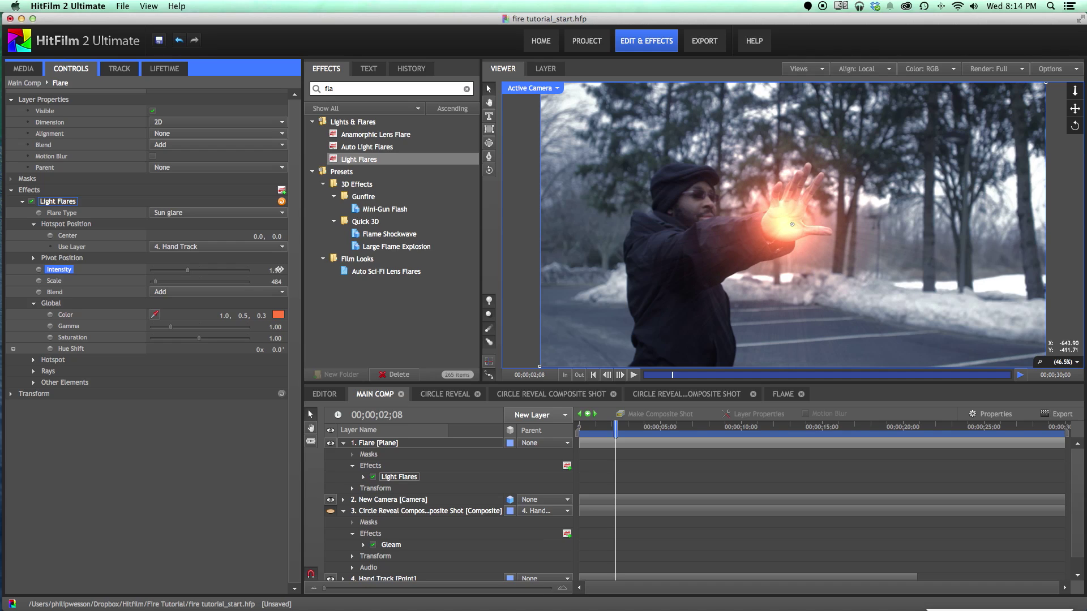
drag(279, 269, 302, 280)
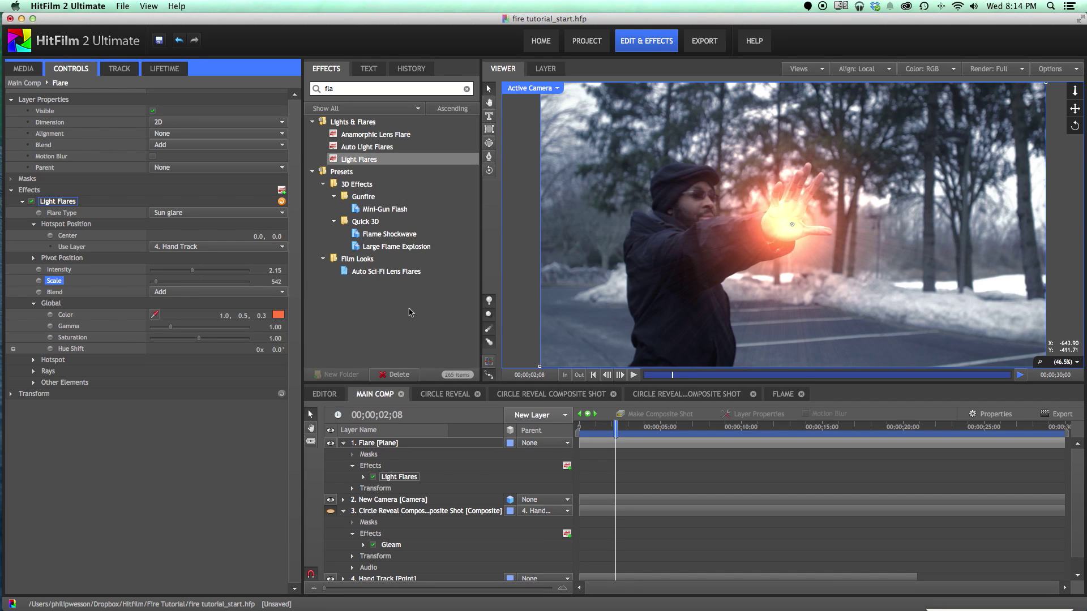
click(343, 511)
click(334, 512)
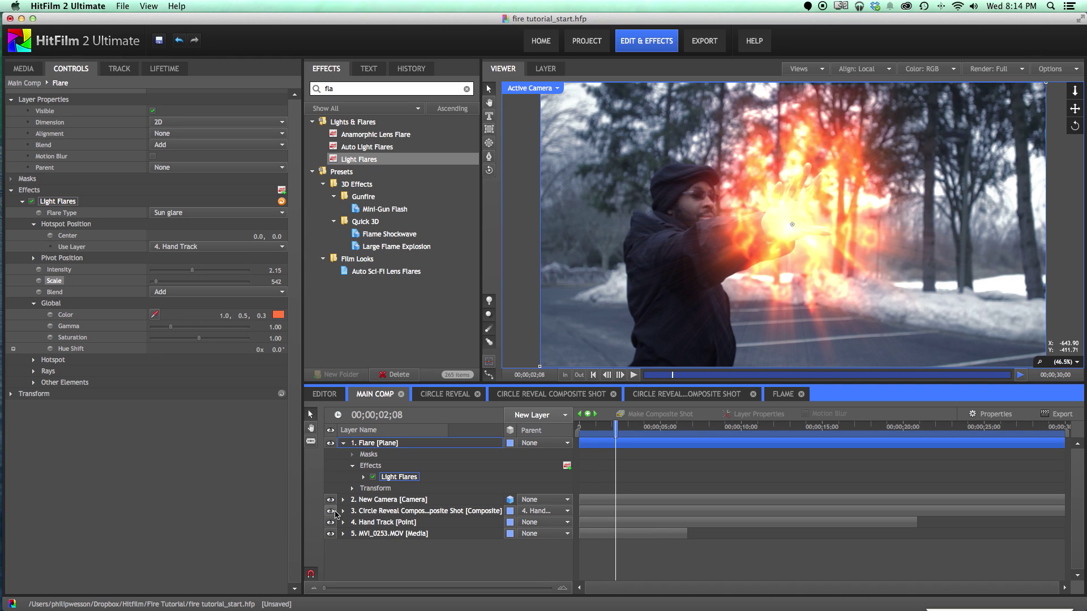
Check the flare at 00;00;04;10 and set the Light Flares intensity to 1.80.
click(630, 426)
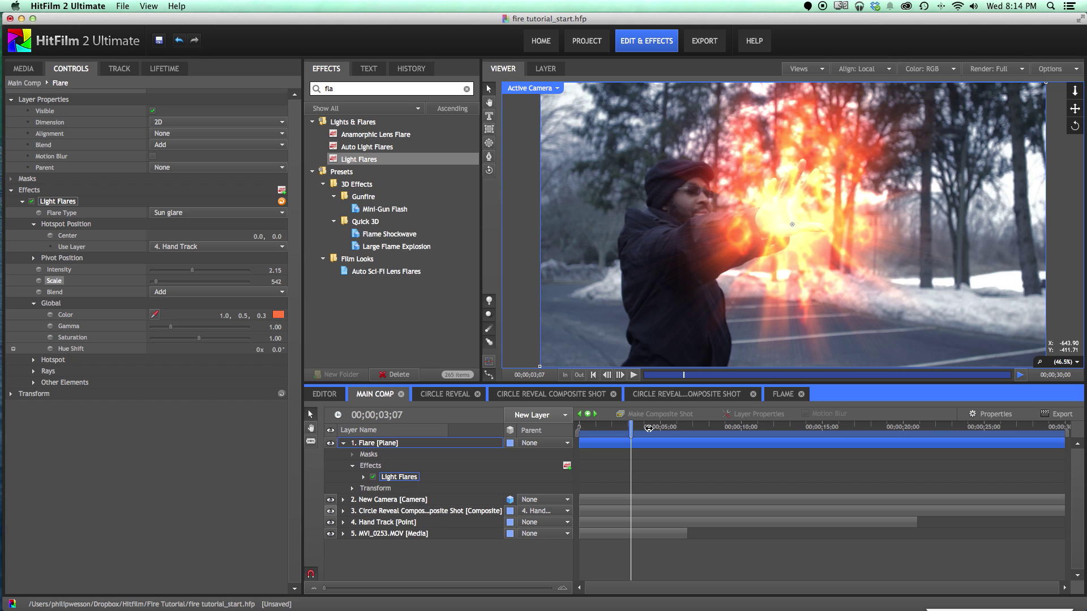
click(648, 427)
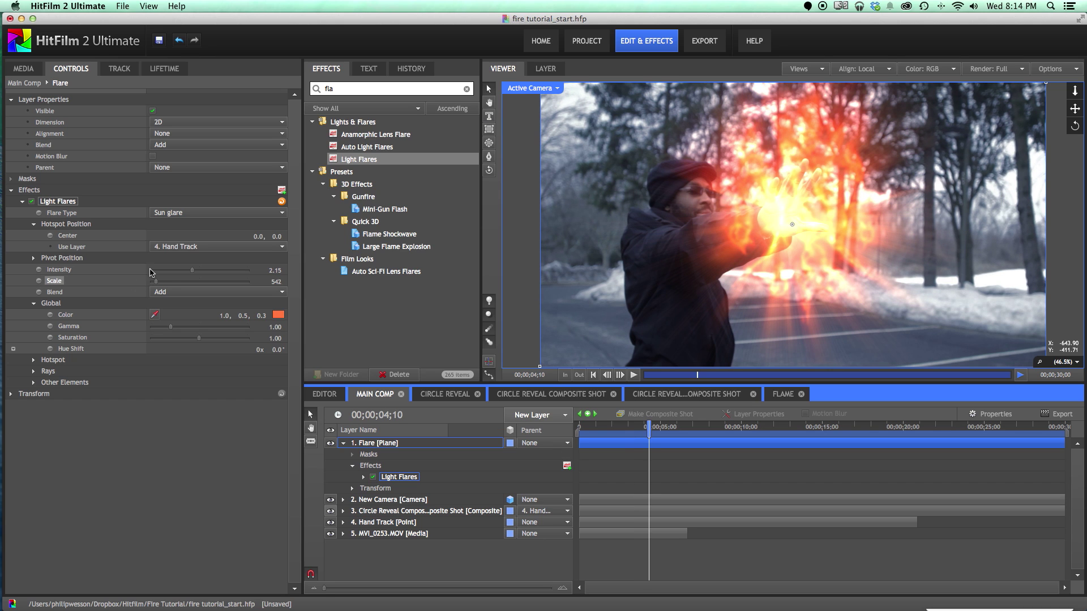
click(273, 270)
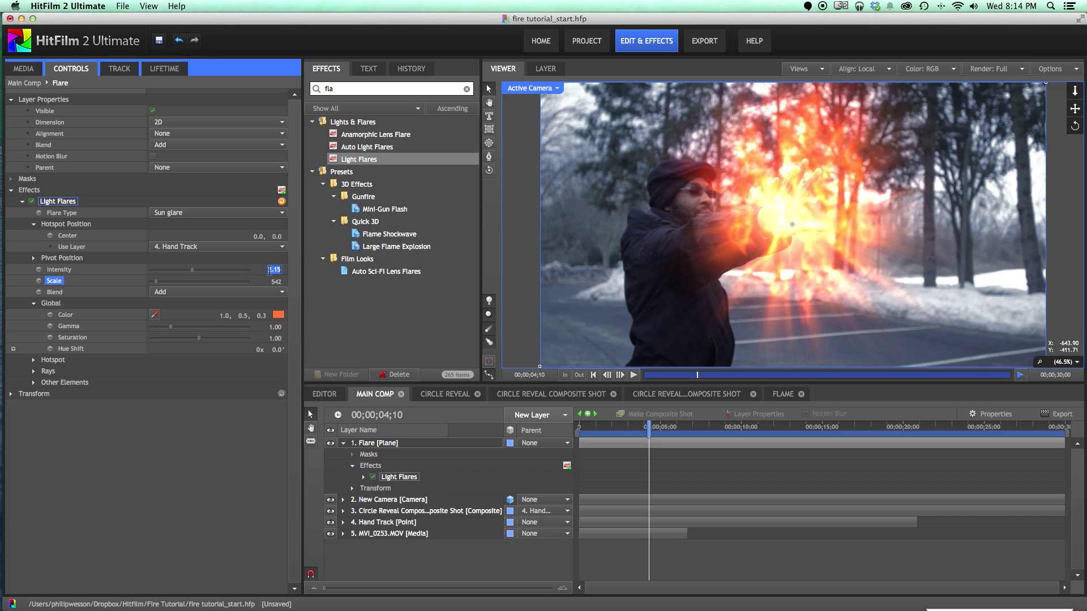
text(1.)
key(Return)
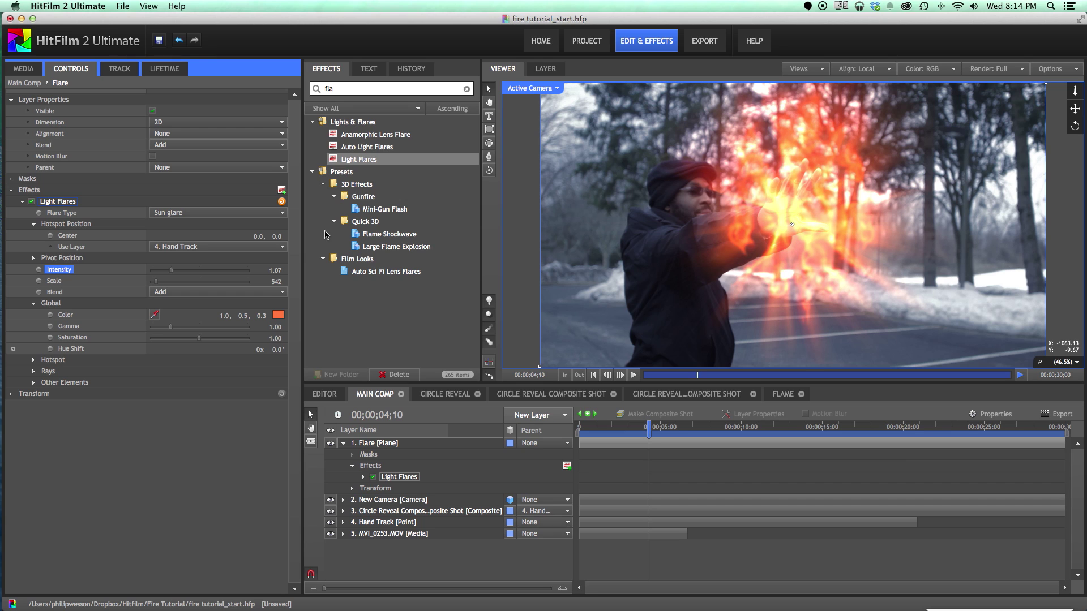
click(278, 270)
text(1.8)
key(Return)
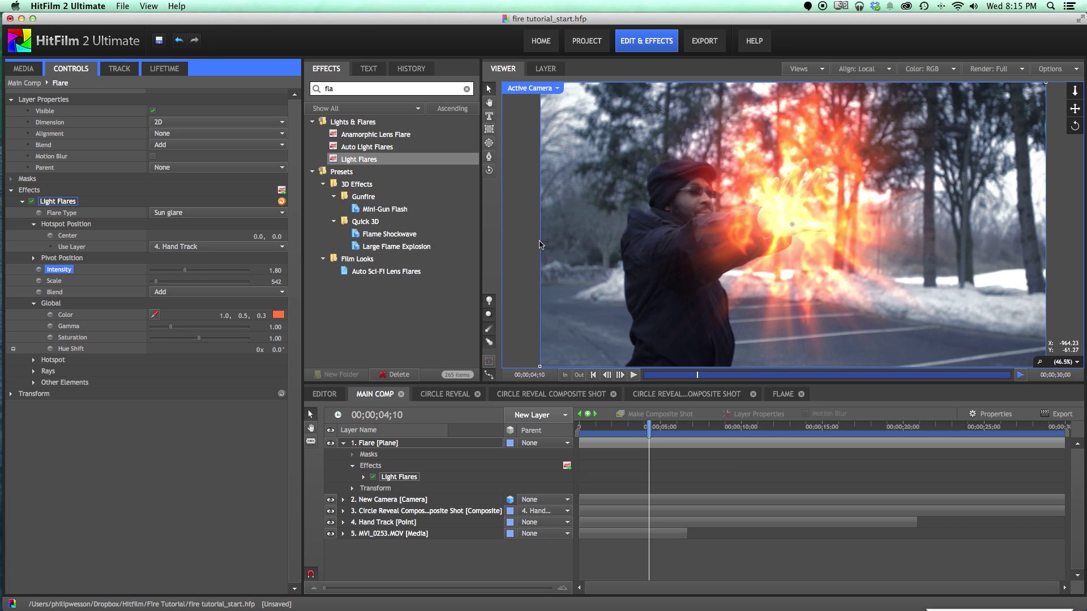
Hide the Circle Reveal composite layer and examine the flare on the hand by itself.
click(341, 511)
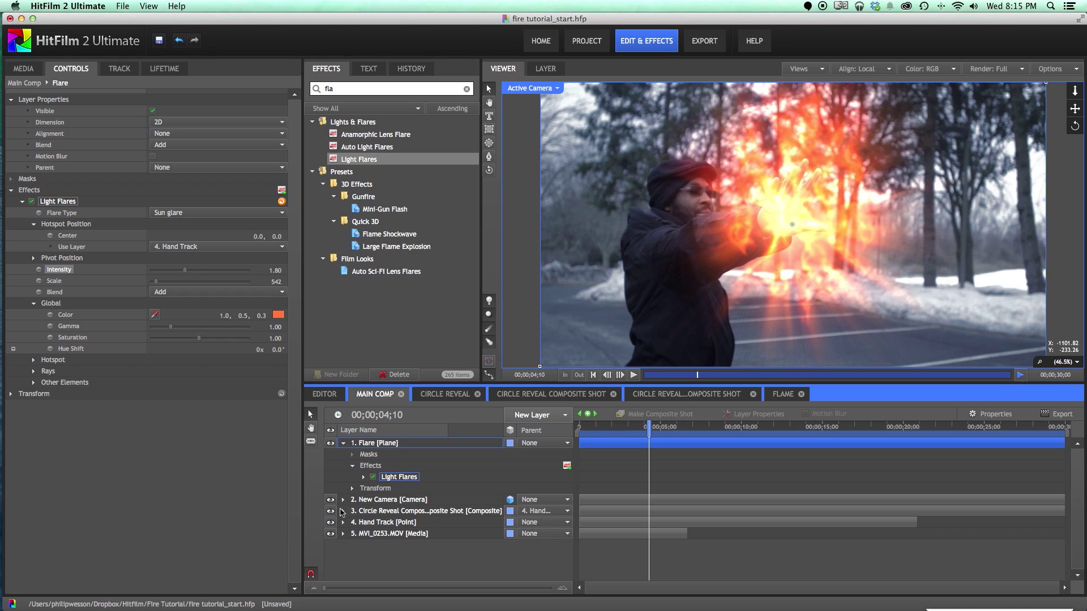
click(343, 443)
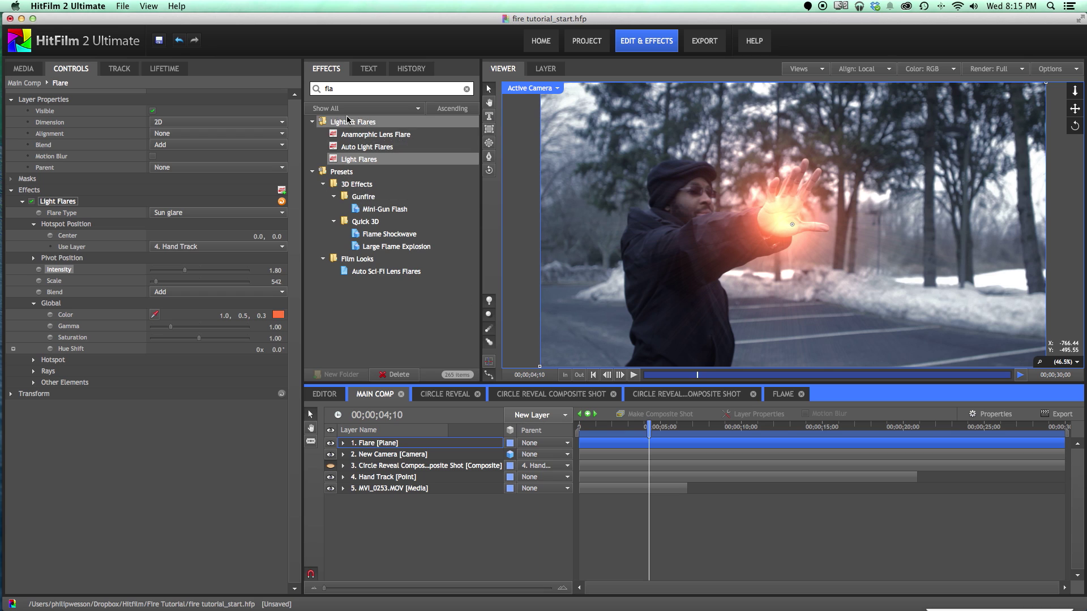
click(353, 97)
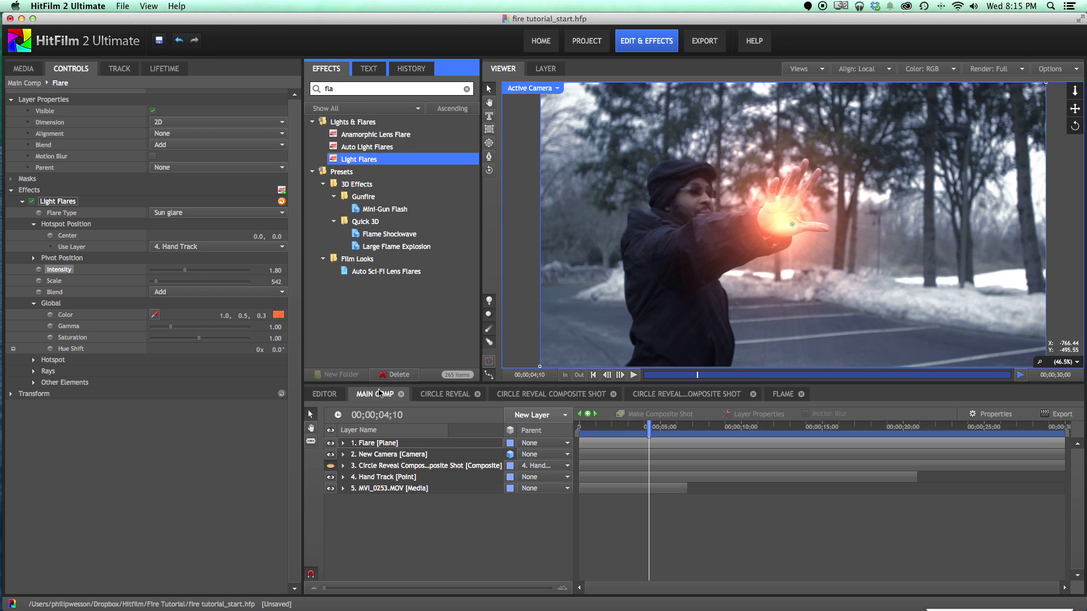
click(378, 448)
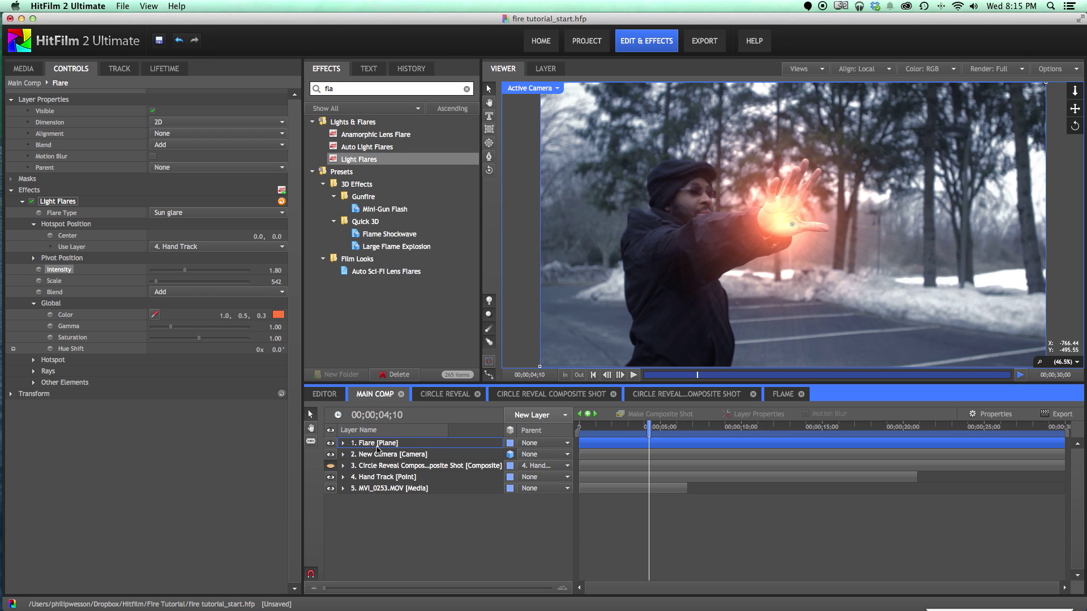
click(343, 443)
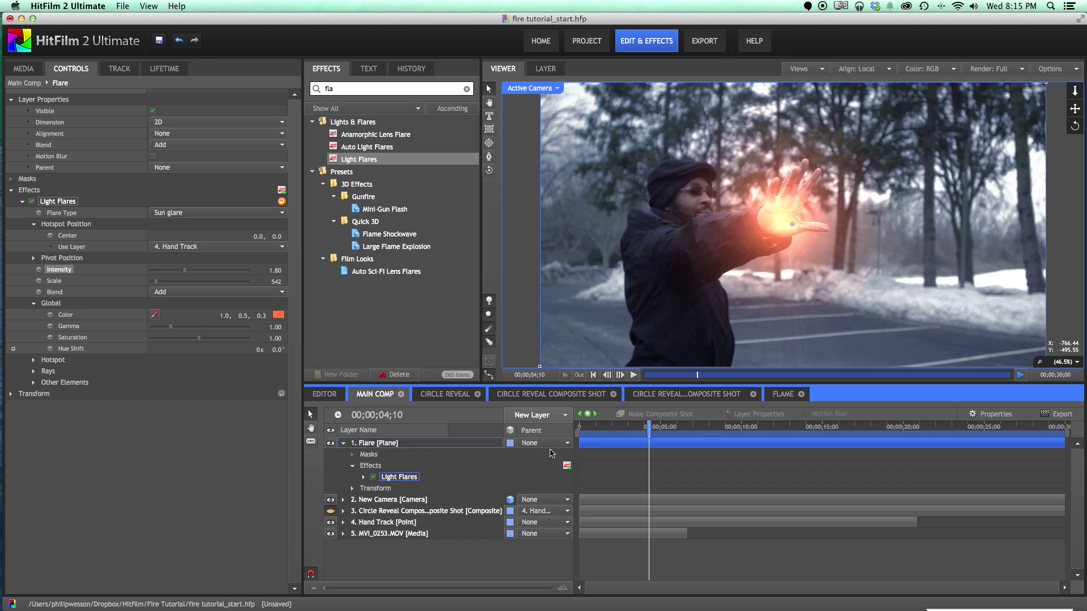
Enable keyframing for the Flare layer's Light Flares intensity at 00;00;00;18.
drag(589, 428, 594, 428)
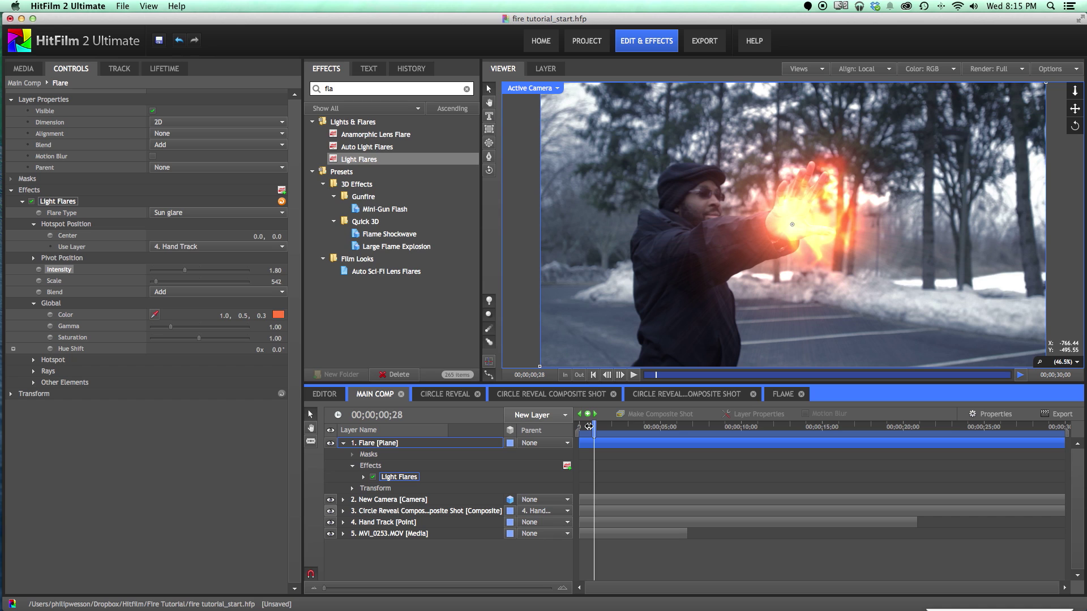
click(589, 426)
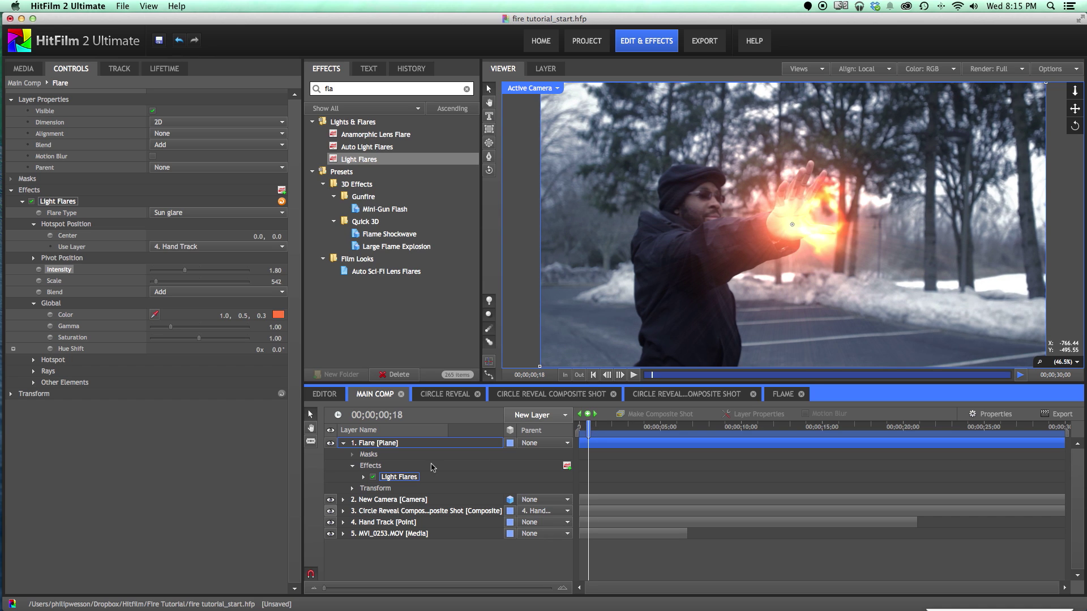
click(386, 447)
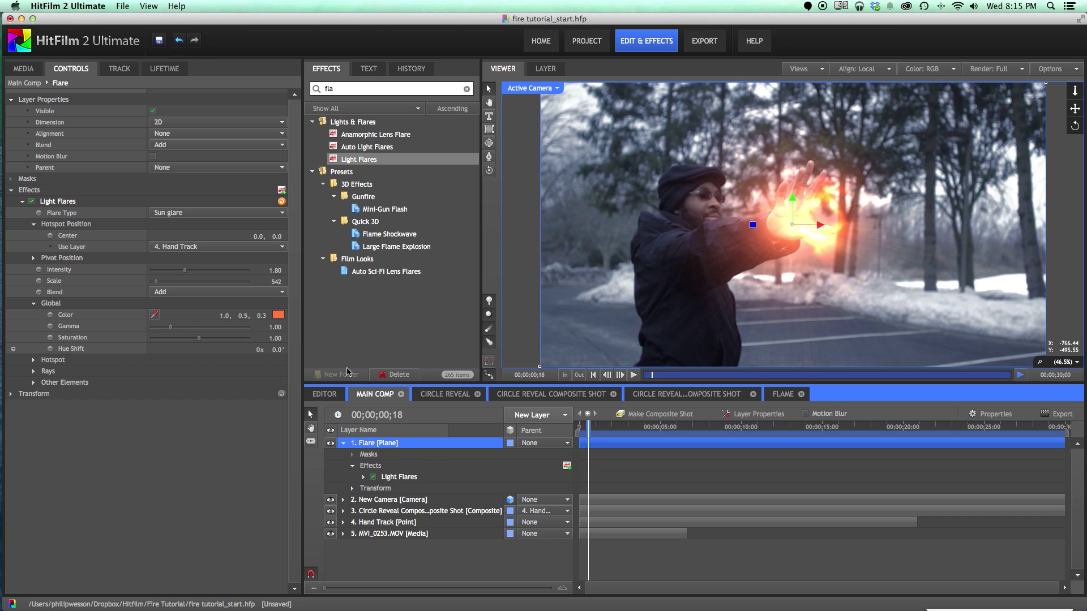
click(38, 270)
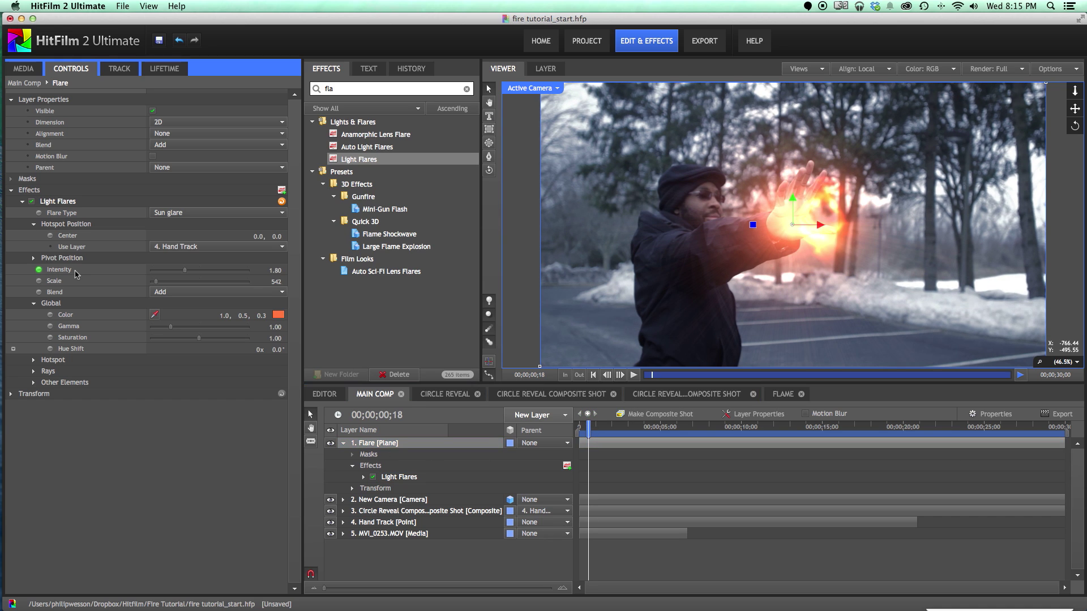
Set the Light Flares intensity keyframe at 00;00;00;18 to 0.
click(276, 271)
text(0)
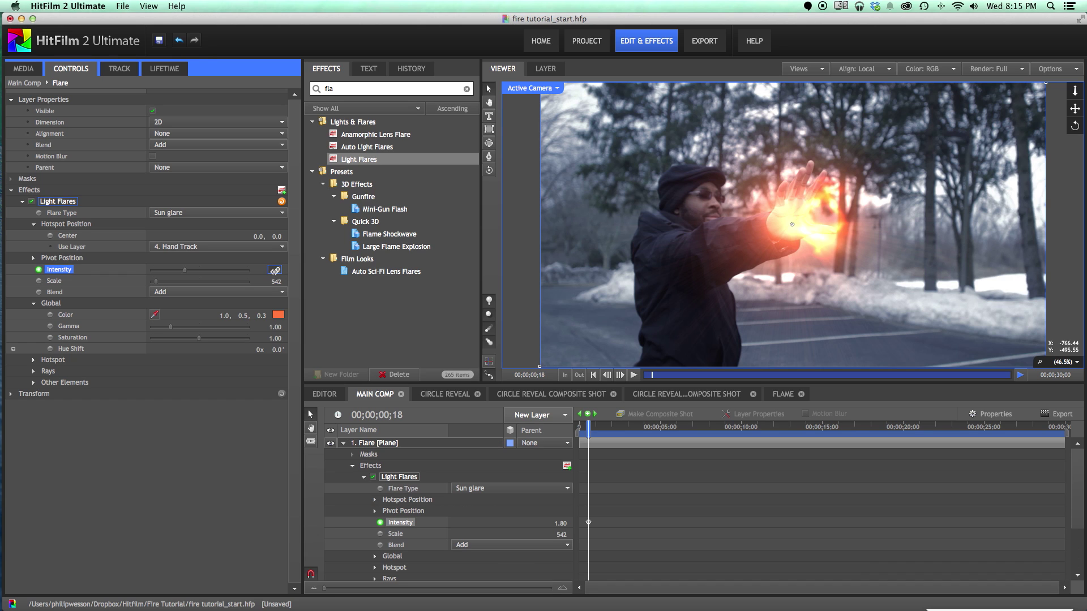
key(Return)
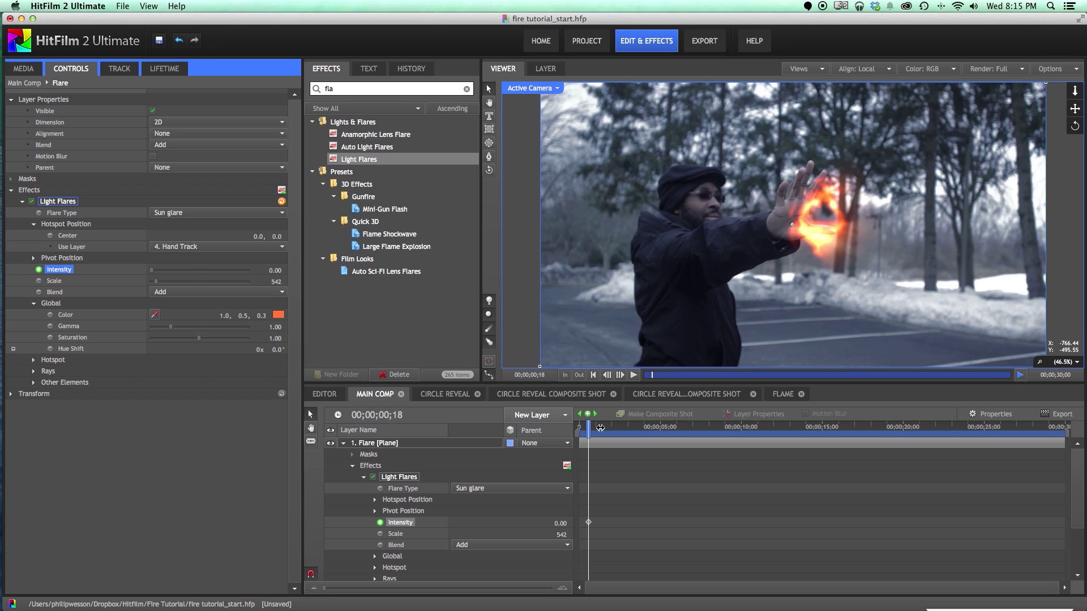
Add a Light Flares intensity keyframe of 2.50 at 00;00;01;10.
click(599, 428)
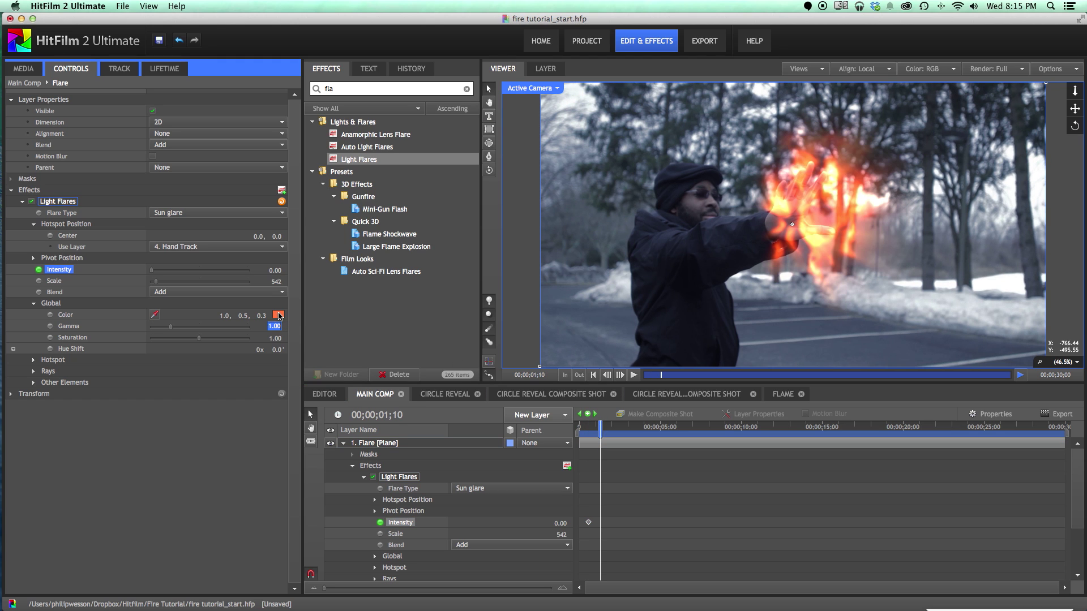
click(275, 268)
text(2.5)
key(Return)
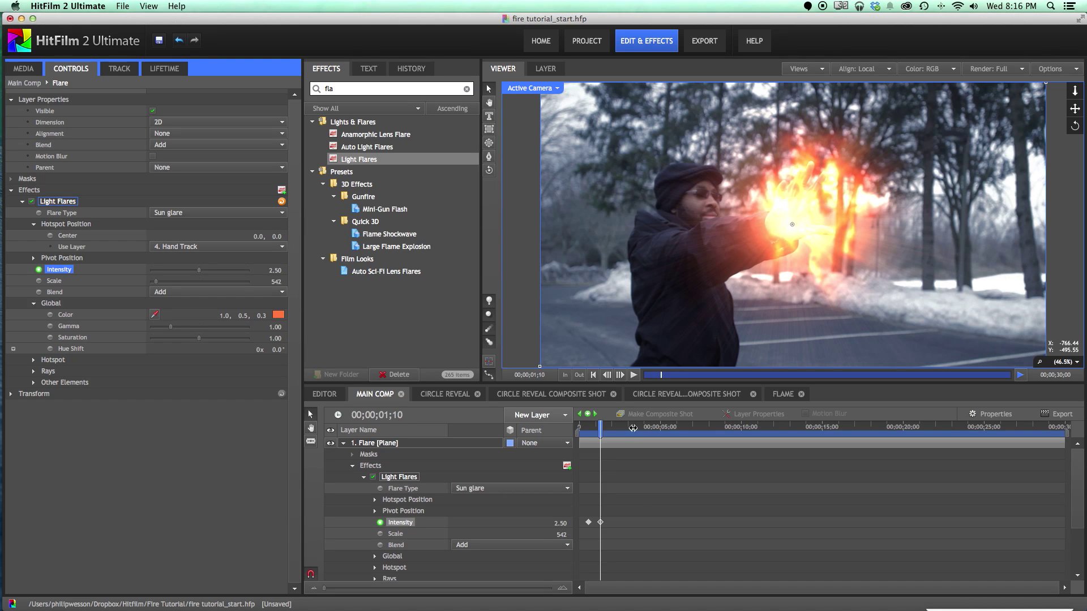
Add a Light Flares intensity keyframe of 1.80 at 00;00;03;13.
click(634, 428)
click(275, 270)
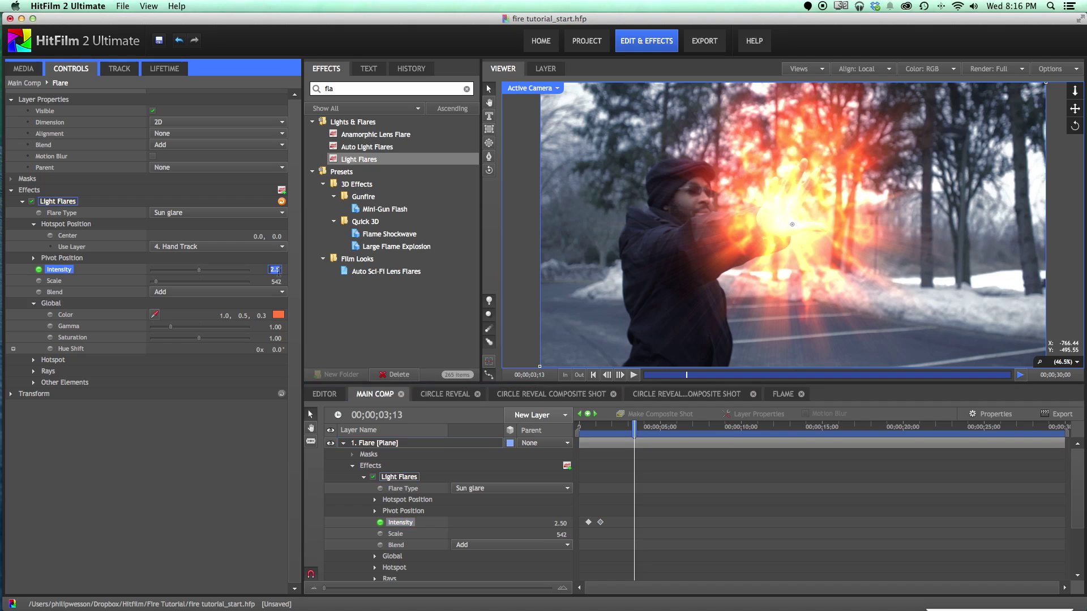
text(1.80)
click(567, 446)
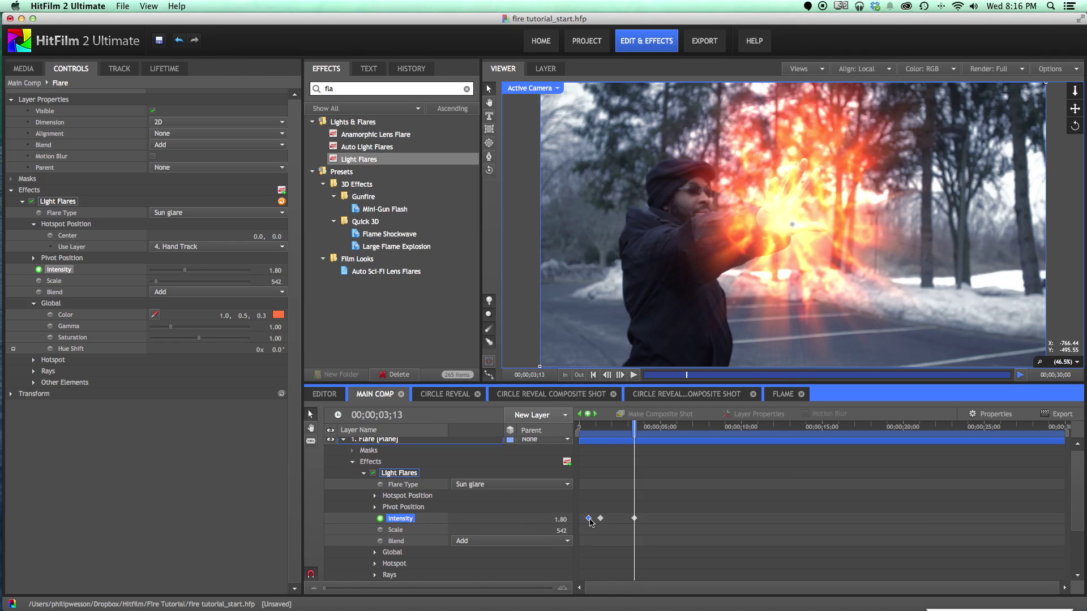
Return to the first intensity keyframe at 00;00;00;18 and hide the Flare and Circle Reveal composite layers.
click(580, 416)
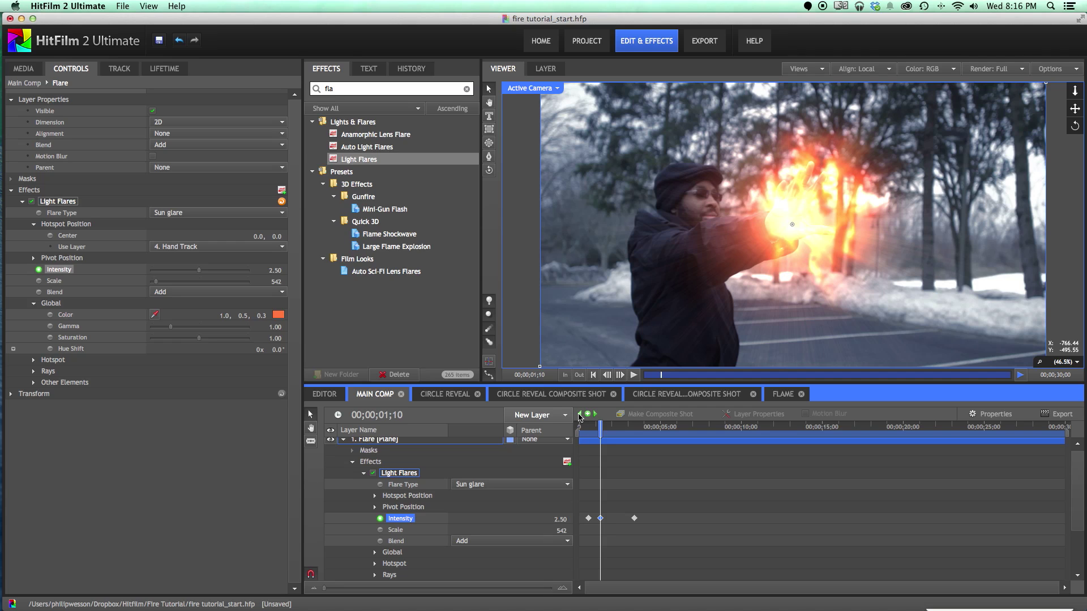
click(580, 416)
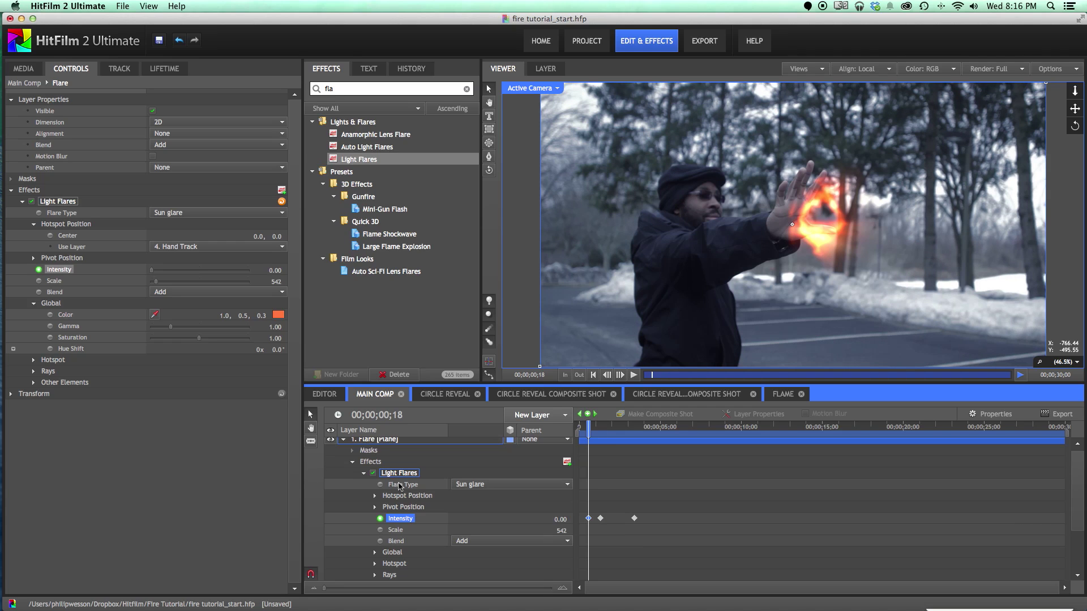
scroll(365, 469, up, 1)
click(344, 443)
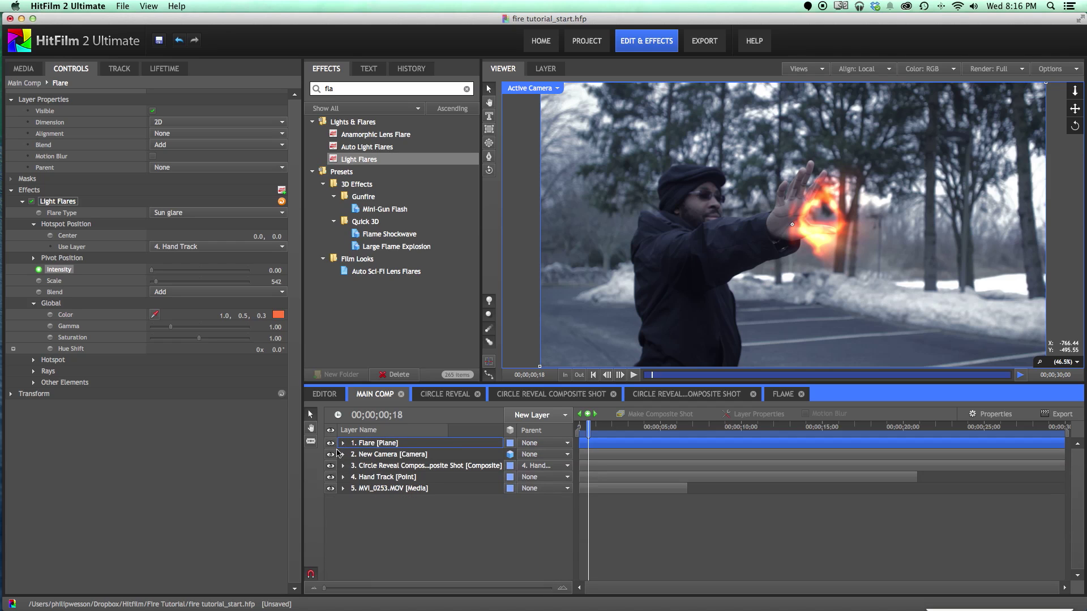
click(331, 465)
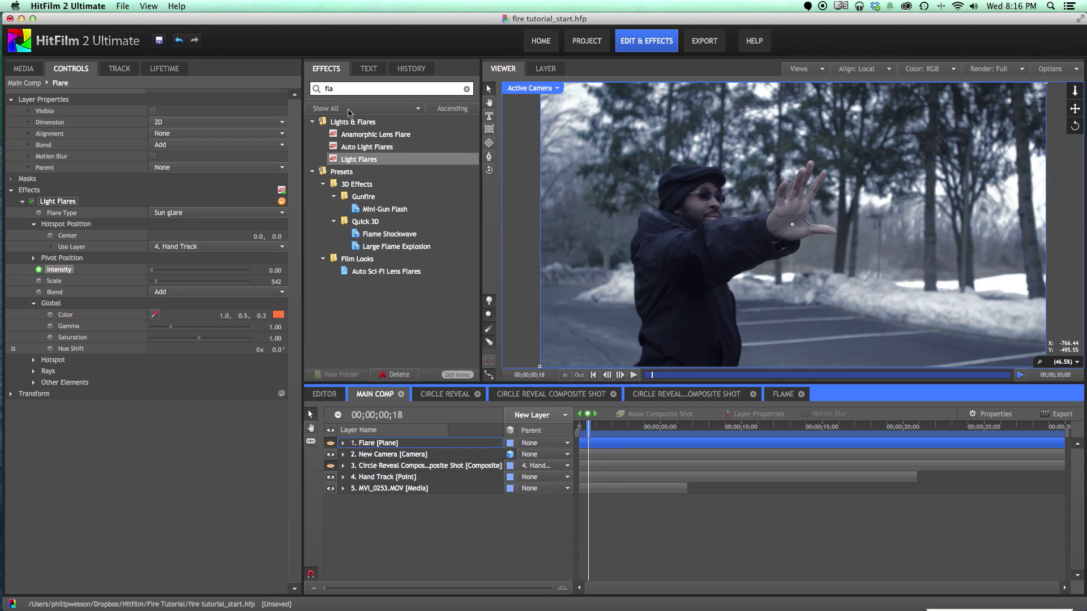
Find the Particle Simulator effect and add it to Main Comp directly above the Hand Track layer.
double_click(349, 90)
text(paret)
key(BackSpace)
key(BackSpace)
text(t)
drag(362, 134, 376, 467)
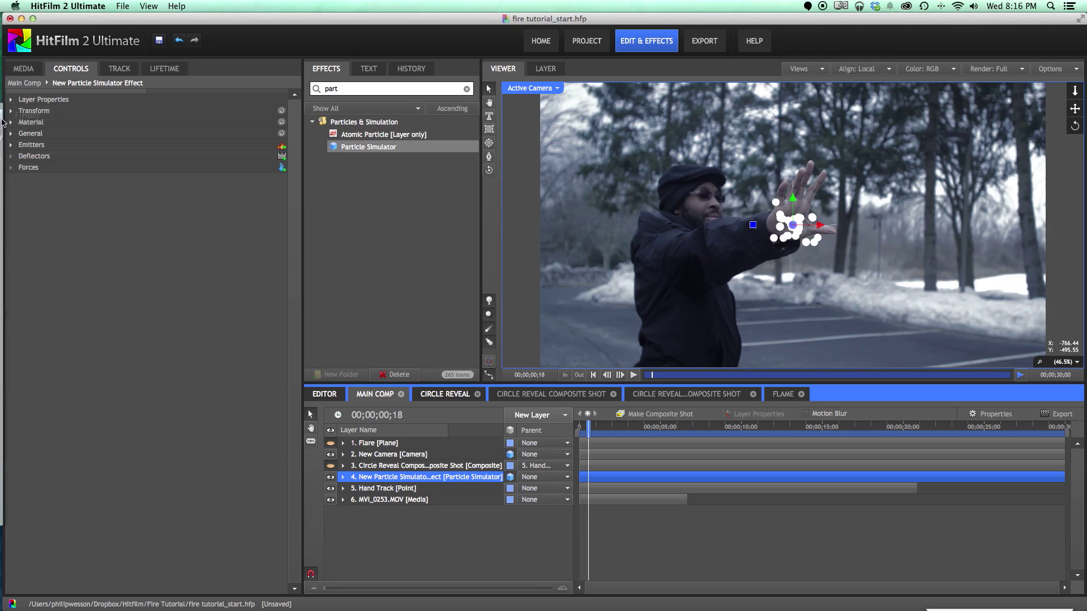
Set the particle emitter's shape to Sphere and its trajectory to Explode.
click(12, 145)
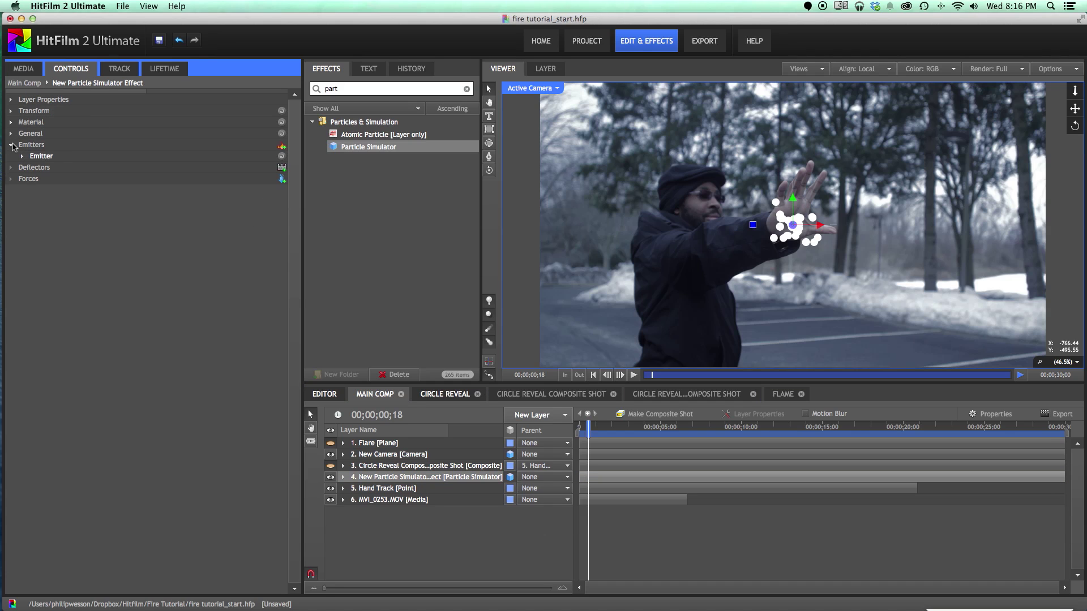
click(23, 157)
click(239, 168)
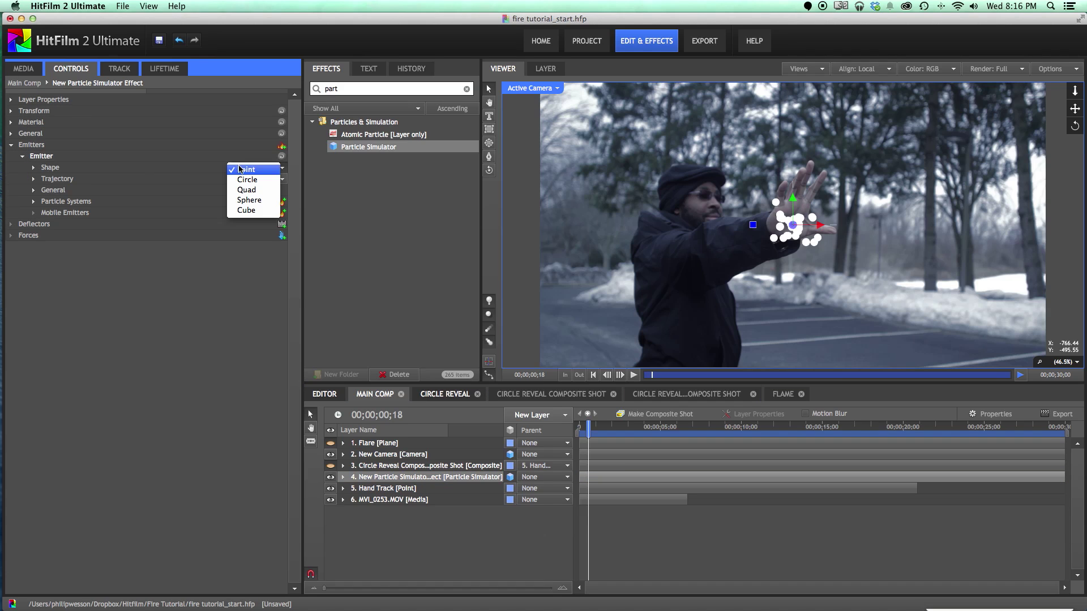
click(263, 201)
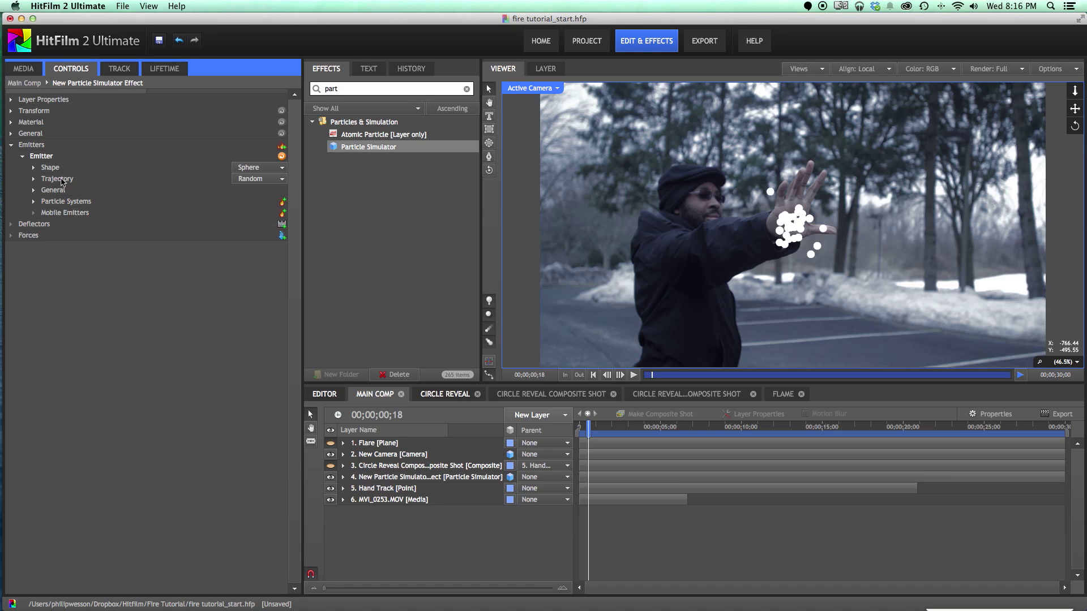
click(227, 180)
click(250, 150)
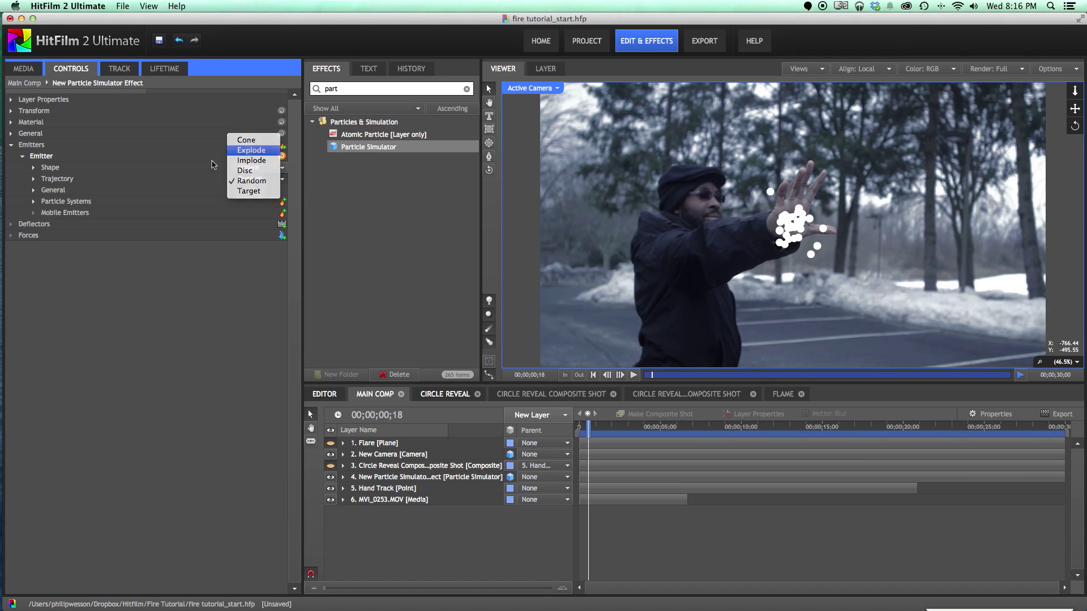
Keyframe the emitter's Active property on at 00;00;00;18 and off one frame earlier, at 00;00;00;17.
click(33, 201)
click(45, 213)
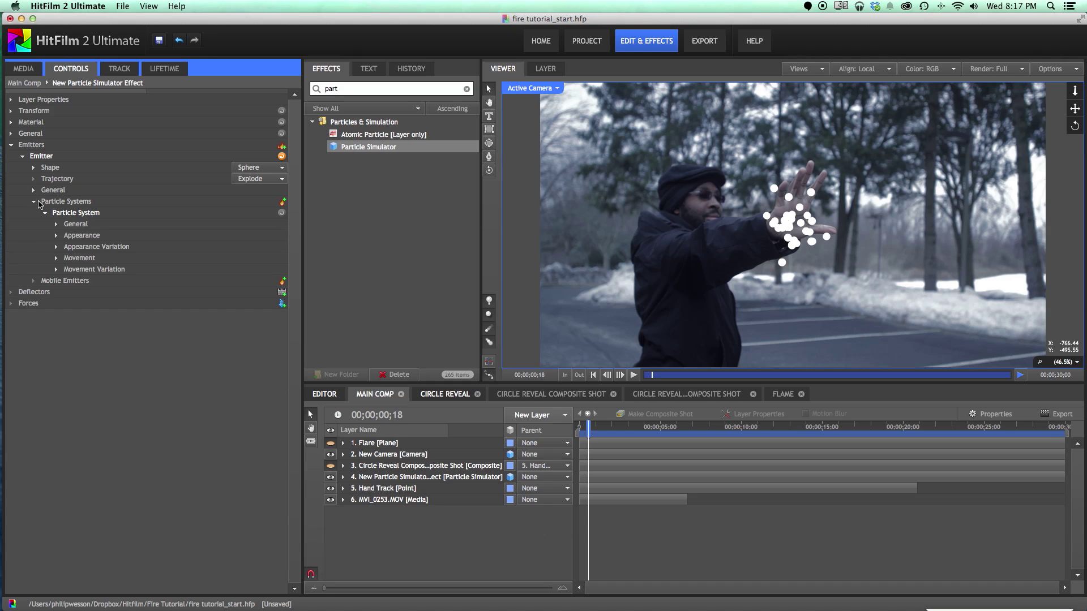
click(34, 191)
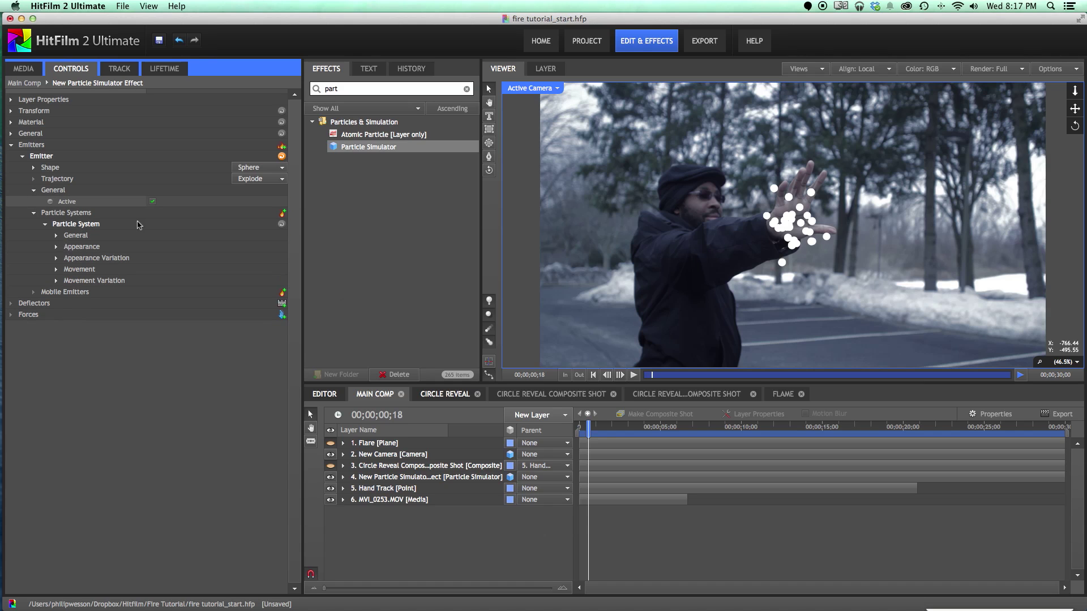
click(153, 201)
click(50, 201)
click(153, 201)
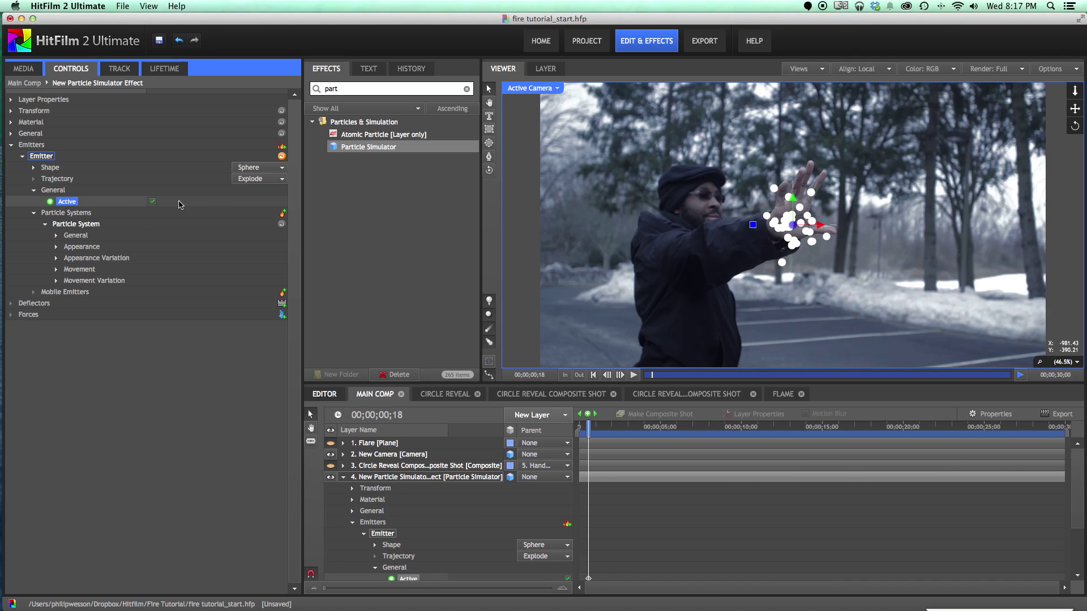
click(153, 202)
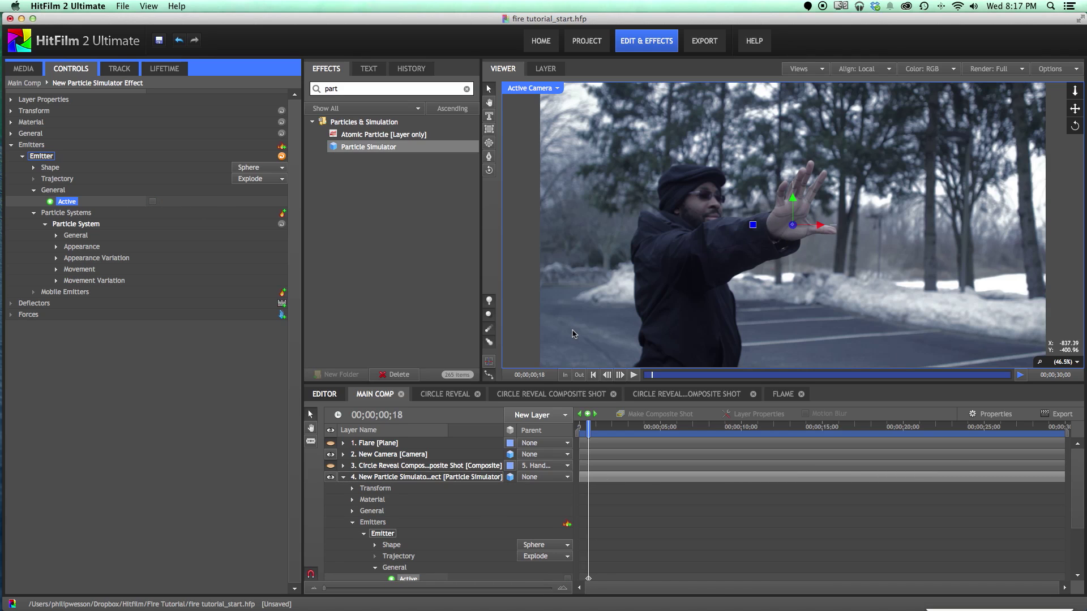
click(152, 201)
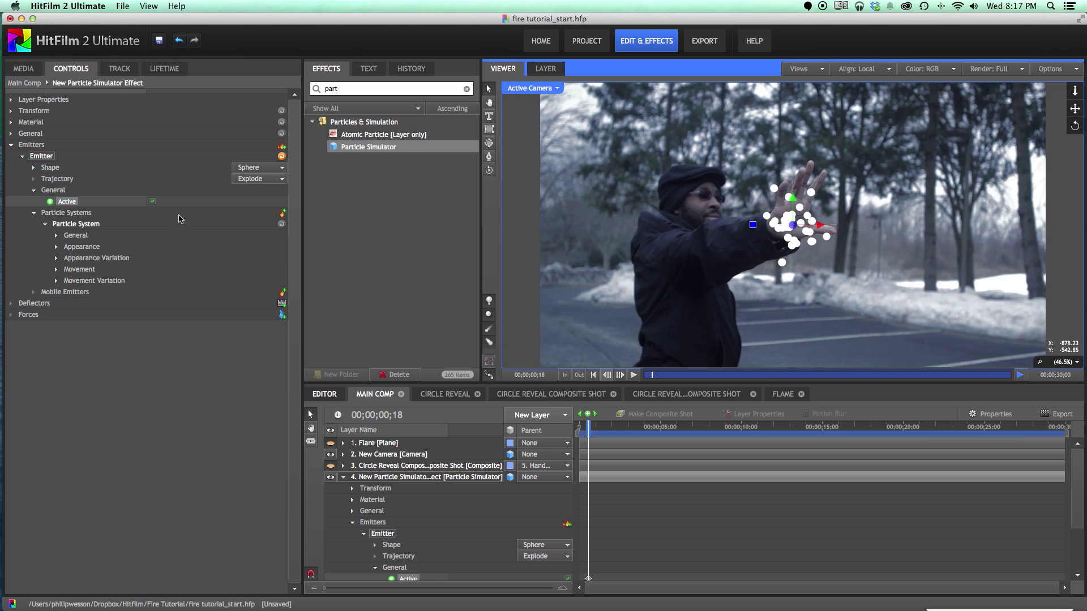
click(153, 201)
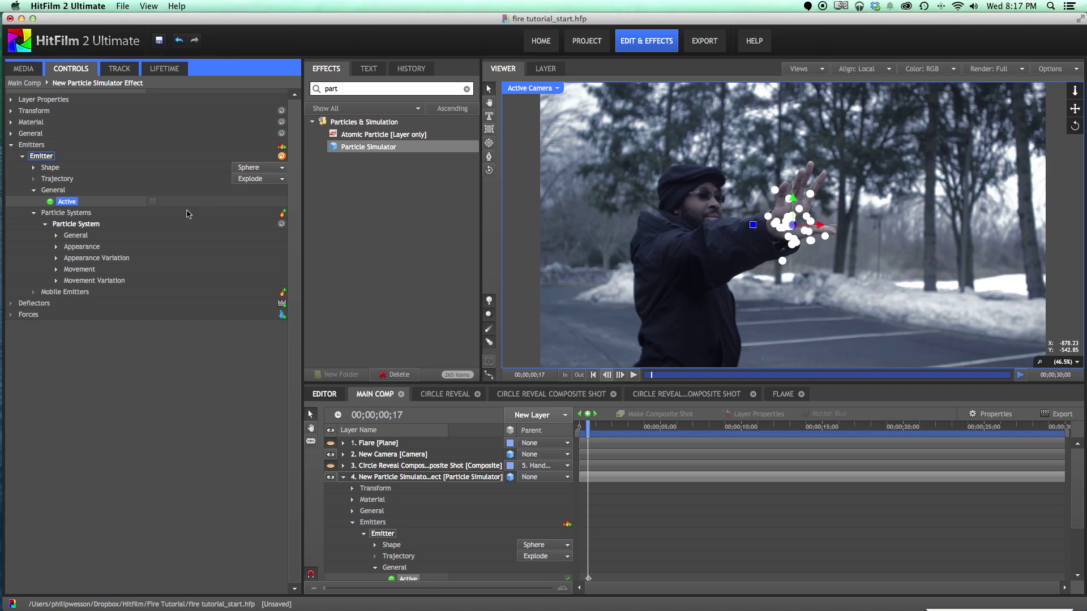
At 00;00;01;12, raise the particle system's Particles Per Second to 240.
click(598, 424)
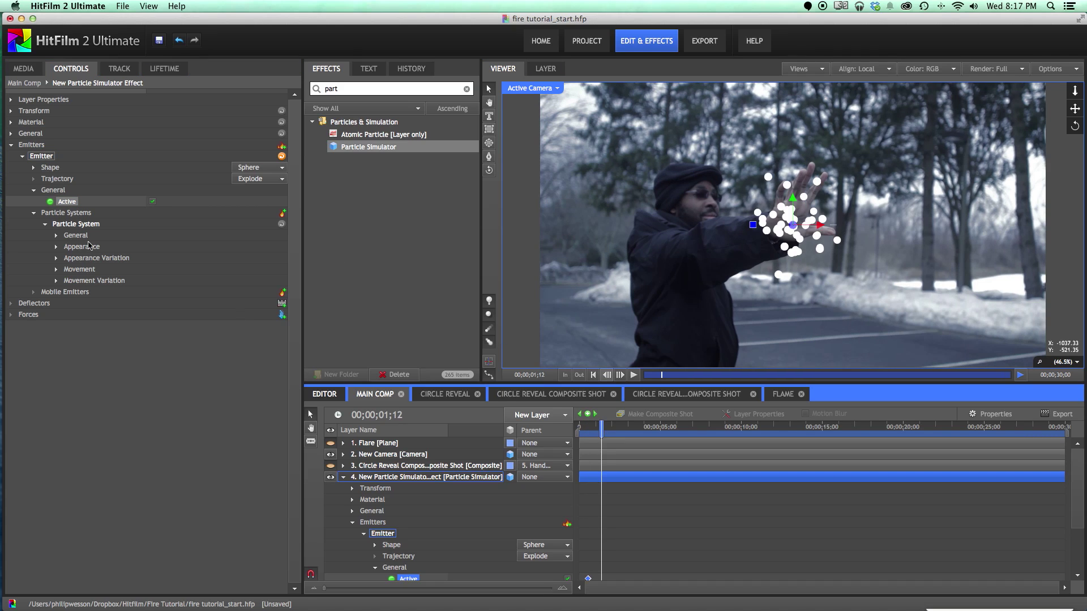
click(55, 236)
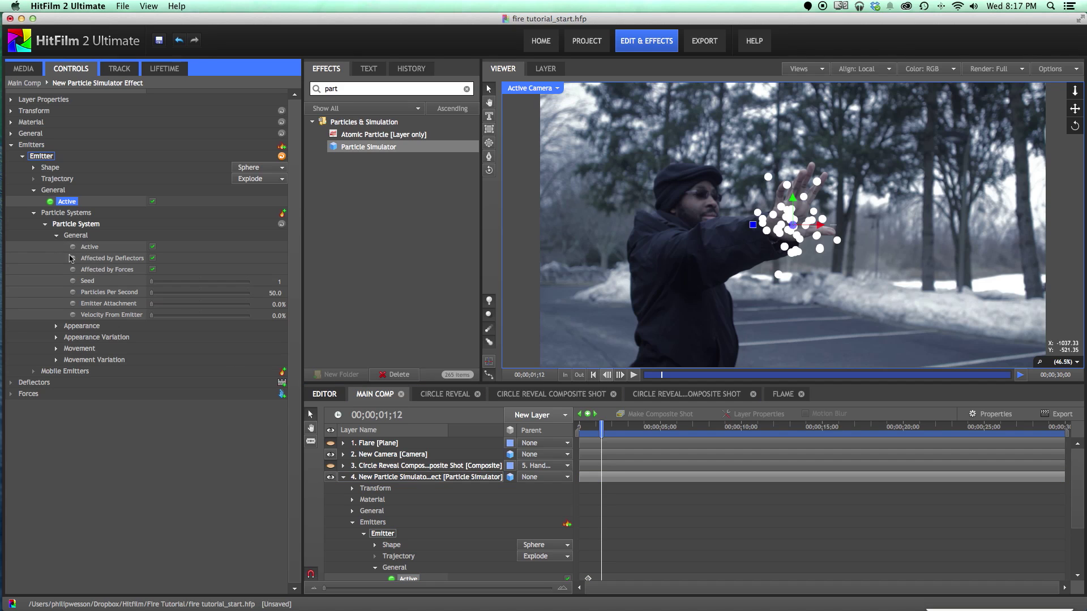
drag(275, 293, 350, 298)
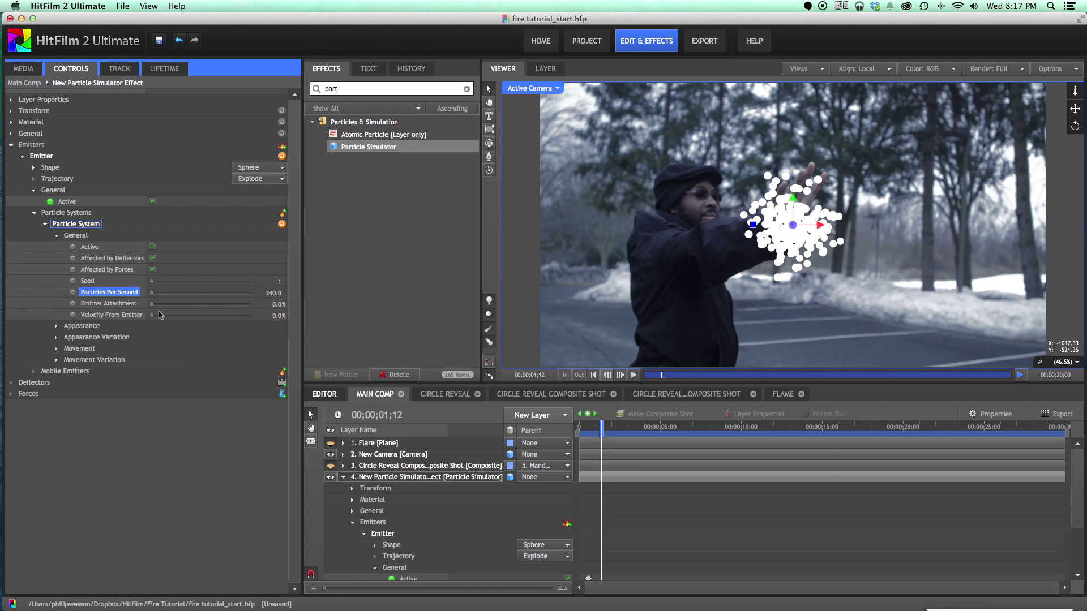
Set the particle movement scale to 0% and its scale variation to 22%, and check the particles at 00;00;03;12.
click(57, 349)
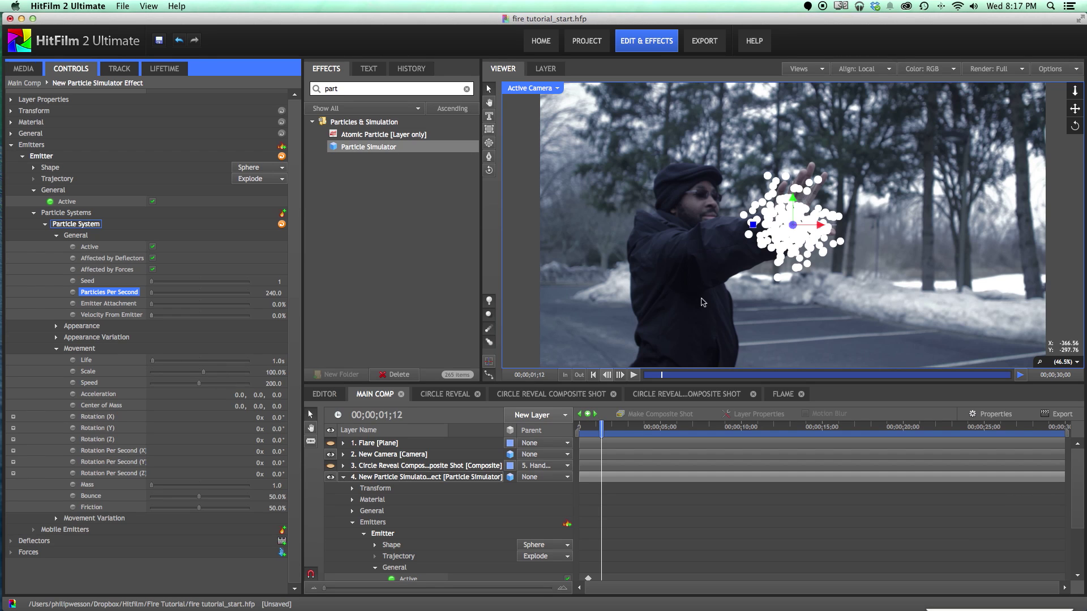
click(272, 373)
text(0)
key(Return)
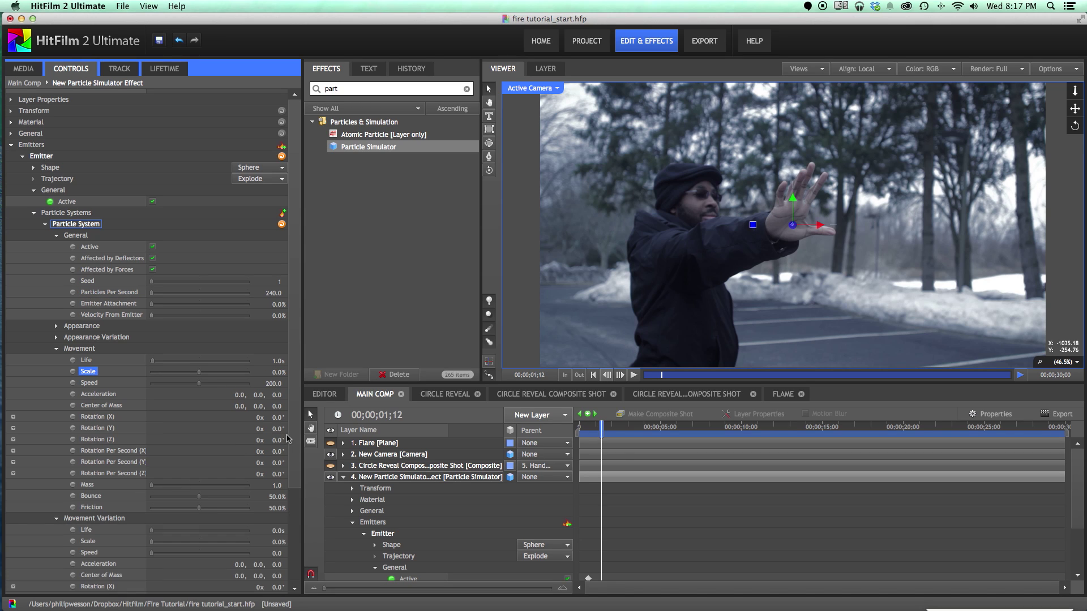
drag(277, 542, 283, 543)
drag(617, 426, 634, 427)
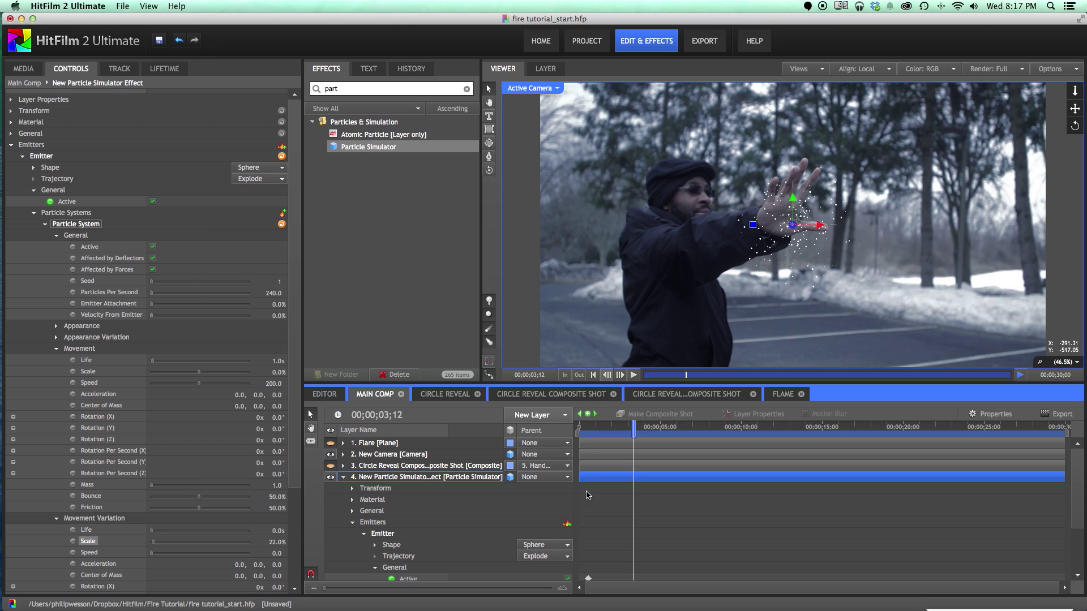
Return to the emitter's Active keyframe at 00;00;00;18 and set the particle life to 1.8 seconds.
click(406, 578)
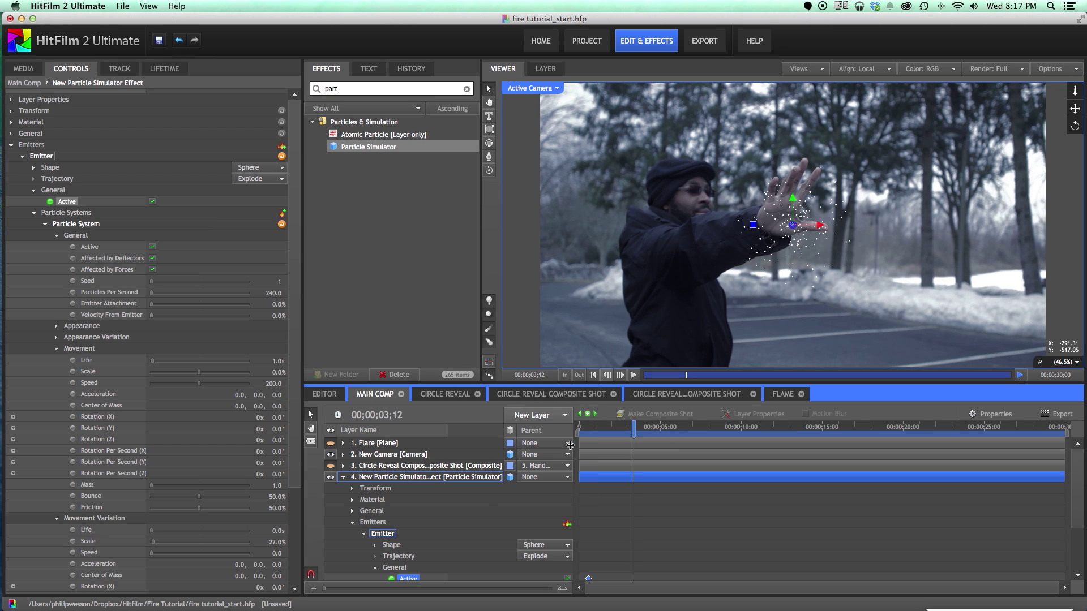
click(579, 414)
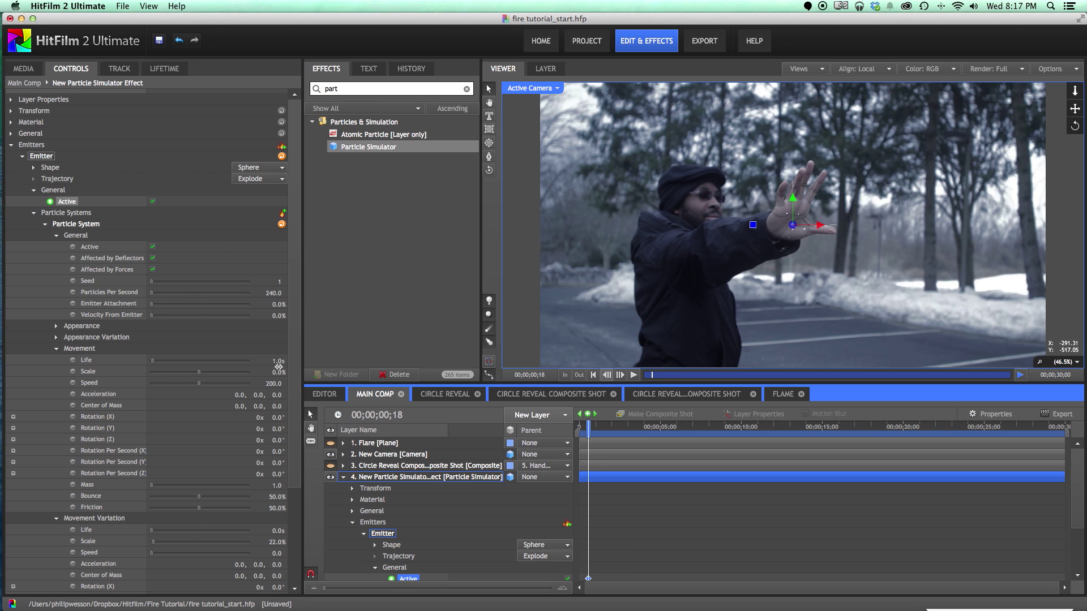
click(276, 360)
text(1.8)
key(Return)
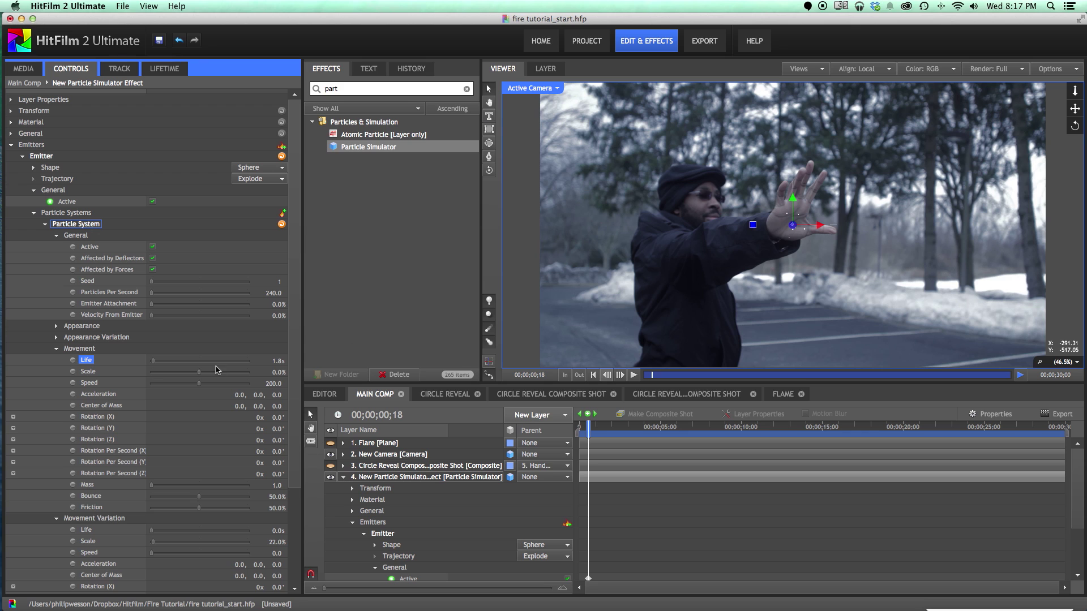
Attach the emitter shape to the Hand Track layer and scrub to about 00;00;04;08 to check the particles.
mouse_move(298, 345)
mouse_down()
mouse_move(298, 399)
mouse_move(297, 340)
mouse_up()
click(34, 168)
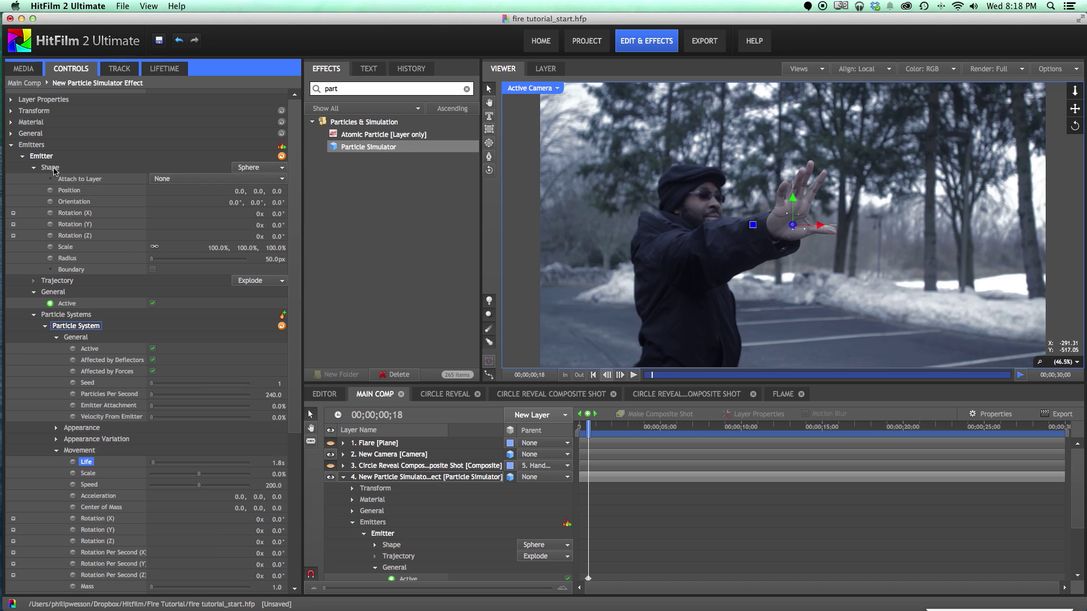
click(164, 180)
click(197, 222)
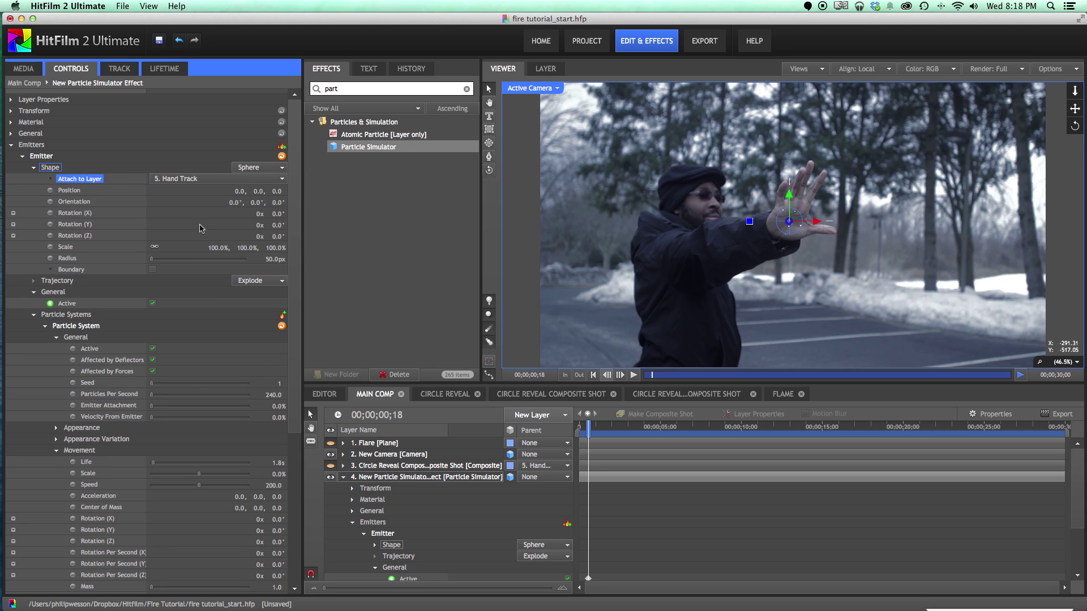
drag(603, 428, 646, 428)
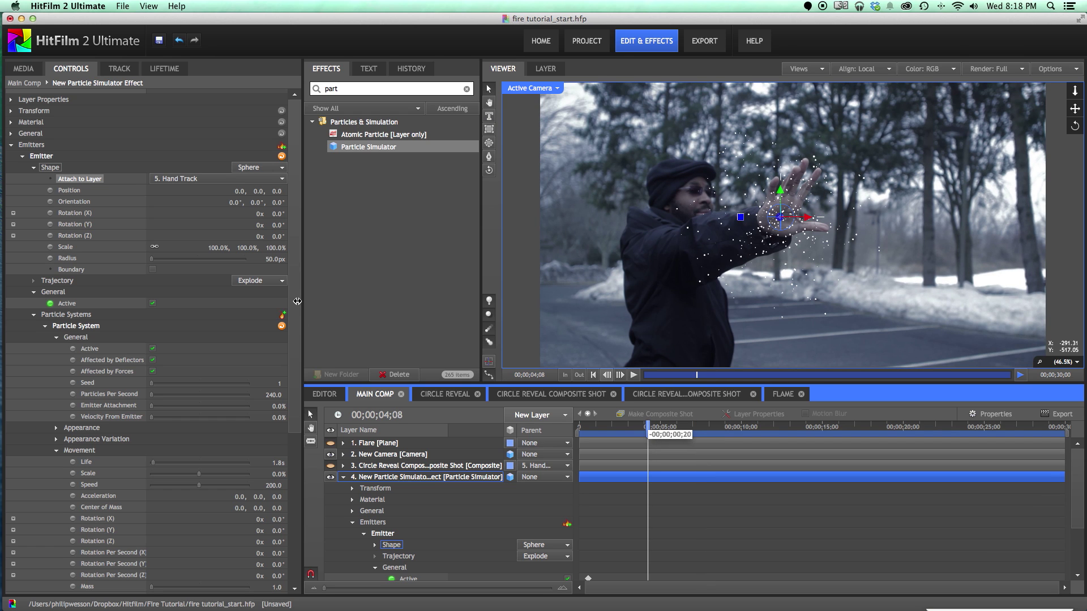
Add a force to the particle simulator and set its type to Turbulence.
scroll(198, 496, down, 5)
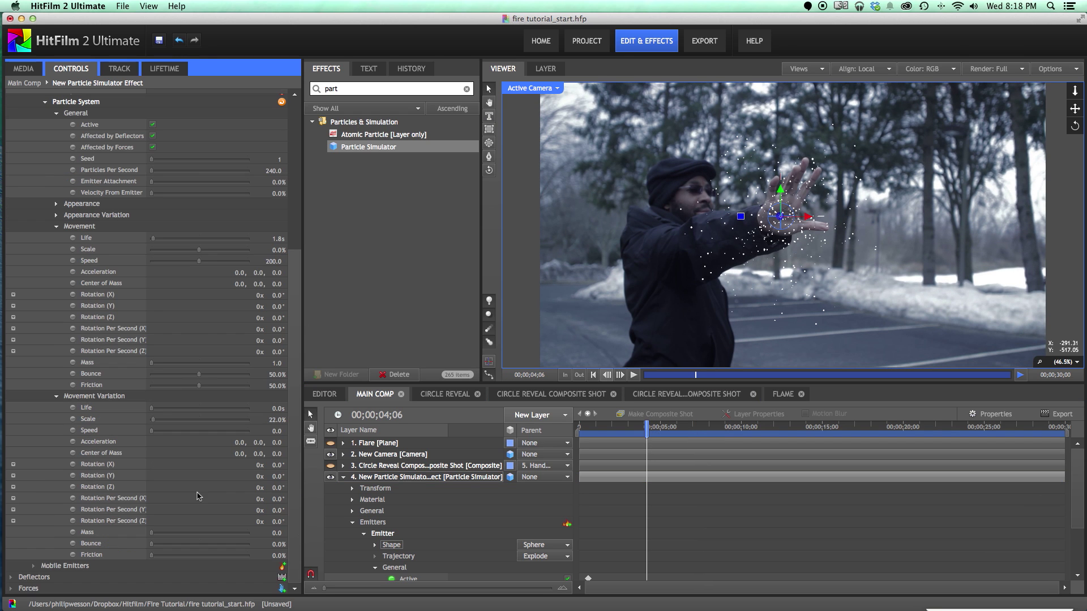
click(282, 590)
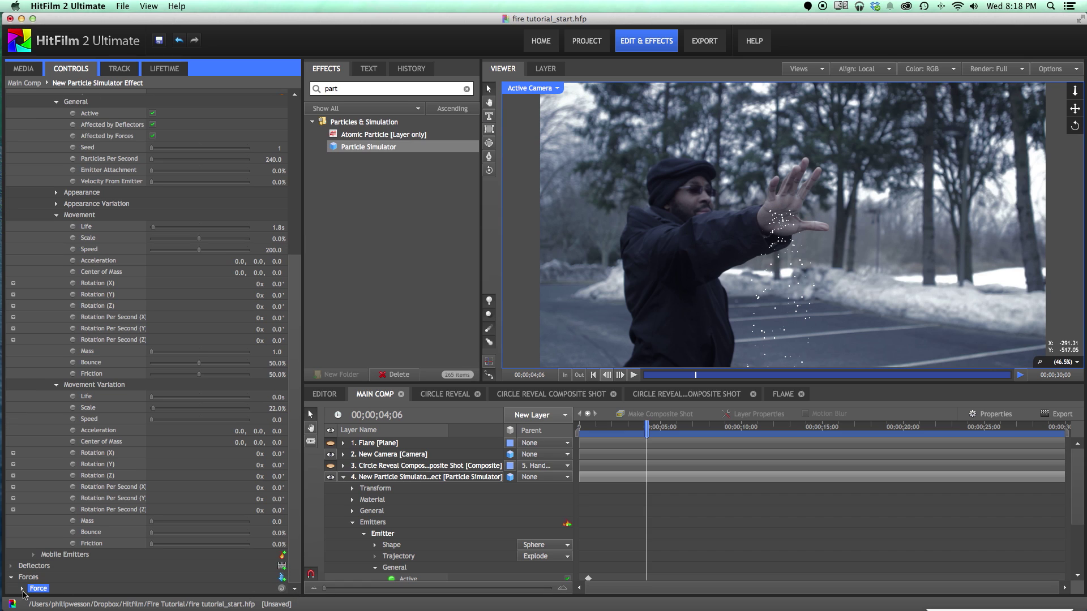
click(23, 589)
scroll(203, 565, down, 3)
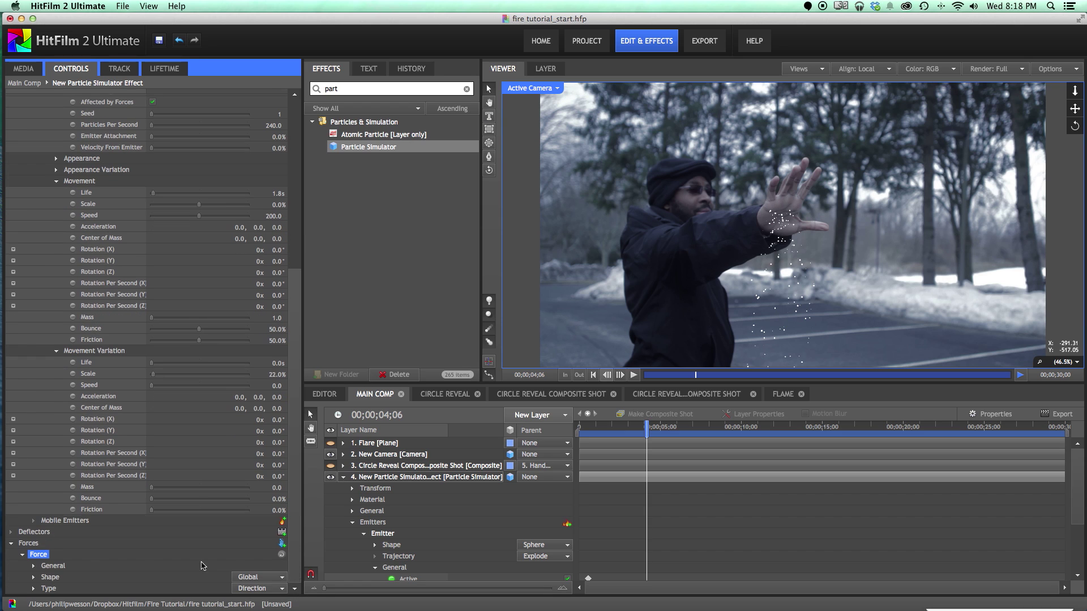
click(33, 589)
scroll(249, 541, down, 5)
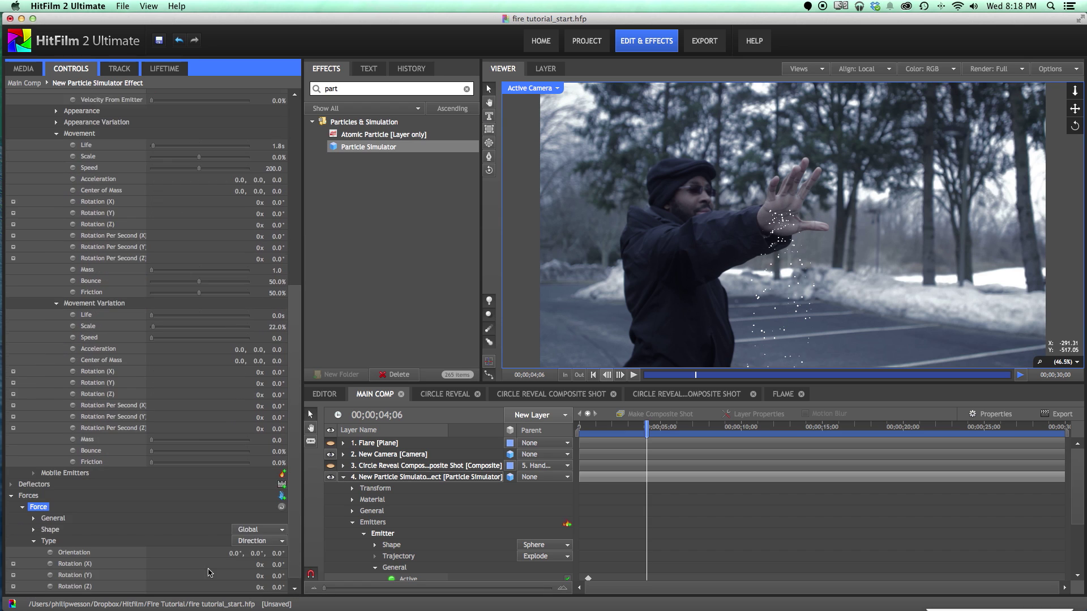
click(248, 535)
click(252, 564)
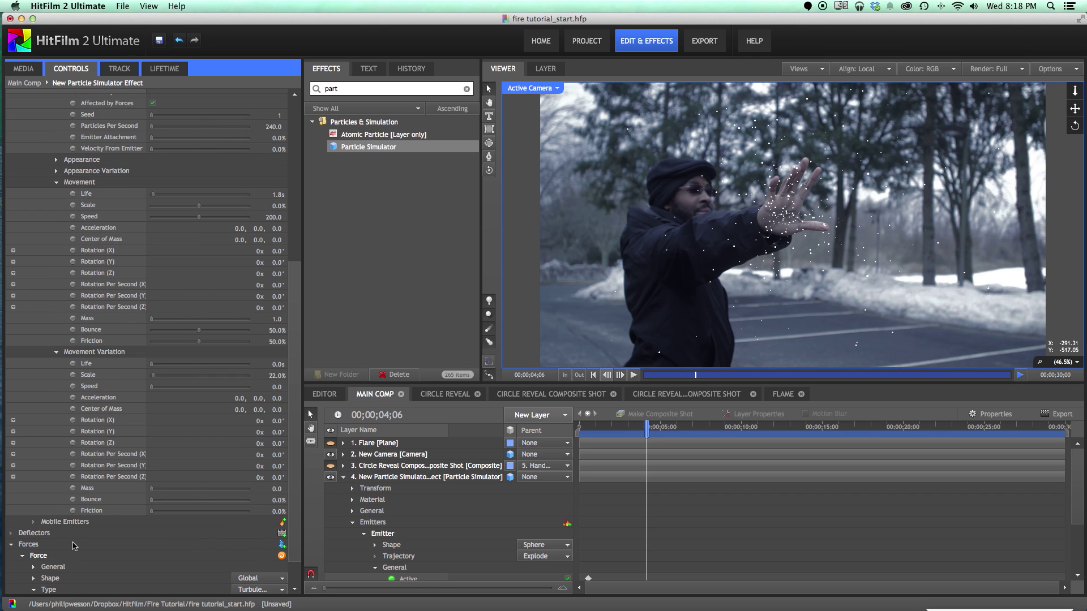
Set the turbulence force's strength to 32%.
scroll(293, 498, down, 2)
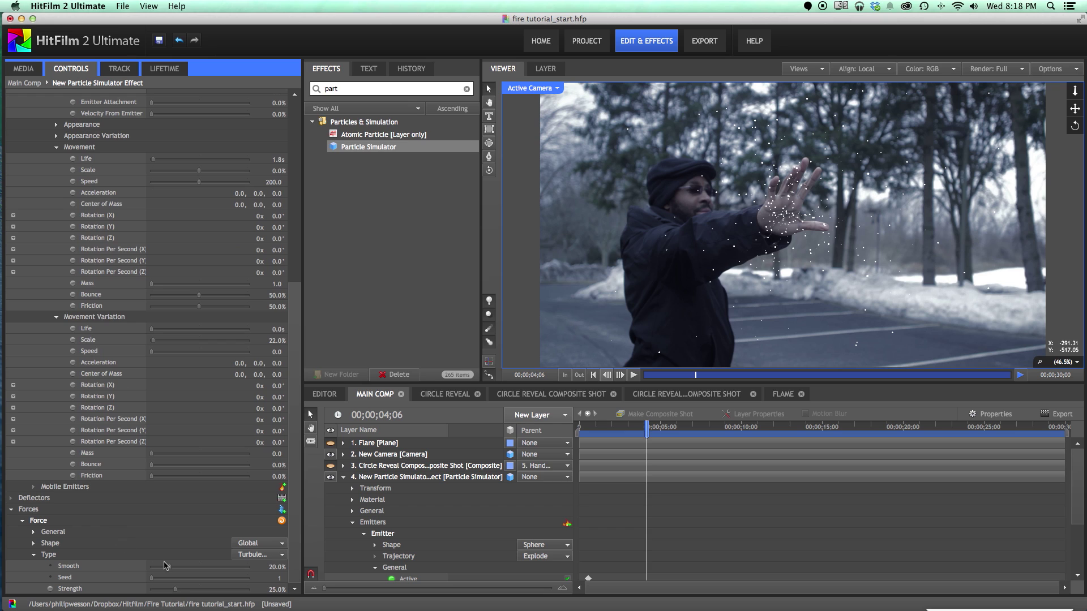
click(181, 590)
drag(182, 590, 183, 591)
Add a second force of type Attraction and set its strength to 32%.
click(282, 510)
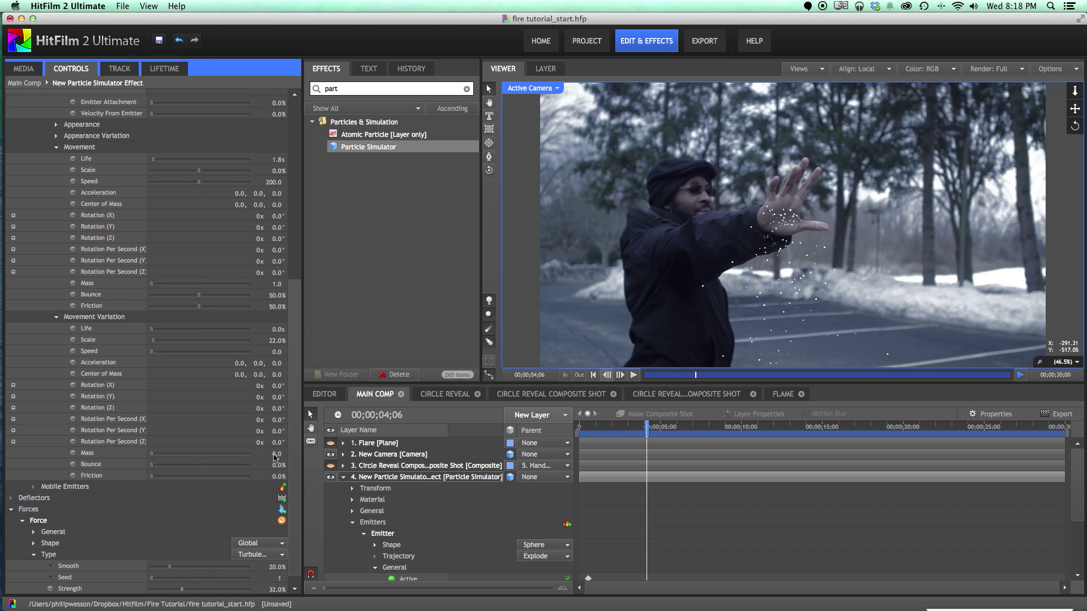
scroll(296, 509, down, 1)
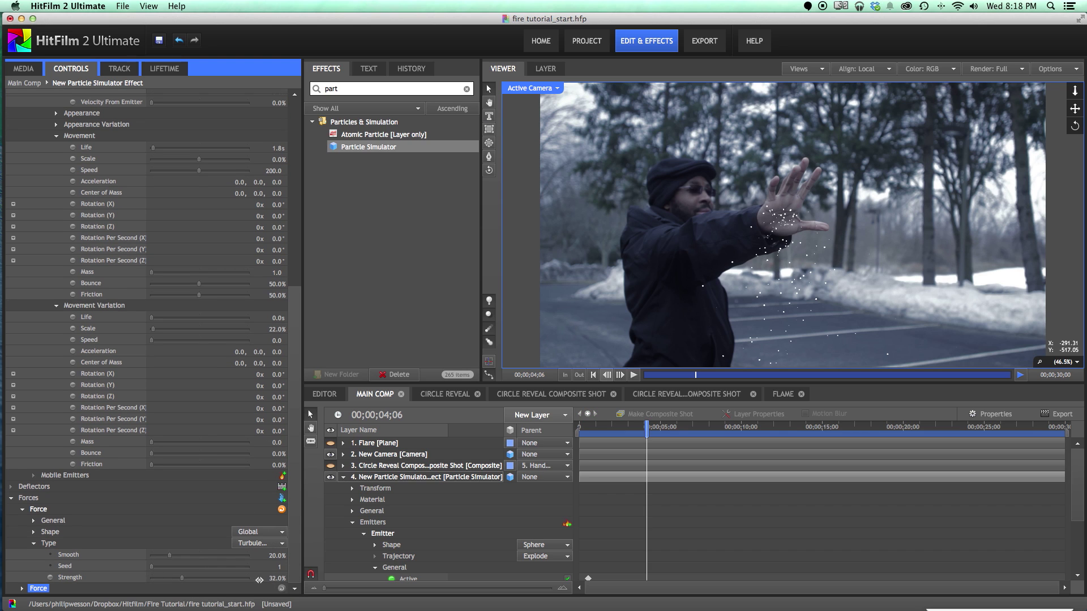
click(22, 588)
scroll(153, 564, down, 3)
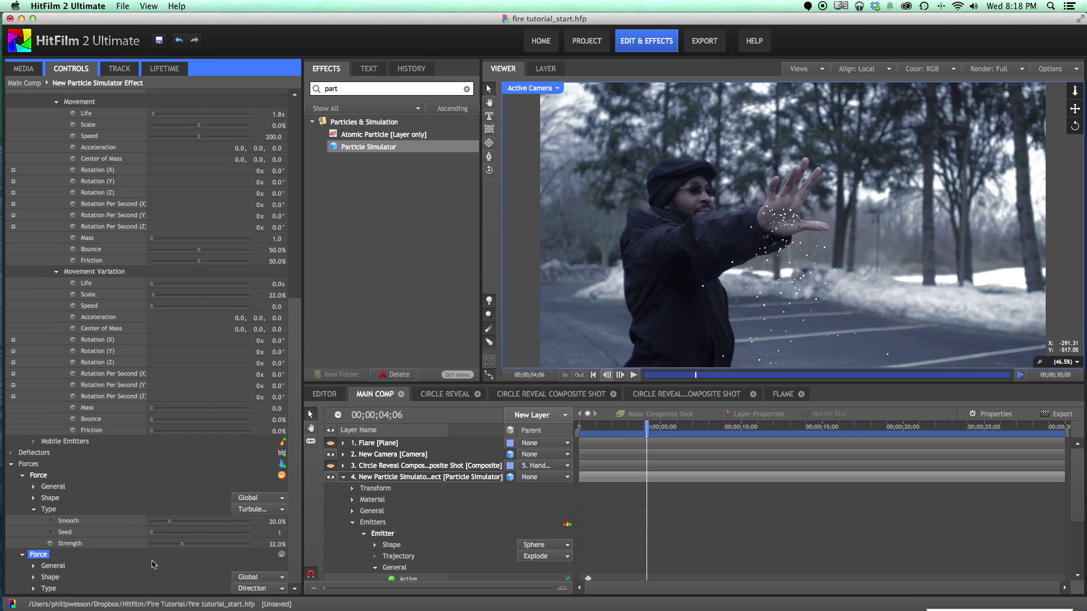
click(255, 584)
click(253, 581)
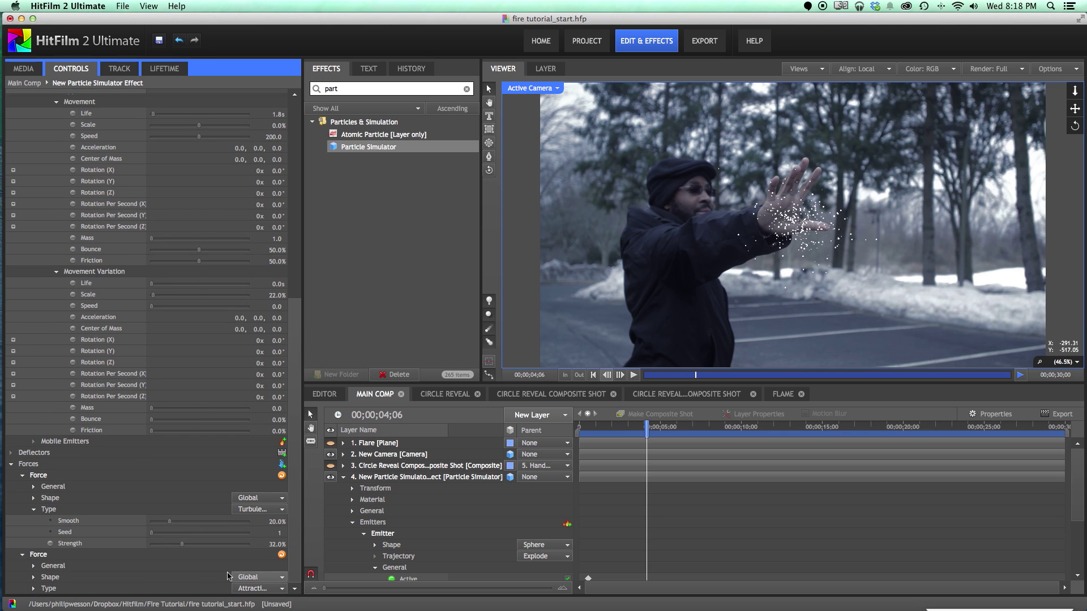
click(34, 589)
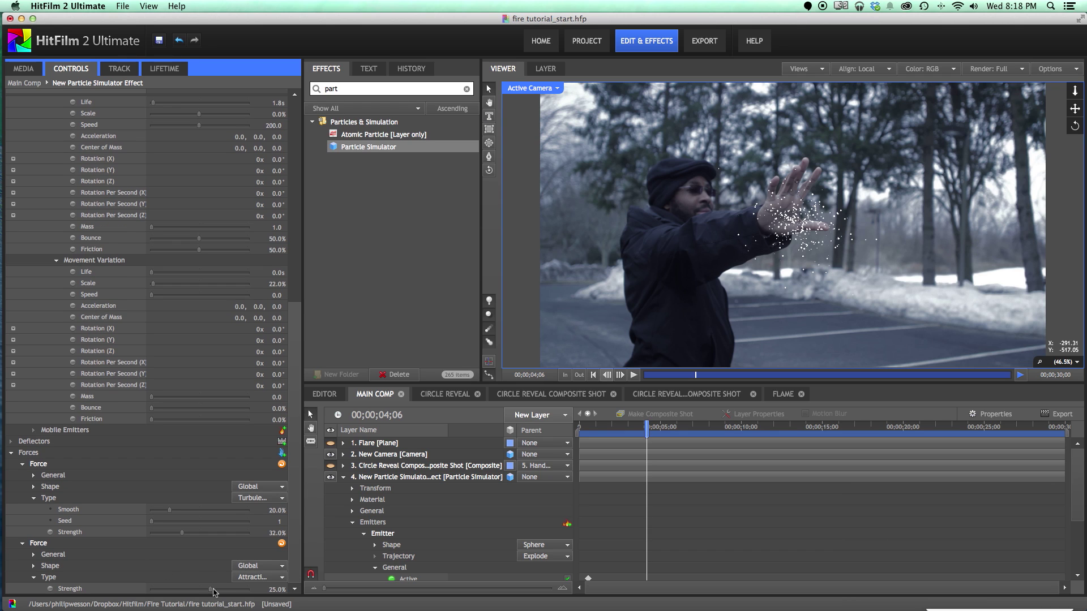
click(214, 590)
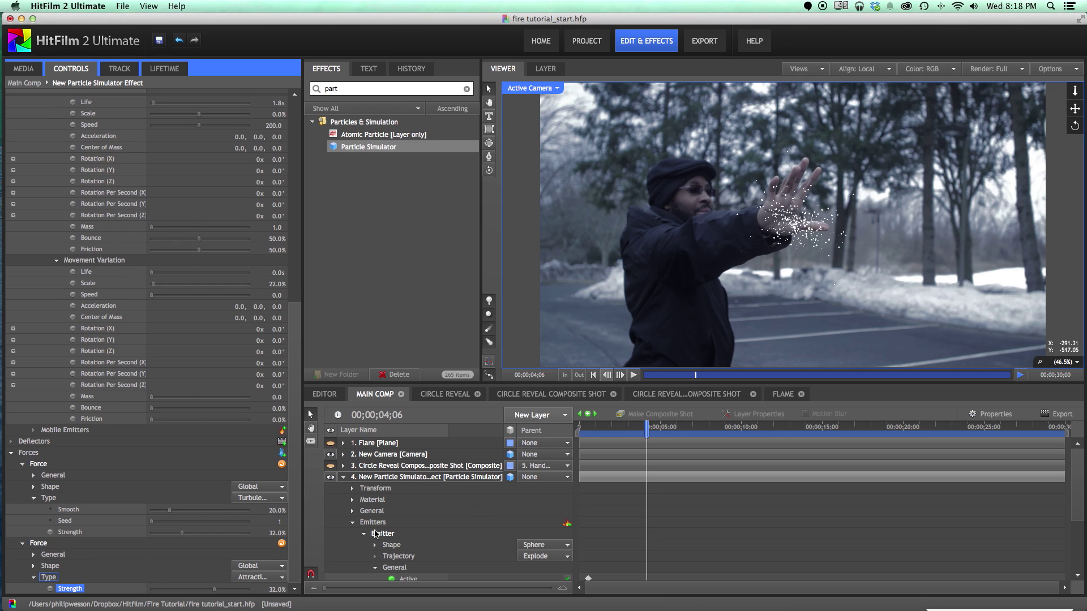
Hide the MVI_0253.MOV layer, then reduce the attraction force's strength to 24% while checking the particles around 00;00;04;10.
click(343, 478)
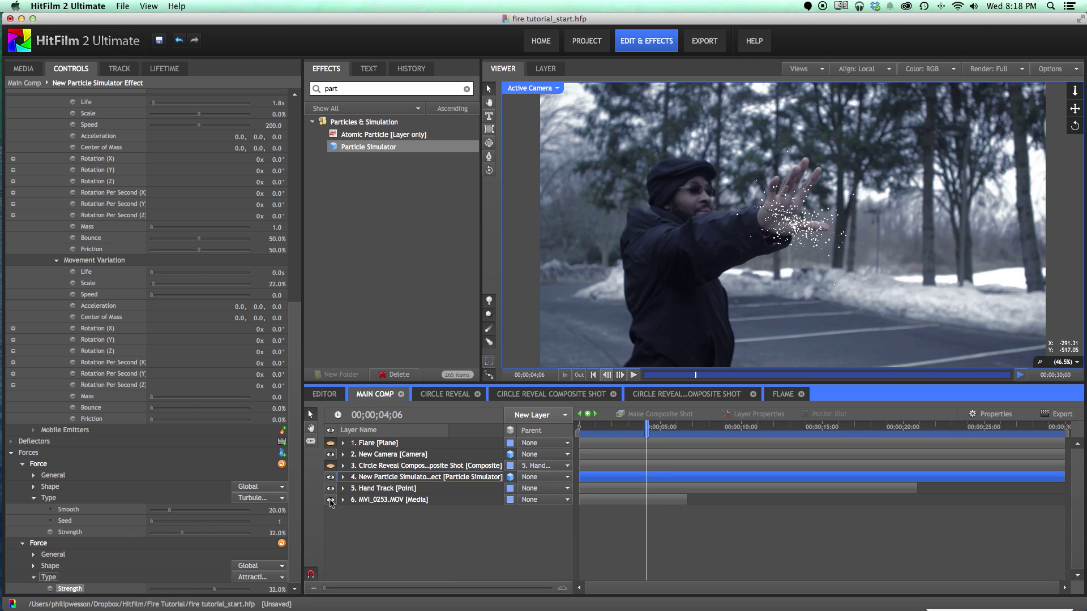
drag(588, 429, 652, 430)
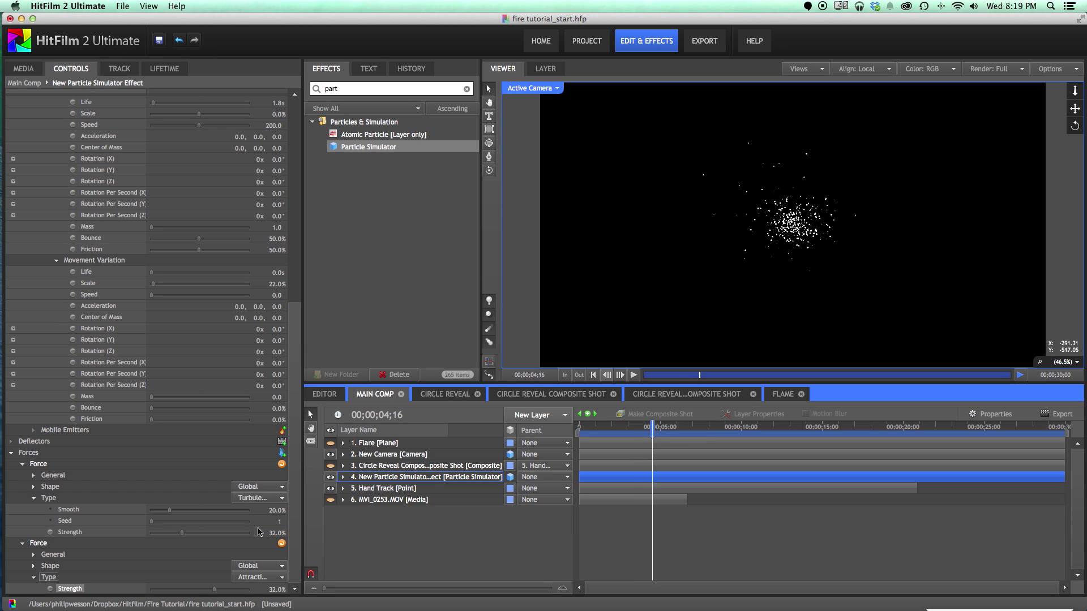
click(207, 589)
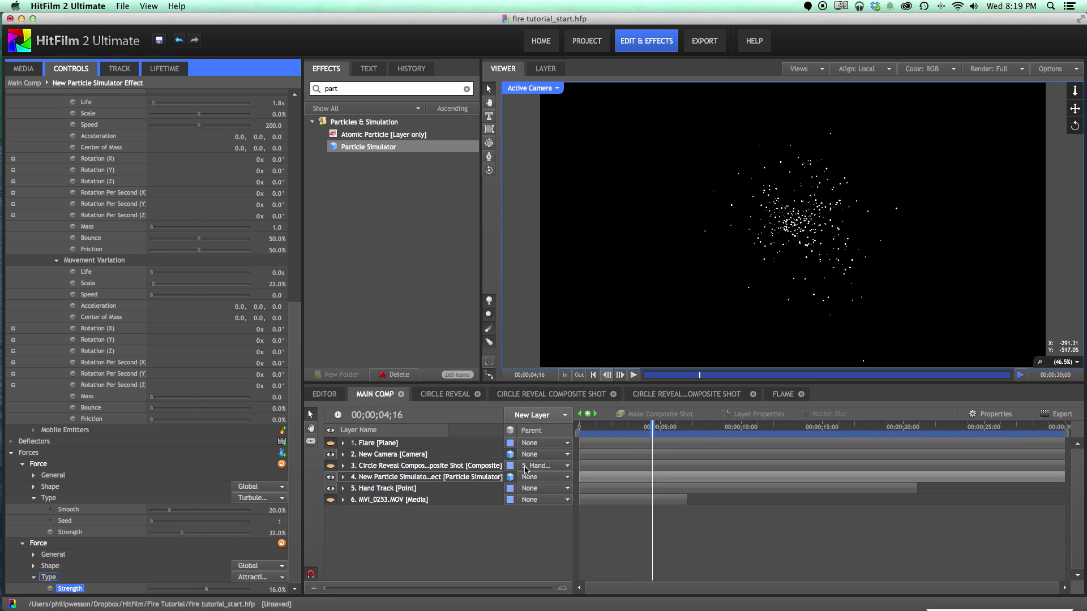
click(211, 590)
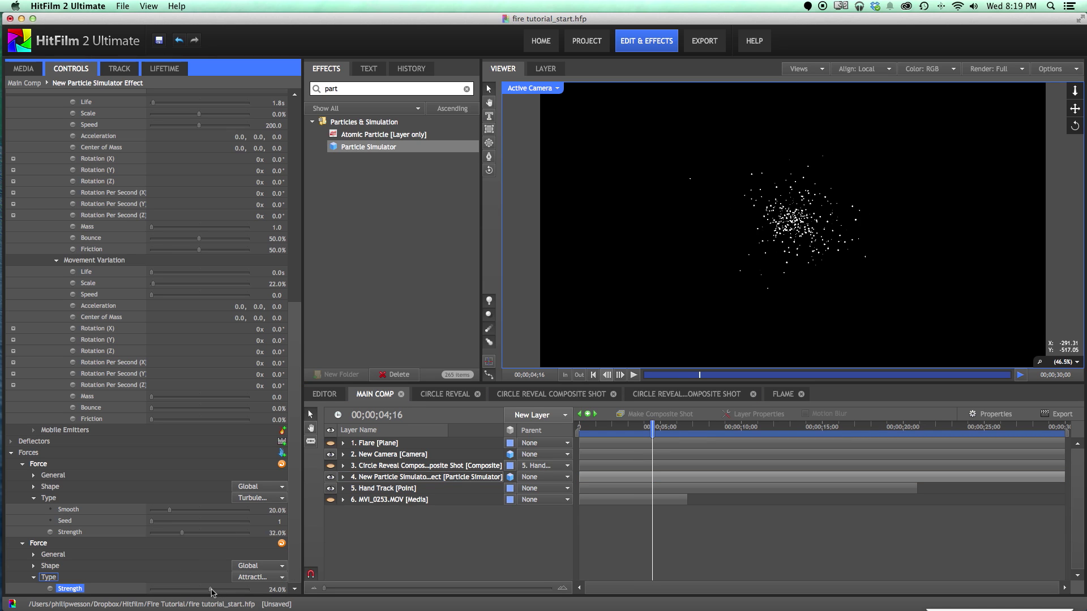
drag(599, 426, 648, 424)
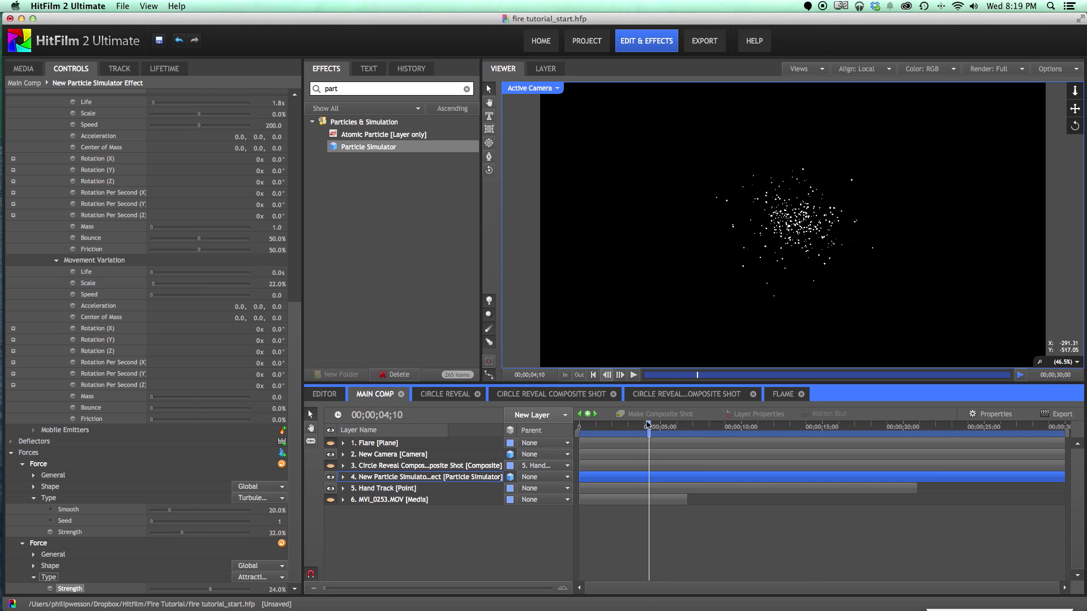
In the Main Comp's advanced properties, set the motion blur shutter angle to 360.
click(453, 479)
click(988, 414)
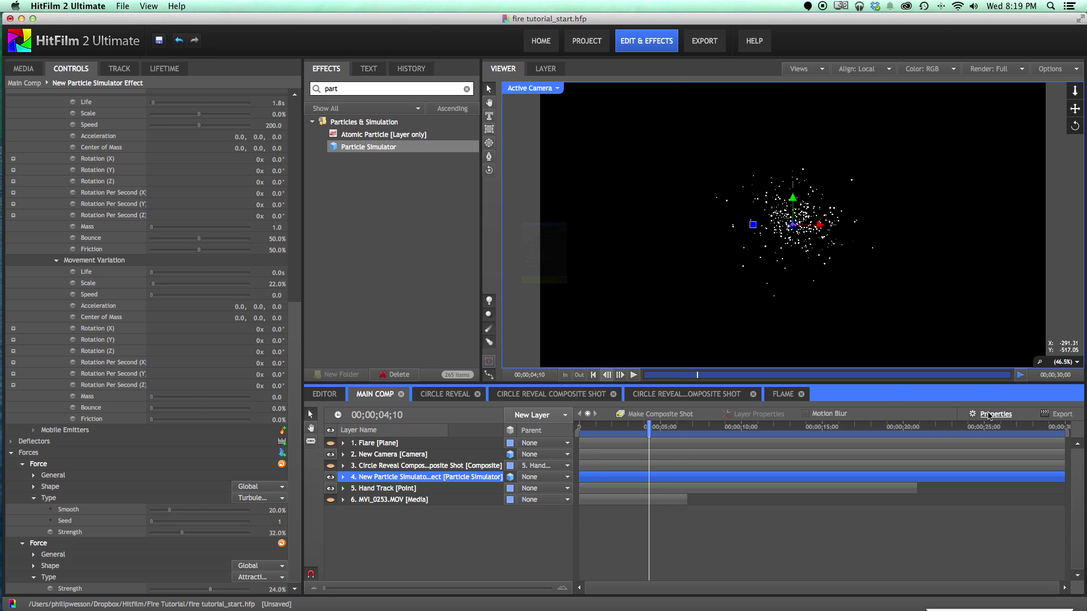
click(515, 171)
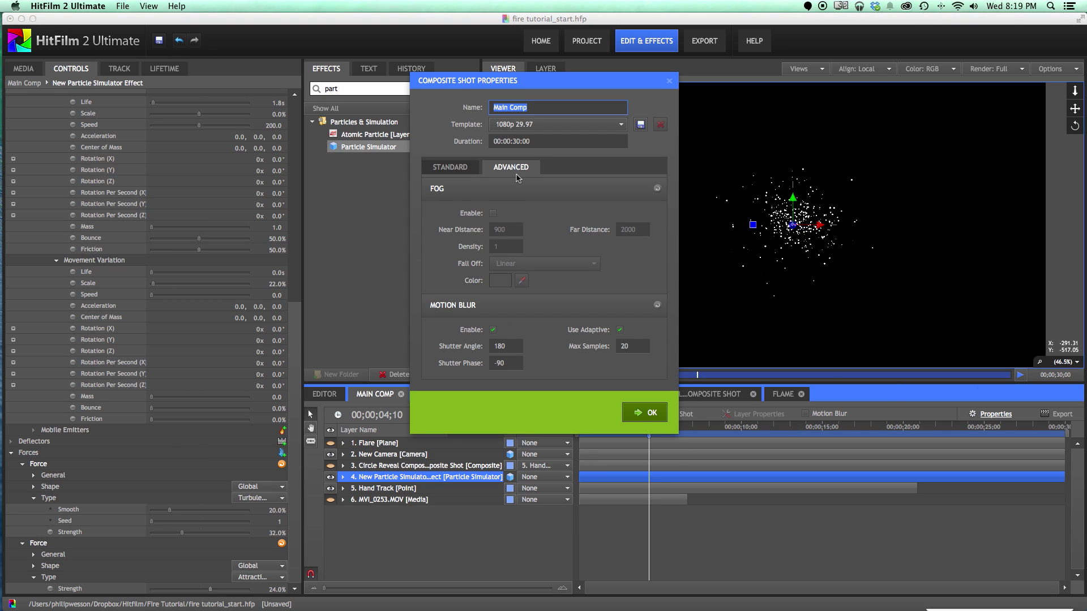
double_click(502, 343)
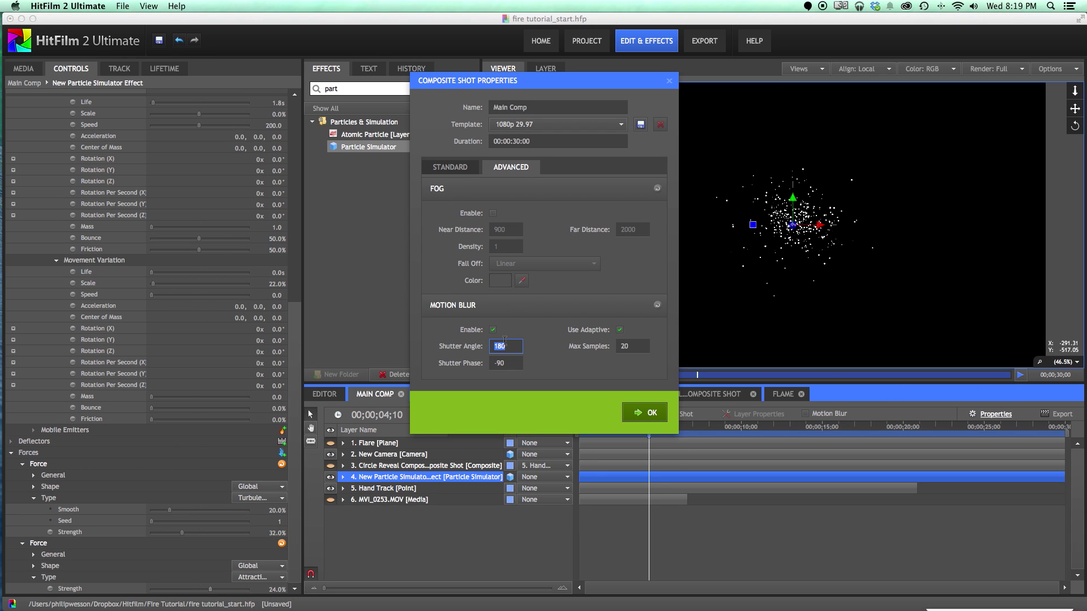
text(360)
drag(506, 346, 483, 348)
text(4)
key(Tab)
double_click(496, 345)
text(360)
click(630, 345)
click(644, 412)
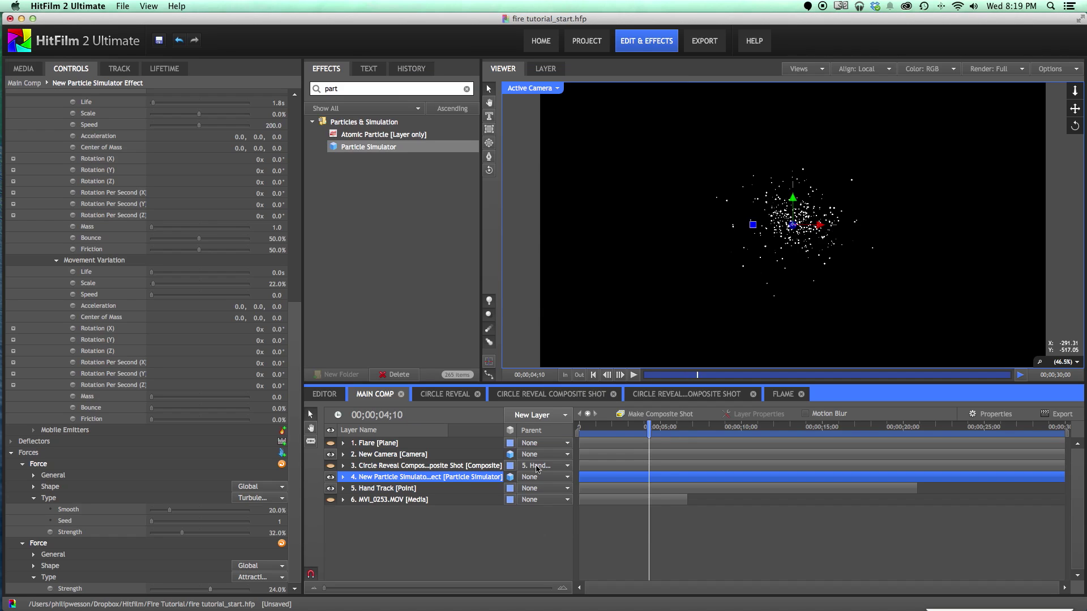
Enable motion blur on the particle simulator layer, check it at 00;00;04;21 and show the MVI_0253.MOV layer again.
click(806, 414)
drag(608, 425, 655, 426)
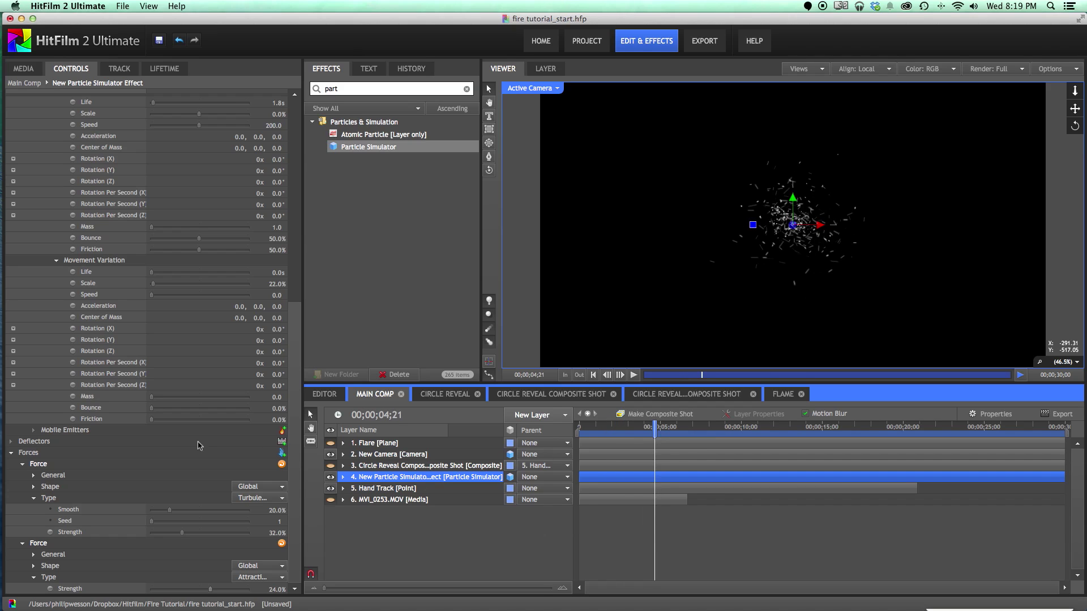
click(330, 500)
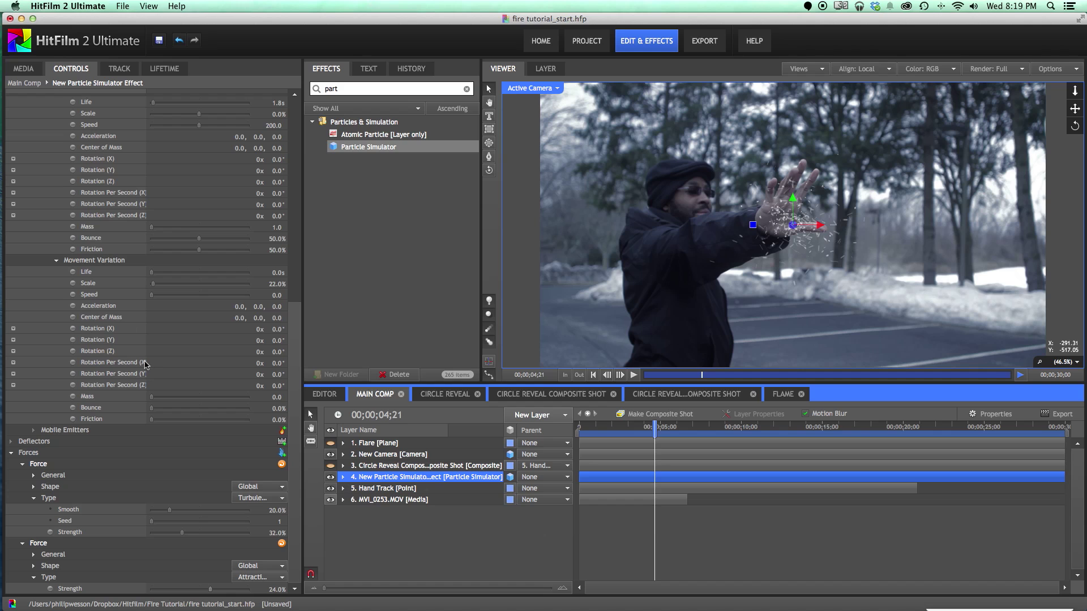
In the particle system's appearance, set the texture source to Built-In and choose the Sparks Star texture.
scroll(170, 452, up, 10)
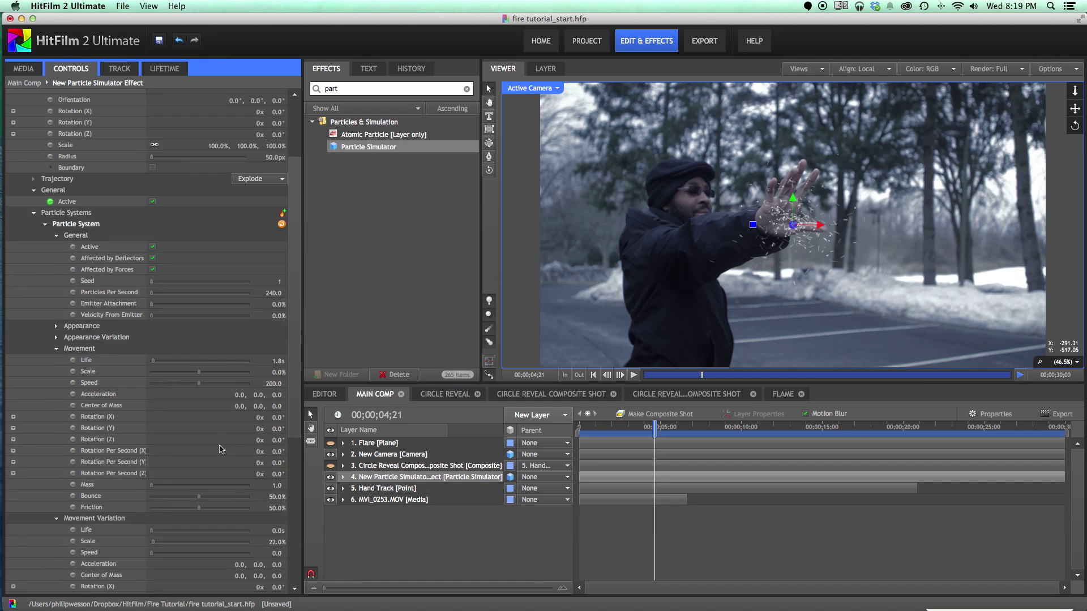
scroll(220, 448, up, 3)
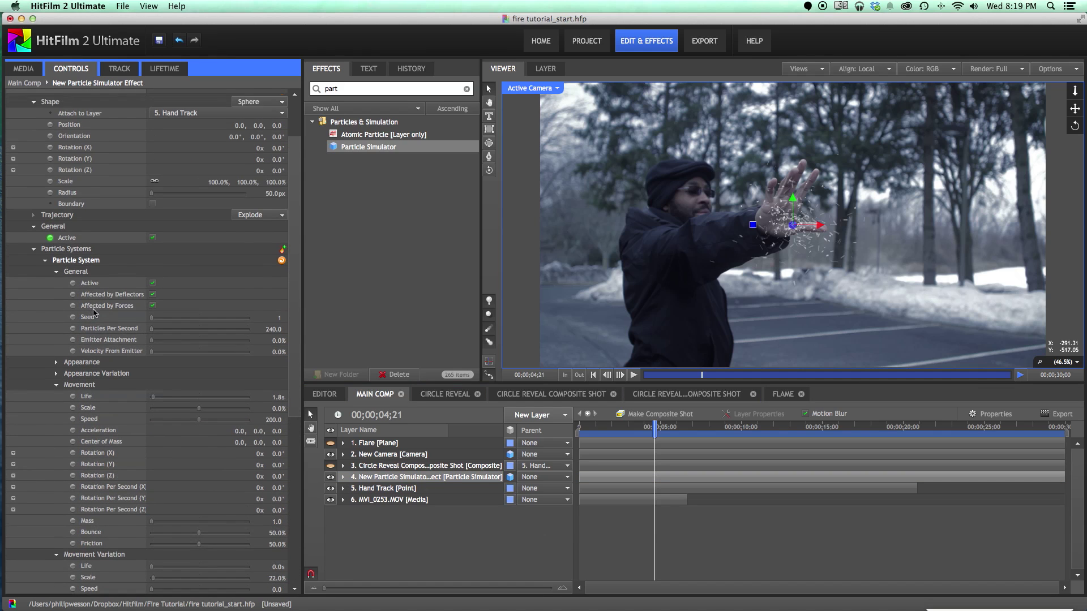
scroll(94, 313, up, 3)
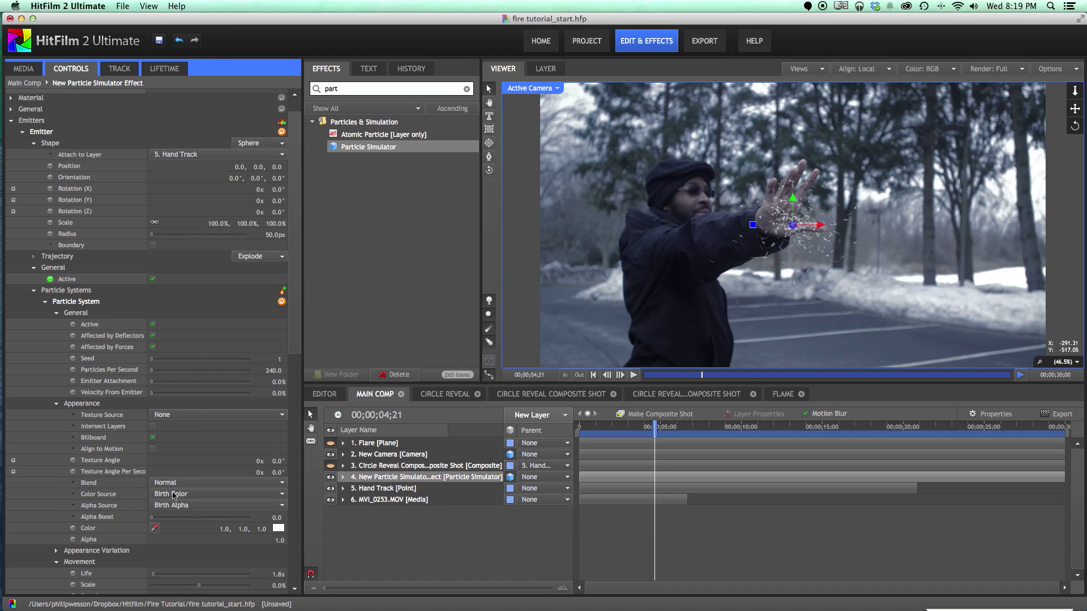
click(159, 415)
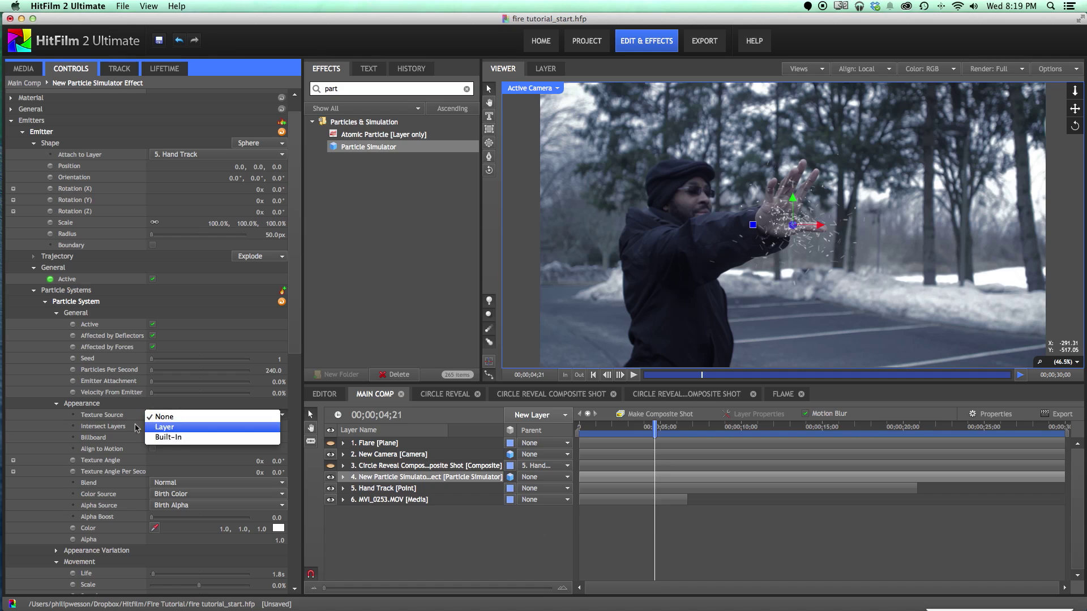
click(60, 441)
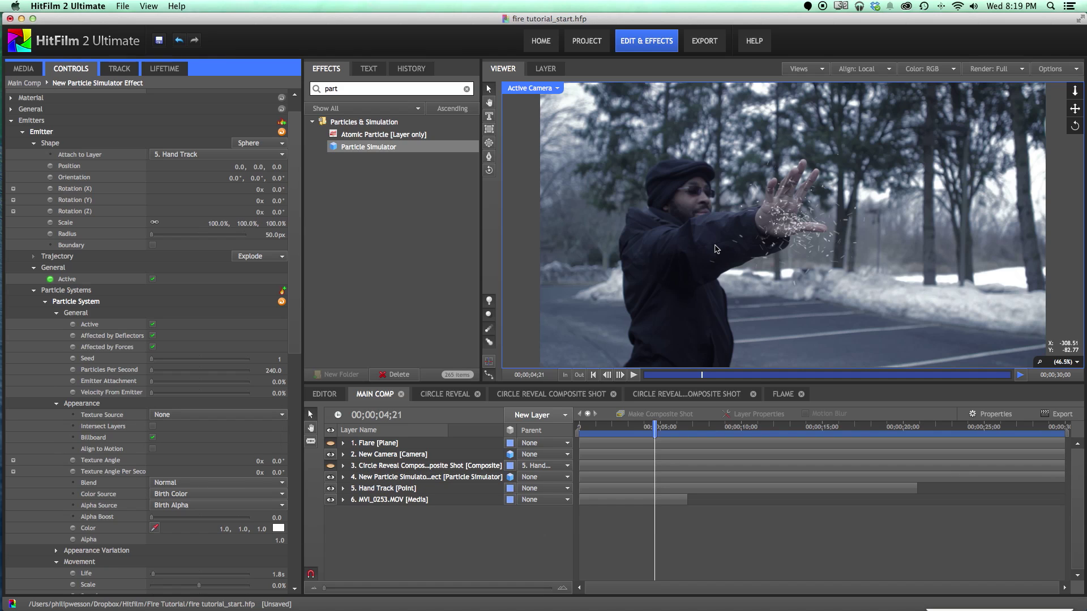
click(173, 419)
click(177, 437)
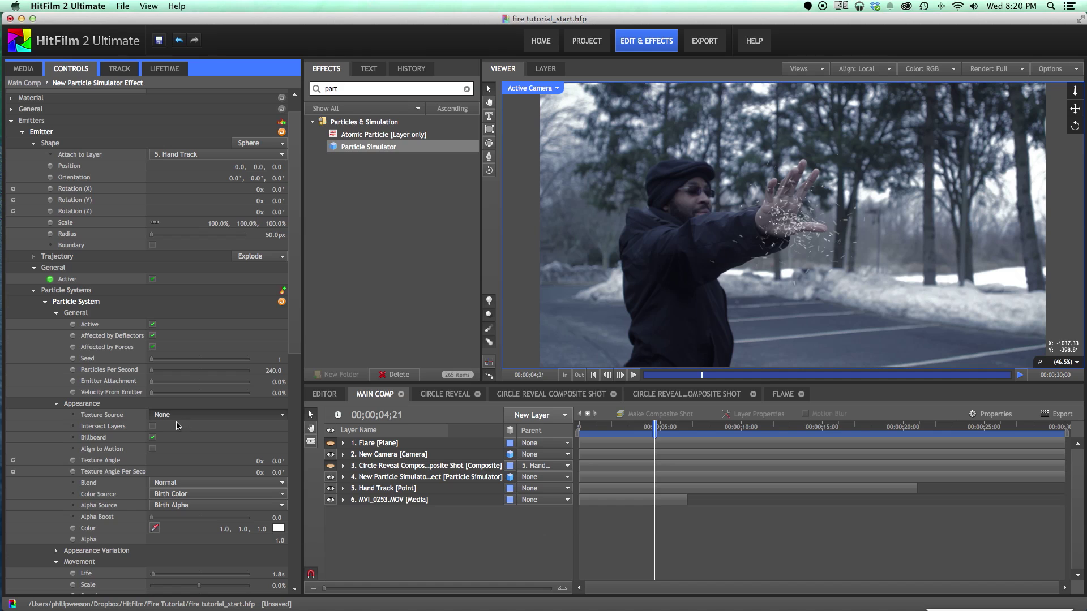
click(181, 427)
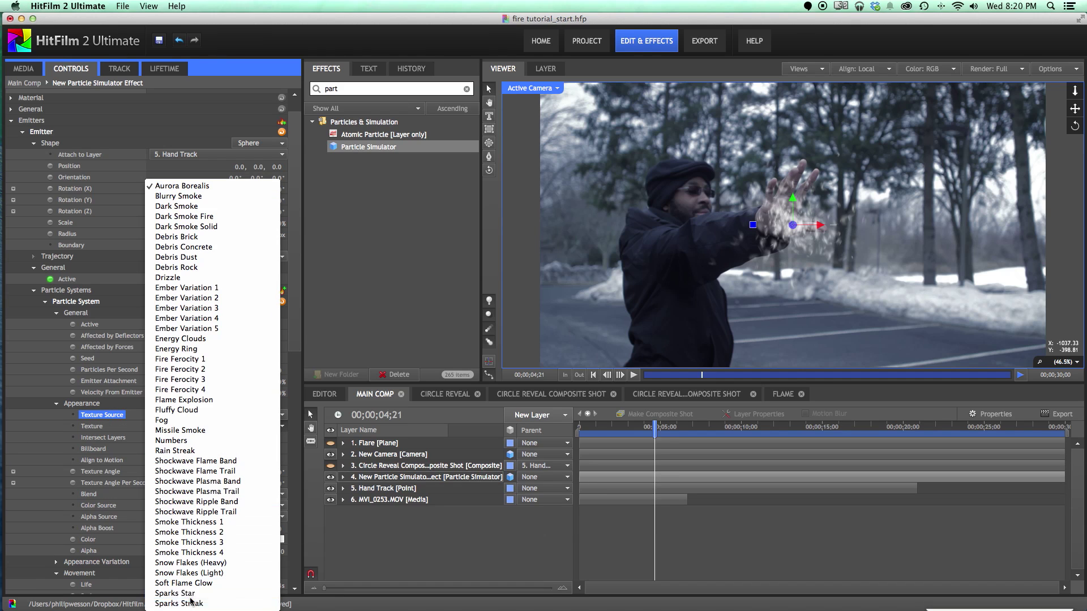
click(188, 594)
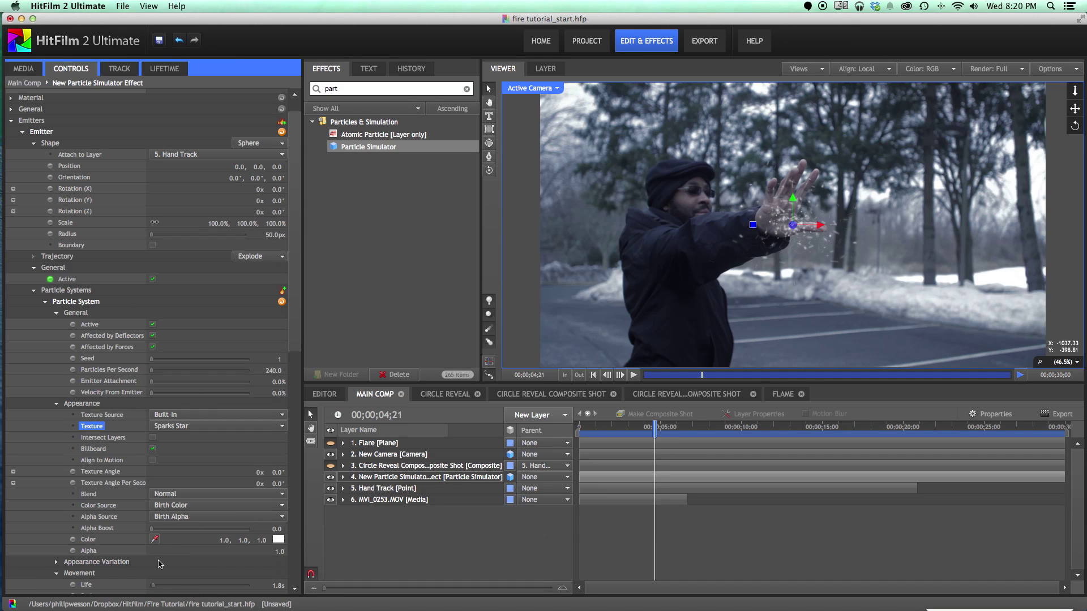
Color the particles orange, with values 1.0, 0.6, 0.3.
click(278, 539)
drag(225, 297, 241, 308)
scroll(163, 299, up, 3)
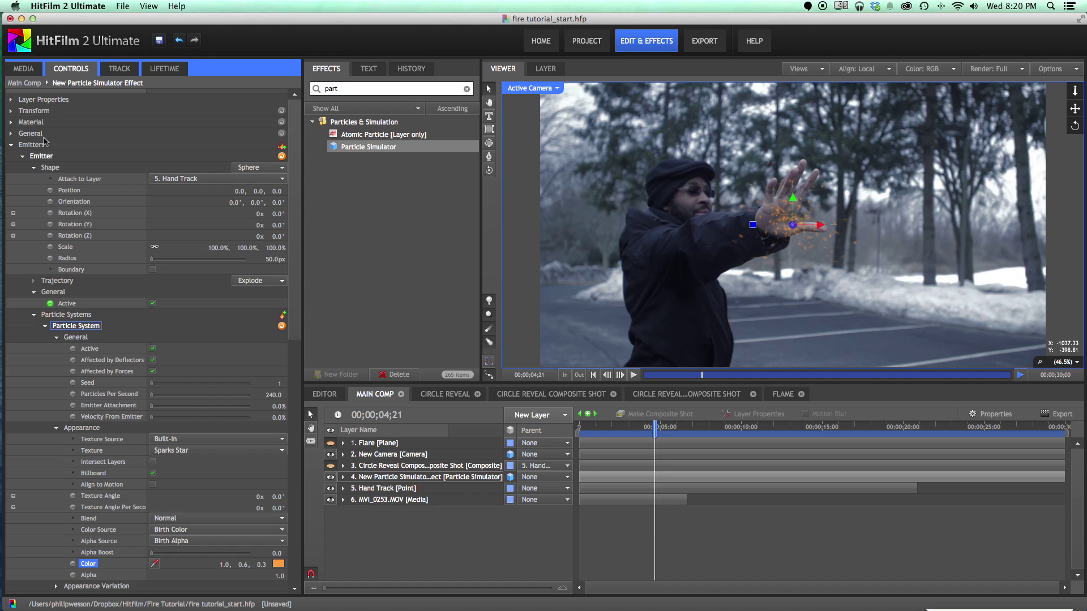
click(11, 100)
click(163, 134)
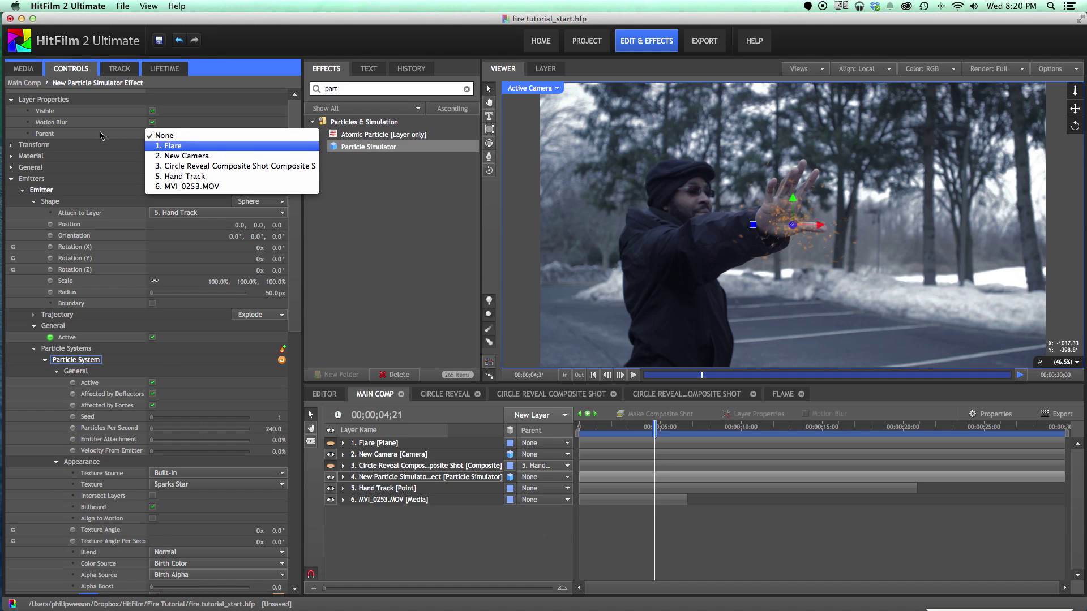
click(104, 151)
Set the particle appearance's blend mode to Add.
scroll(152, 319, down, 2)
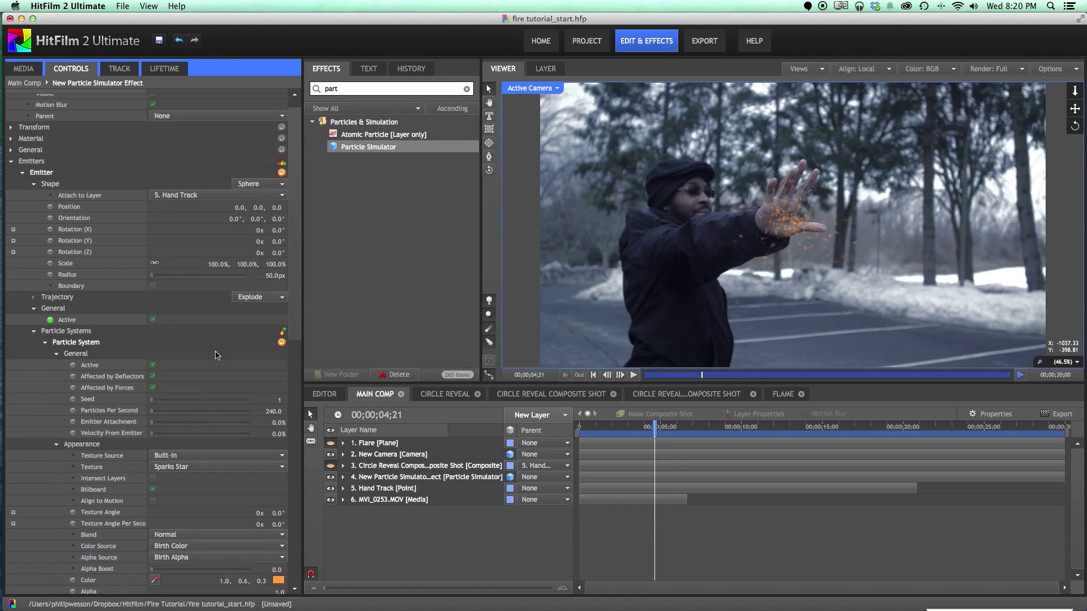
click(177, 510)
click(181, 521)
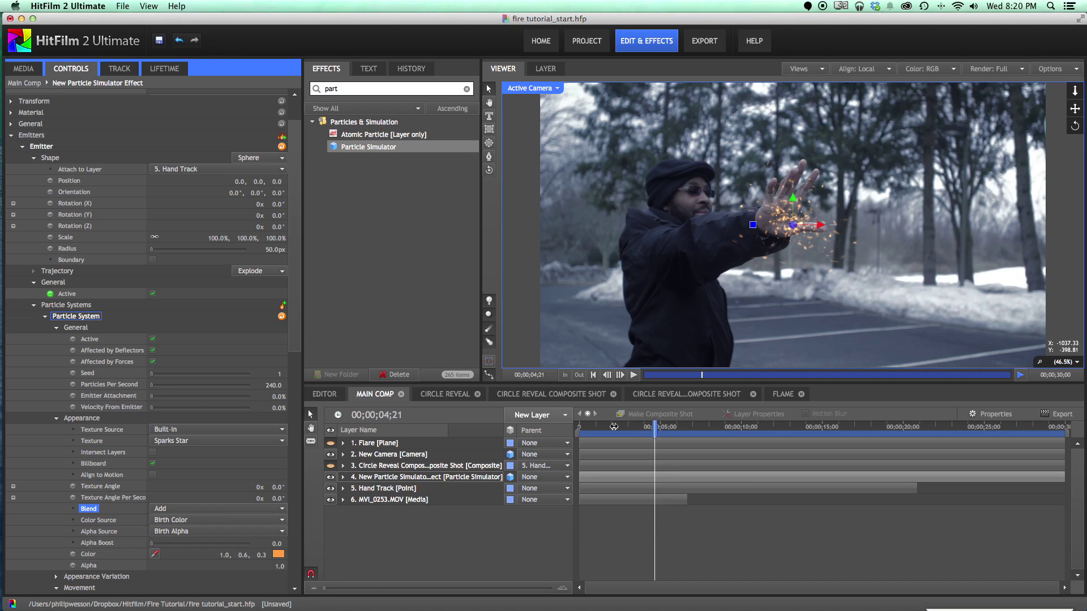
At 00;00;02;23, show the Circle Reveal composite and Flare layers again to see the sparks combined with the fire.
drag(613, 426, 618, 426)
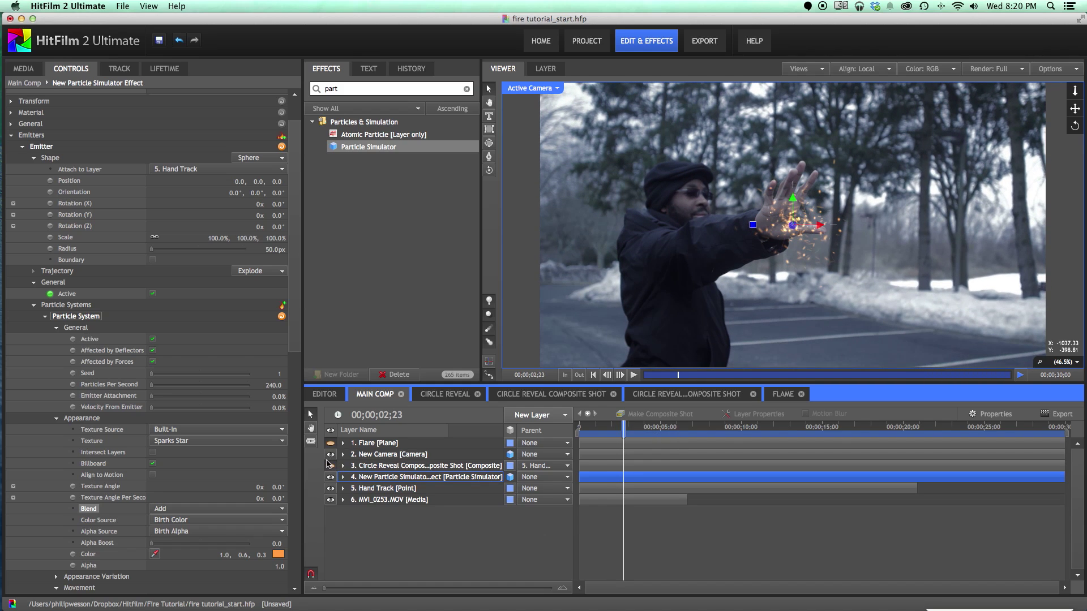
click(328, 465)
click(329, 467)
click(328, 466)
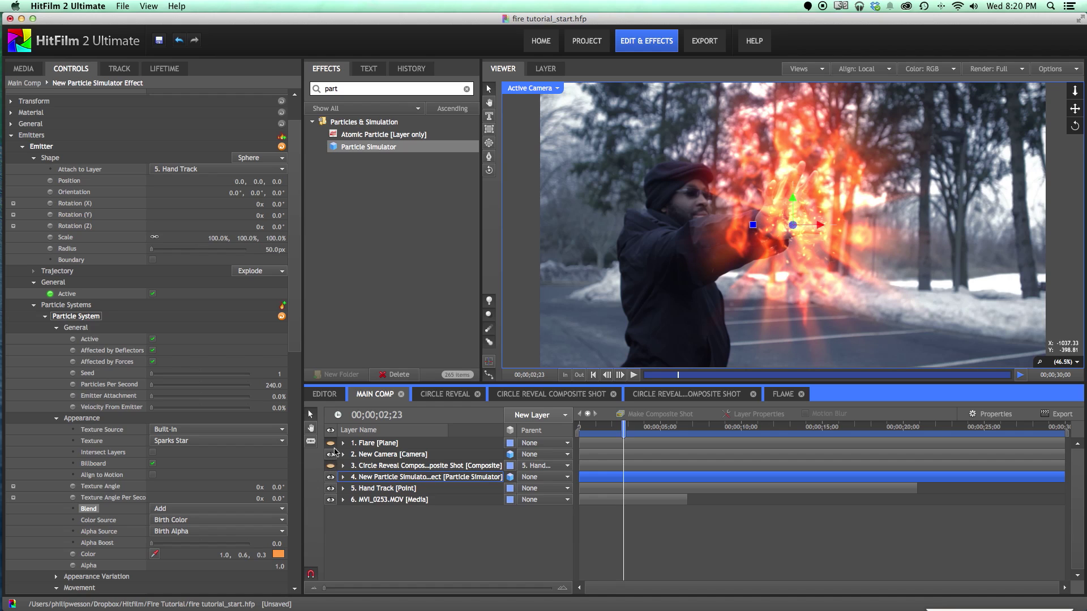
click(333, 443)
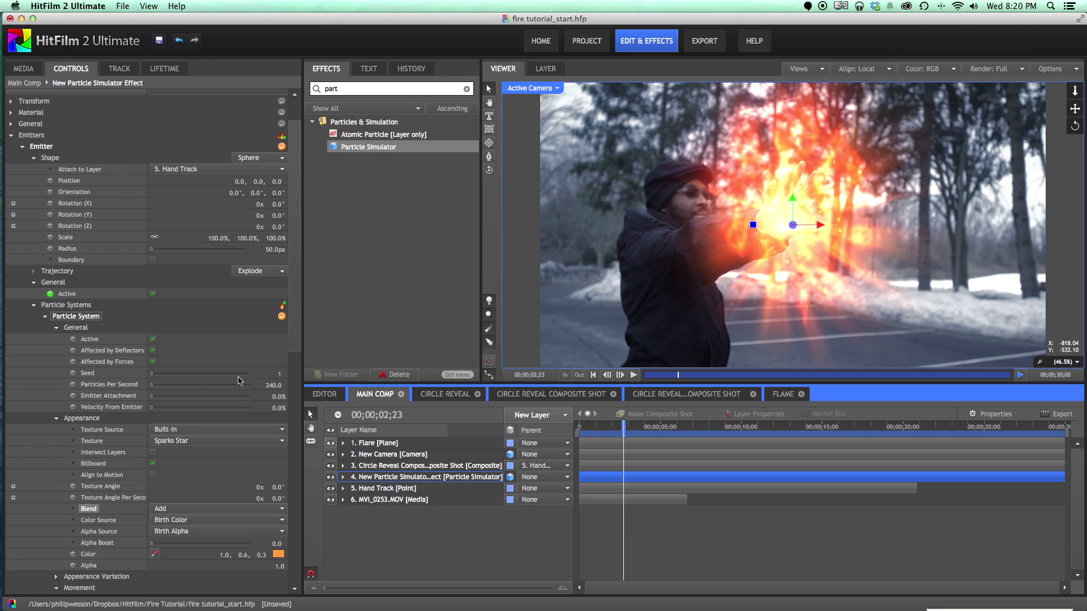
Set the particle system's movement speed to 400.
scroll(299, 411, down, 1)
scroll(298, 411, down, 10)
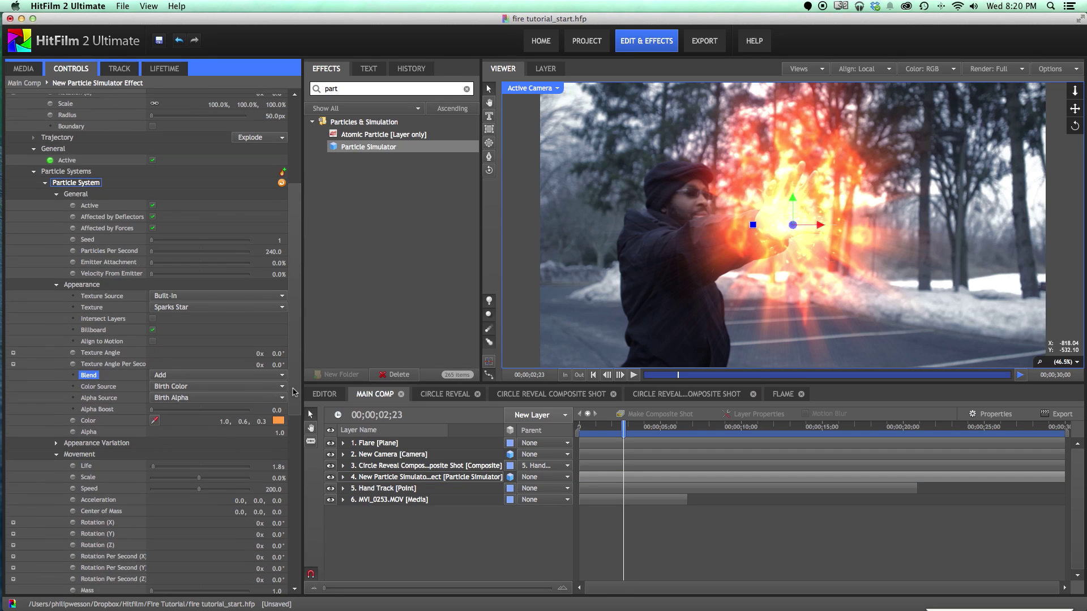
click(276, 475)
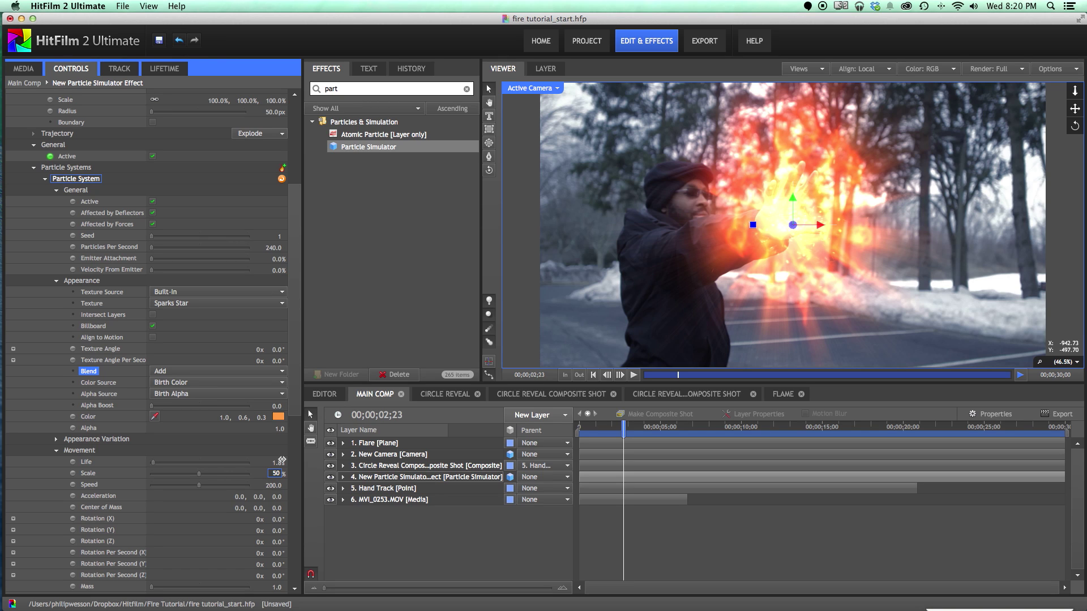
click(274, 485)
text(400)
key(Return)
Set the strength of the particle simulator's attraction force to 10%.
scroll(292, 421, down, 2)
scroll(293, 575, down, 20)
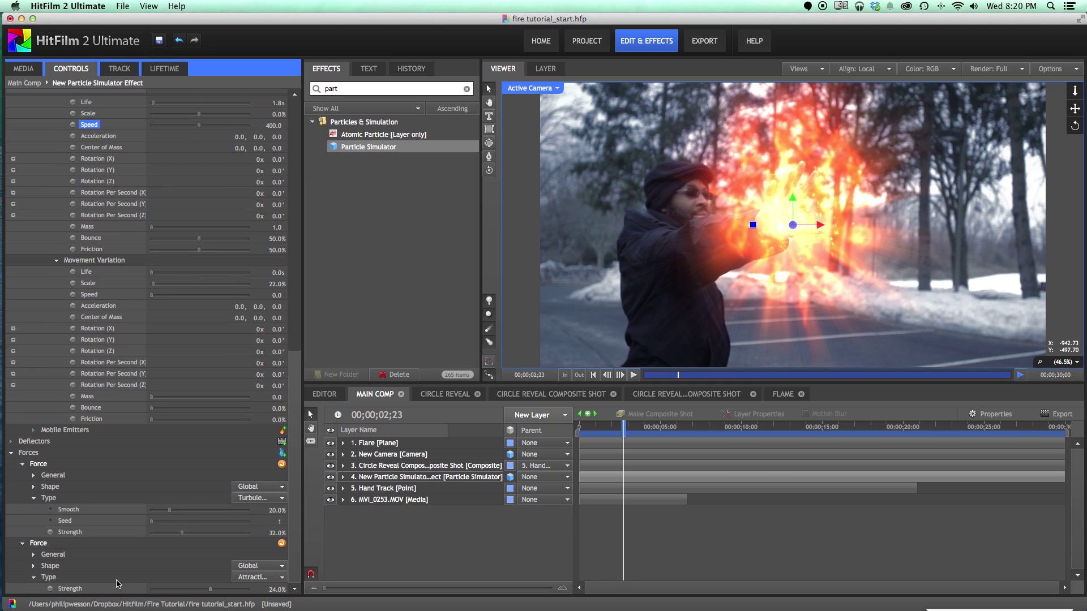
click(269, 590)
text(10)
key(Return)
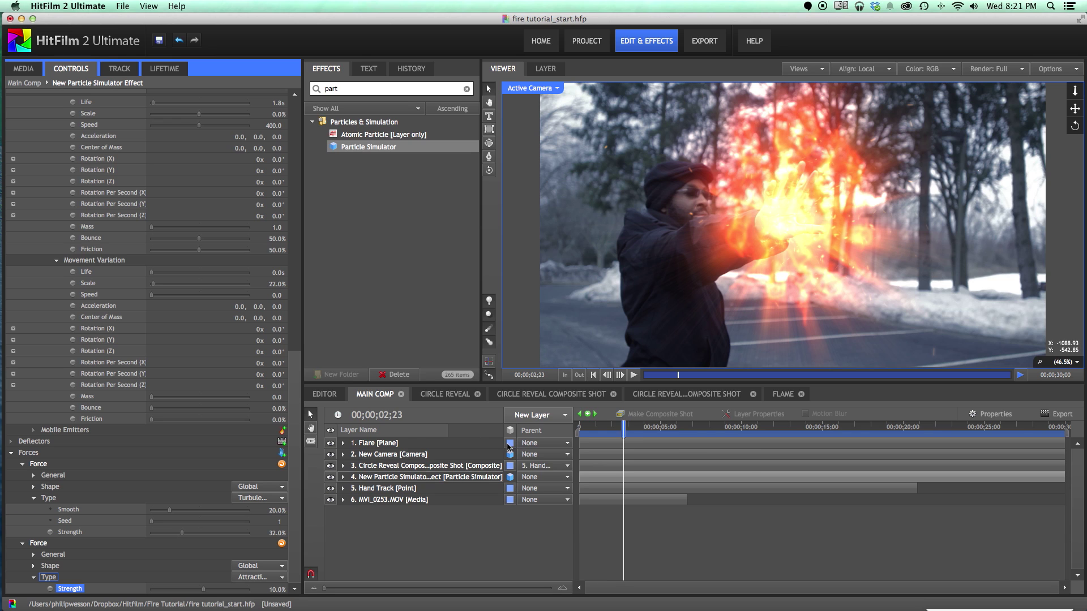
Hide the Circle Reveal composite and Flare layers to inspect the adjusted sparks on their own.
scroll(191, 454, up, 10)
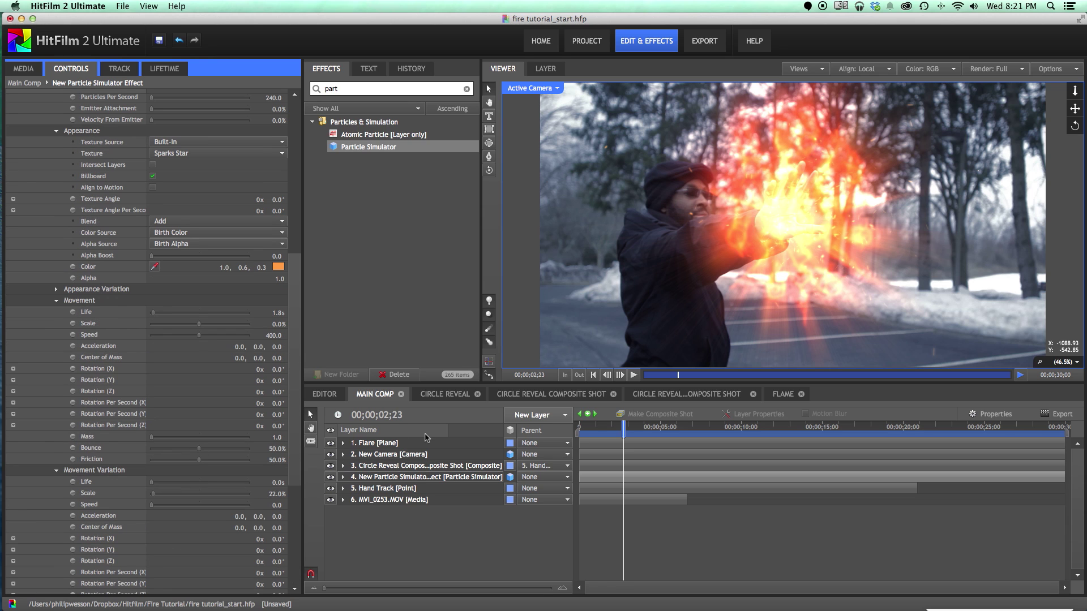
click(331, 465)
click(330, 443)
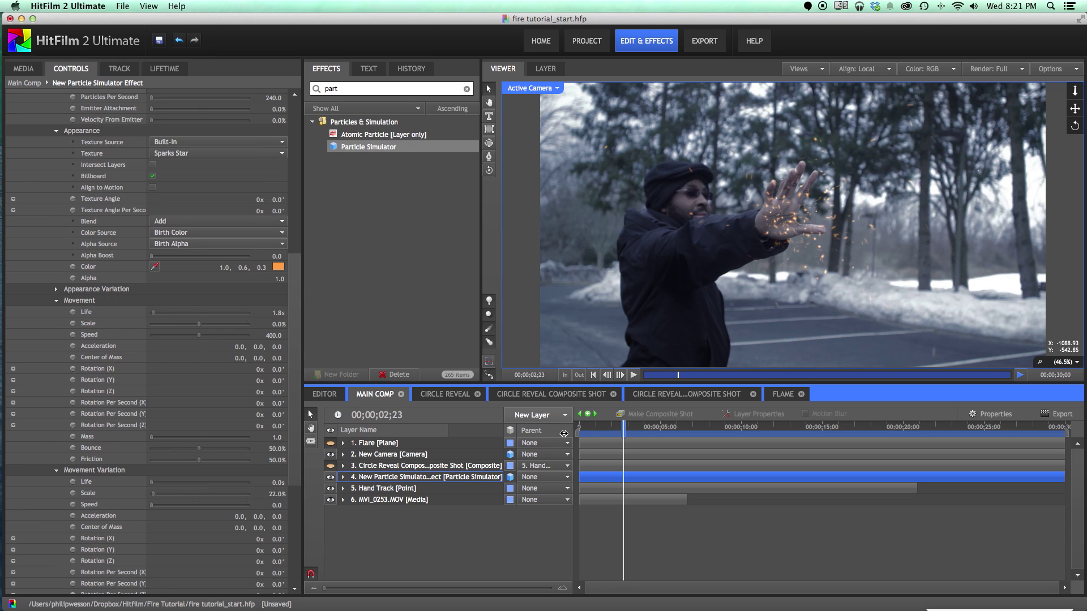
Preview the effect from the start of the timeline, play it from 00;00;02;20 and check the frame at 00;00;05;01.
click(582, 425)
drag(584, 424, 621, 424)
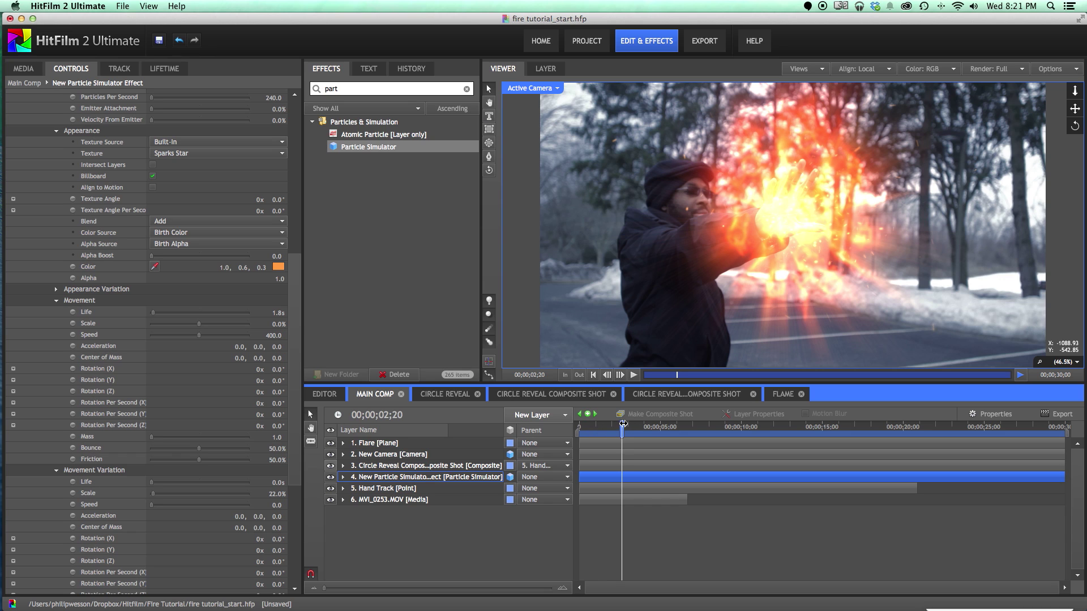
key(space)
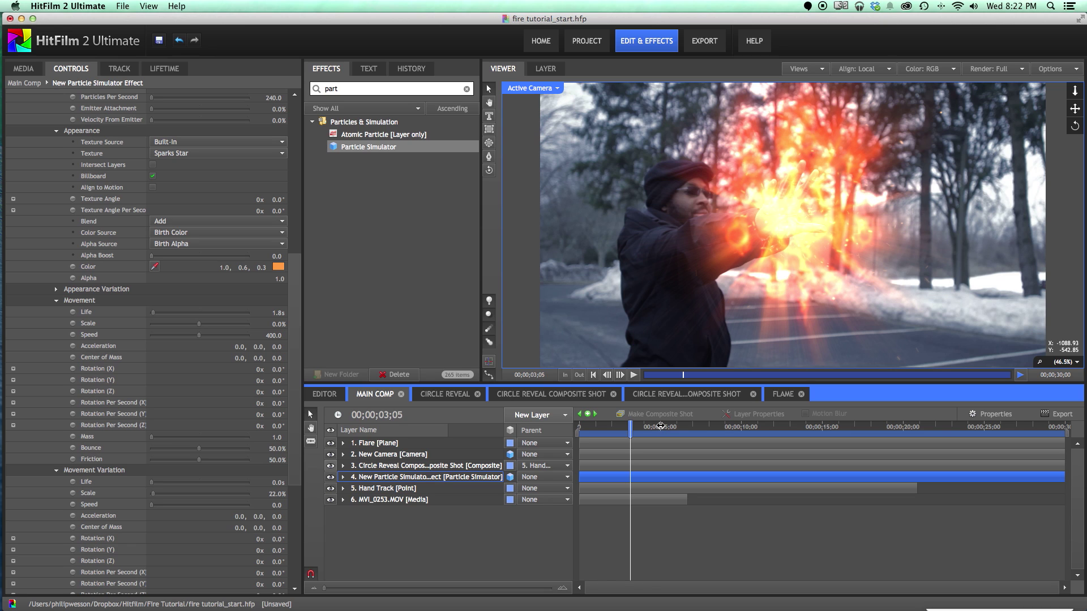
click(660, 426)
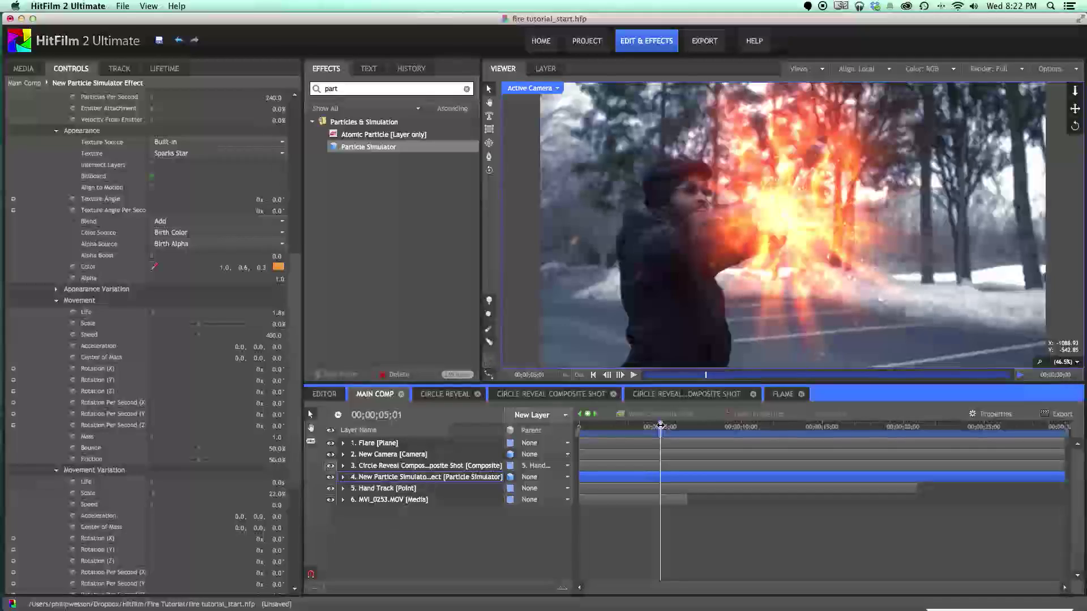